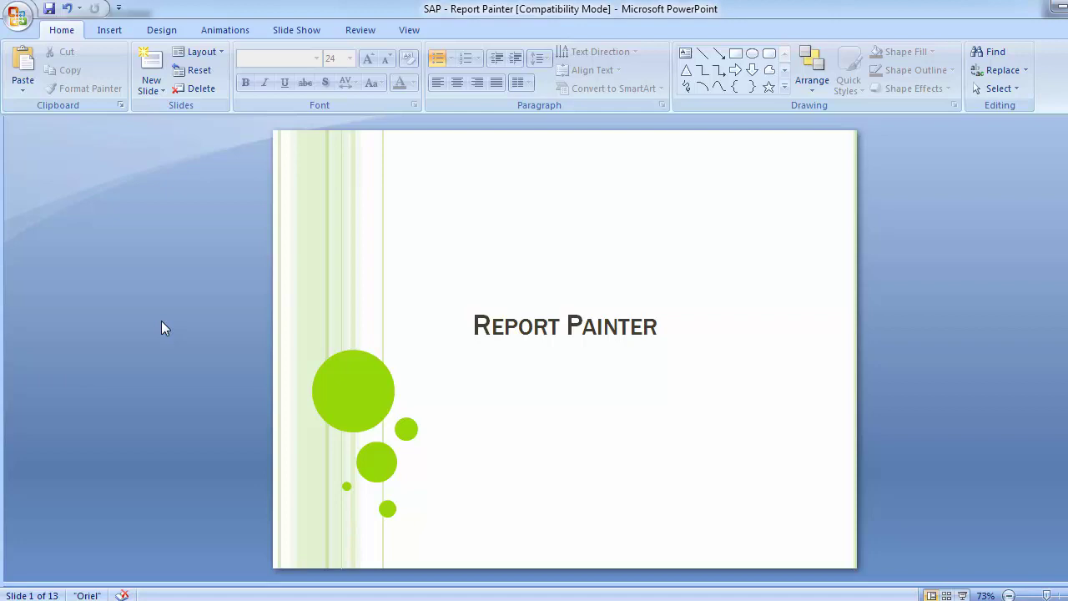
# Read the presentation from the title slide through the table of contents and Report Painter overview to the Create Report menu path.
pyautogui.scroll(-1, 163, 328)
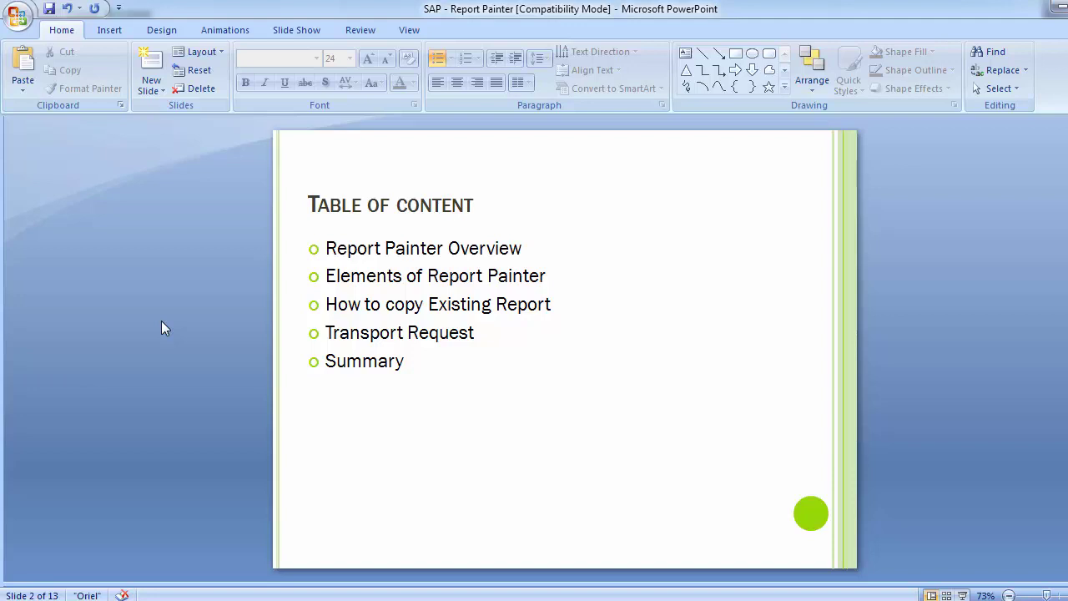
pyautogui.press('pagedown')
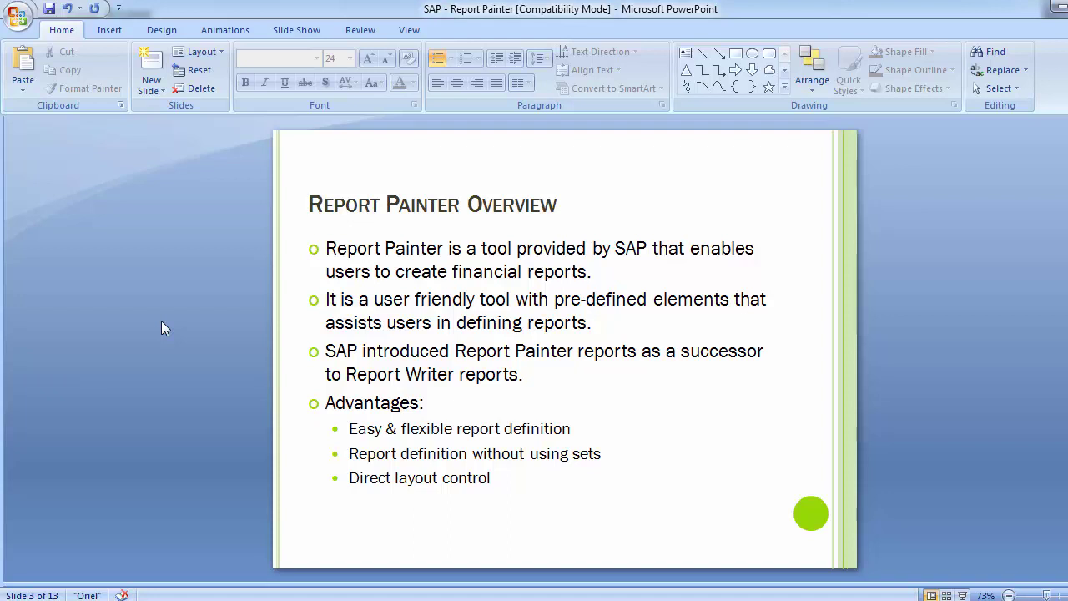
pyautogui.press('pagedown')
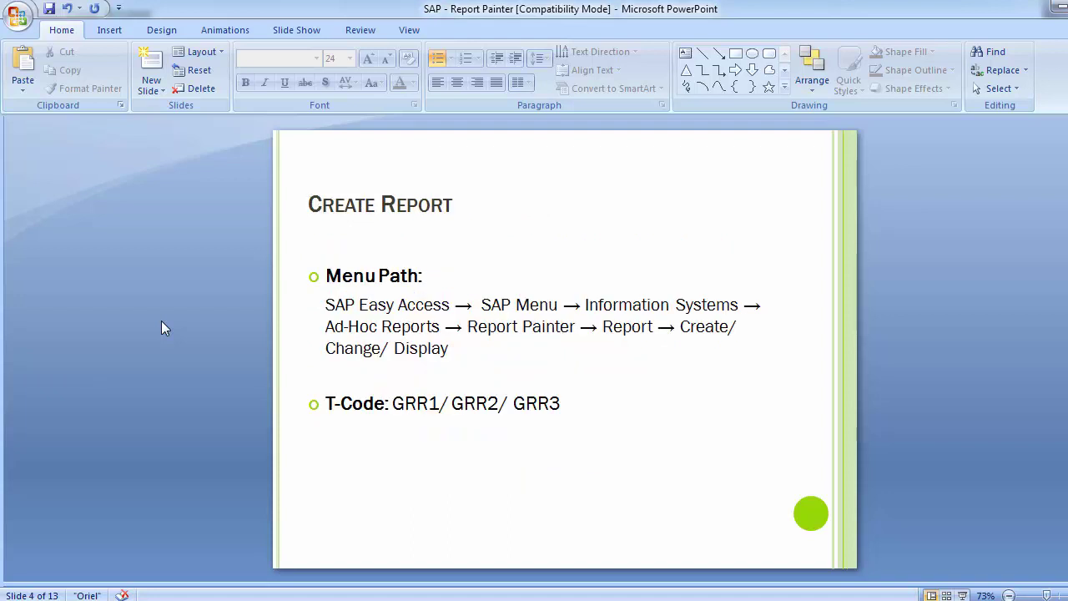
pyautogui.press('pageup')
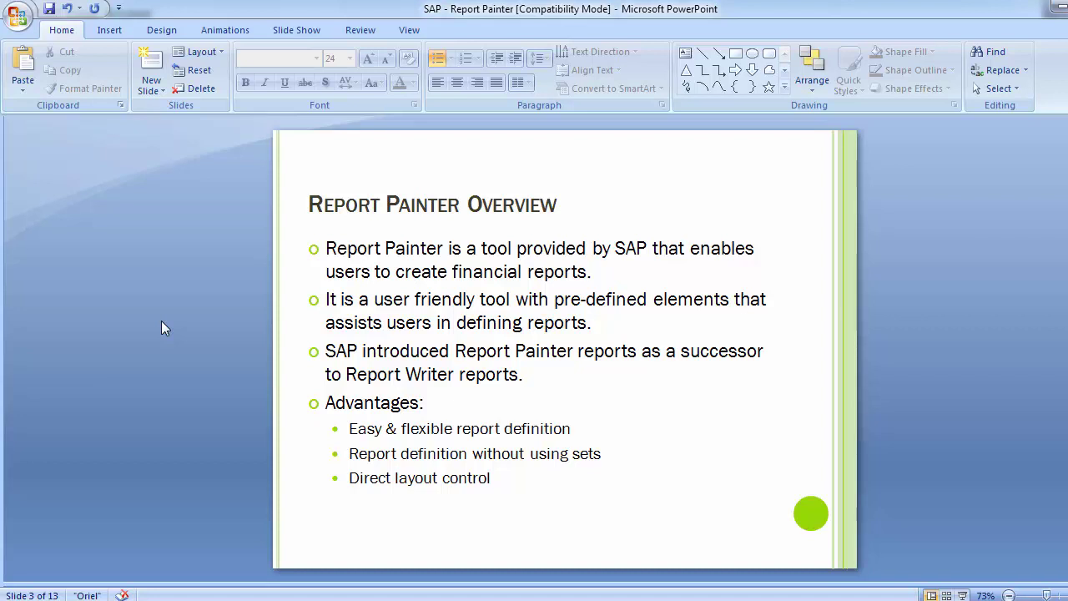
pyautogui.press('pagedown')
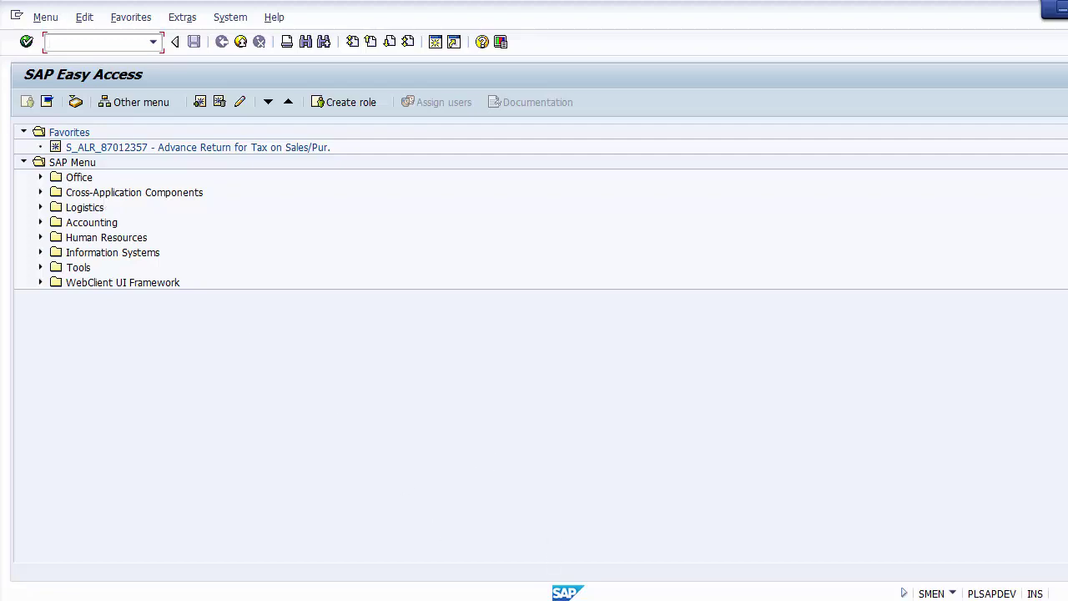
# Switch to SAP Easy Access and expand Information Systems > Ad Hoc Reports > Report Painter > Report in the SAP menu.
pyautogui.click(537, 484)
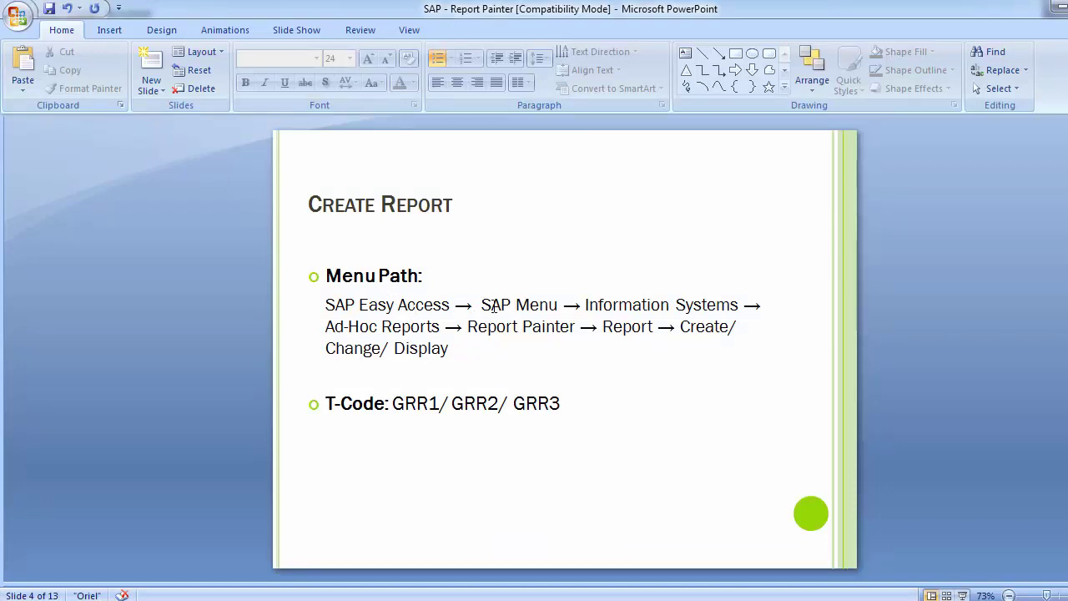
pyautogui.hotkey('alt', 'Tab')
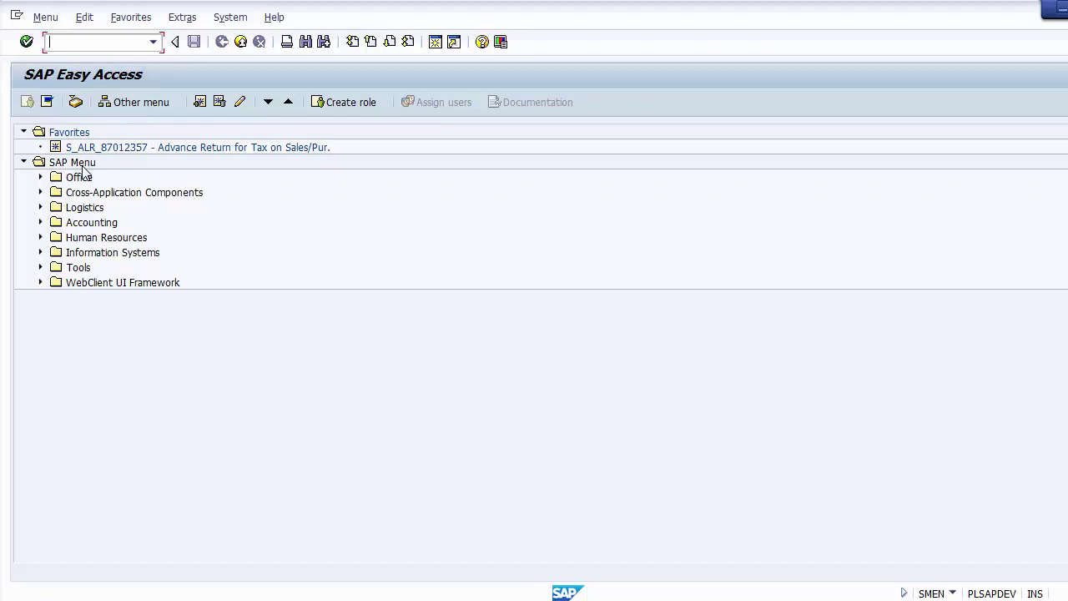
pyautogui.click(85, 255)
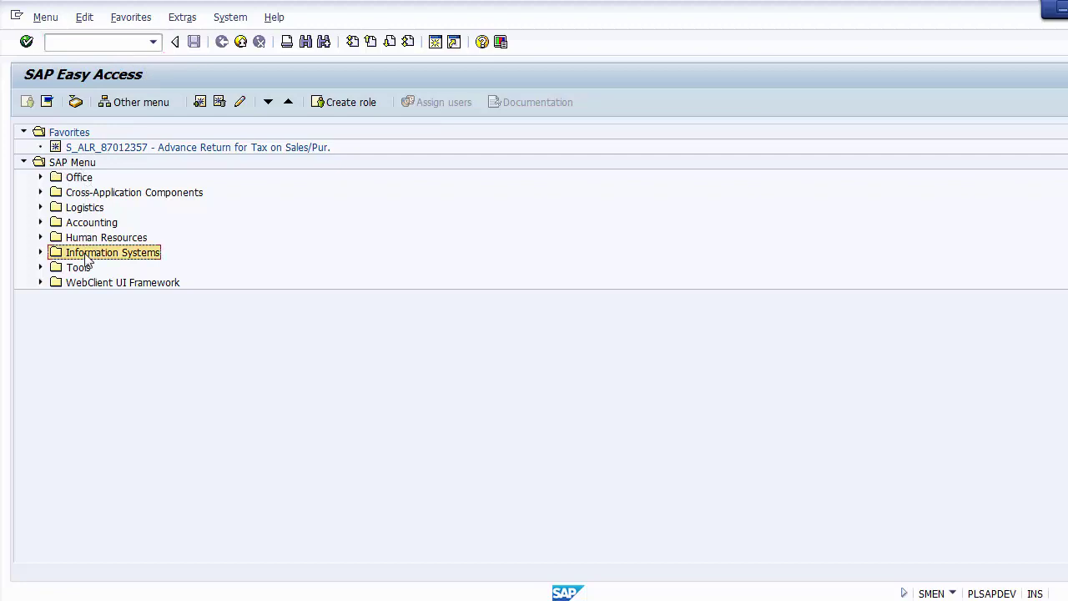
pyautogui.click(40, 253)
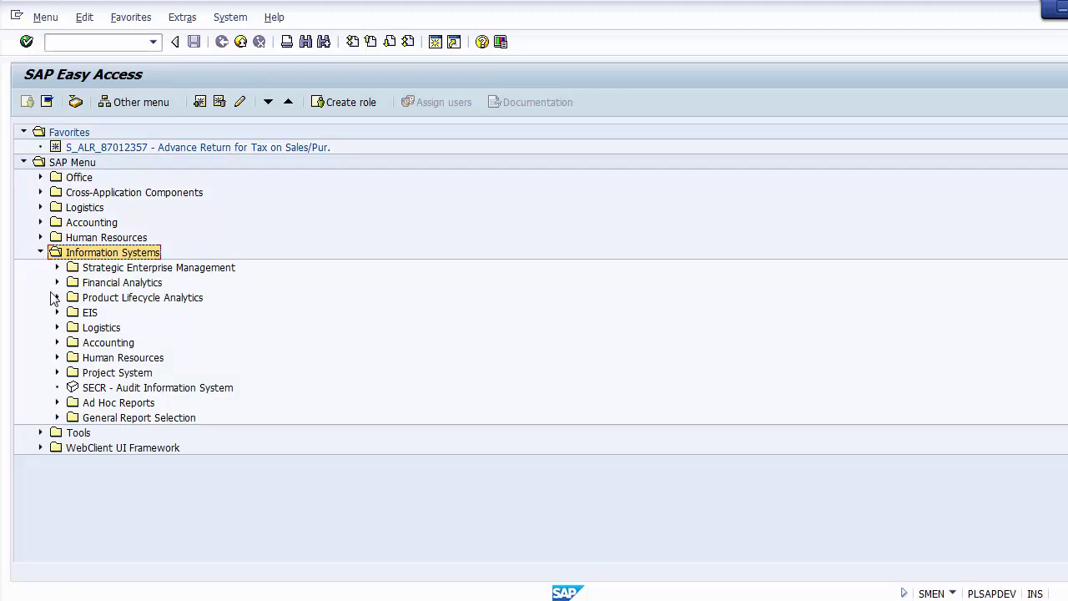
pyautogui.click(95, 404)
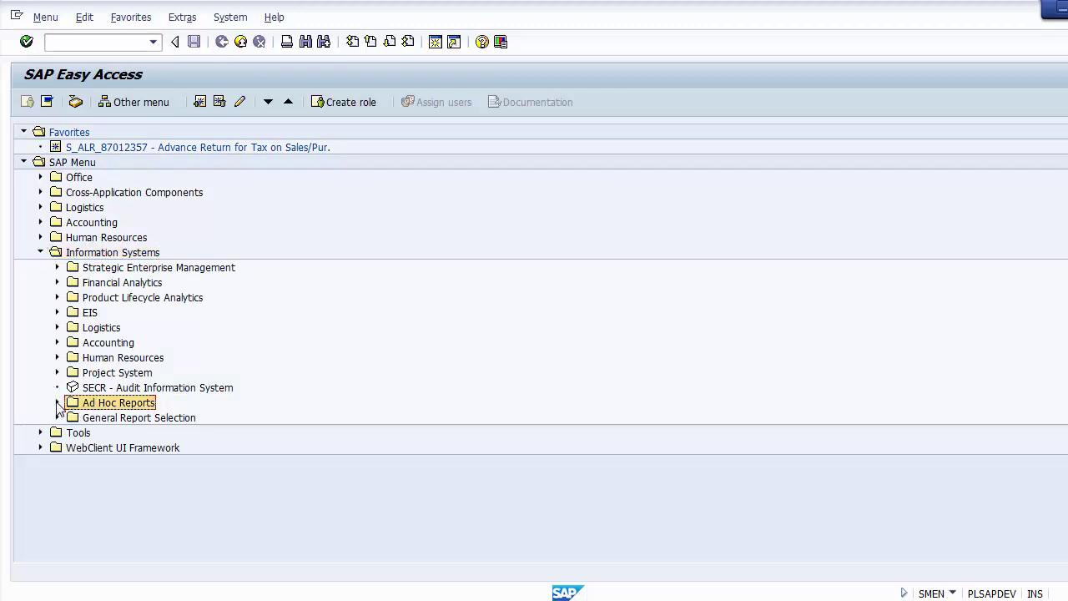
pyautogui.click(58, 402)
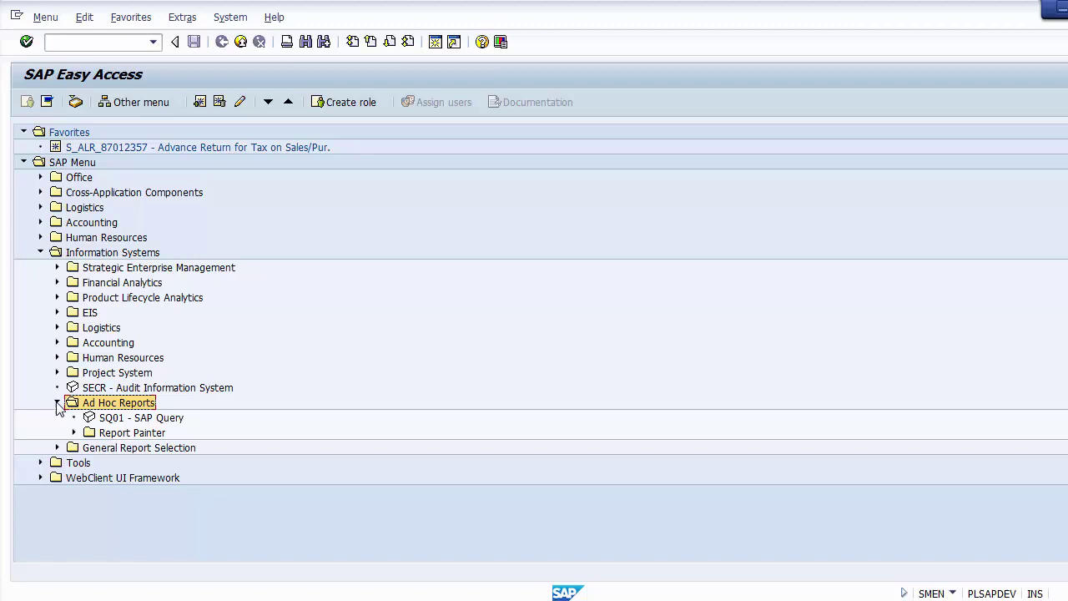
pyautogui.click(109, 434)
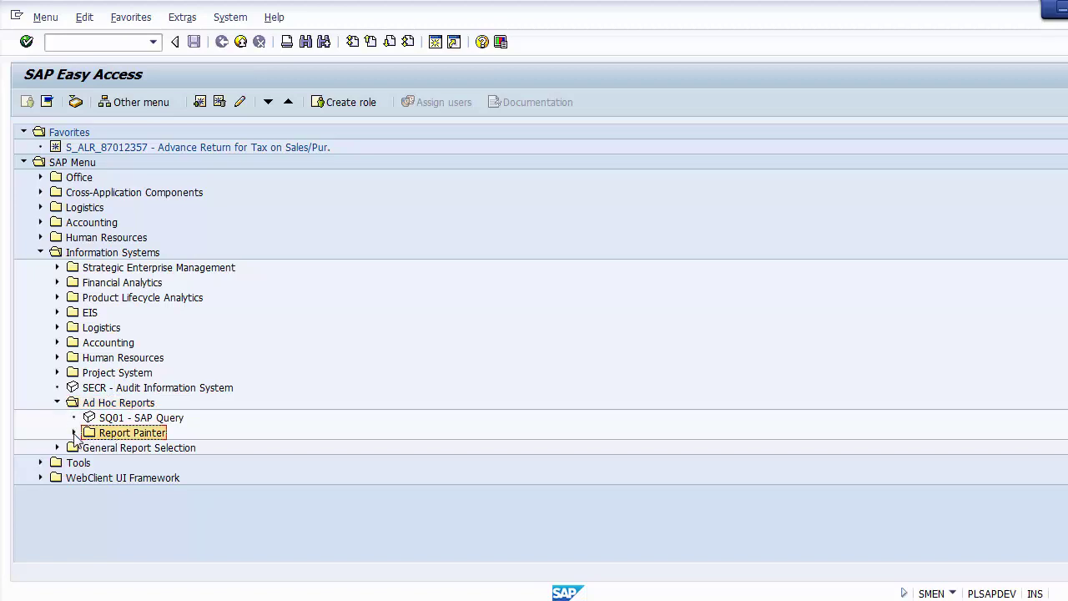
pyautogui.click(75, 433)
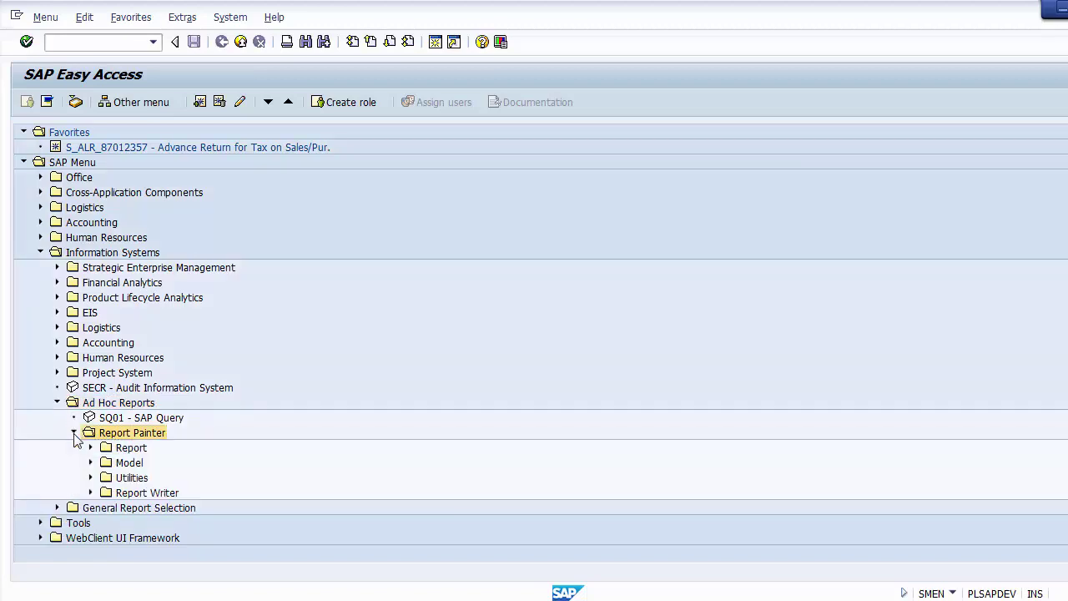
pyautogui.click(126, 449)
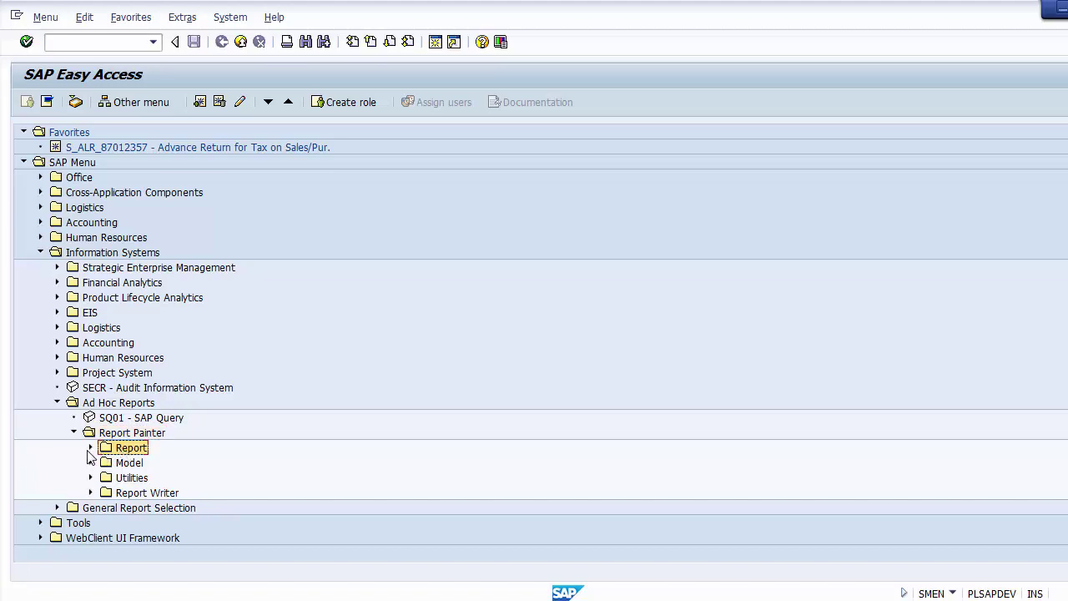
pyautogui.click(91, 448)
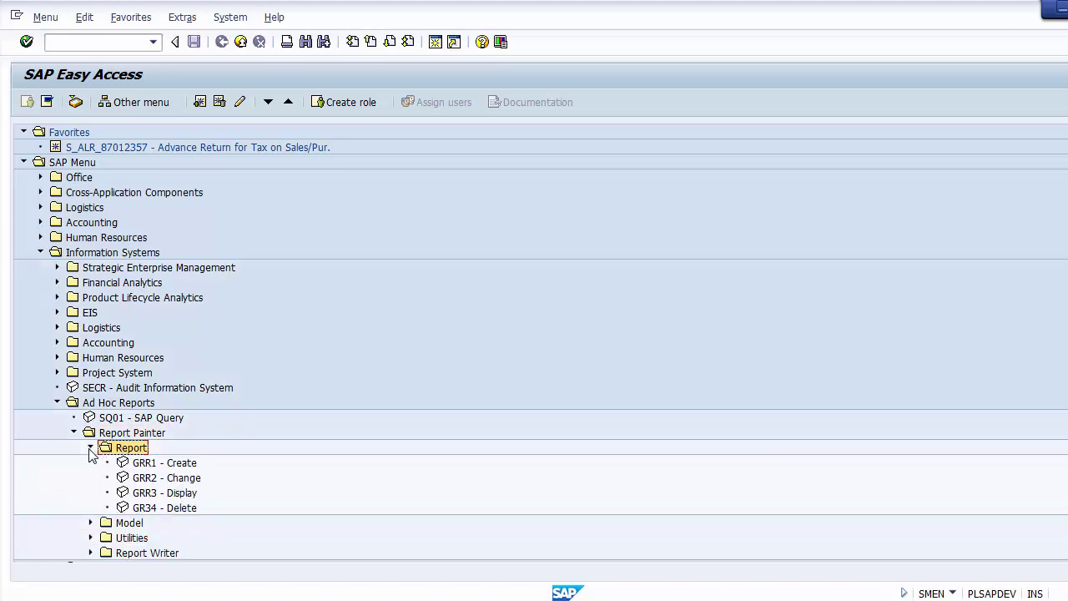
# Go through the report transactions GRR1 - Create, GRR2 - Change, GRR3 - Display and GR34 - Delete in the Report folder.
pyautogui.click(182, 464)
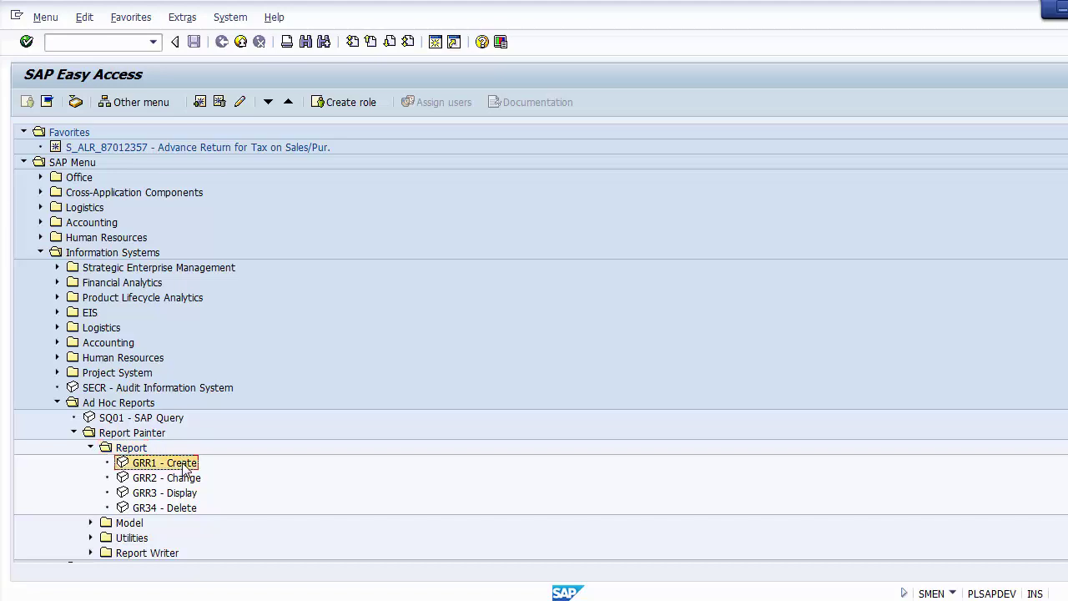
pyautogui.press('Down')
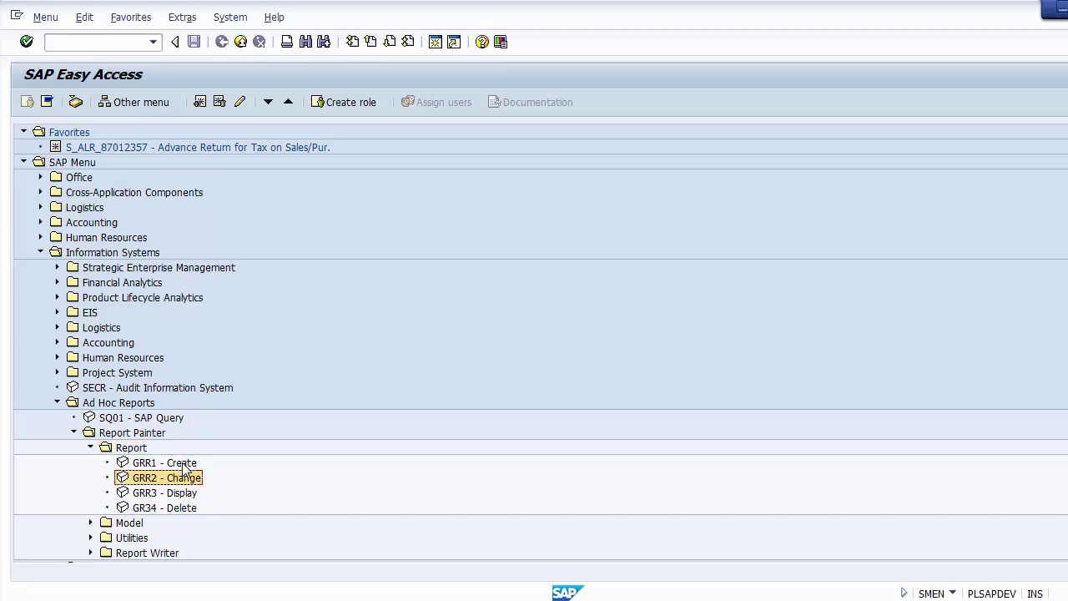
pyautogui.press('Down')
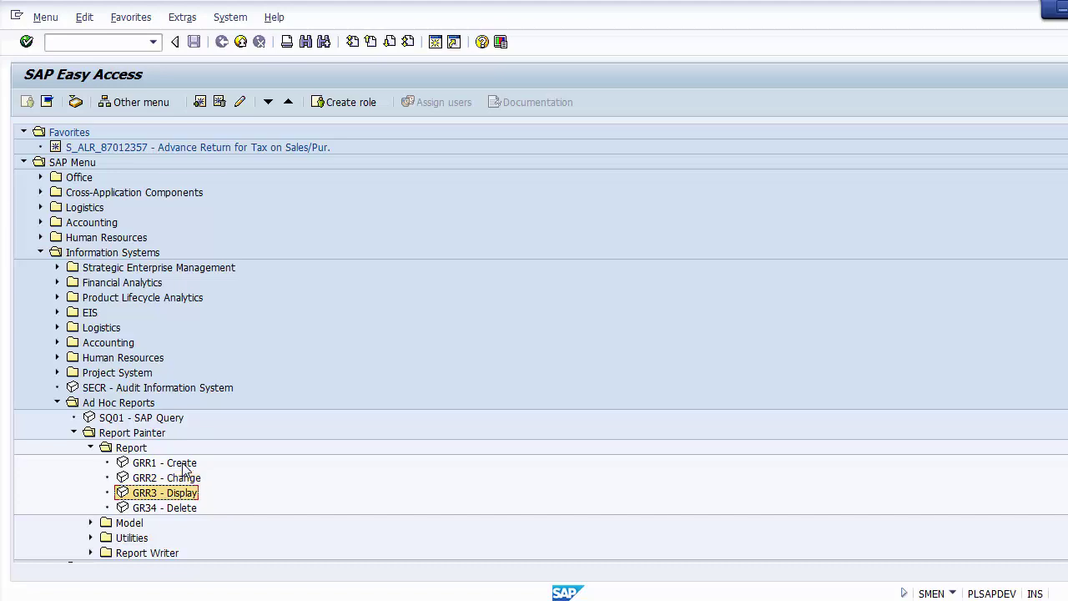
pyautogui.press('Down')
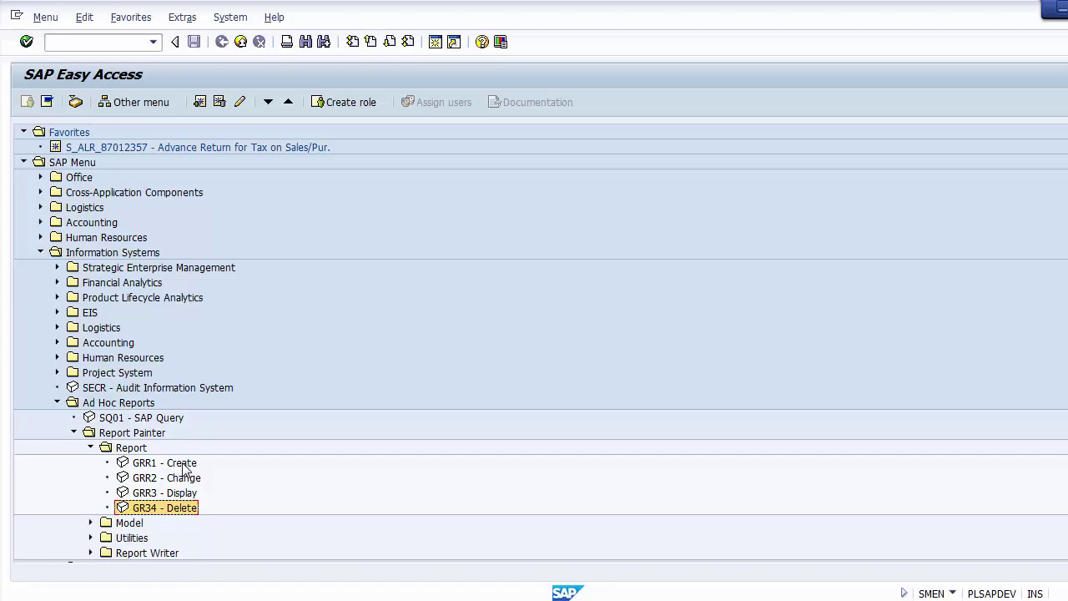
# Switch to the PowerPoint presentation and review the slides from Elements of Report Painter through Libraries and Create Variable, ending on the elements slide.
pyautogui.hotkey('alt', 'Tab')
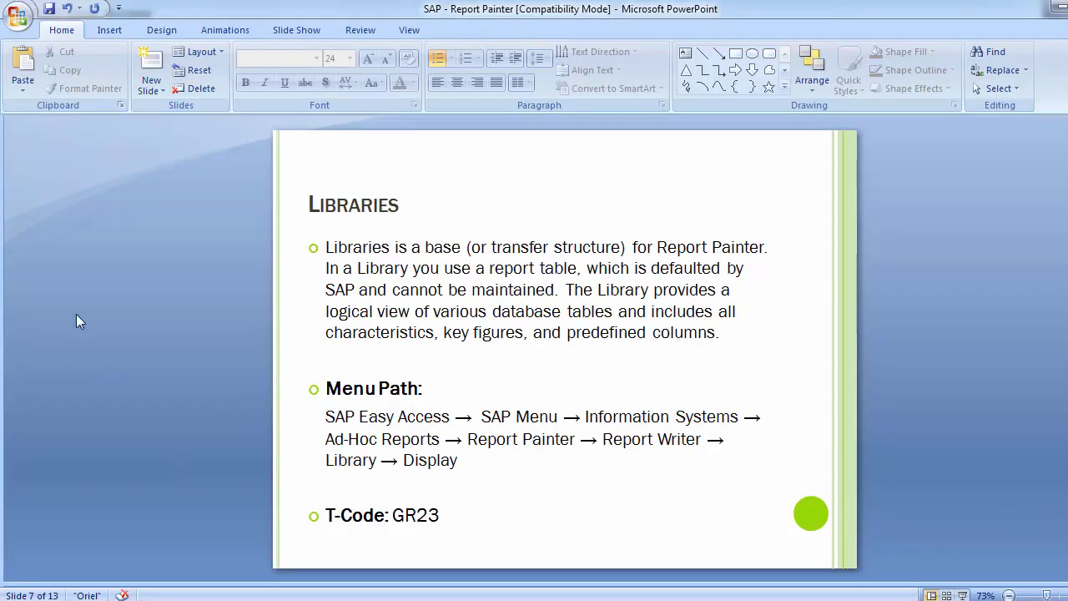
pyautogui.press('pageup')
pyautogui.press('pageup')
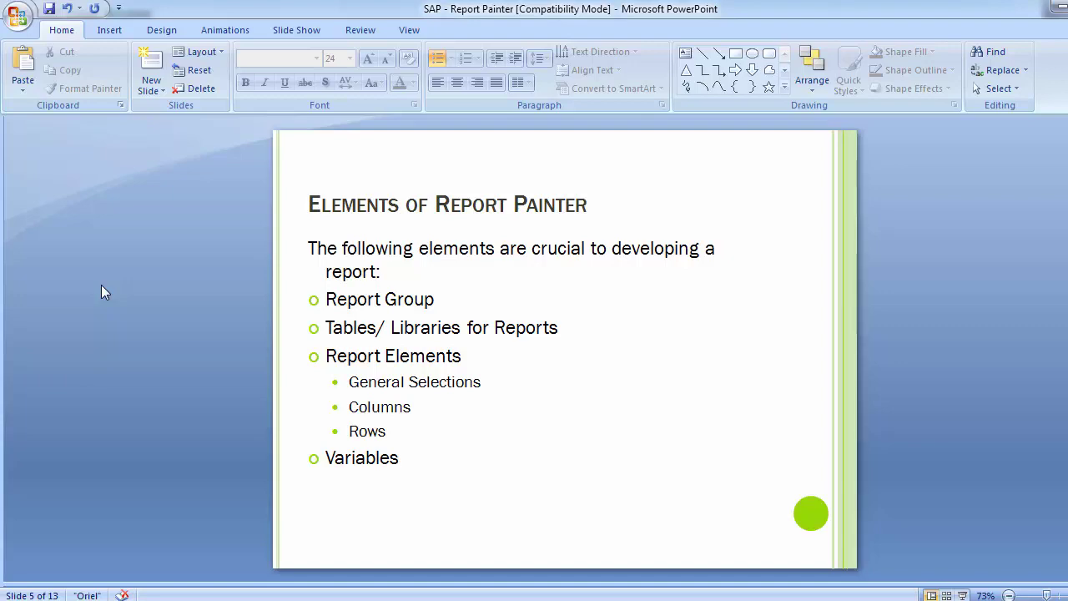
pyautogui.press('pagedown')
pyautogui.press('pagedown')
pyautogui.press('pagedown')
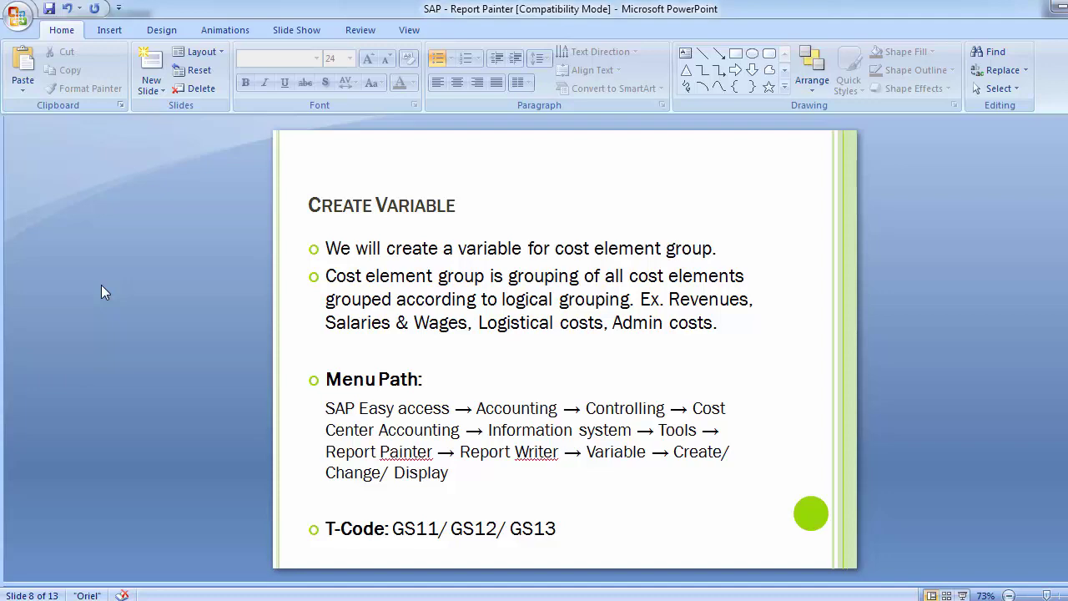
pyautogui.scroll(4, 102, 291)
pyautogui.scroll(-1, 102, 291)
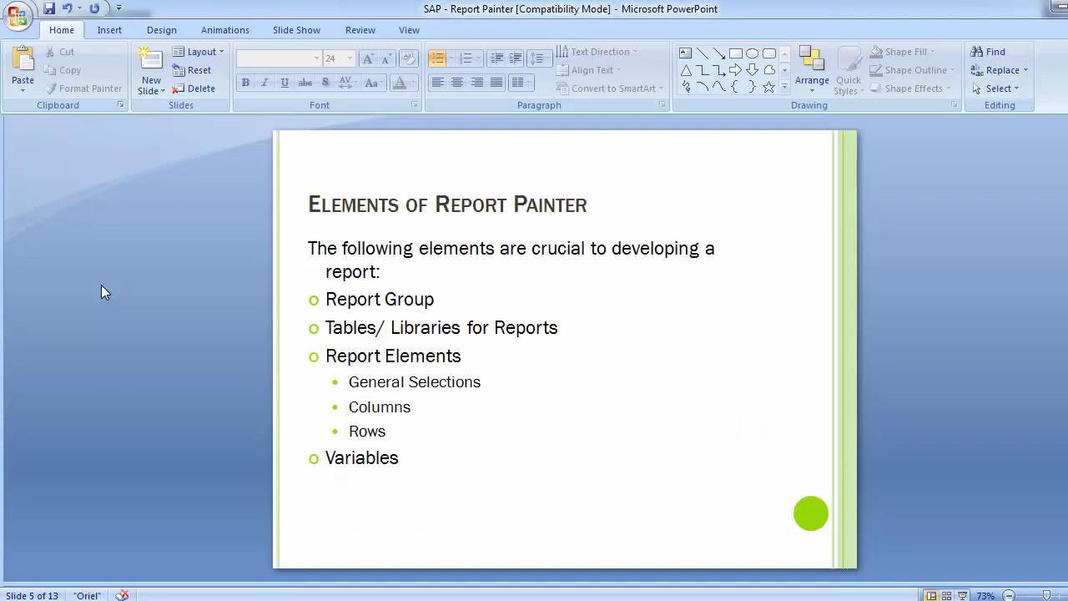
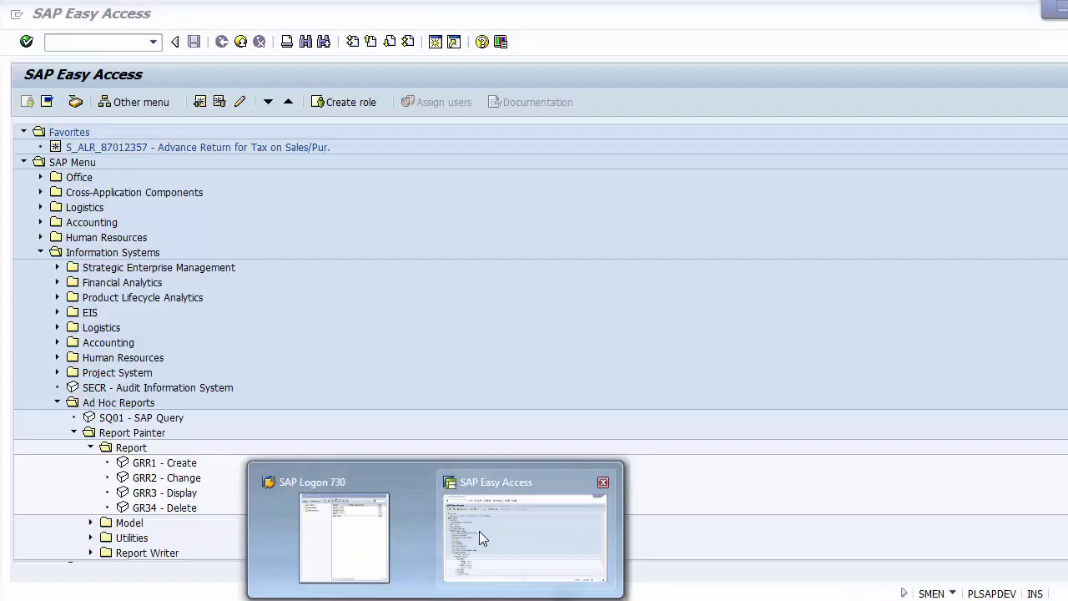
# Back in SAP Easy Access, collapse Information Systems and expand Accounting > Controlling > Cost Center Accounting, following the Report Group slide's menu path.
pyautogui.click(479, 531)
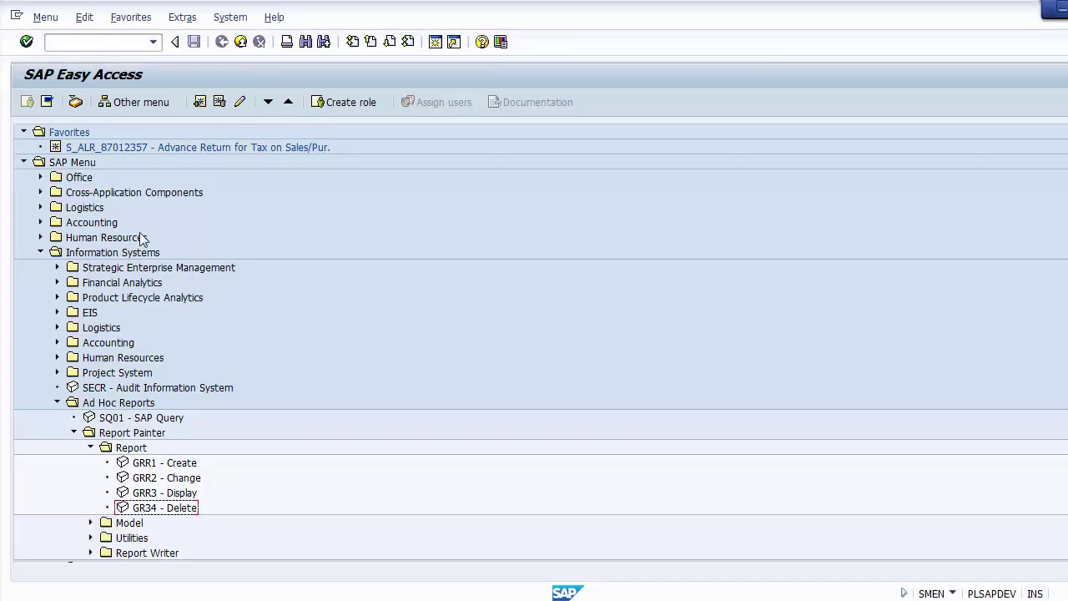
pyautogui.click(40, 252)
pyautogui.hotkey('alt', 'Tab')
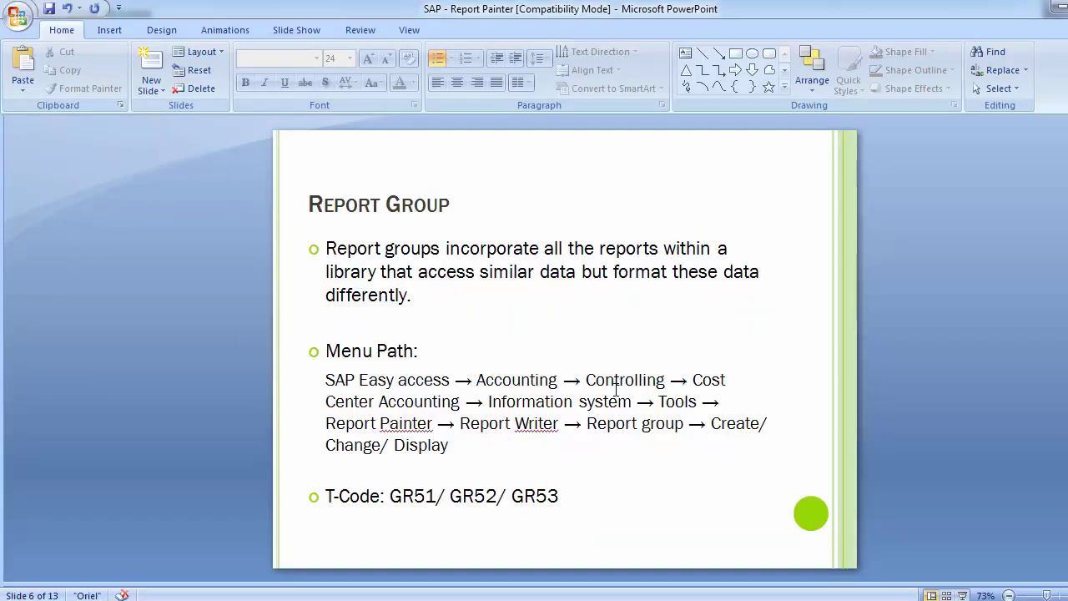
pyautogui.hotkey('alt', 'Tab')
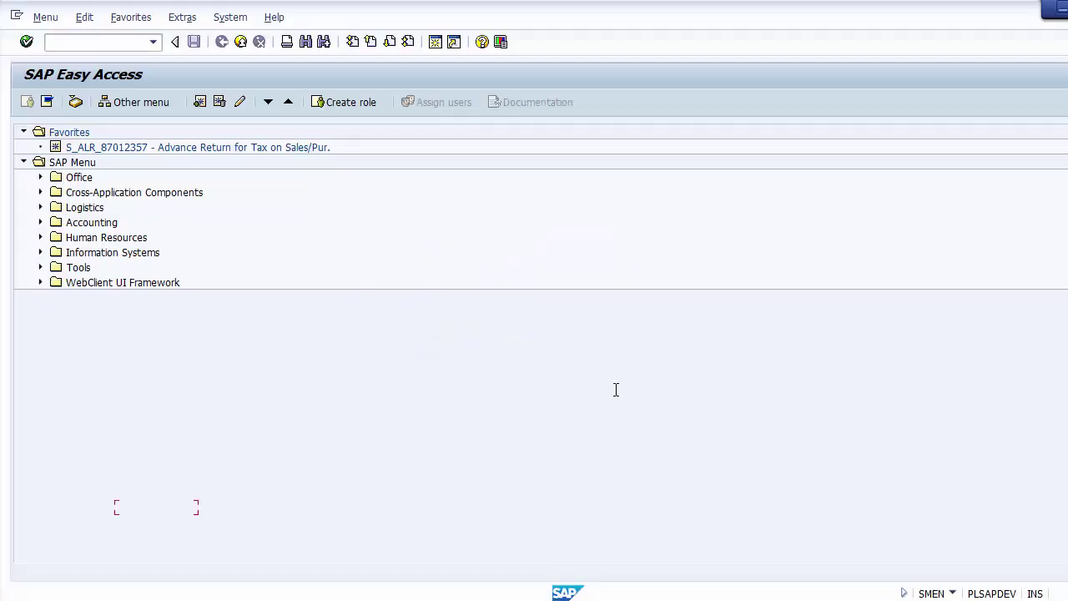
pyautogui.click(40, 222)
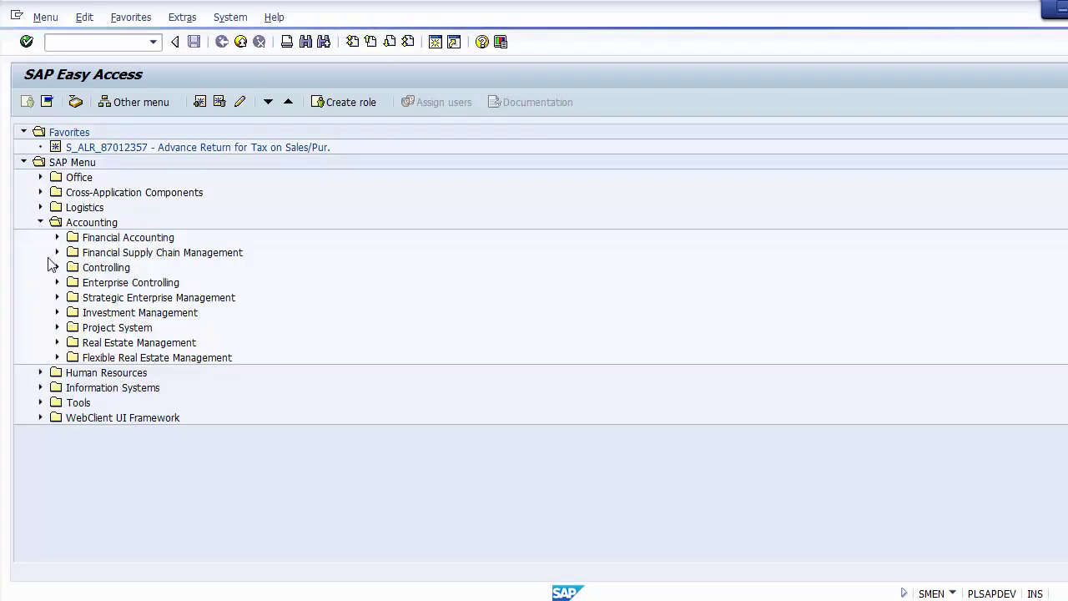
pyautogui.click(56, 267)
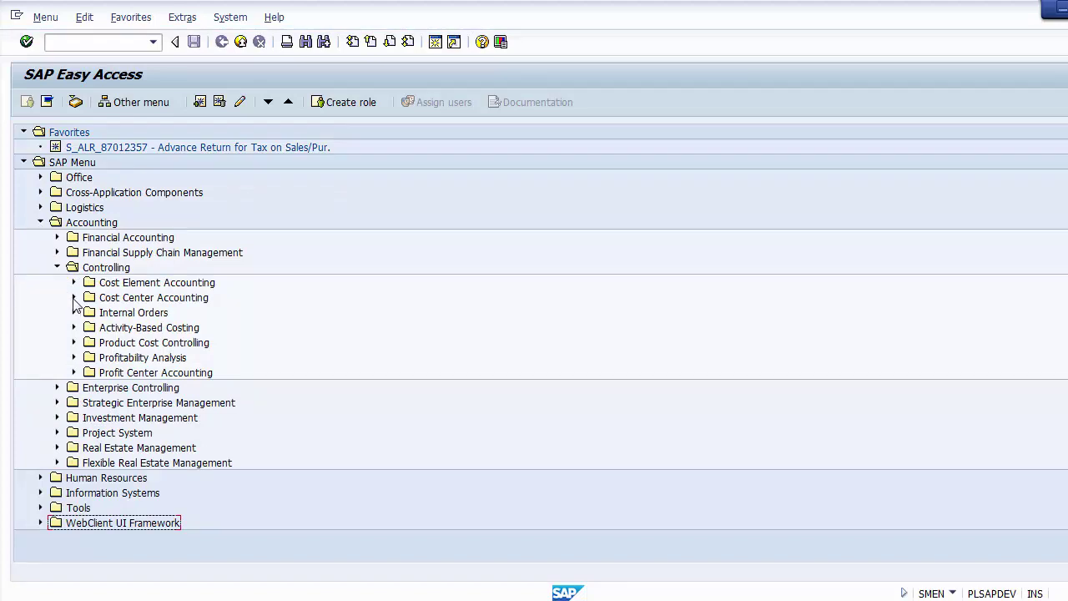
pyautogui.click(73, 300)
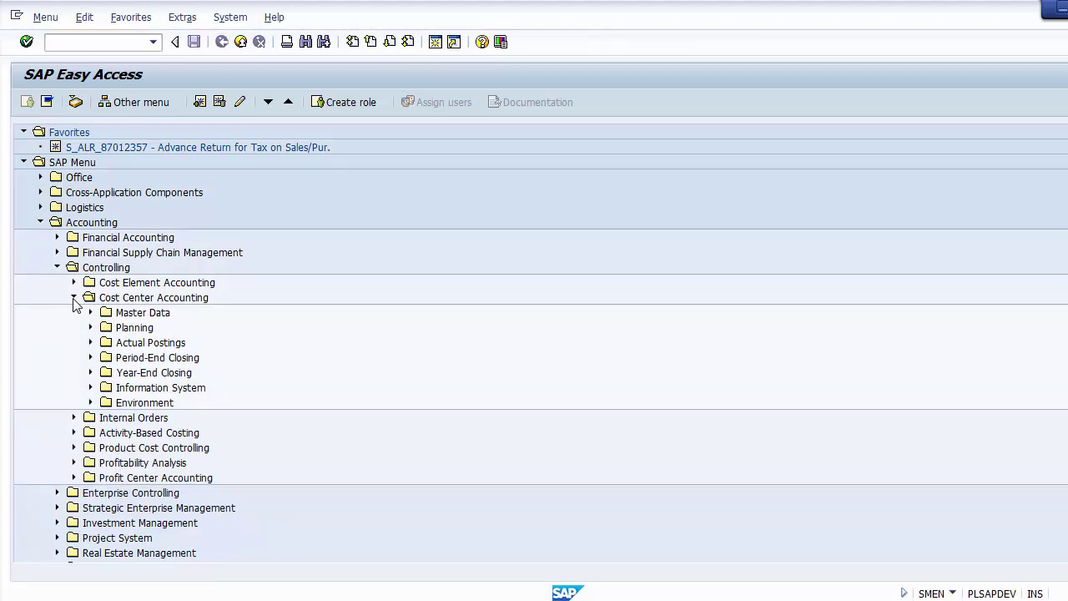
# Check the menu path on the Report Group slide, then expand Information System > Tools > Report Painter under Cost Center Accounting in SAP Easy Access.
pyautogui.hotkey('alt', 'Tab')
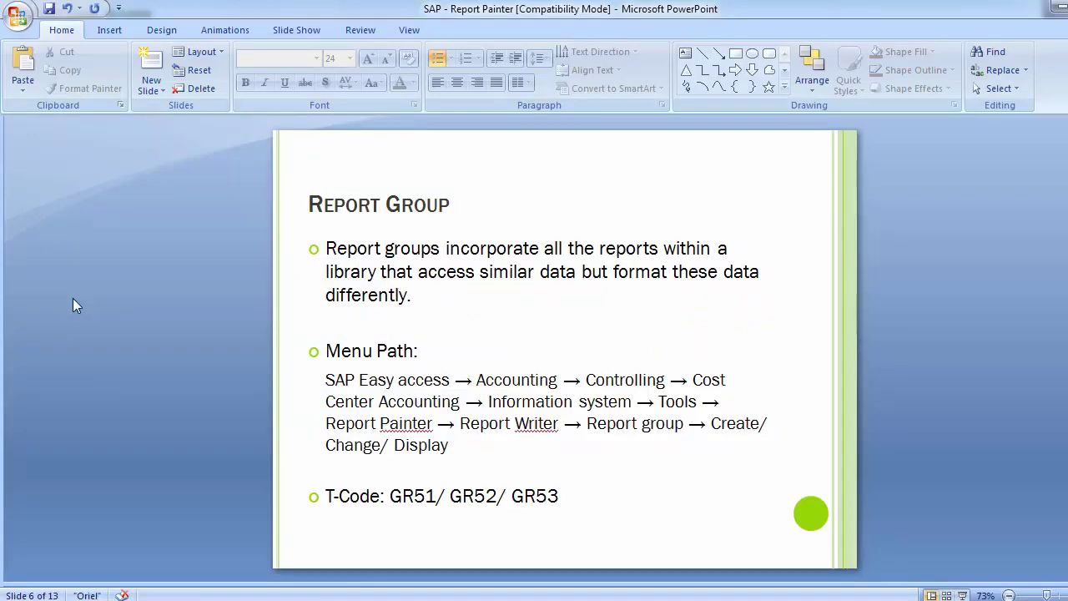
pyautogui.hotkey('alt', 'Tab')
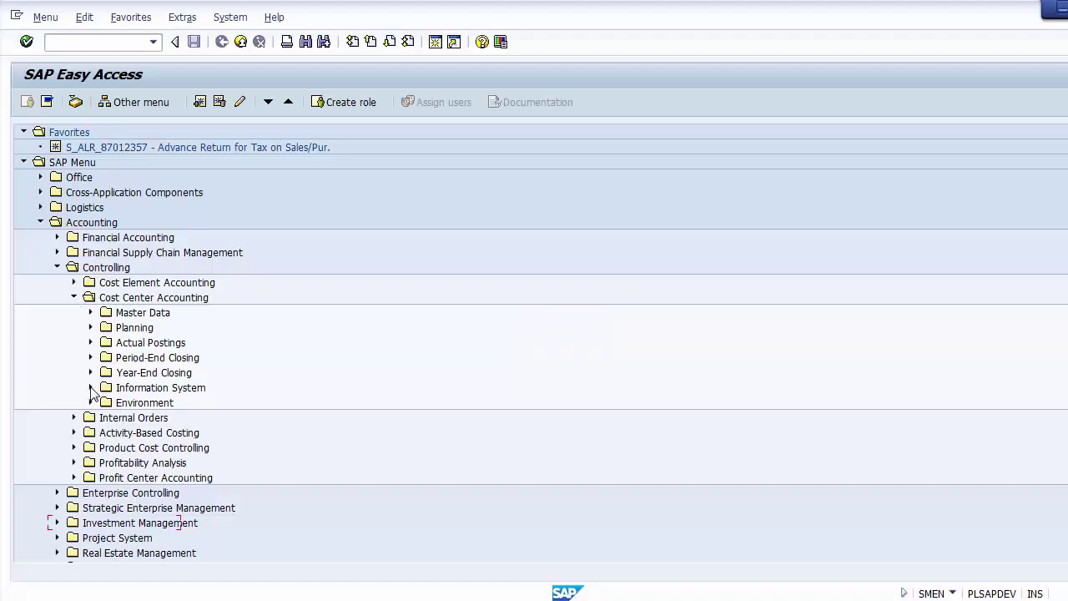
pyautogui.click(90, 387)
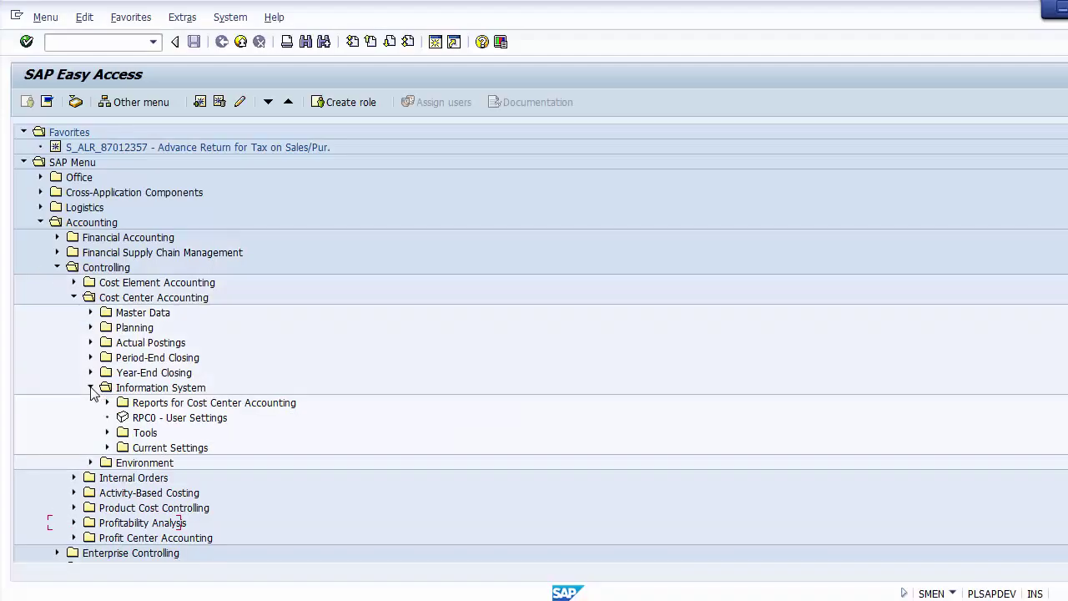
pyautogui.click(106, 433)
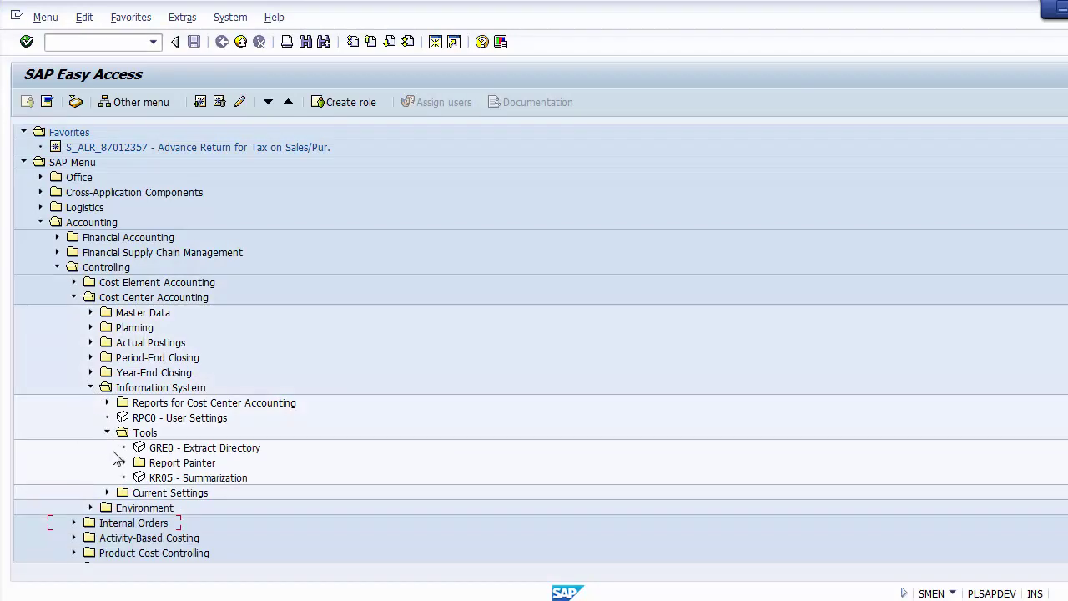
pyautogui.click(124, 463)
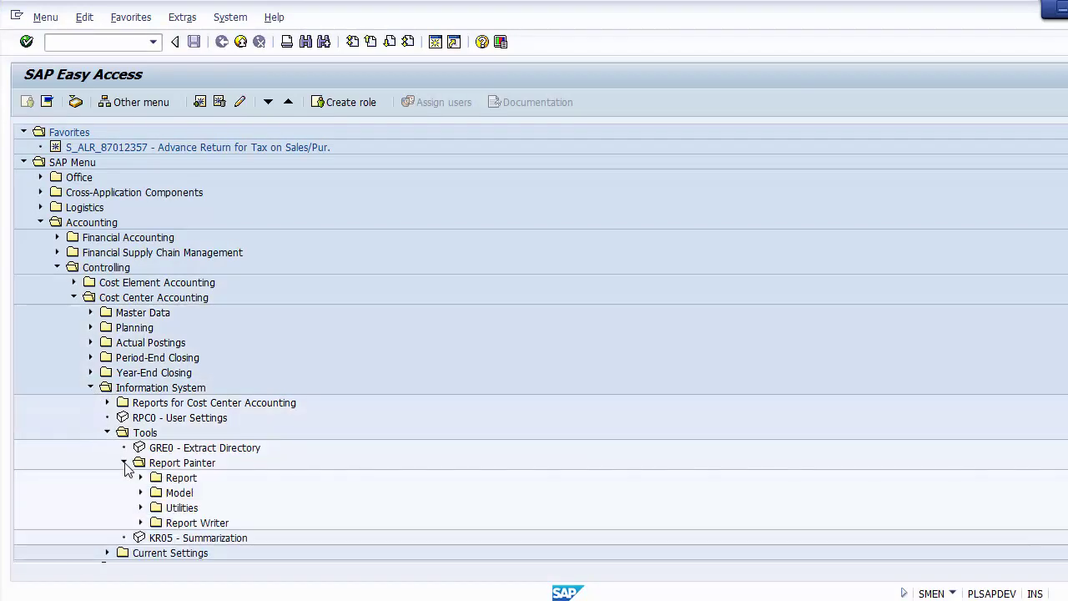
# Check the Report Group slide's path again and, back in SAP Easy Access, expand Report Writer > Report Group under Report Painter.
pyautogui.hotkey('alt', 'Tab')
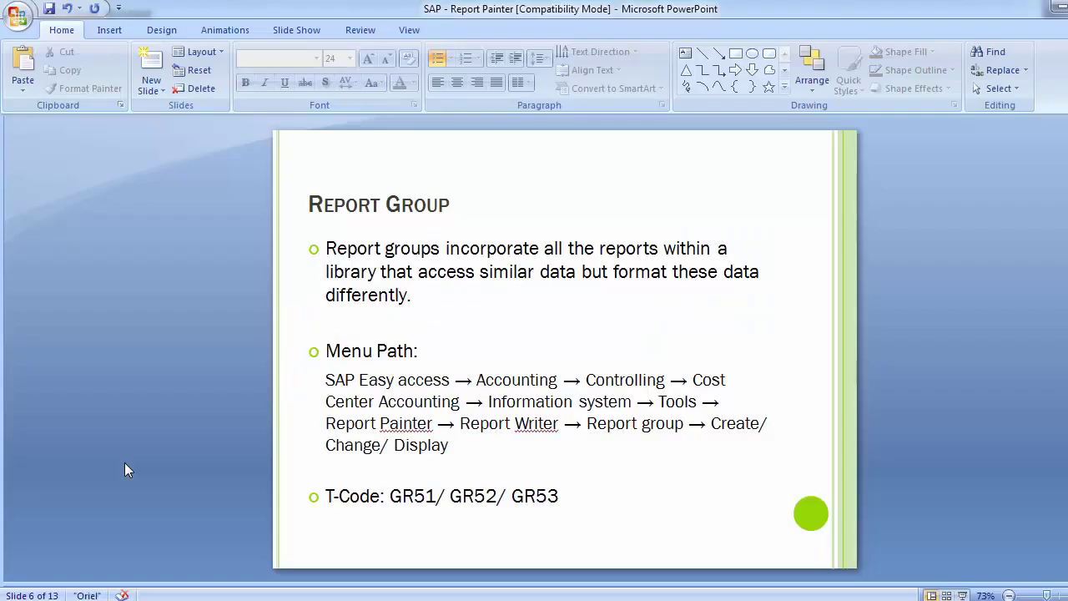
pyautogui.hotkey('alt', 'Tab')
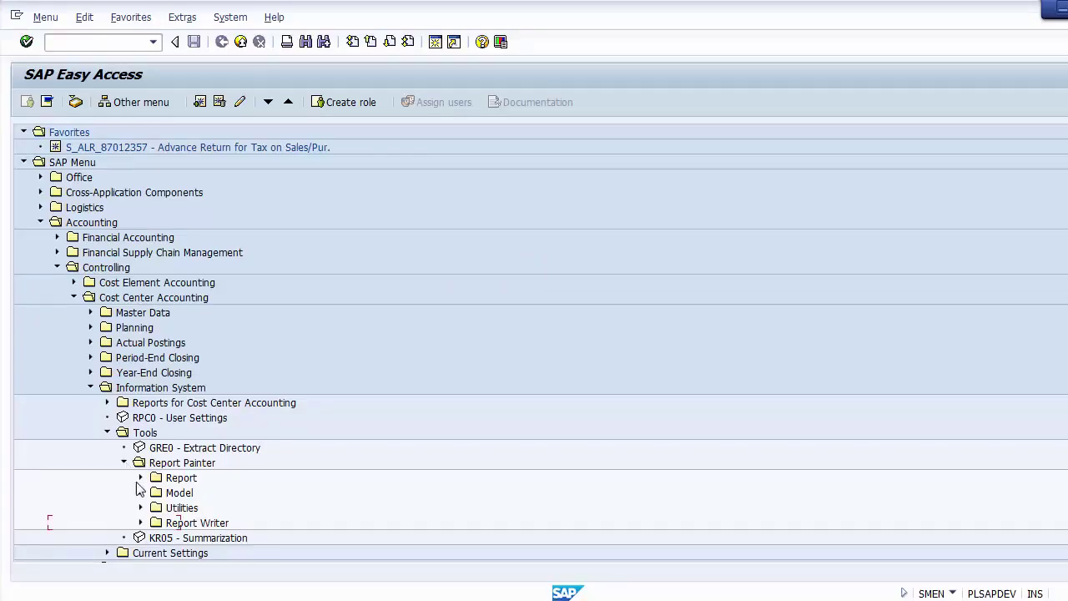
pyautogui.click(140, 523)
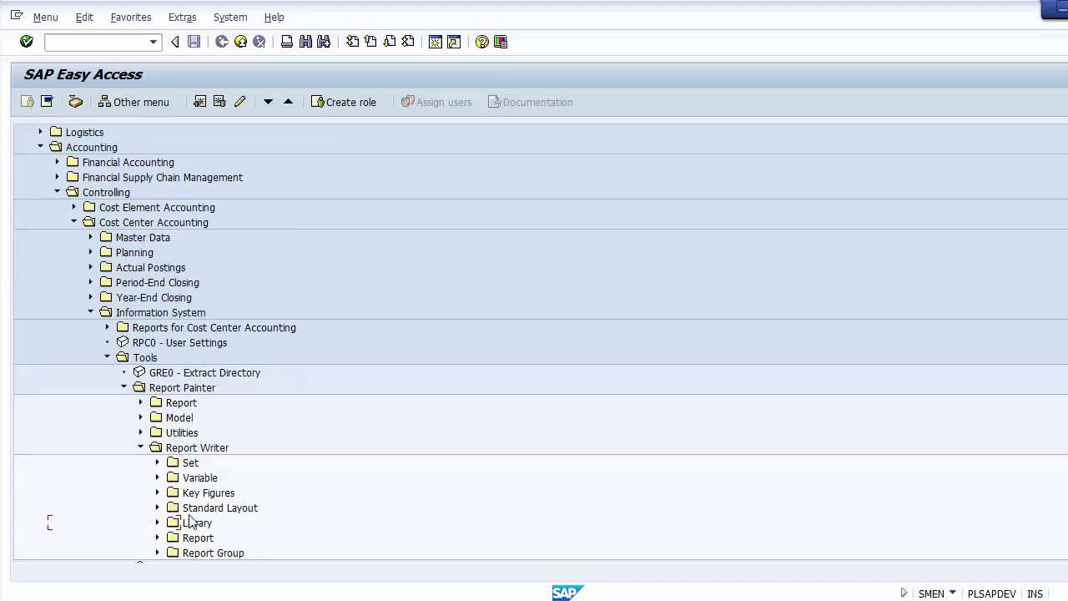
pyautogui.click(197, 554)
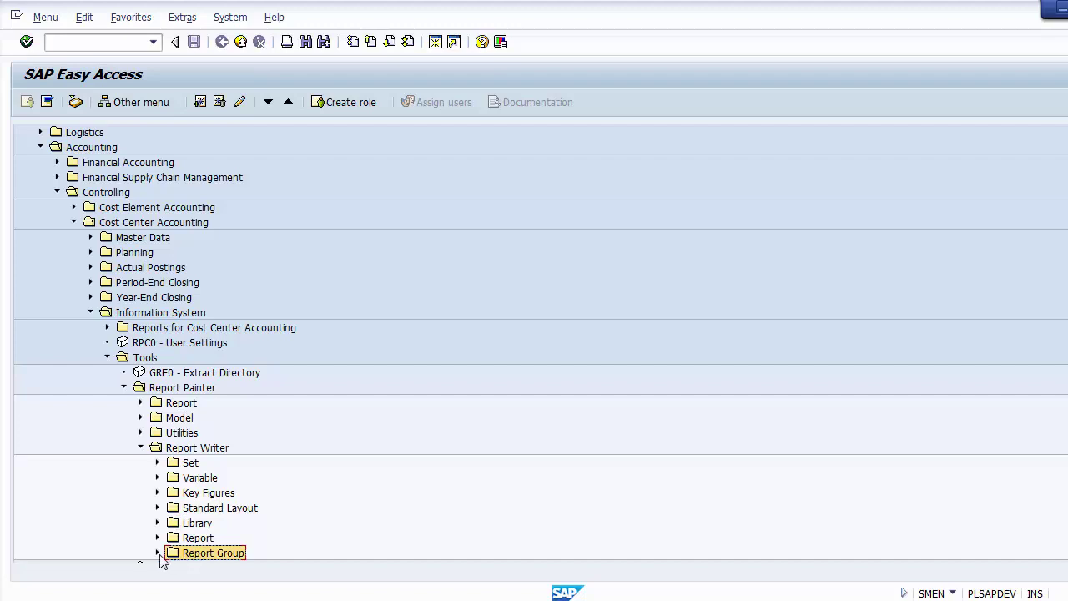
pyautogui.click(158, 553)
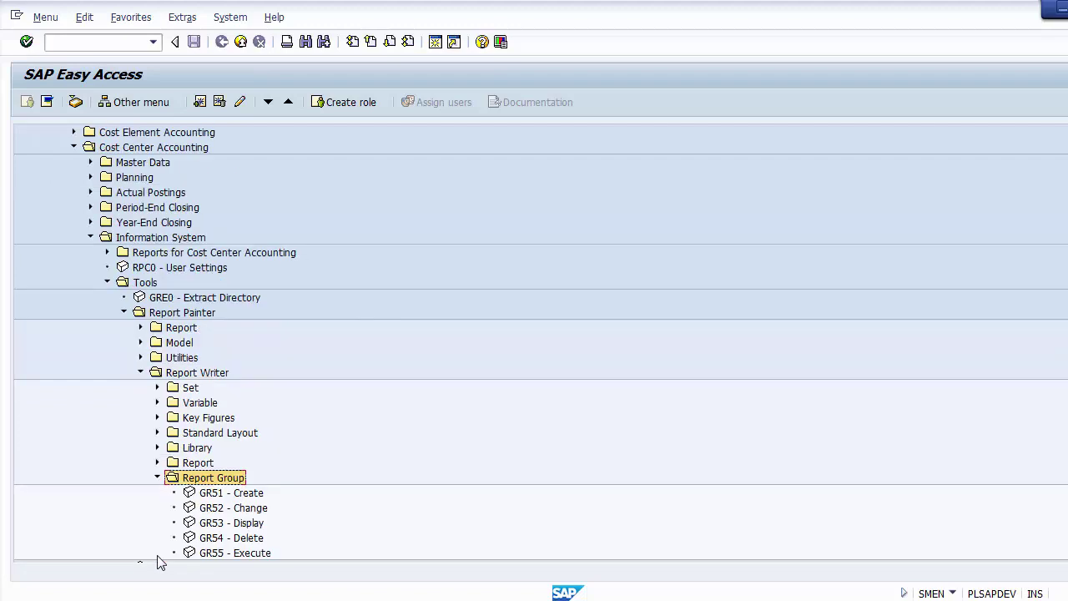
# Retrace the menu path from Cost Center Accounting through Information System, Tools, Report Painter and Report Writer to the Report Group folder.
pyautogui.click(152, 151)
pyautogui.click(153, 242)
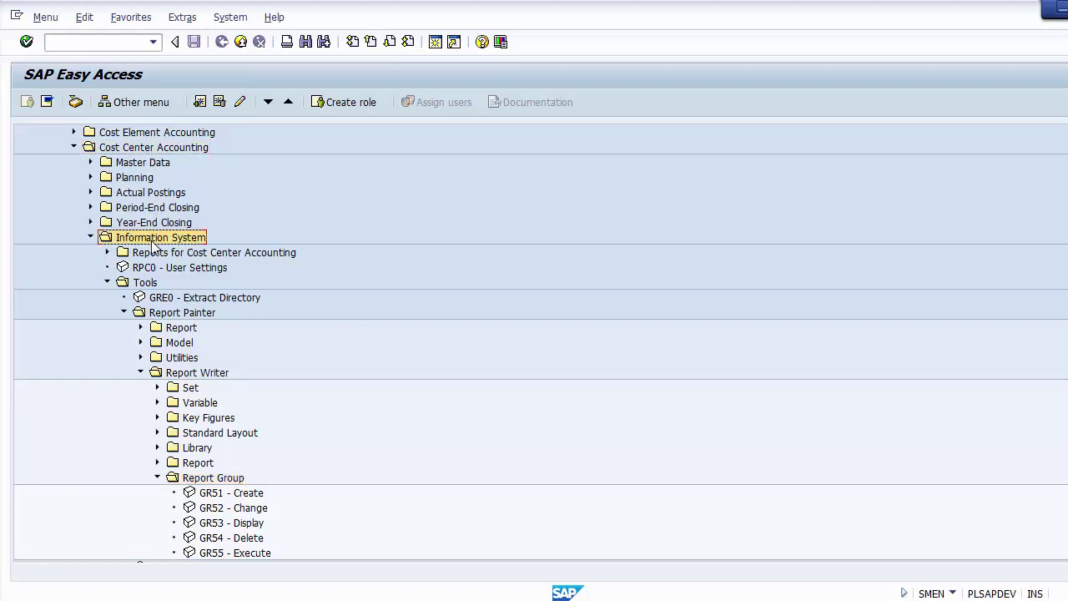
pyautogui.click(151, 284)
pyautogui.click(171, 315)
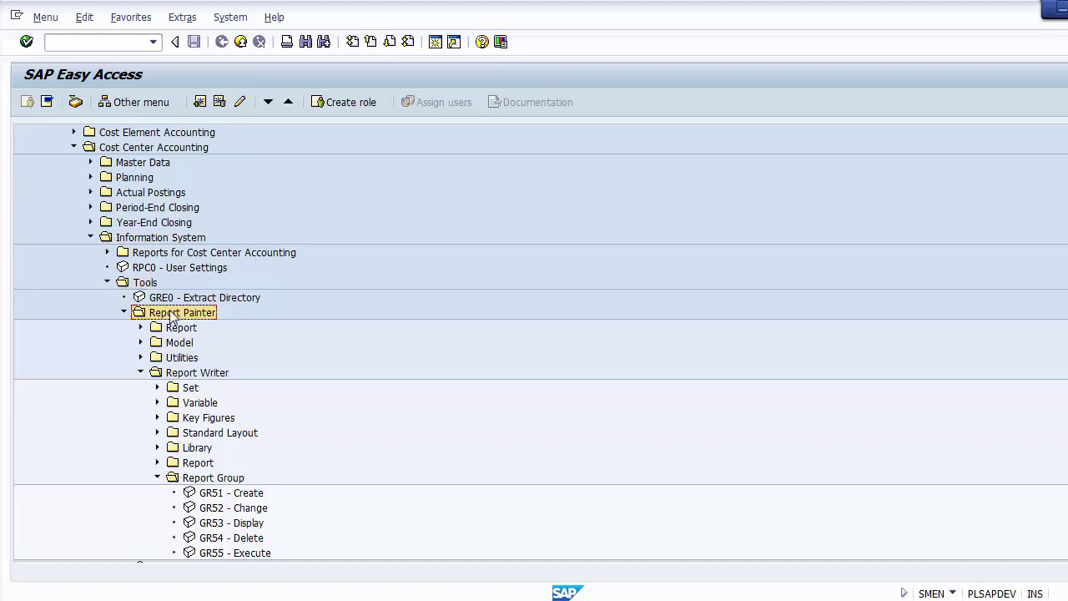
pyautogui.click(185, 374)
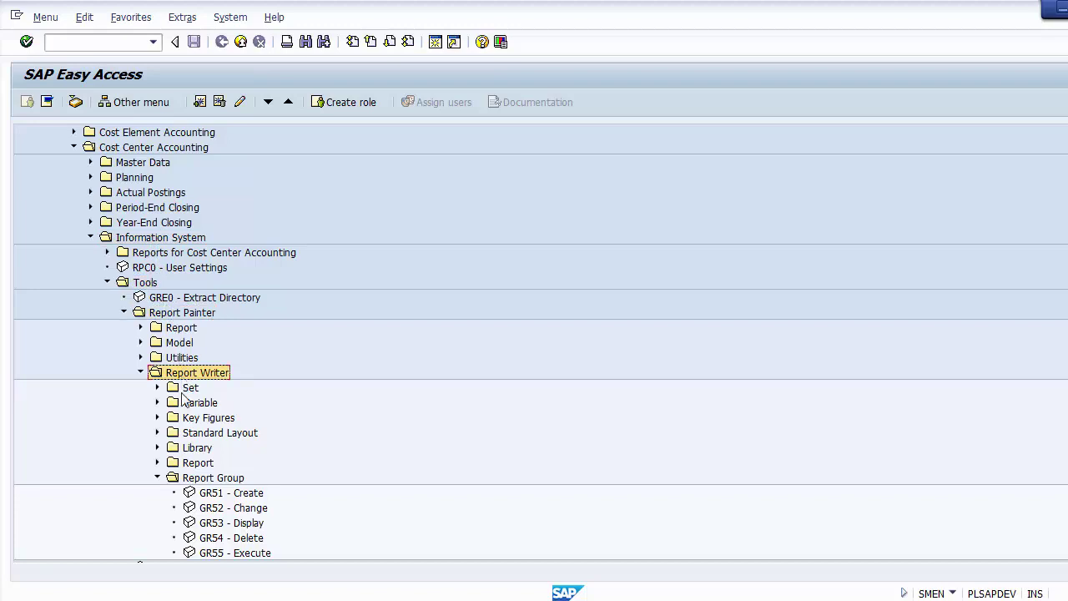
pyautogui.click(198, 481)
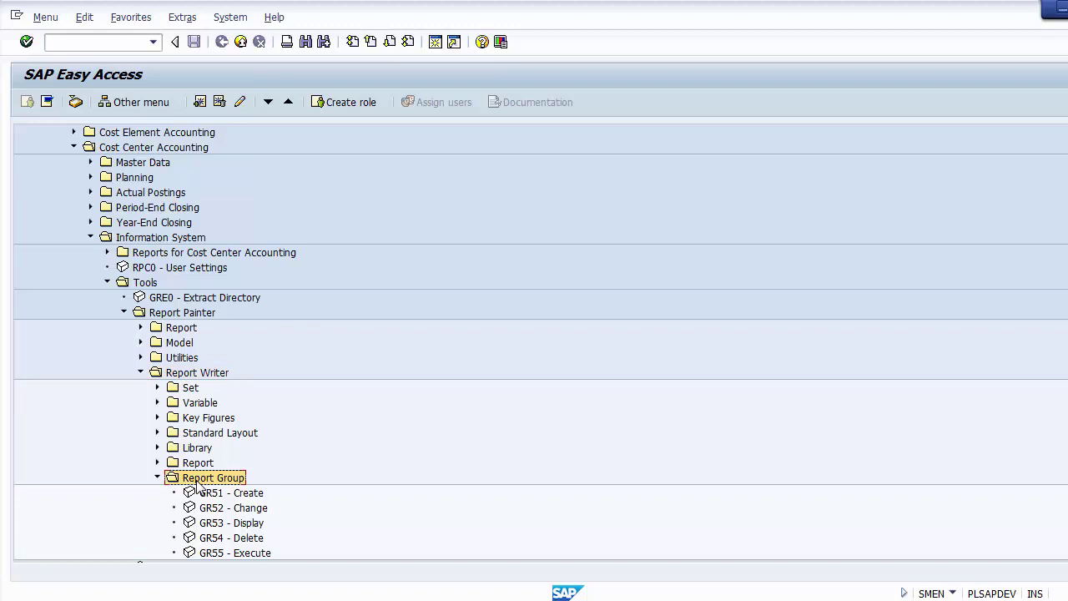
# Go through the report group transactions GR51 - Create, GR52 - Change, GR53 - Display, GR54 - Delete and GR55 - Execute.
pyautogui.click(236, 495)
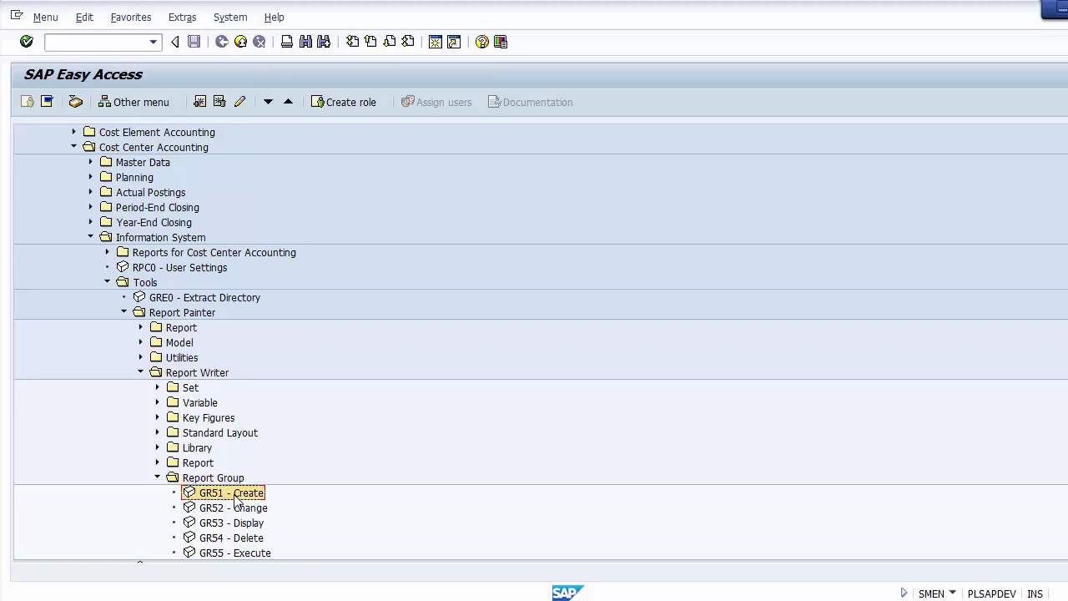
pyautogui.press('Down')
pyautogui.press('Down')
pyautogui.press('Down')
pyautogui.press('Down')
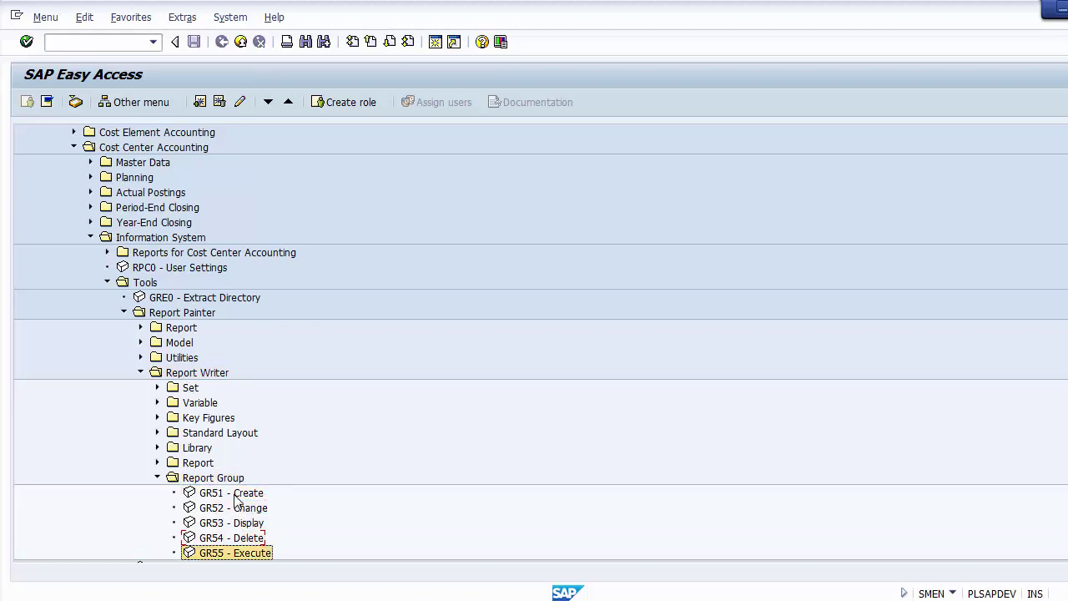
pyautogui.press('Up')
pyautogui.press('Up')
pyautogui.press('Up')
pyautogui.press('Up')
pyautogui.press('Up')
pyautogui.press('Down')
pyautogui.press('Down')
pyautogui.press('Down')
pyautogui.press('Down')
pyautogui.press('Down')
pyautogui.press('Down')
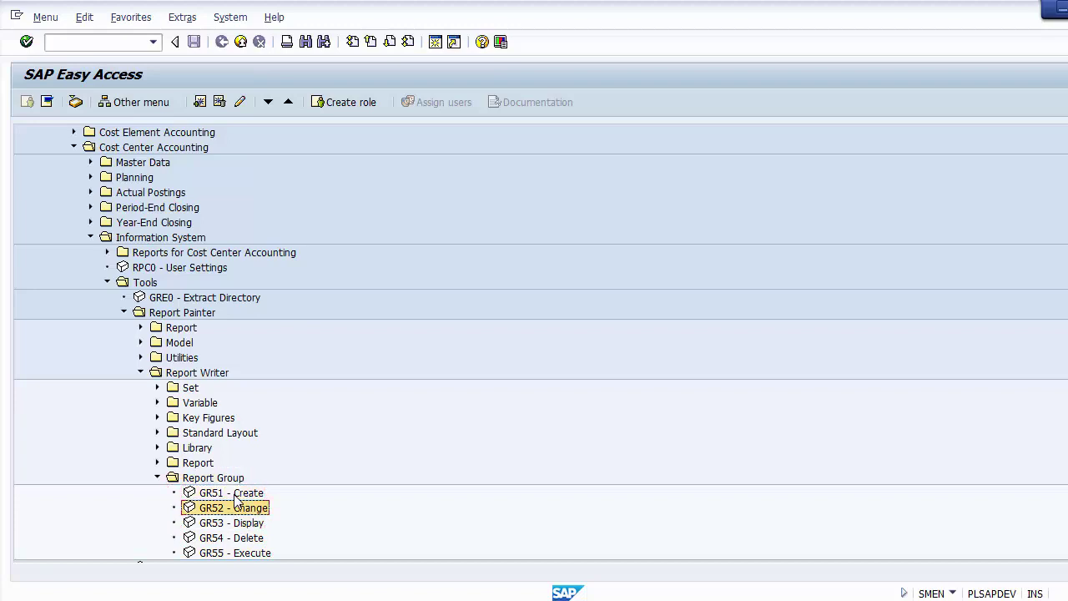
pyautogui.press('Up')
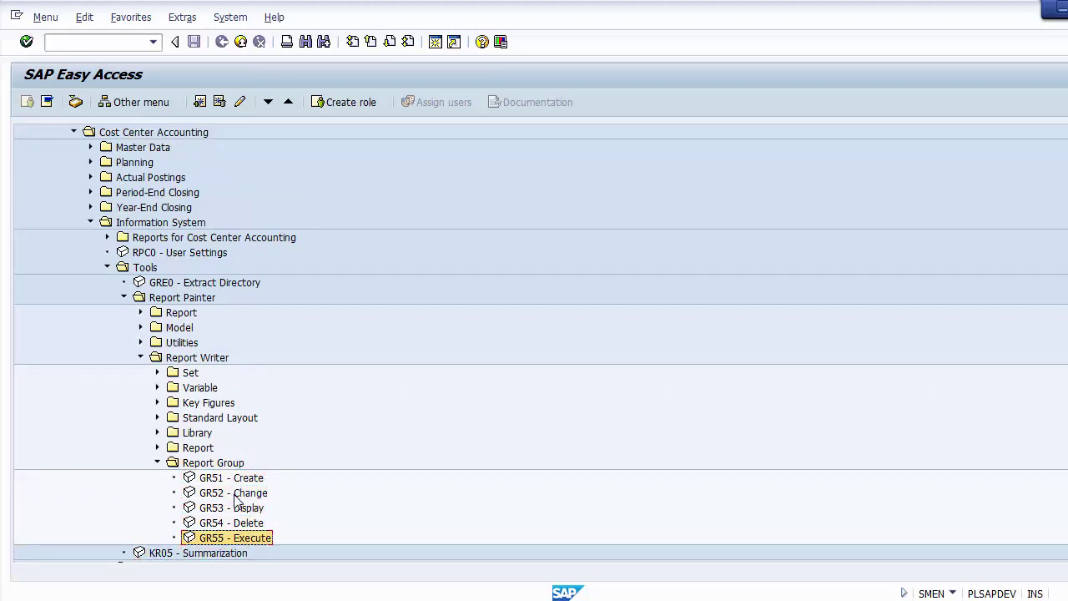
# Open transaction GR55 - Execute and bring up the list of possible values for the Report Group field.
pyautogui.doubleClick(213, 544)
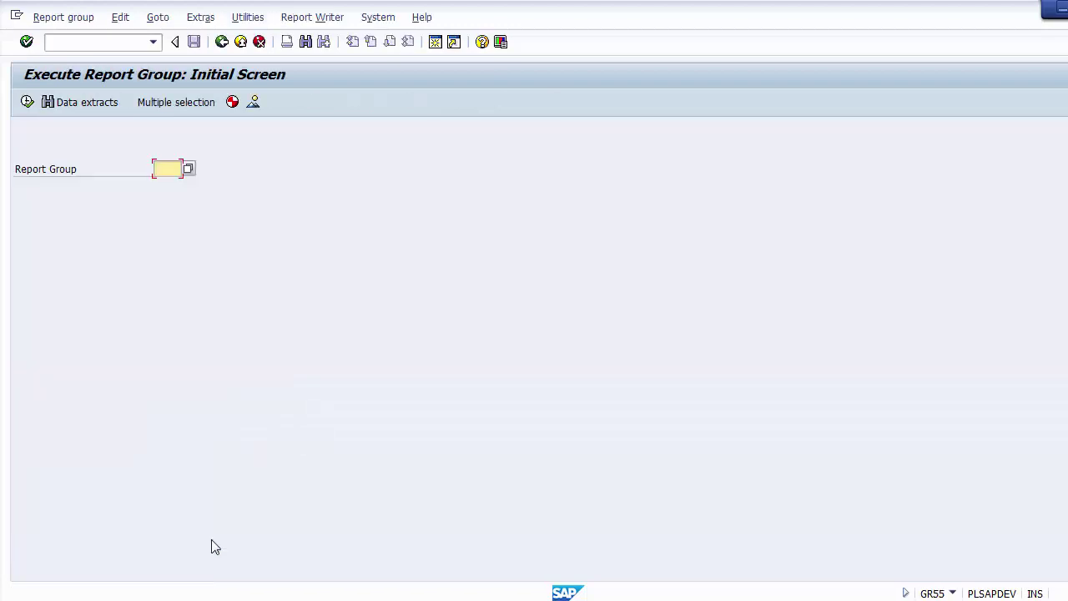
pyautogui.click(188, 170)
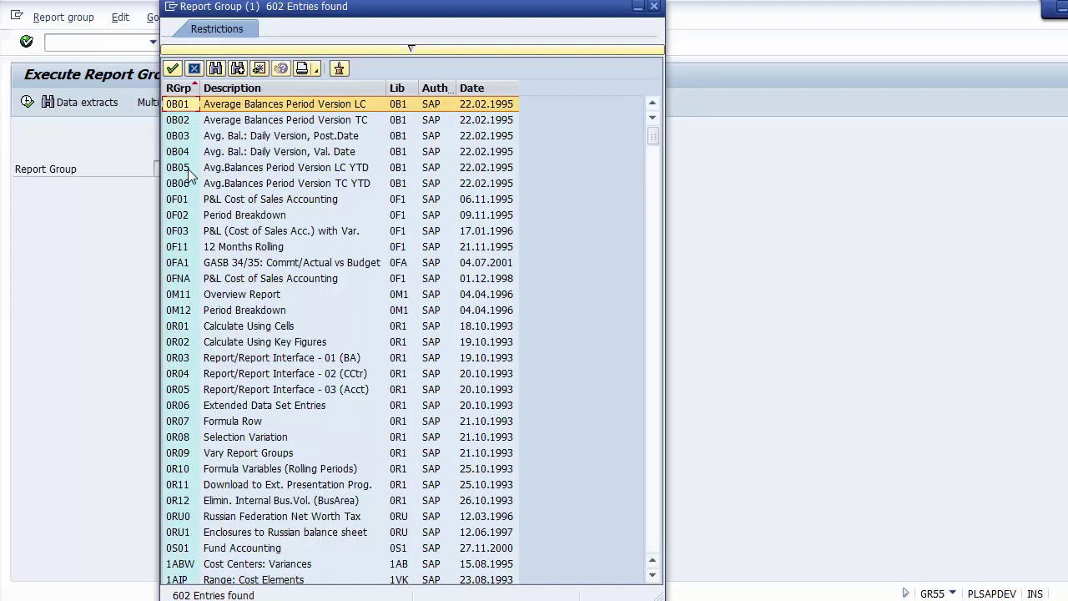
# Browse the list of standard report groups from 0B01 down to 3AAC, reading their codes, descriptions and libraries.
pyautogui.press('Down')
pyautogui.press('Down')
pyautogui.press('Down')
pyautogui.press('Down')
pyautogui.press('Down')
pyautogui.press('Down')
pyautogui.press('Down')
pyautogui.press('Down')
pyautogui.press('Down')
pyautogui.press('Down')
pyautogui.press('Down')
pyautogui.press('Down')
pyautogui.press('Down')
pyautogui.press('Down')
pyautogui.press('Down')
pyautogui.press('Down')
pyautogui.press('Down')
pyautogui.press('Down')
pyautogui.press('Down')
pyautogui.press('Down')
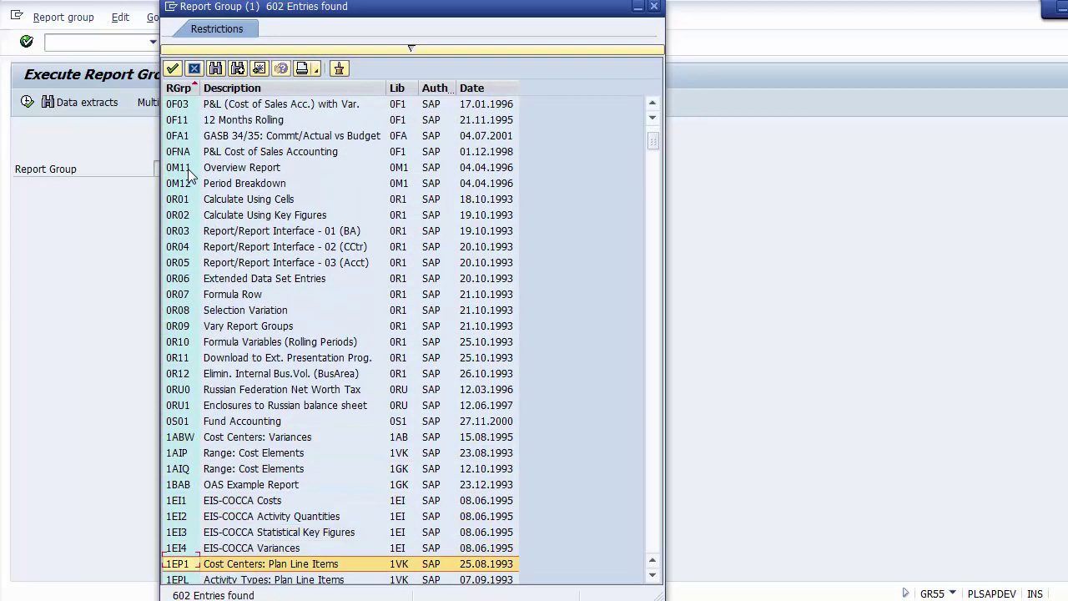
pyautogui.press('Down')
pyautogui.press('Down')
pyautogui.press('Down')
pyautogui.press('Down')
pyautogui.press('Down')
pyautogui.press('Down')
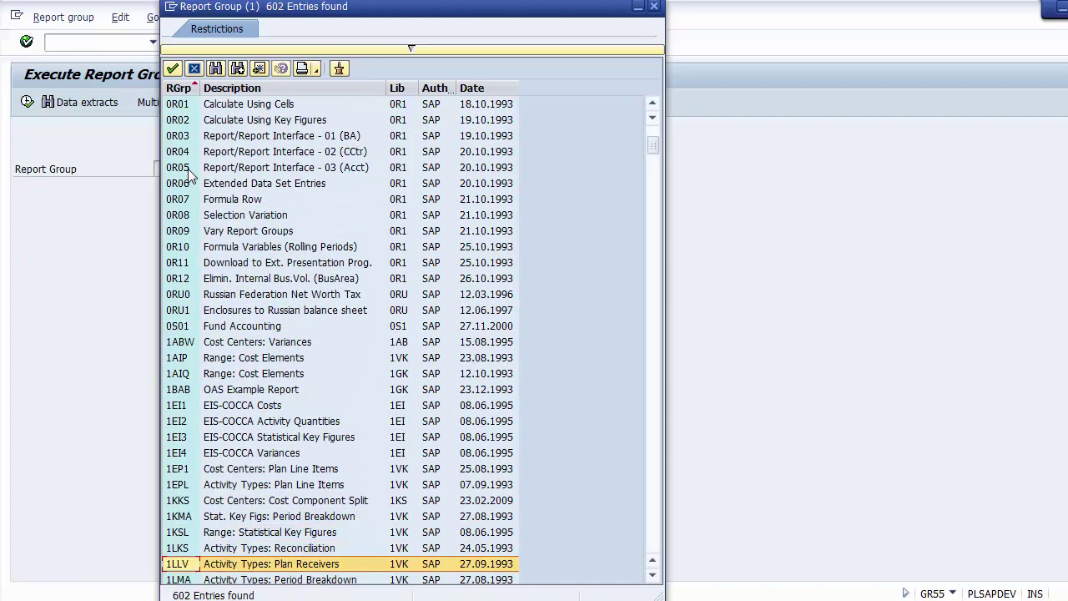
pyautogui.press('Down')
pyautogui.press('Down')
pyautogui.press('Down')
pyautogui.press('Down')
pyautogui.press('Down')
pyautogui.press('Down')
pyautogui.press('Down')
pyautogui.press('Down')
pyautogui.press('Down')
pyautogui.press('Down')
pyautogui.press('Down')
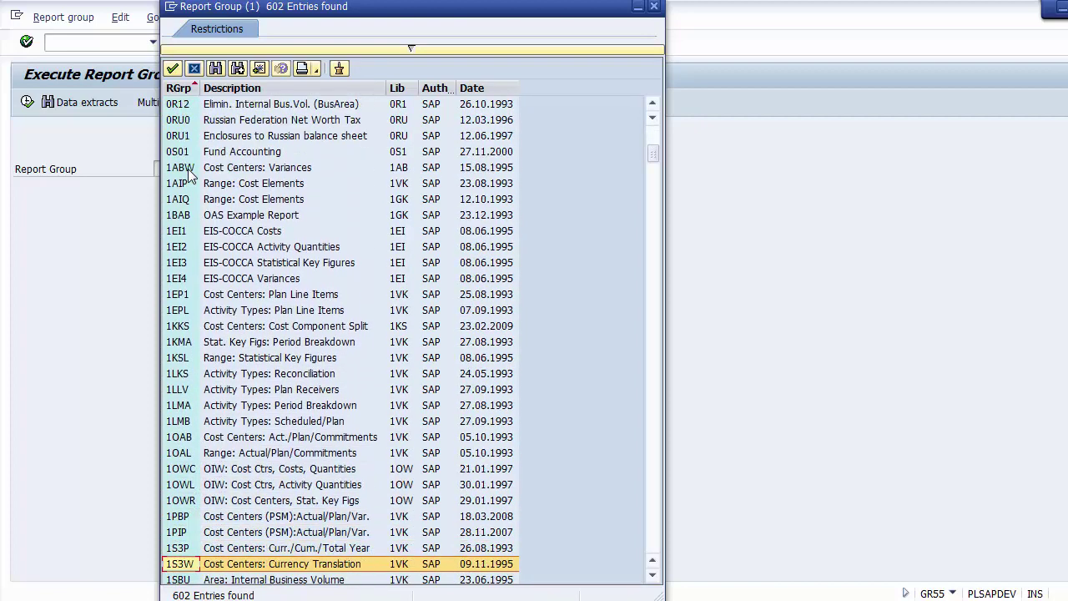
pyautogui.press('Down')
pyautogui.press('Down')
pyautogui.press('Down')
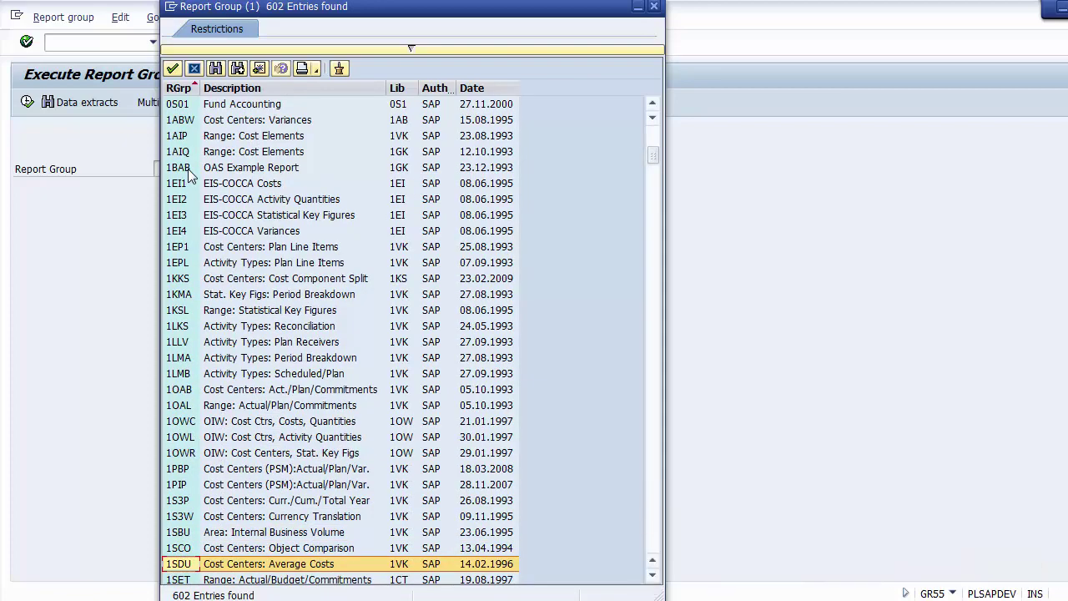
pyautogui.press('Down')
pyautogui.press('Down')
pyautogui.press('Down')
pyautogui.press('Down')
pyautogui.press('Down')
pyautogui.press('Down')
pyautogui.press('Down')
pyautogui.press('Down')
pyautogui.press('Down')
pyautogui.press('Down')
pyautogui.press('Down')
pyautogui.press('Down')
pyautogui.press('Down')
pyautogui.press('Down')
pyautogui.press('Down')
pyautogui.press('Down')
pyautogui.press('Down')
pyautogui.press('Down')
pyautogui.press('Down')
pyautogui.press('Down')
pyautogui.press('Down')
pyautogui.press('Down')
pyautogui.press('Down')
pyautogui.press('Down')
pyautogui.press('Down')
pyautogui.press('Down')
pyautogui.press('Down')
pyautogui.press('Down')
pyautogui.press('Down')
pyautogui.press('Down')
pyautogui.press('Down')
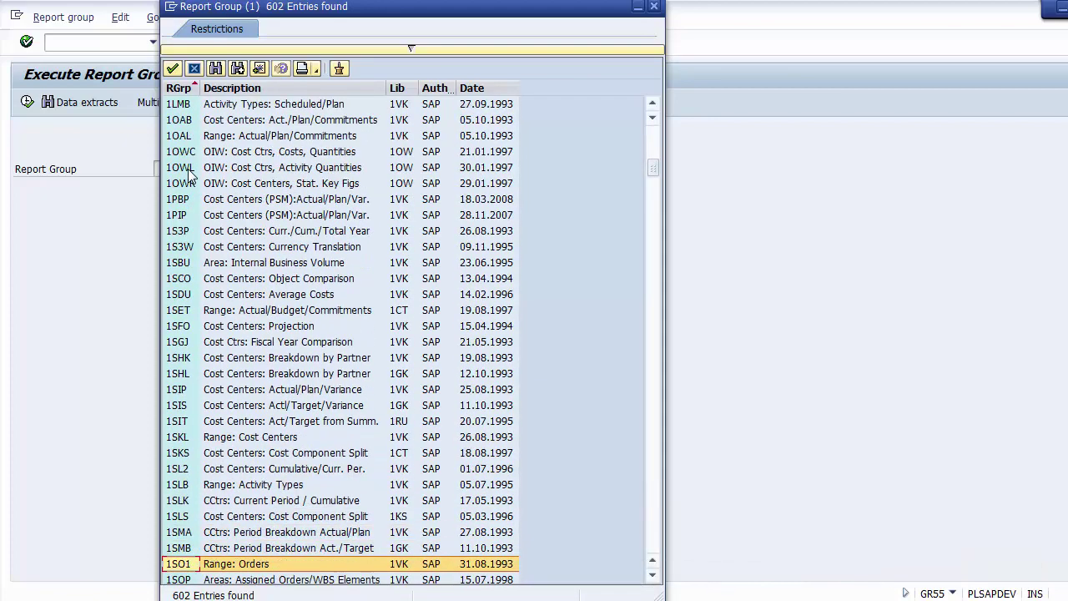
pyautogui.press('Down')
pyautogui.press('Down')
pyautogui.press('Down')
pyautogui.press('Down')
pyautogui.press('Down')
pyautogui.press('Down')
pyautogui.press('Down')
pyautogui.press('Down')
pyautogui.press('Down')
pyautogui.press('Down')
pyautogui.press('Down')
pyautogui.press('Down')
pyautogui.press('Down')
pyautogui.press('Down')
pyautogui.press('Down')
pyautogui.press('Down')
pyautogui.press('Down')
pyautogui.press('Down')
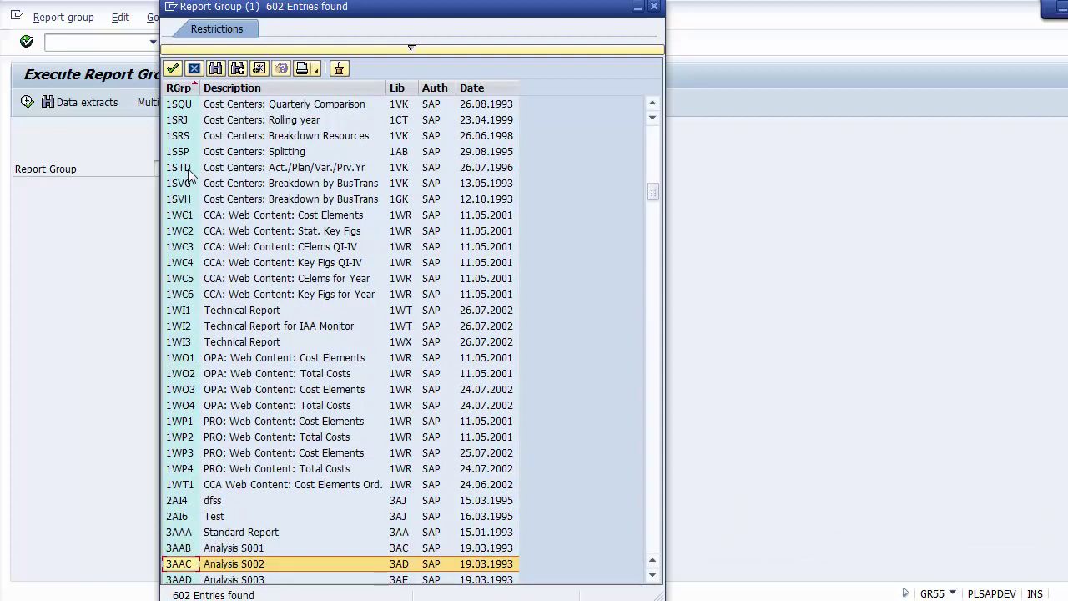
# Choose report group 1SIP (Cost Centers: Actual/Plan/Variance), execute it to view its selection screen, and return to the initial screen.
pyautogui.press('Up')
pyautogui.press('Up')
pyautogui.press('Up')
pyautogui.press('Up')
pyautogui.press('Up')
pyautogui.press('Up')
pyautogui.press('Up')
pyautogui.press('Up')
pyautogui.press('Up')
pyautogui.press('Up')
pyautogui.press('Up')
pyautogui.press('Up')
pyautogui.press('Up')
pyautogui.press('Up')
pyautogui.press('Up')
pyautogui.press('Up')
pyautogui.press('Up')
pyautogui.press('Up')
pyautogui.press('Up')
pyautogui.press('Up')
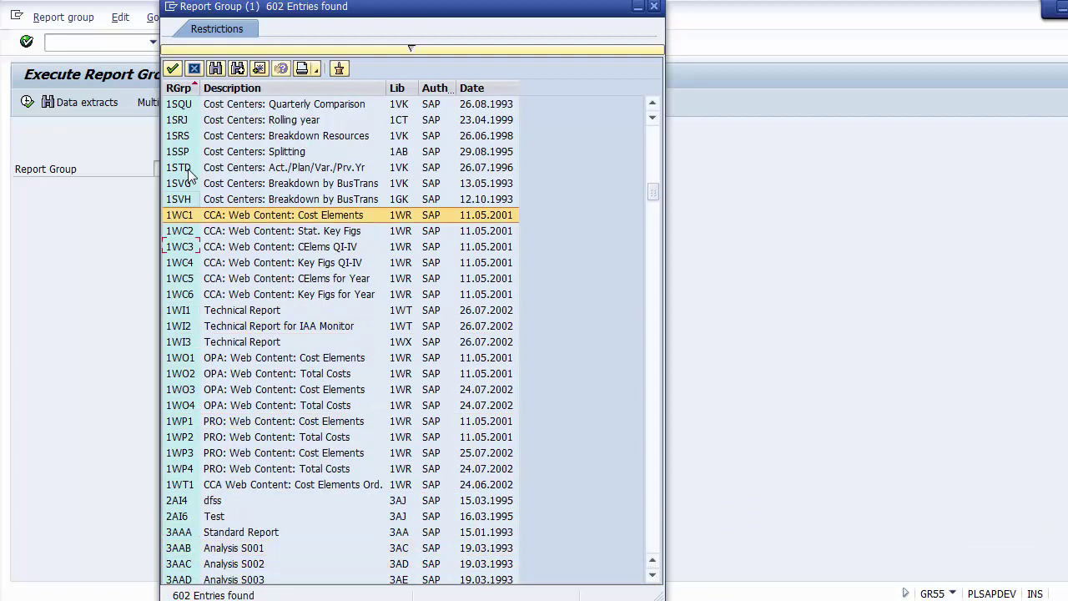
pyautogui.press('Up')
pyautogui.press('Up')
pyautogui.press('Up')
pyautogui.press('Up')
pyautogui.press('Up')
pyautogui.press('Up')
pyautogui.press('Up')
pyautogui.press('Up')
pyautogui.press('Up')
pyautogui.press('Up')
pyautogui.press('Up')
pyautogui.press('Up')
pyautogui.press('Up')
pyautogui.press('Up')
pyautogui.press('Up')
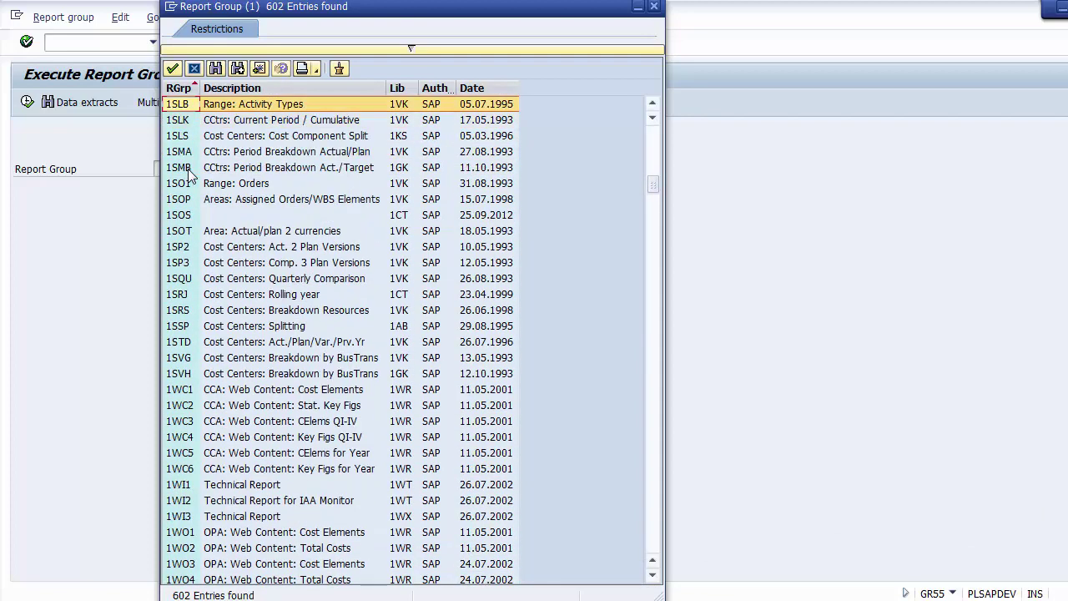
pyautogui.press('Up')
pyautogui.press('Up')
pyautogui.press('Up')
pyautogui.press('Up')
pyautogui.press('Up')
pyautogui.press('Up')
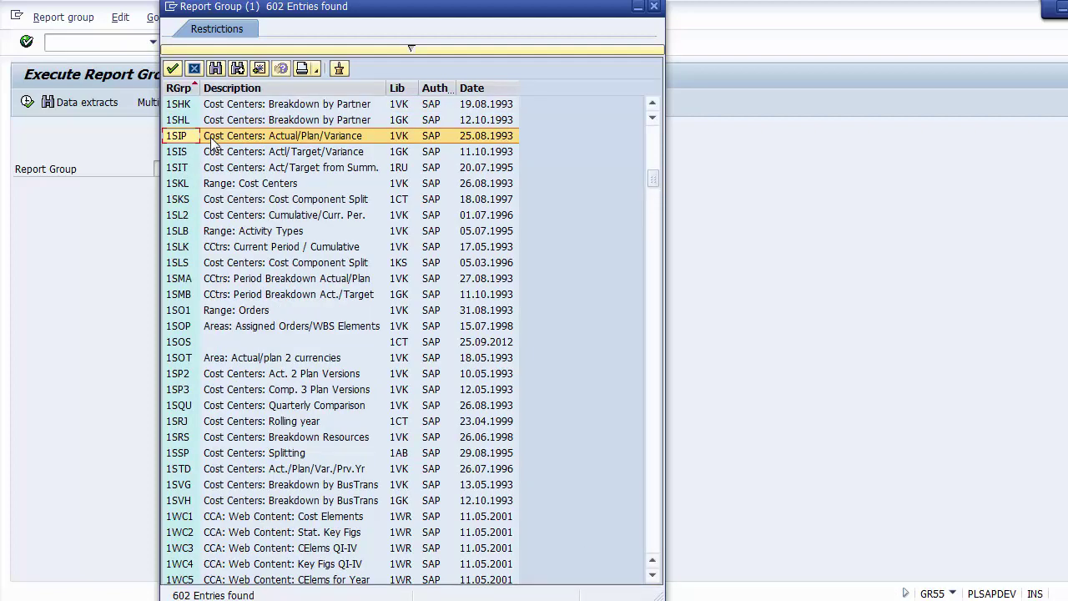
pyautogui.doubleClick(268, 138)
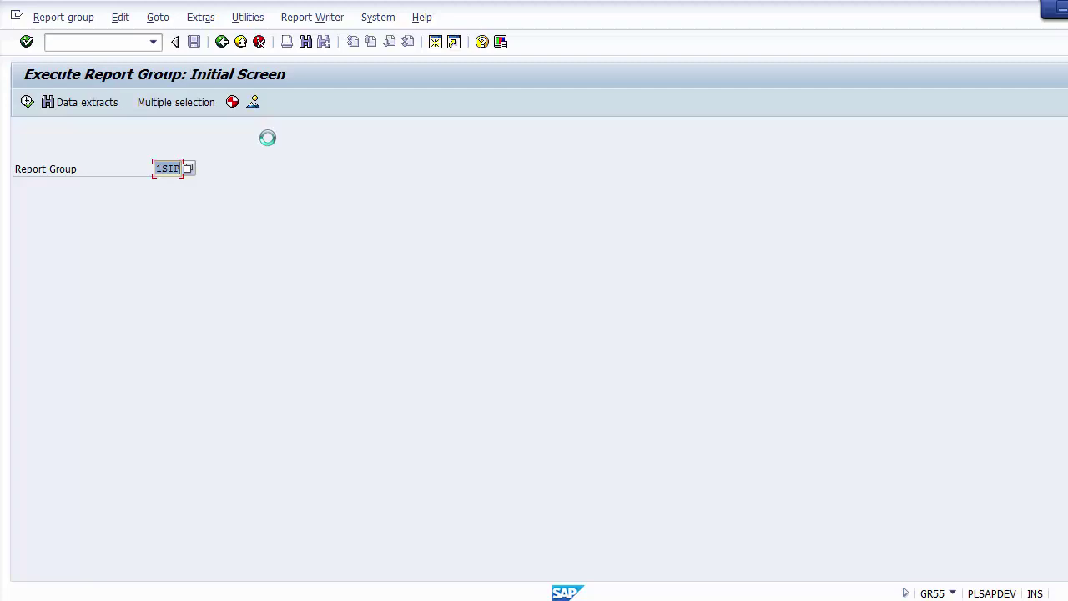
pyautogui.click(26, 103)
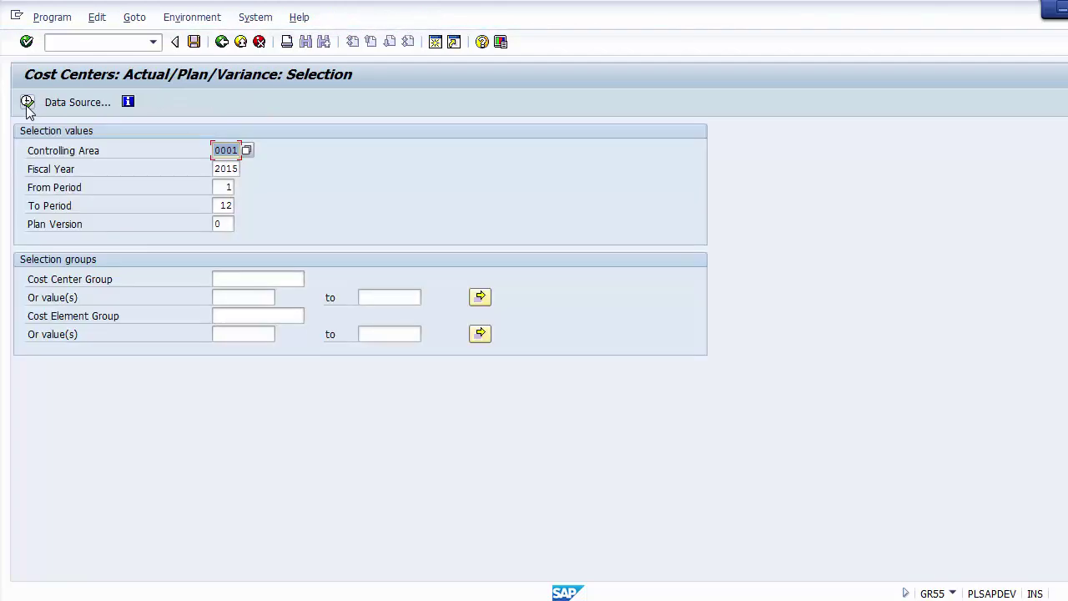
pyautogui.click(215, 46)
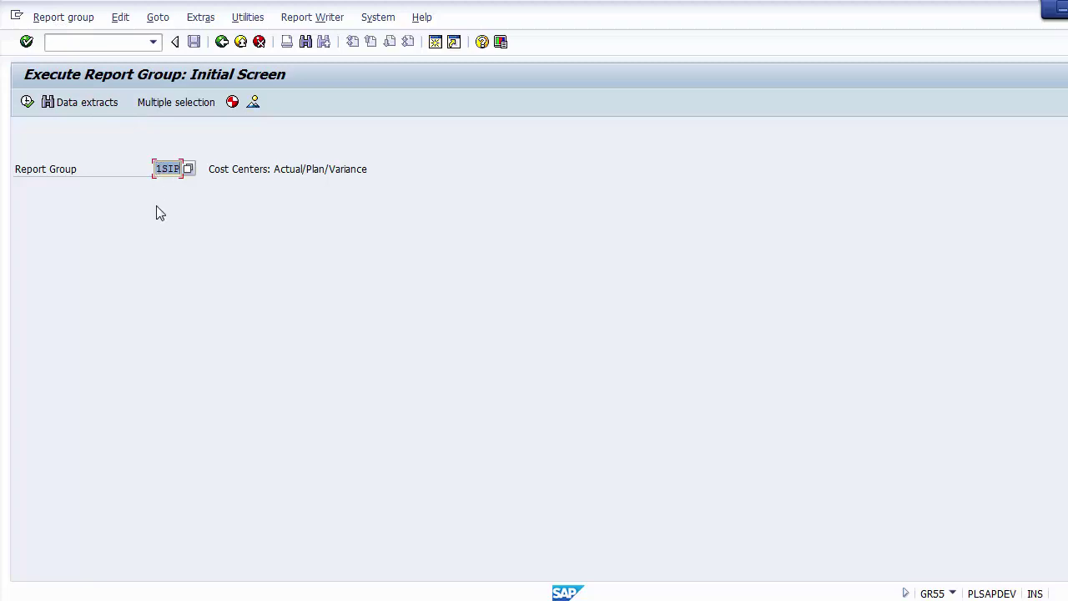
# Switch from executing to displaying report group 1SIP and open its header.
pyautogui.click(67, 21)
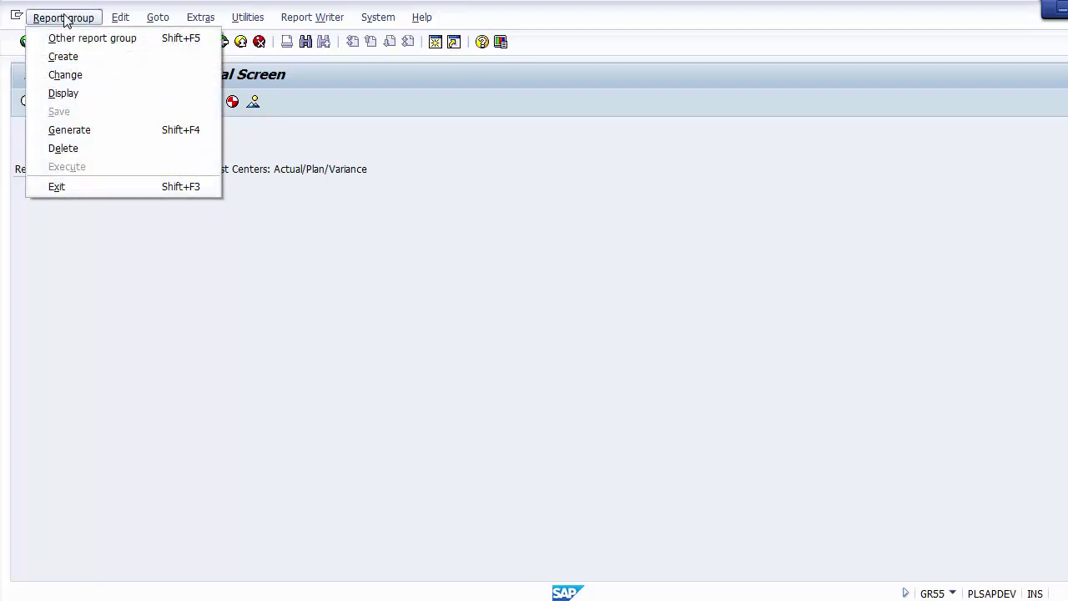
pyautogui.click(64, 93)
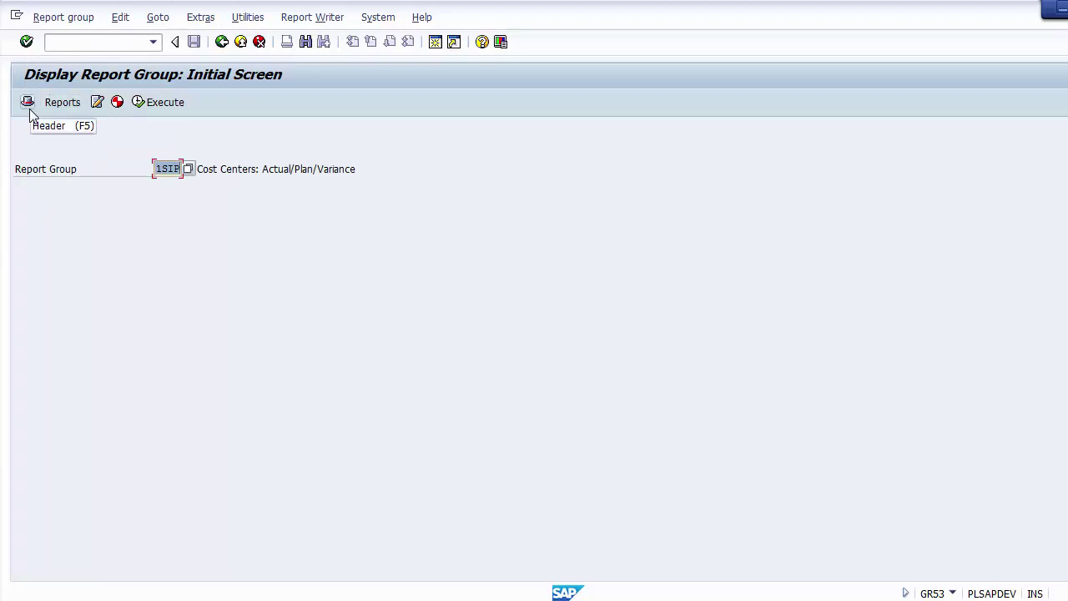
pyautogui.click(28, 104)
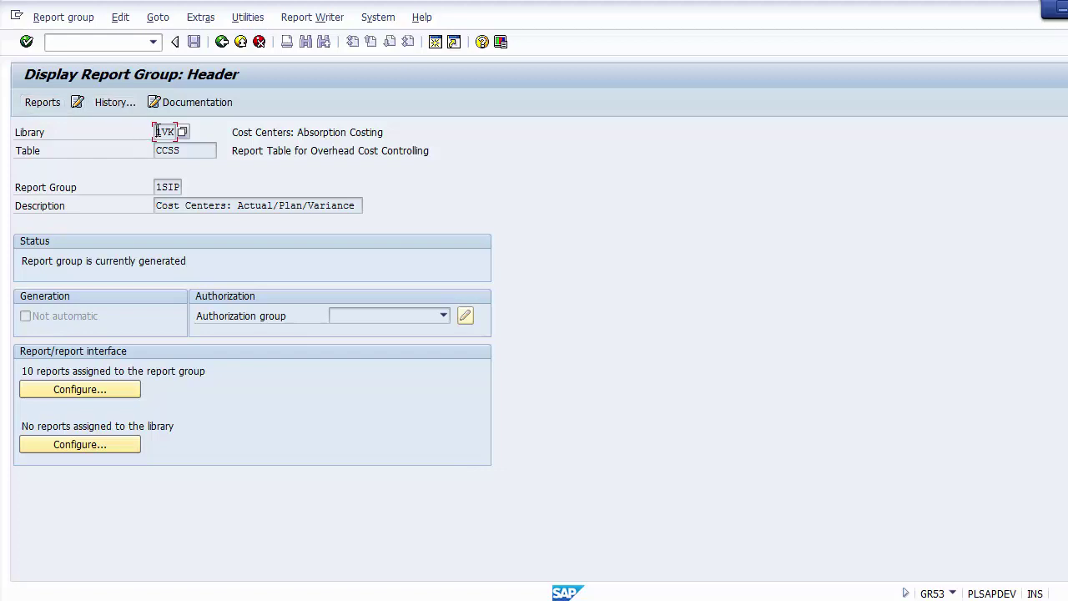
# Review the 1SIP header's library, table, report group code, authorization group, generation status and assigned reports information.
pyautogui.moveTo(157, 132); pyautogui.dragTo(176, 132)
pyautogui.moveTo(201, 151); pyautogui.dragTo(155, 151)
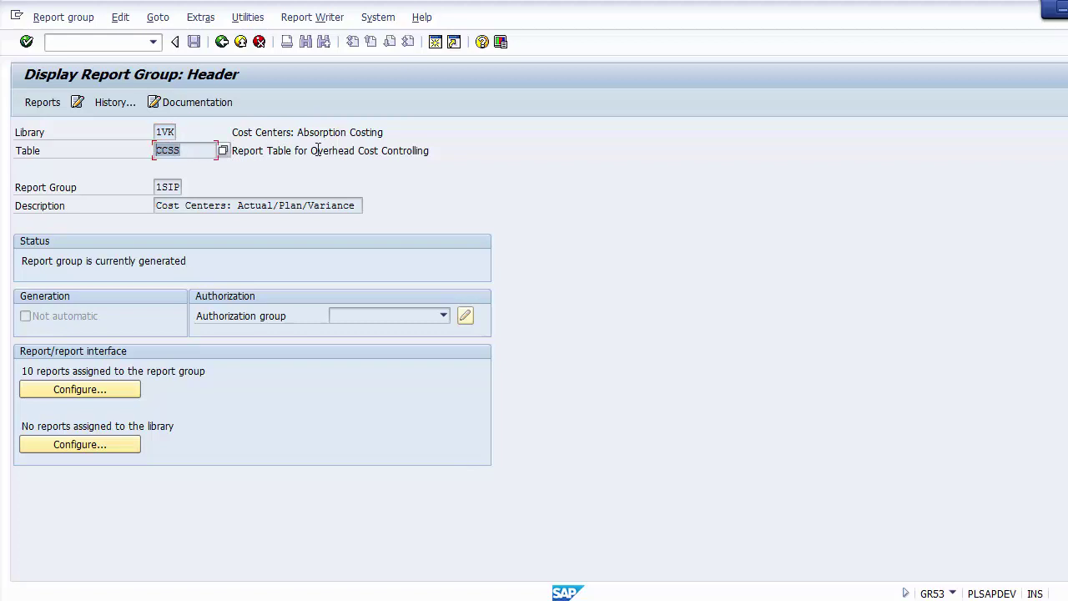
pyautogui.moveTo(155, 187); pyautogui.dragTo(181, 188)
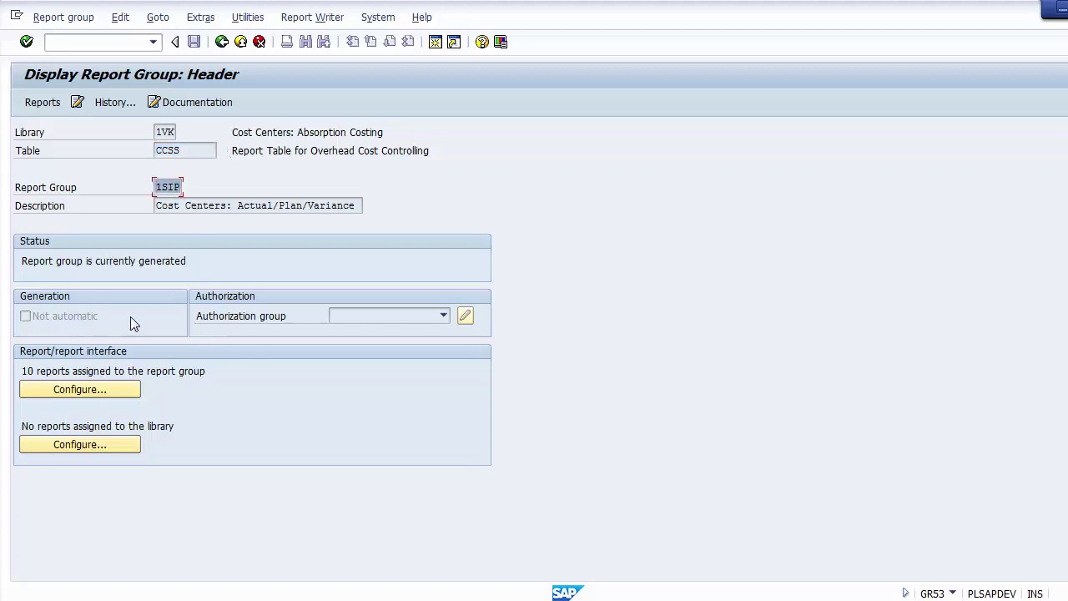
pyautogui.click(368, 317)
pyautogui.moveTo(25, 371); pyautogui.dragTo(228, 386)
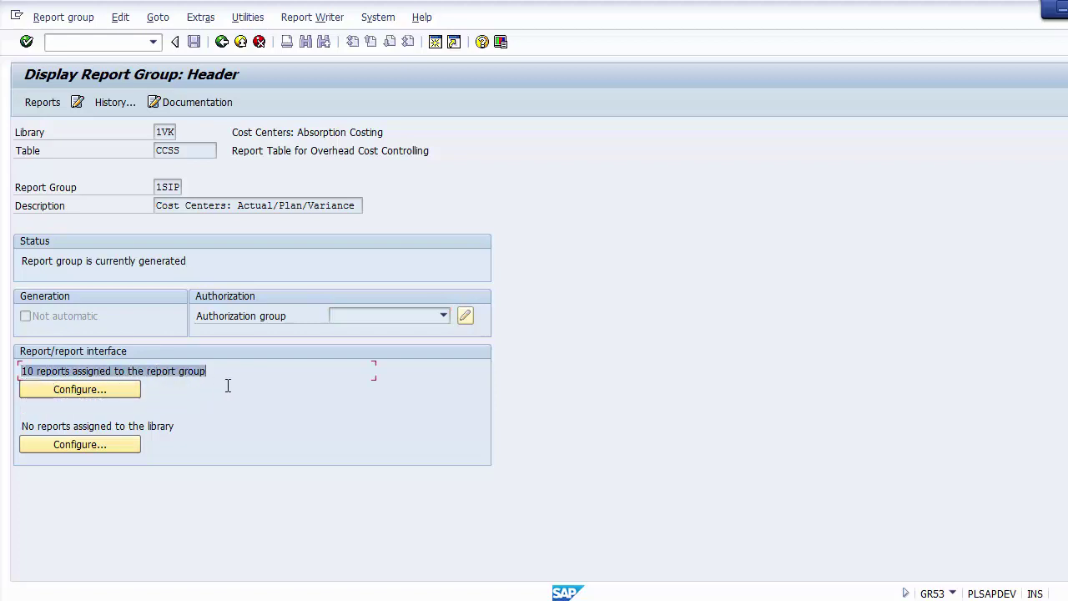
pyautogui.click(282, 256)
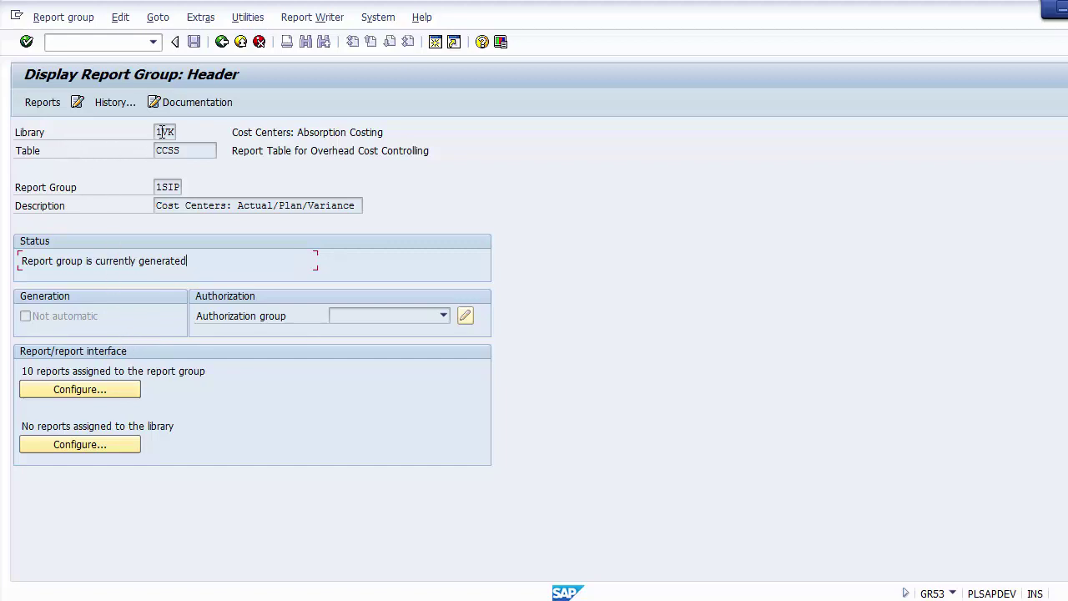
pyautogui.moveTo(192, 150); pyautogui.dragTo(154, 150)
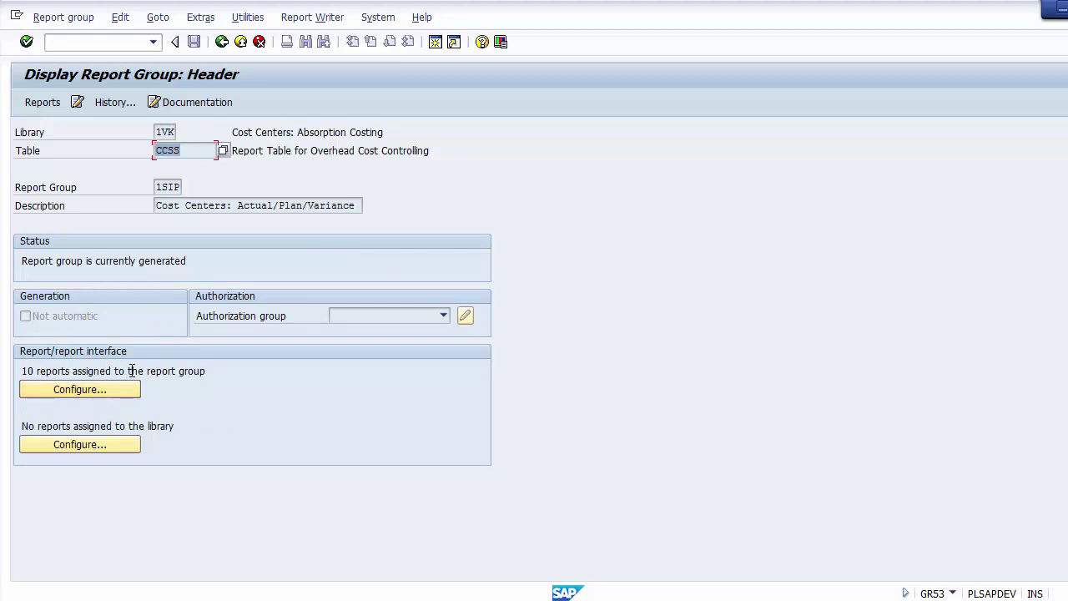
# View the receiver reports assigned to the report group, switch their technical names on and off, and close the list.
pyautogui.click(70, 396)
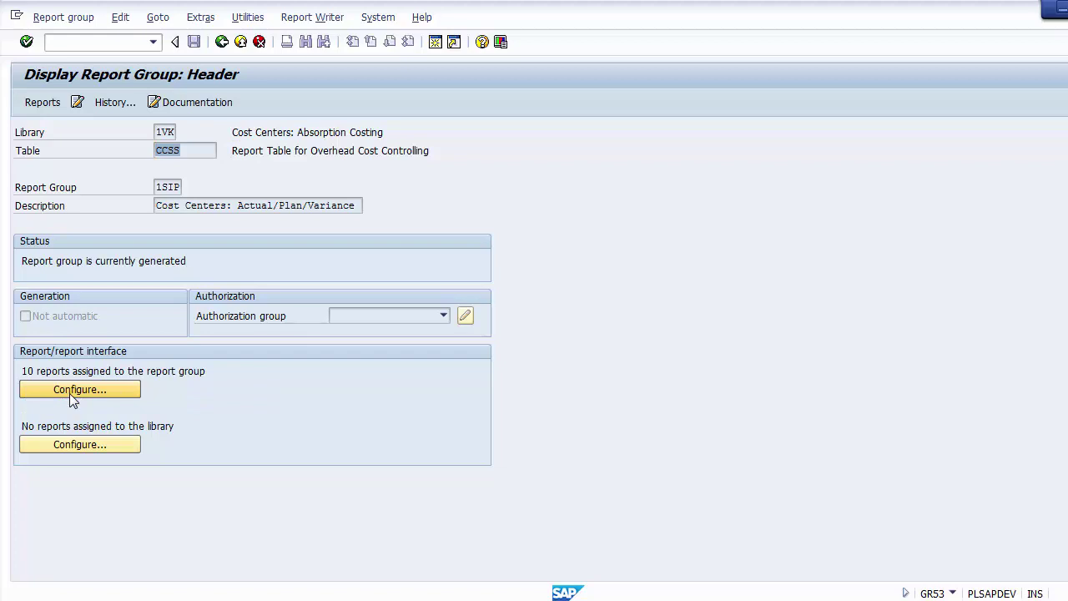
pyautogui.click(105, 394)
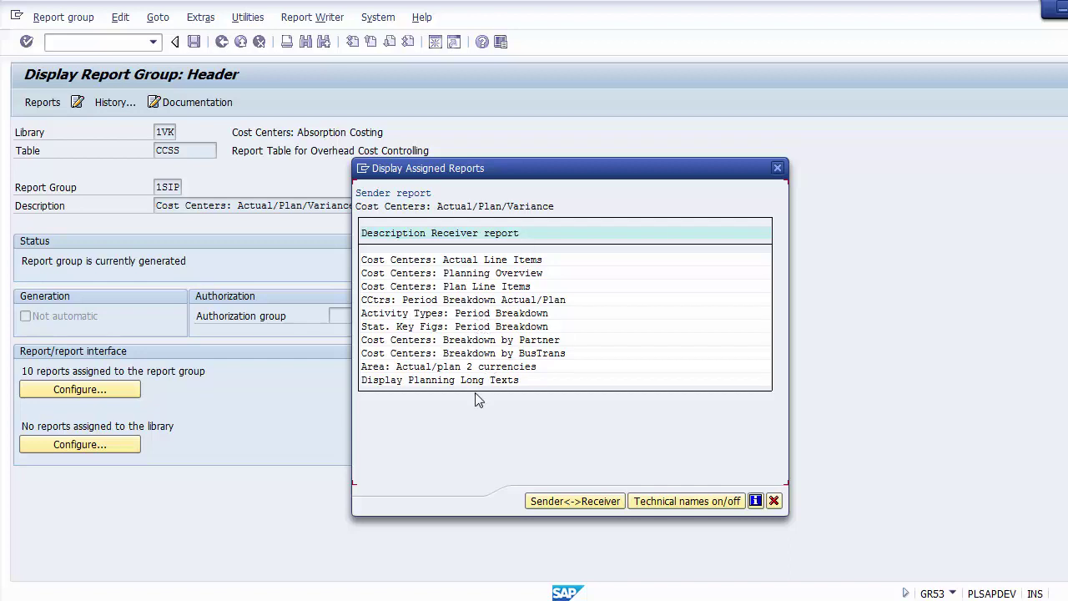
pyautogui.click(672, 502)
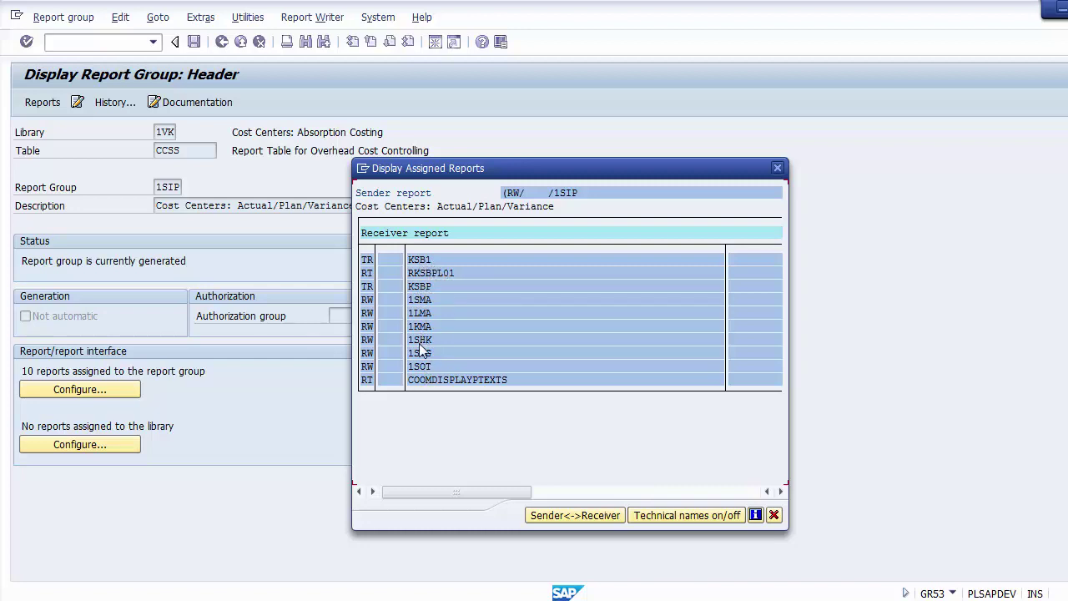
pyautogui.click(658, 516)
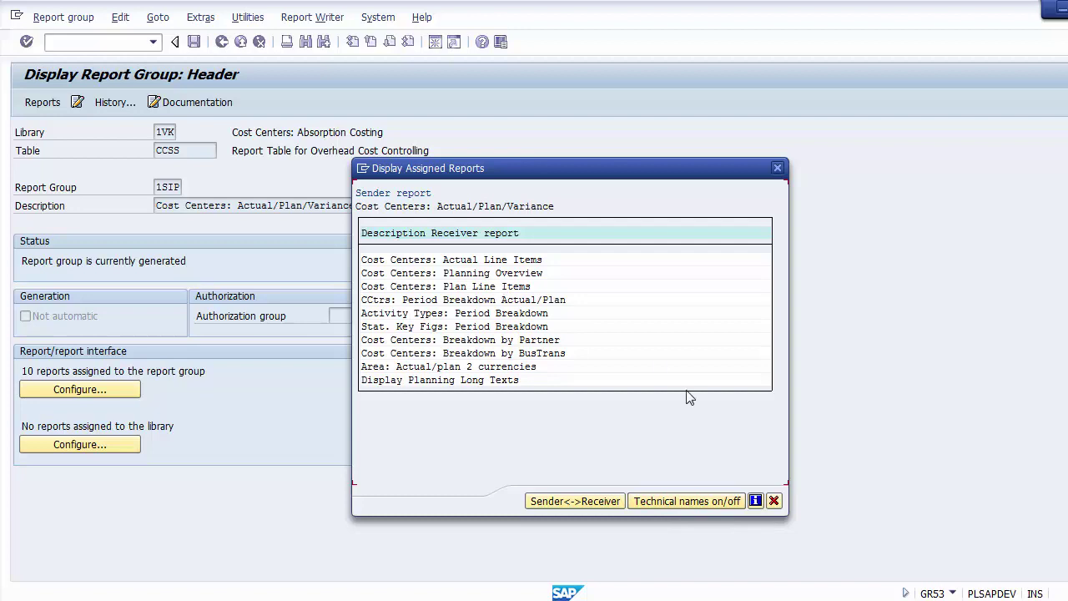
pyautogui.click(773, 501)
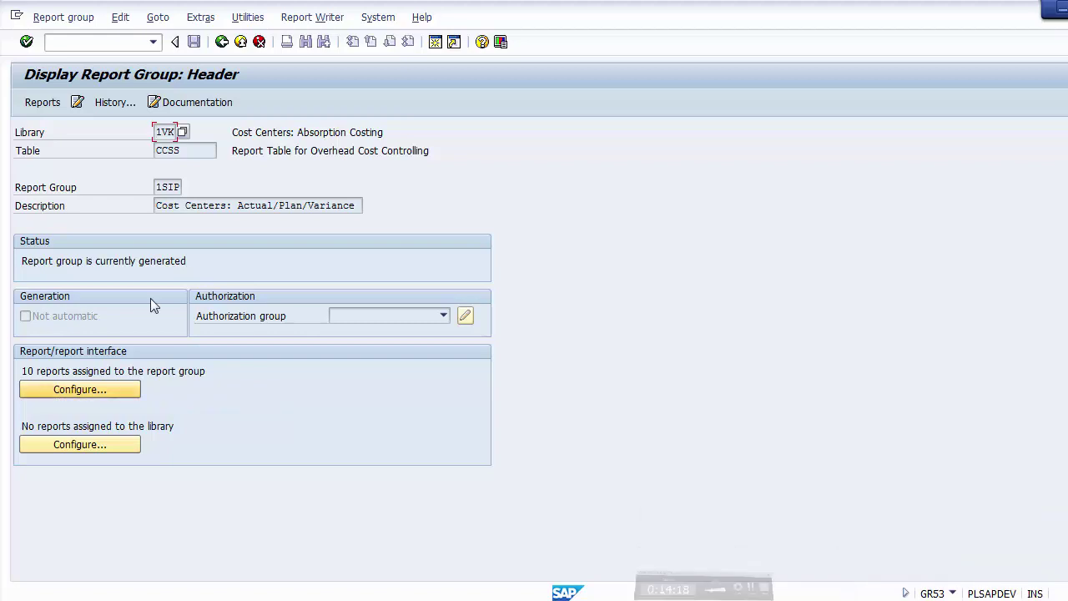
# Show the reports contained in group 1SIP, examine report 1SIP-001's description and status, and return to SAP Easy Access.
pyautogui.click(39, 106)
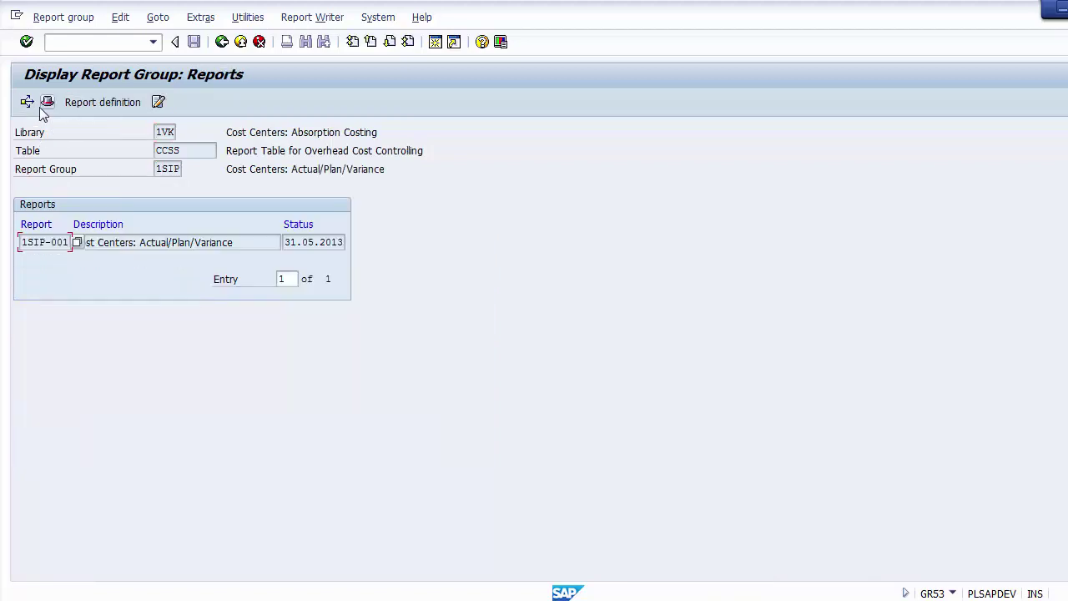
pyautogui.doubleClick(160, 169)
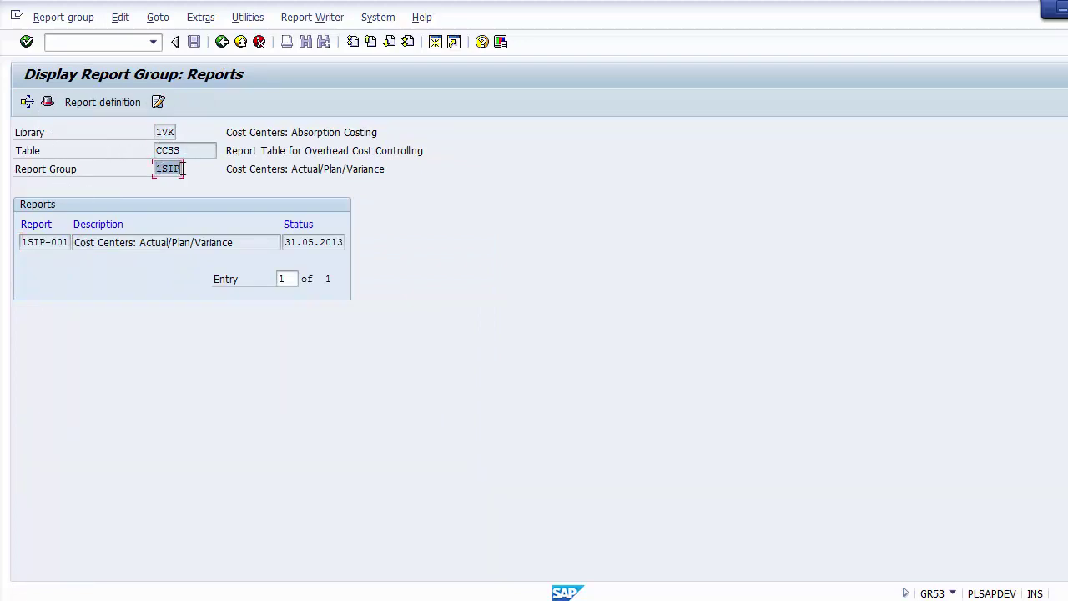
pyautogui.moveTo(23, 242); pyautogui.dragTo(72, 242)
pyautogui.moveTo(236, 242); pyautogui.dragTo(108, 236)
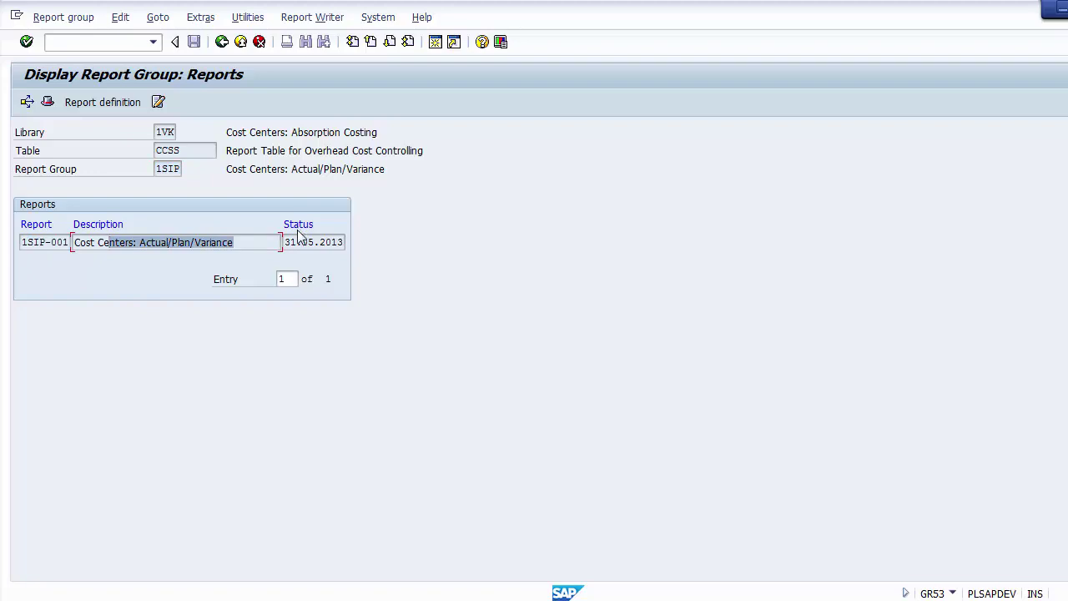
pyautogui.moveTo(284, 242); pyautogui.dragTo(350, 242)
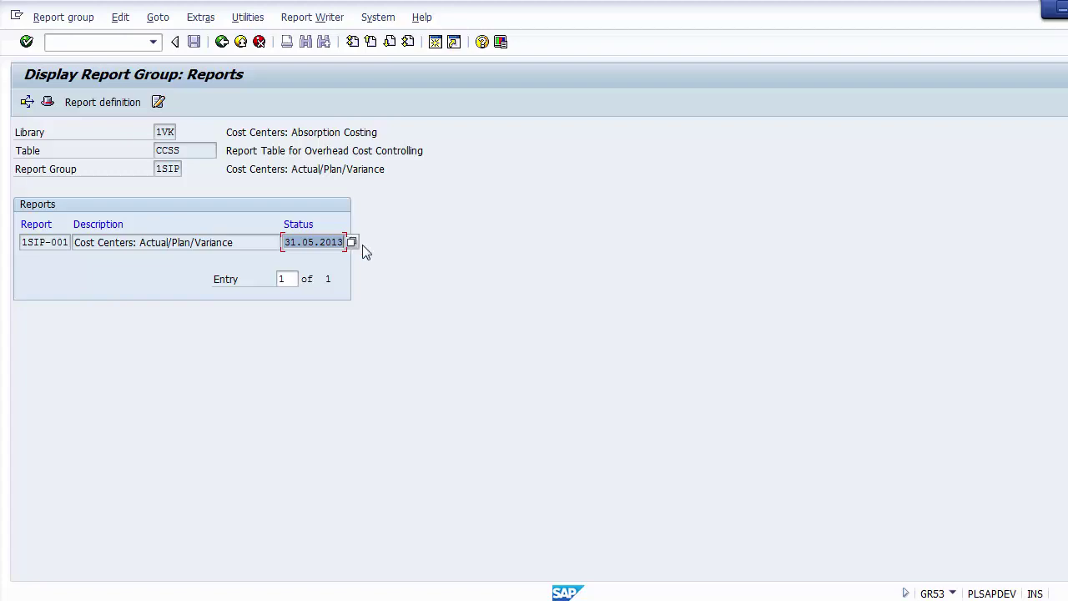
pyautogui.click(222, 42)
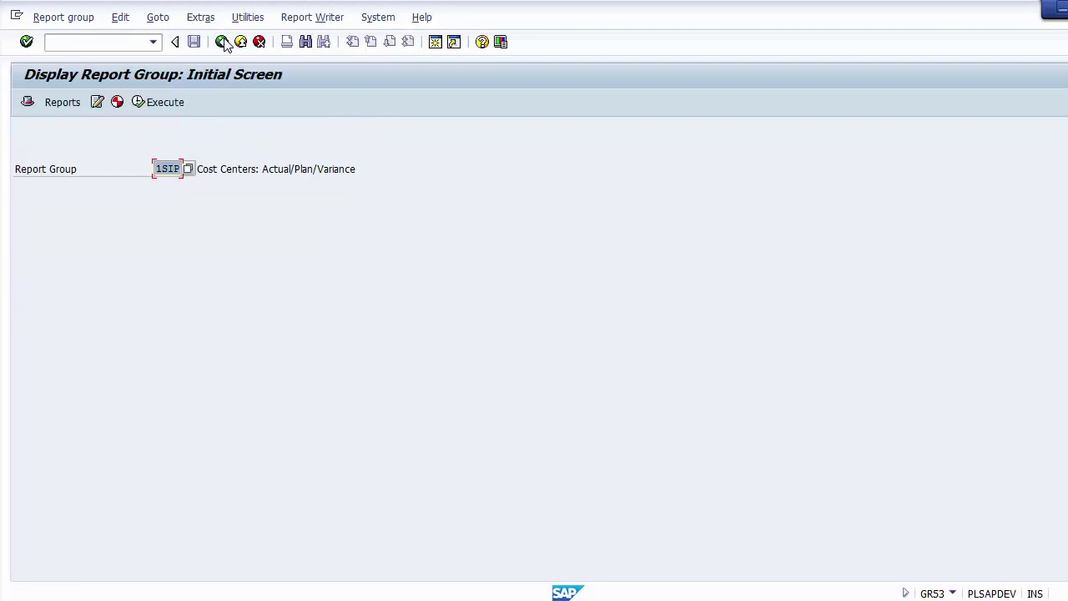
pyautogui.click(222, 42)
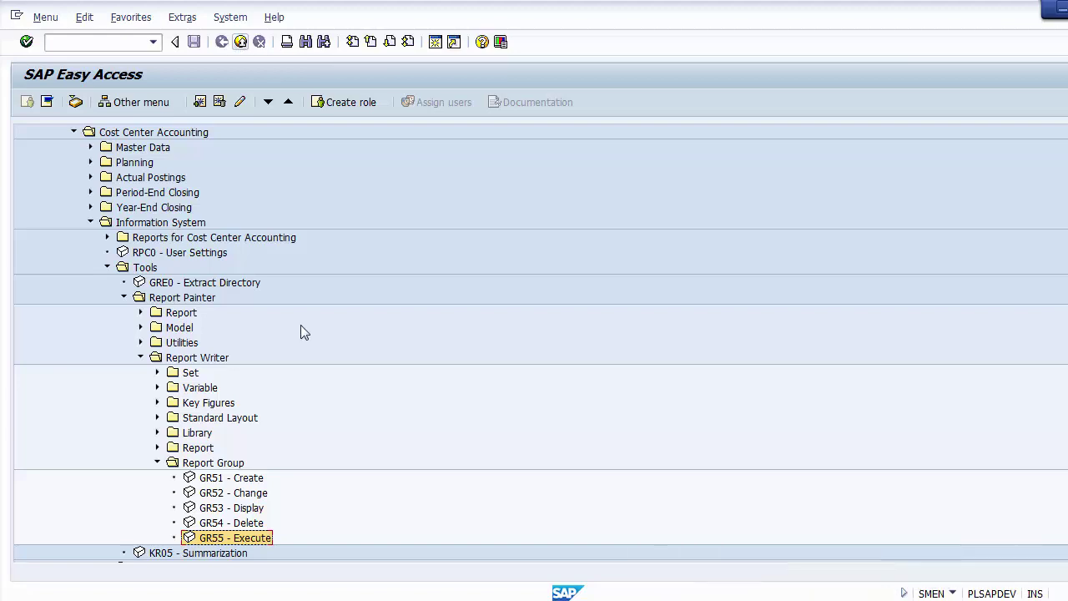
# Execute report group 1SIP through GR55 and set the Controlling Area to 1000 on its selection screen.
pyautogui.doubleClick(208, 541)
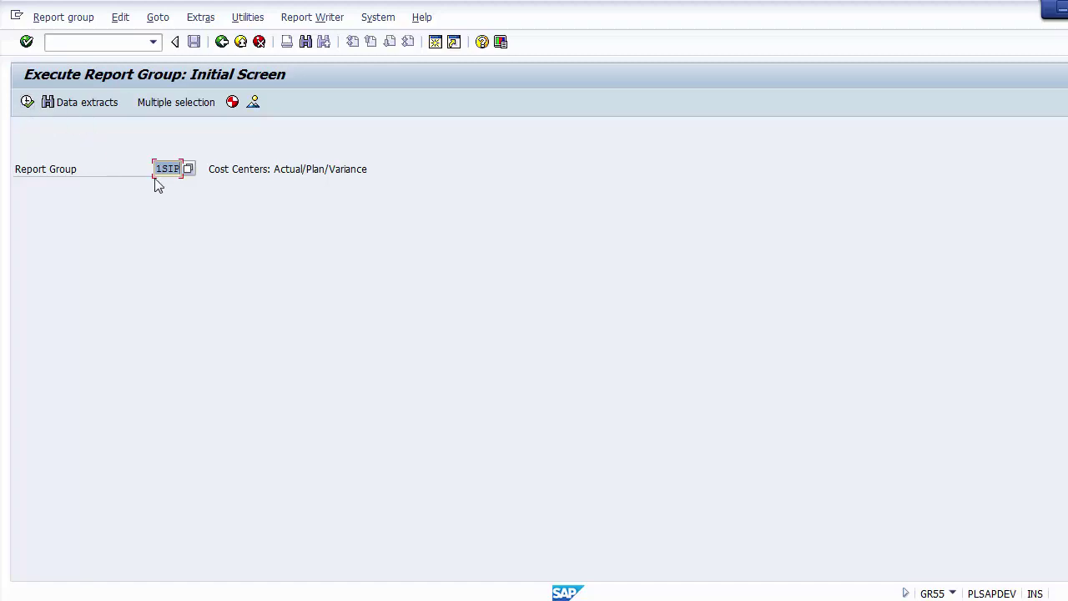
pyautogui.click(28, 104)
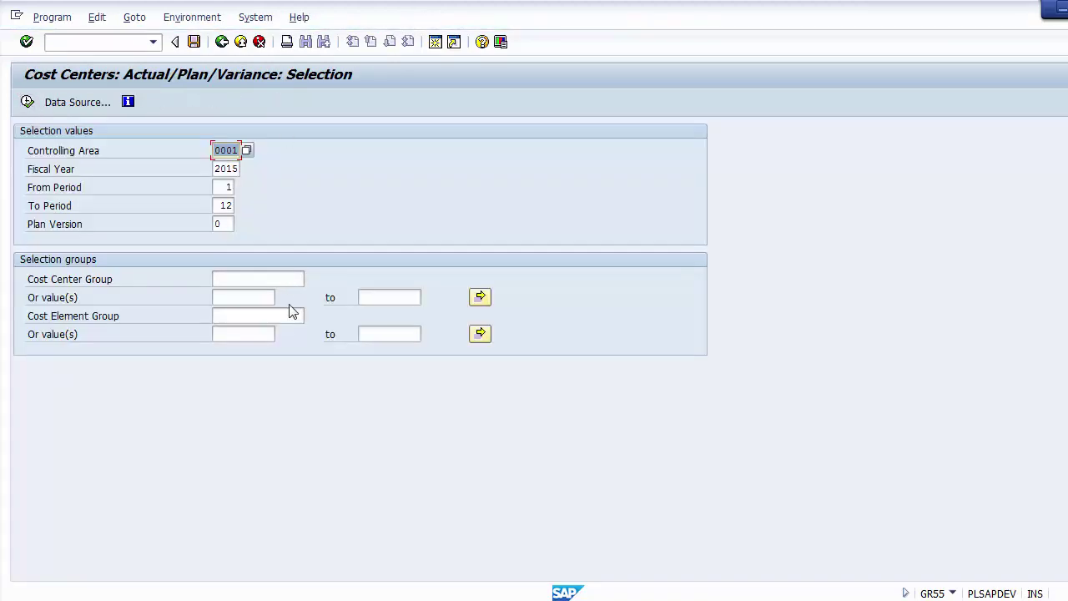
pyautogui.write('1')
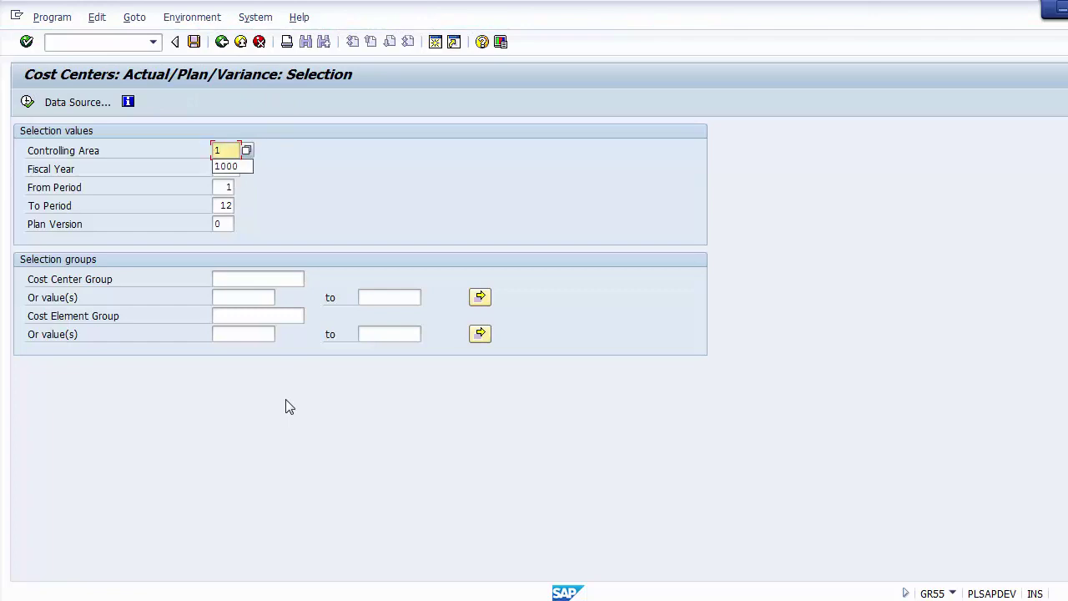
pyautogui.write('000')
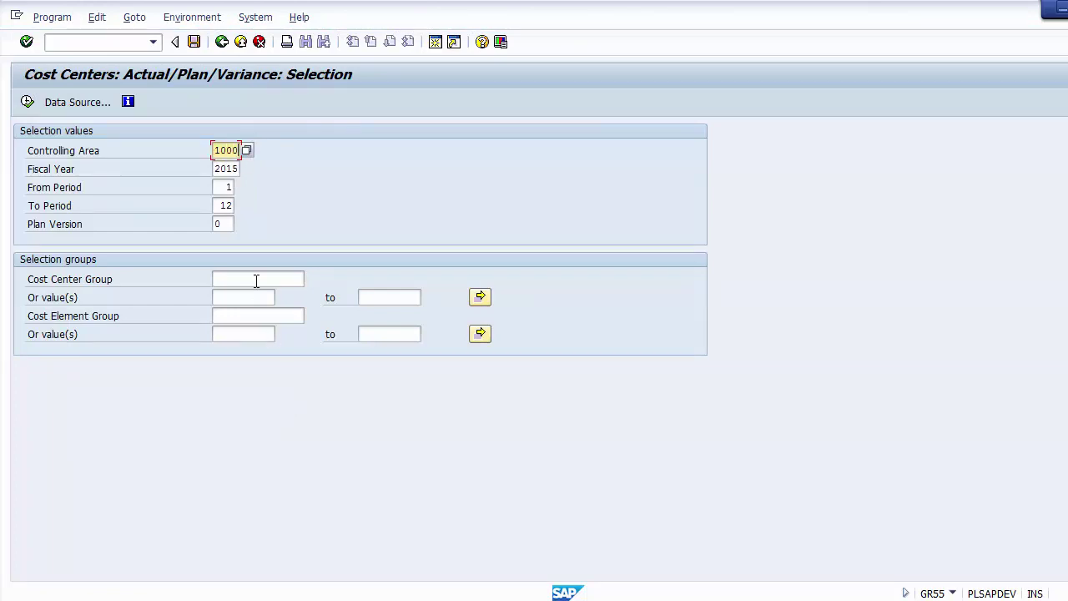
# Set the Fiscal Year to 2014 for periods 1 to 12 and execute the Cost Centers: Actual/Plan/Variance report.
pyautogui.click(234, 168)
pyautogui.press('BackSpace')
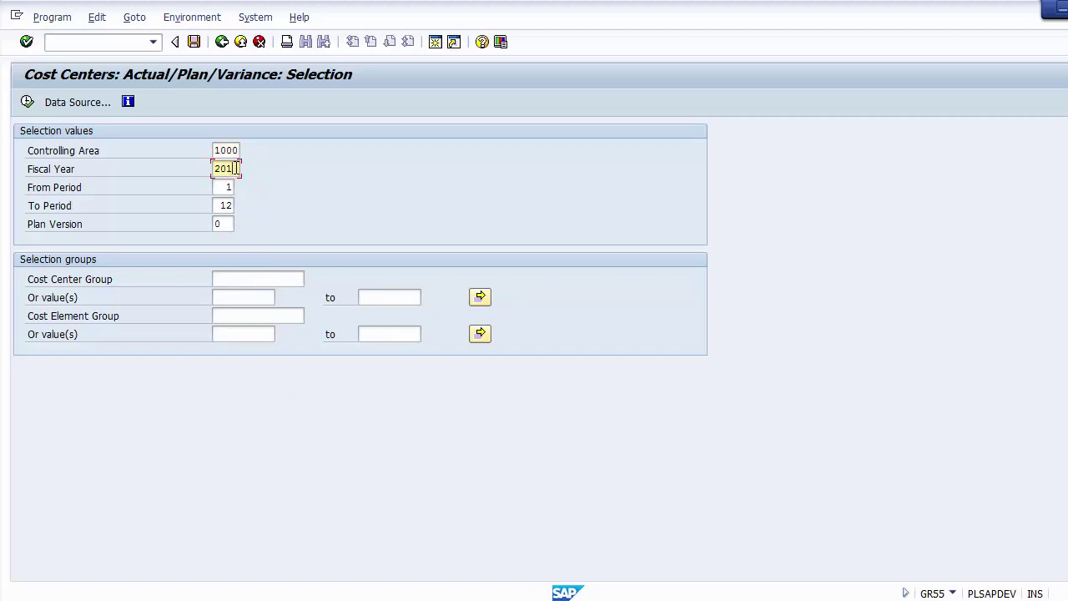
pyautogui.write('4')
pyautogui.click(233, 147)
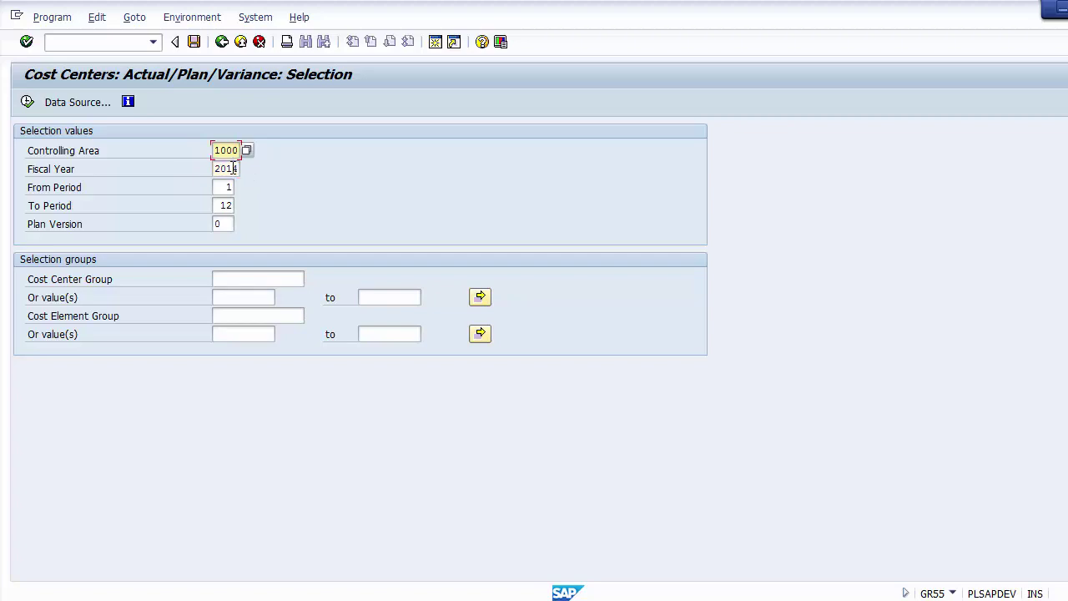
pyautogui.click(234, 169)
pyautogui.click(229, 189)
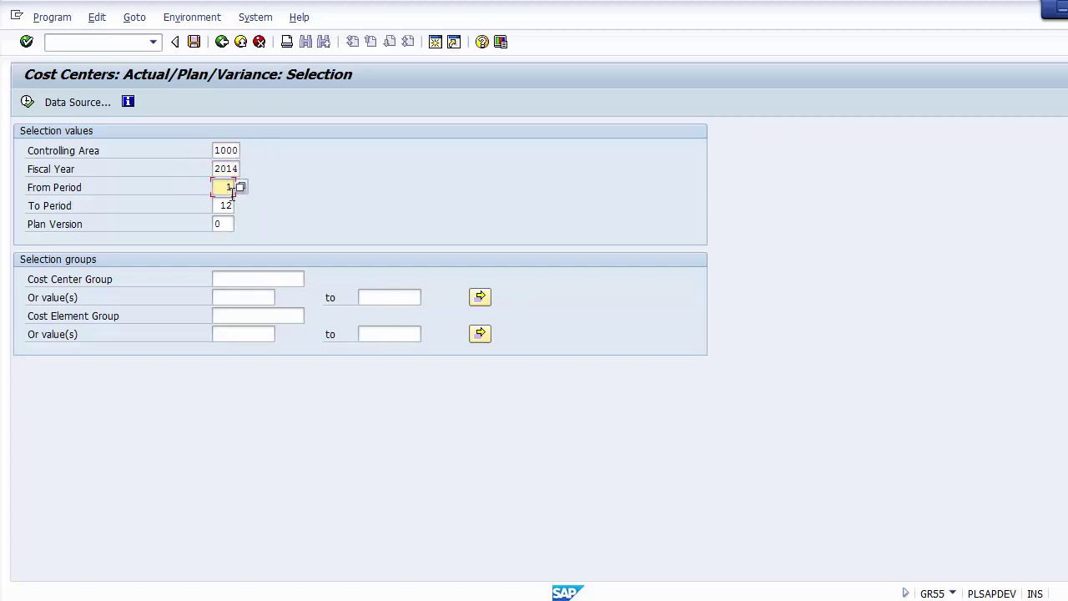
pyautogui.click(27, 102)
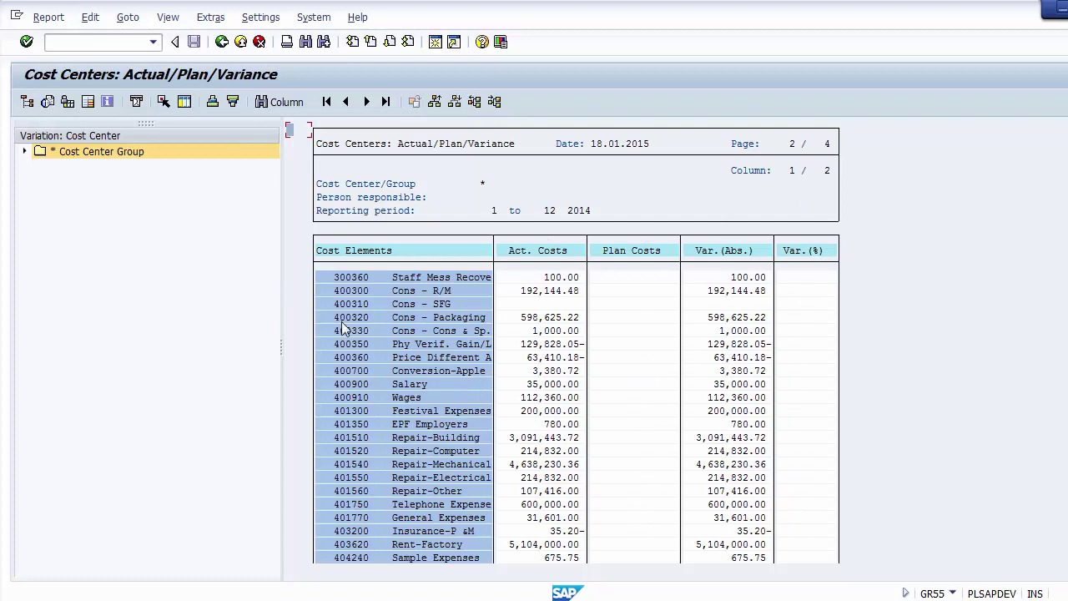
# View the report for cost centers 101000 Common - Unit 1 and 101010 Capsule, exit it, and rerun it for all cost centers.
pyautogui.click(25, 152)
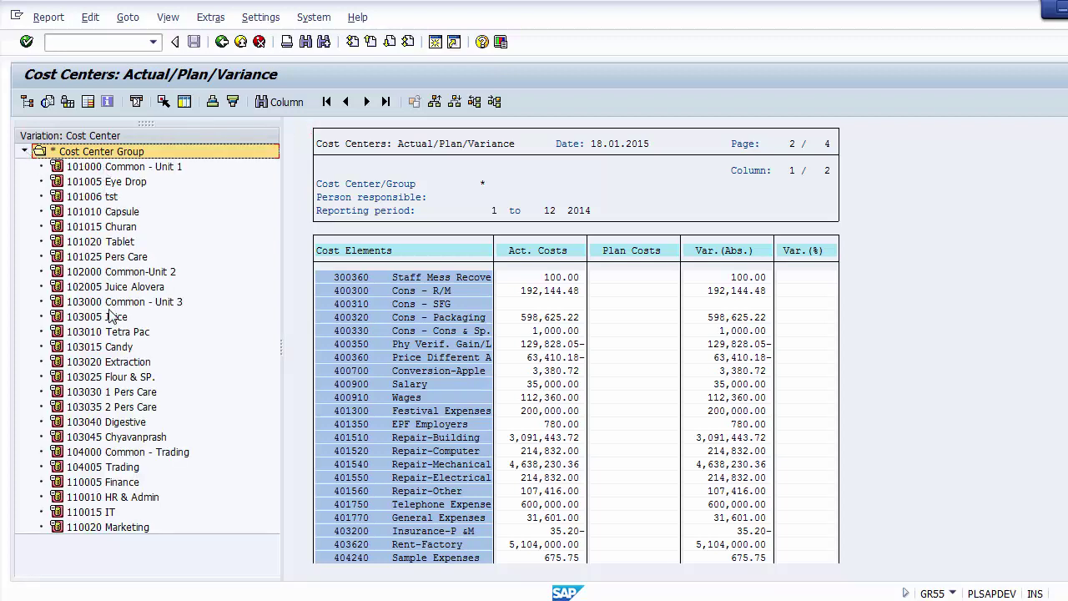
pyautogui.click(108, 167)
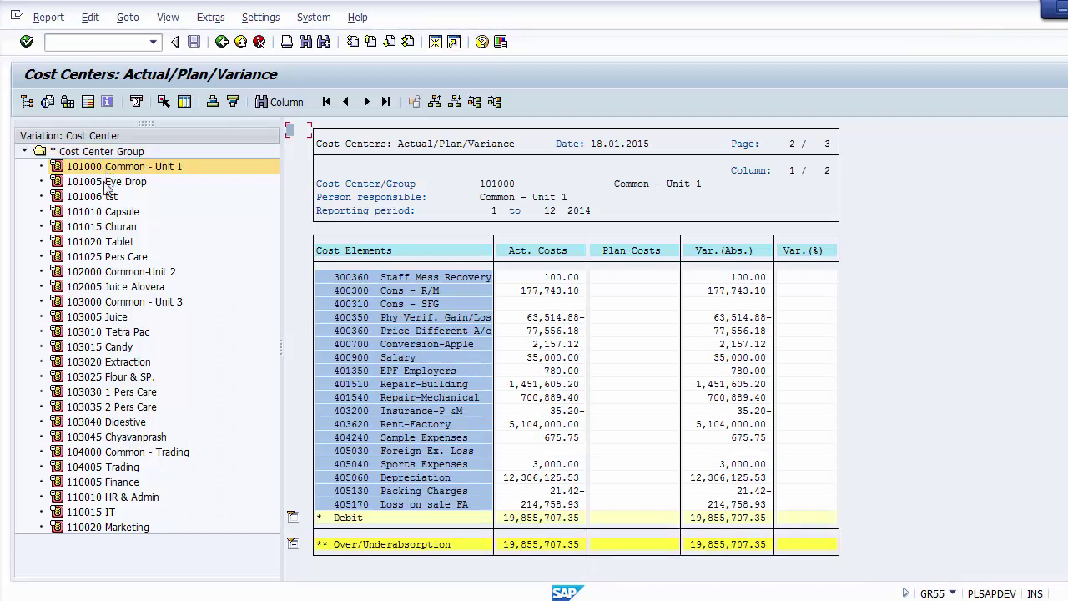
pyautogui.click(107, 214)
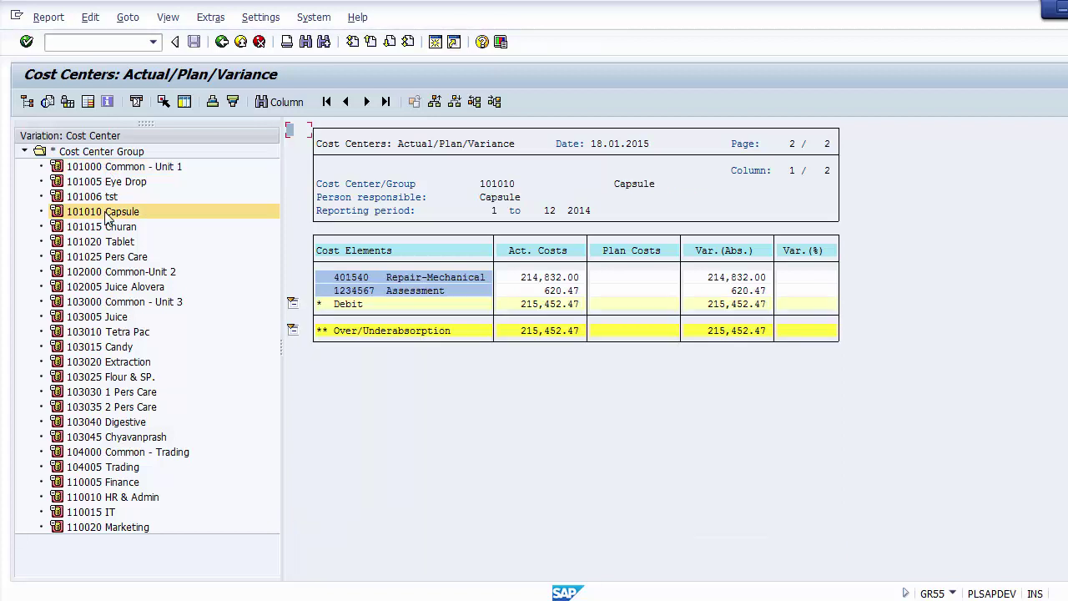
pyautogui.click(221, 43)
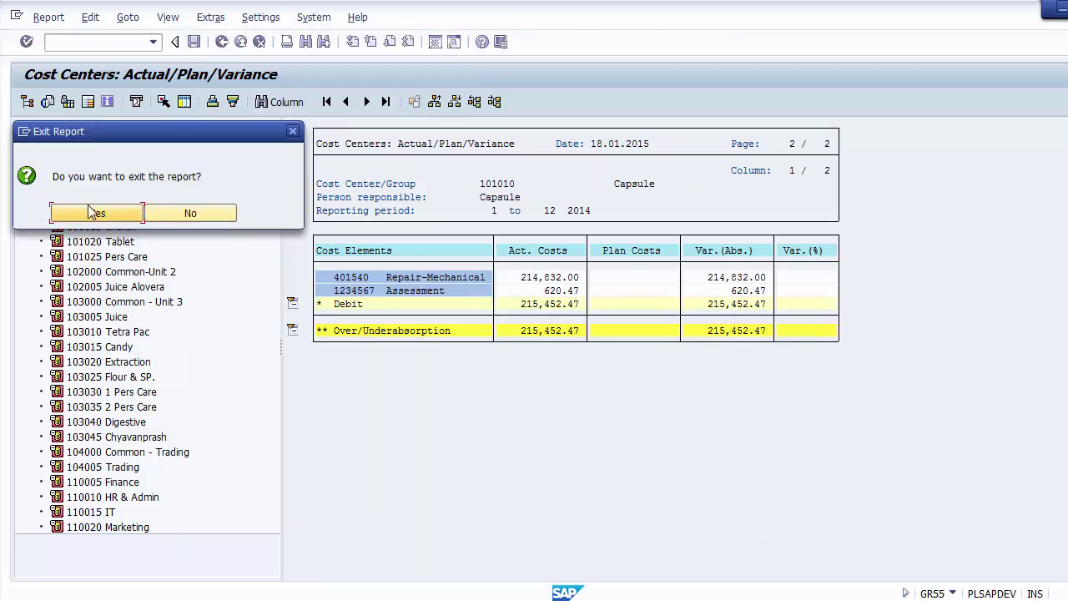
pyautogui.click(90, 211)
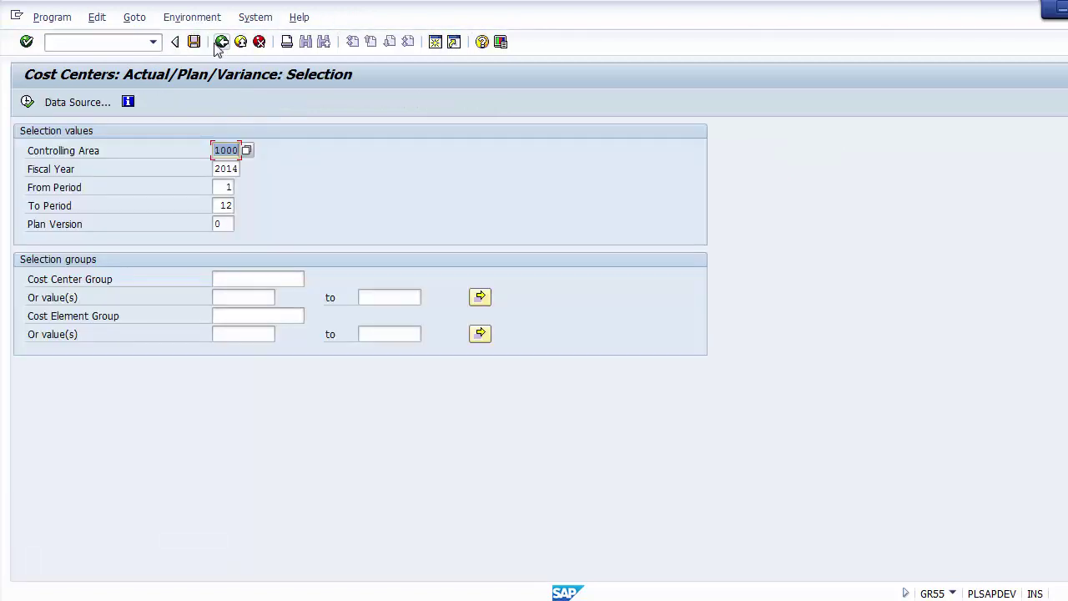
pyautogui.click(222, 42)
pyautogui.click(27, 101)
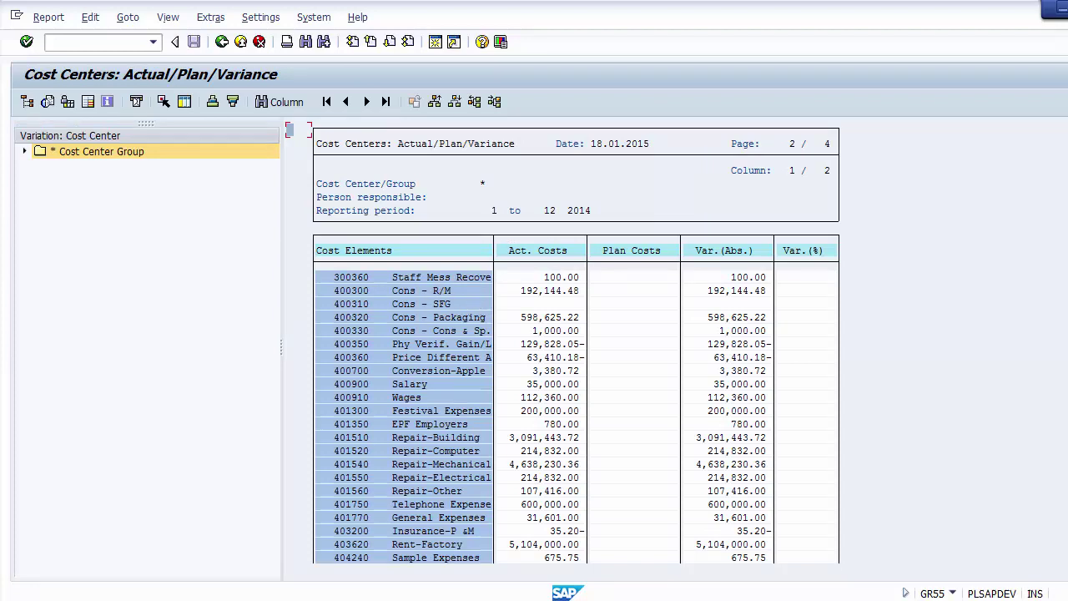
# Switch to the PowerPoint presentation, review the Elements of Report Painter slide, and return to the SAP report.
pyautogui.hotkey('alt', 'Tab')
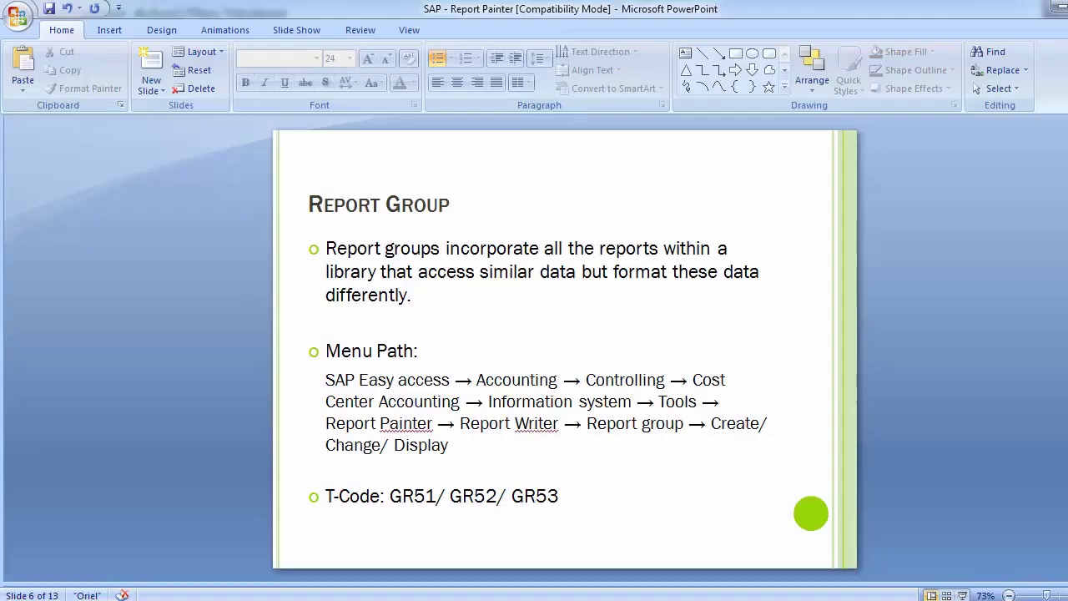
pyautogui.press('pageup')
pyautogui.press('pageup')
pyautogui.press('pageup')
pyautogui.press('pagedown')
pyautogui.press('pagedown')
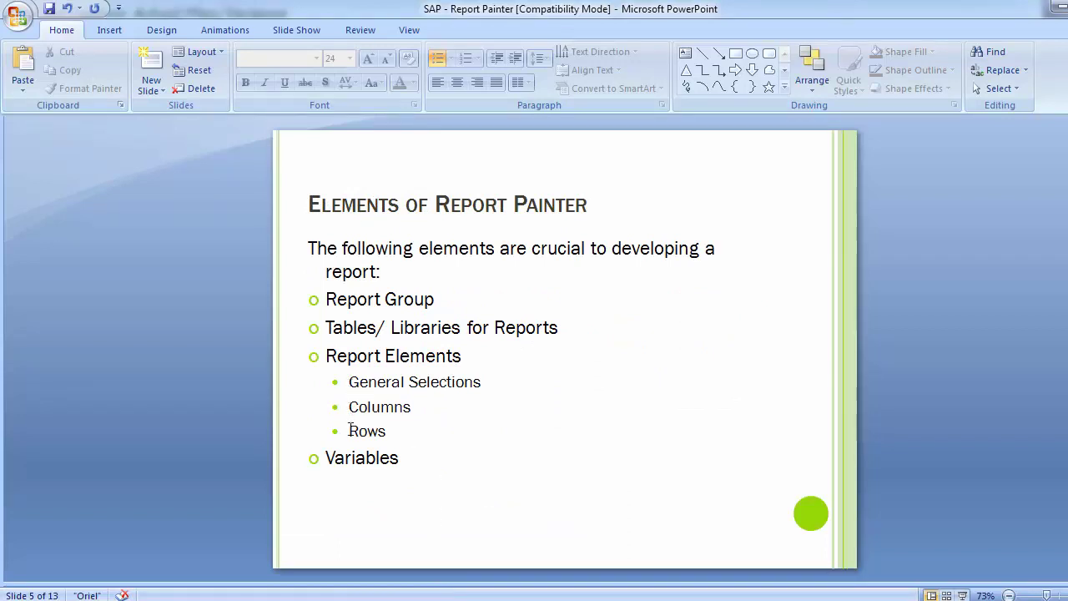
pyautogui.hotkey('alt', 'Tab')
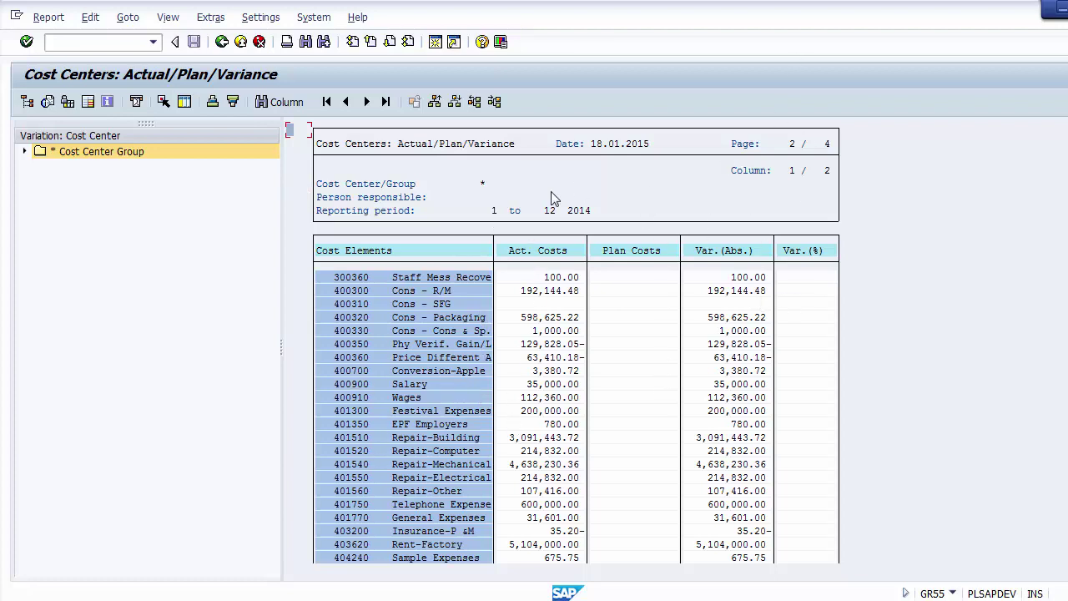
# Leave the report, display the header of library 1VK in GR23, and review its table, description and component ID.
pyautogui.click(222, 42)
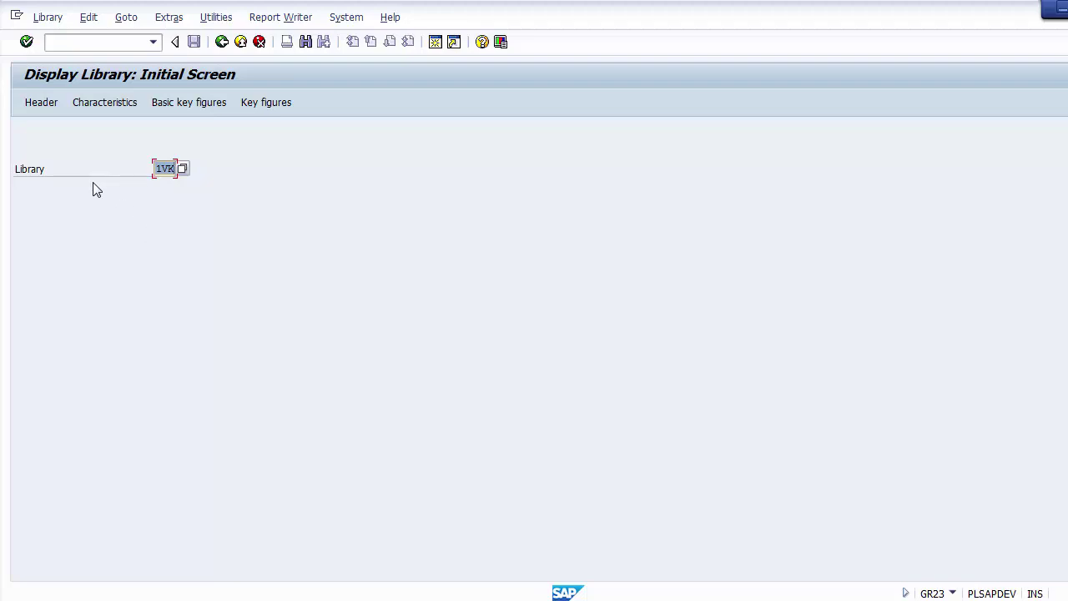
pyautogui.press('Return')
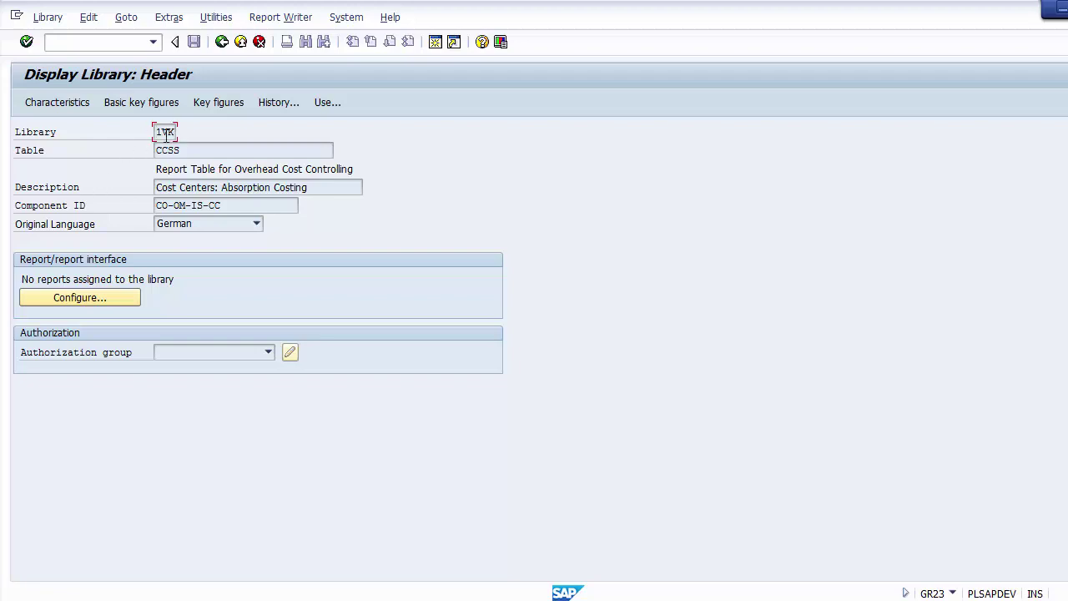
pyautogui.moveTo(155, 132)
pyautogui.mouseDown()
pyautogui.moveTo(195, 149)
pyautogui.moveTo(145, 150)
pyautogui.mouseUp()
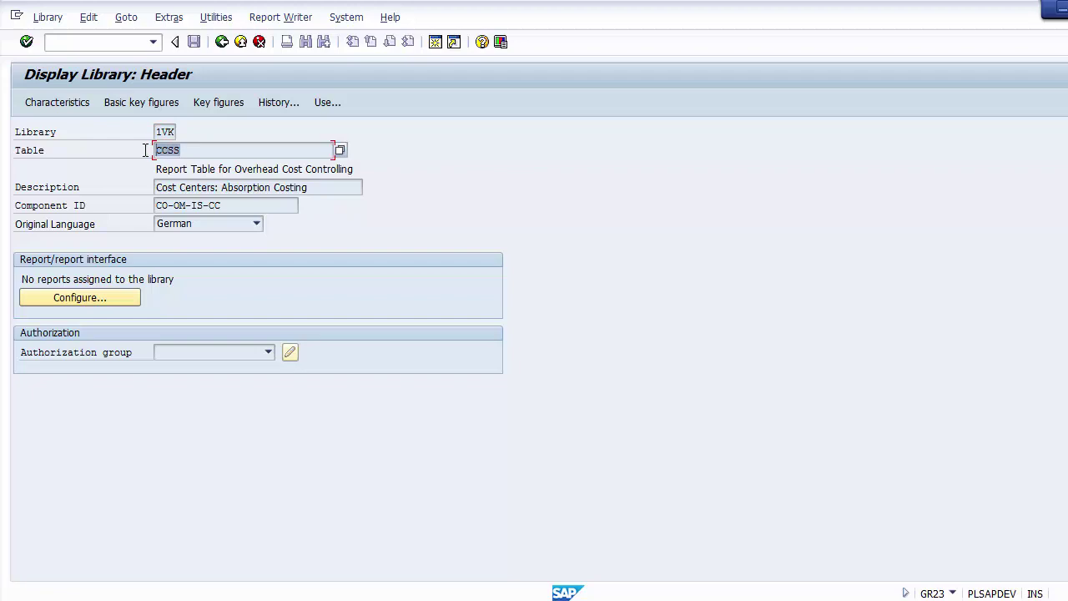
pyautogui.click(315, 187)
pyautogui.moveTo(310, 187); pyautogui.dragTo(155, 187)
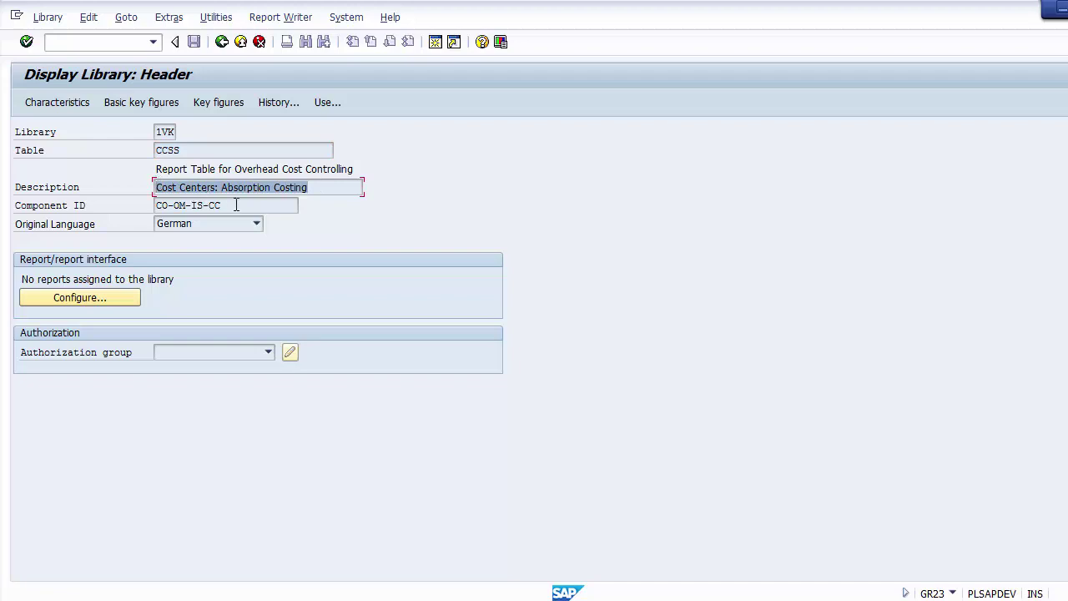
pyautogui.moveTo(238, 206); pyautogui.dragTo(138, 210)
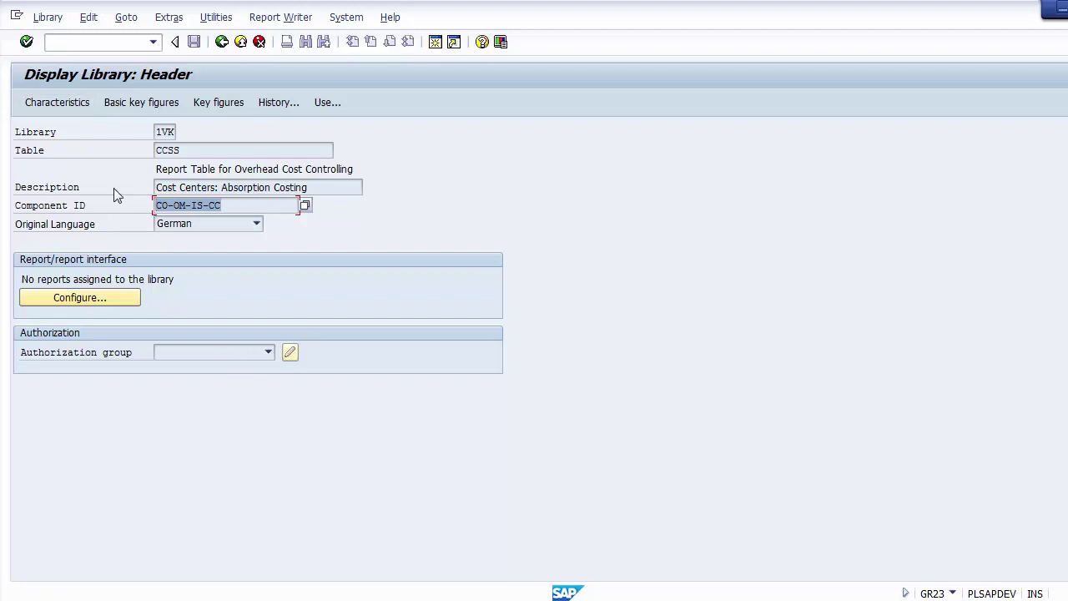
# Display library 1VK's characteristics and examine Controlling Area, Fiscal Year, Period, Cost Center and Cost Element.
pyautogui.click(57, 103)
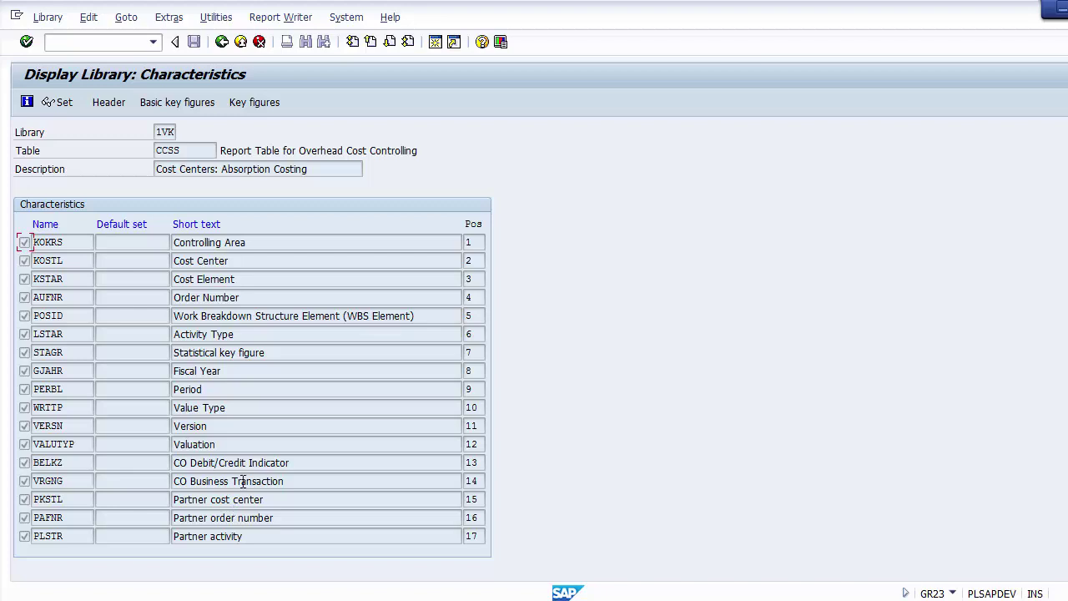
pyautogui.click(254, 242)
pyautogui.moveTo(255, 242); pyautogui.dragTo(152, 246)
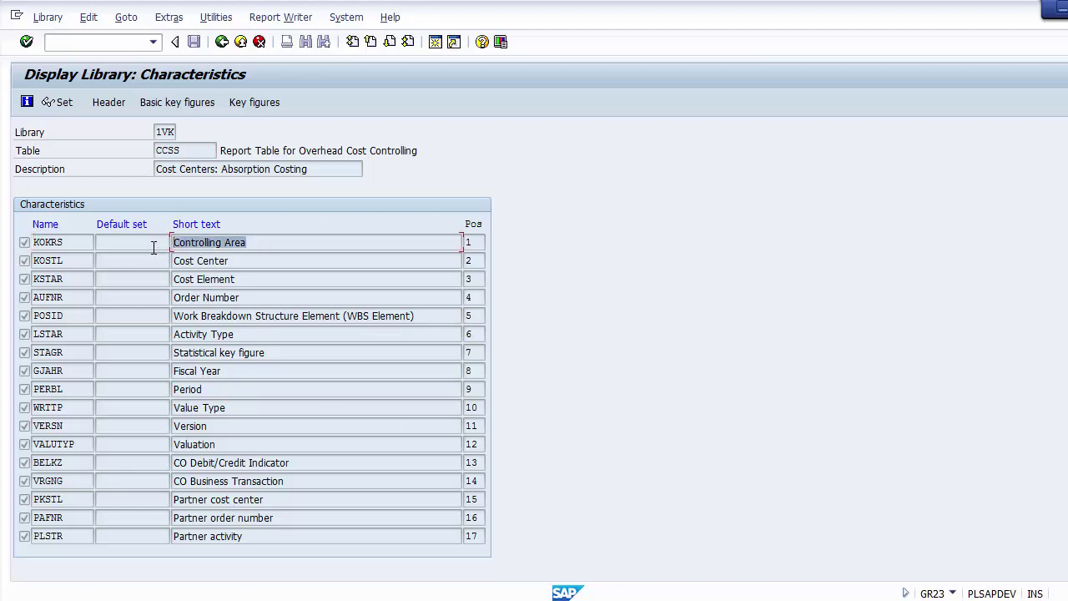
pyautogui.moveTo(222, 370); pyautogui.dragTo(173, 371)
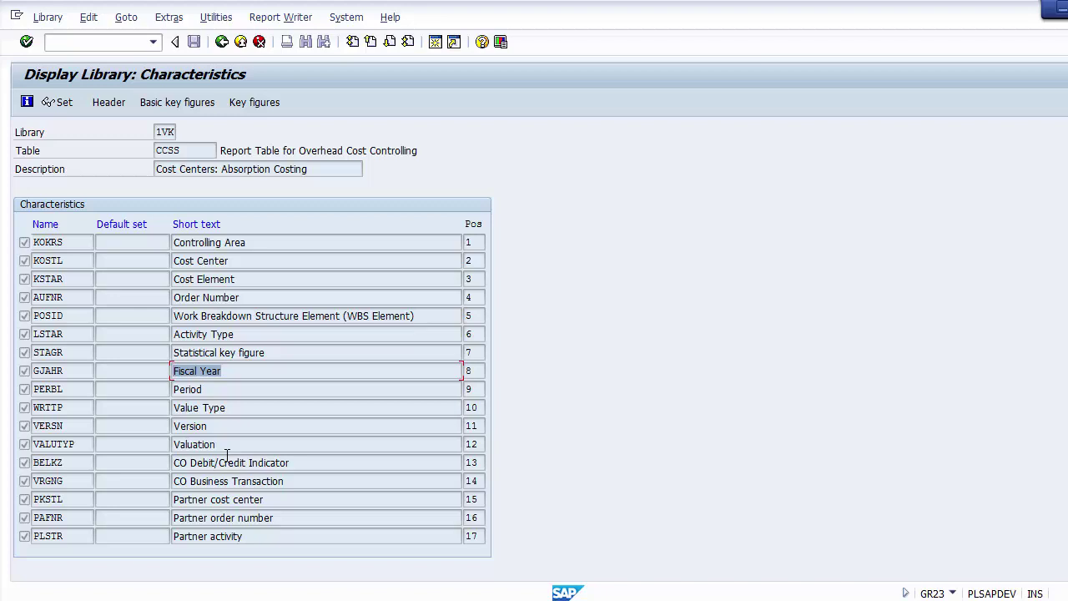
pyautogui.click(249, 376)
pyautogui.moveTo(247, 387); pyautogui.dragTo(177, 387)
pyautogui.moveTo(245, 261); pyautogui.dragTo(179, 258)
pyautogui.moveTo(237, 278); pyautogui.dragTo(174, 280)
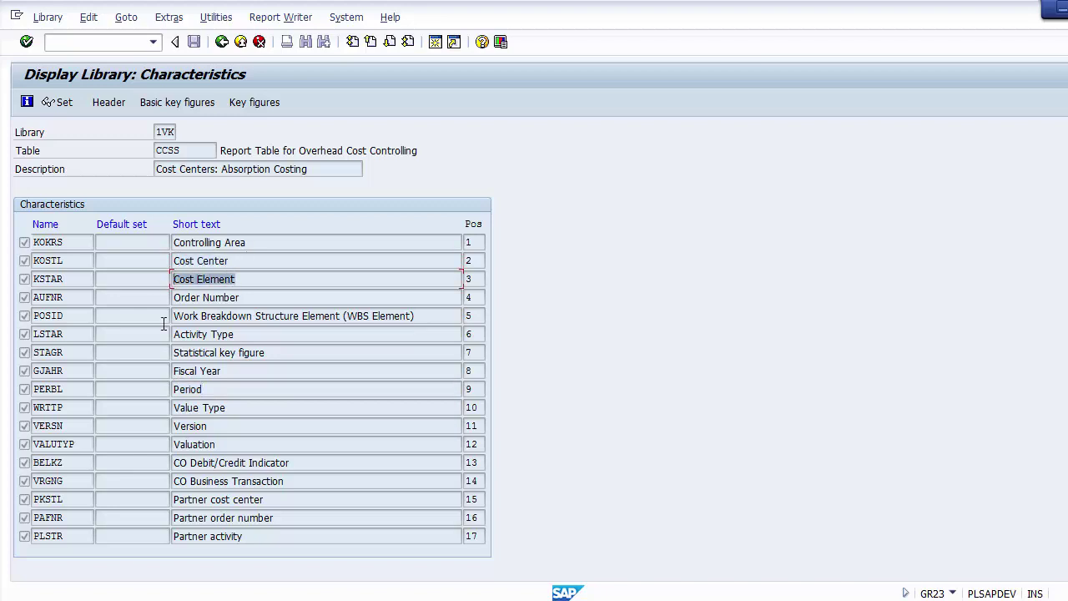
# Examine the Activity Type, Statistical key figure, Value Type, Version and CO Debit/Credit Indicator characteristics of the library.
pyautogui.moveTo(235, 334); pyautogui.dragTo(173, 334)
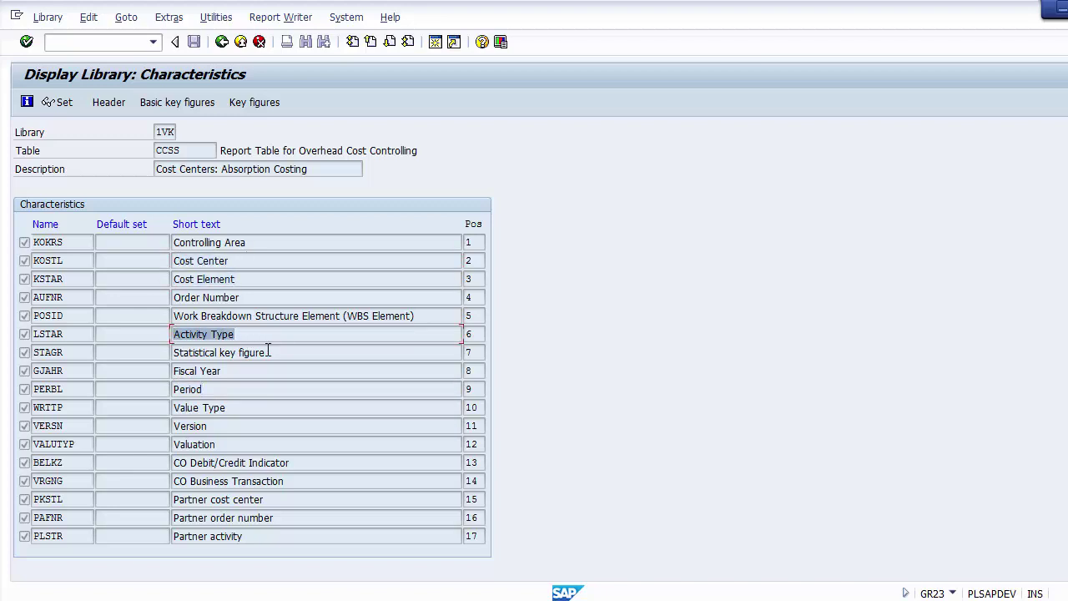
pyautogui.moveTo(268, 352); pyautogui.dragTo(177, 352)
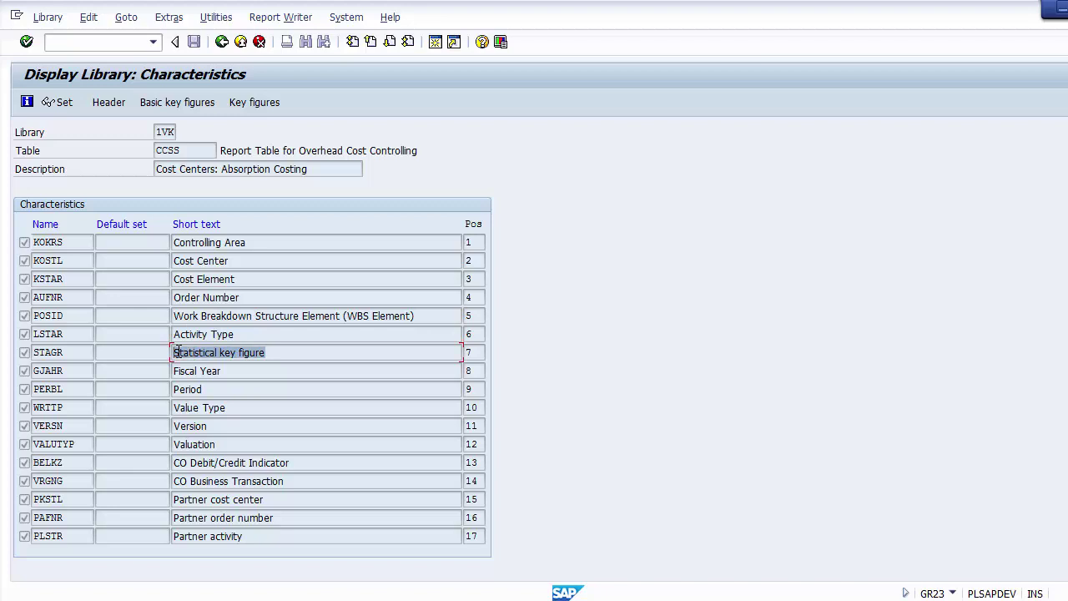
pyautogui.moveTo(235, 408); pyautogui.dragTo(178, 408)
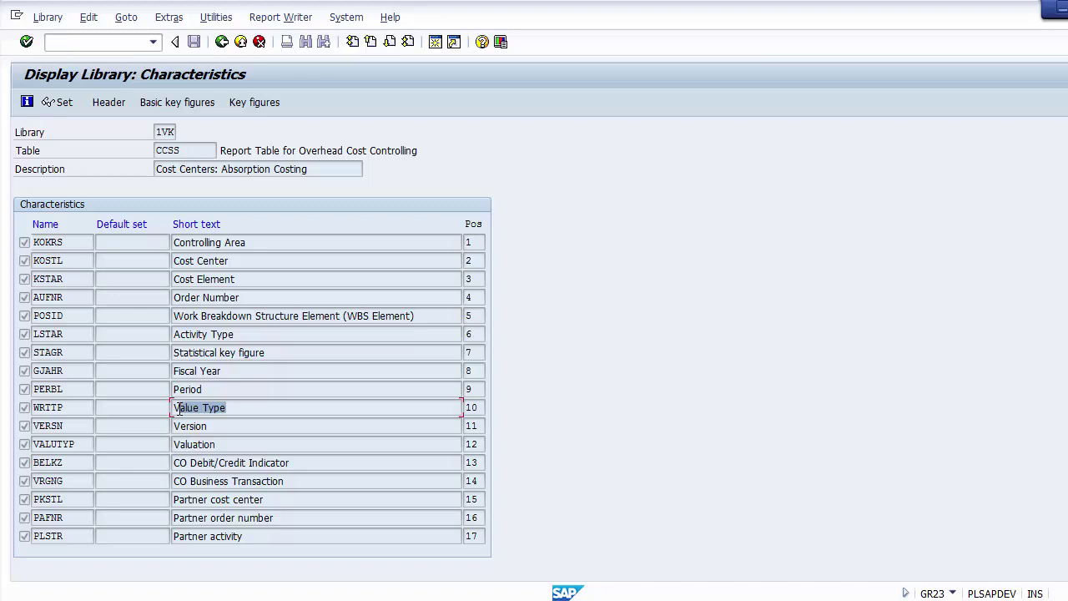
pyautogui.moveTo(238, 409); pyautogui.dragTo(163, 406)
pyautogui.moveTo(207, 426); pyautogui.dragTo(163, 427)
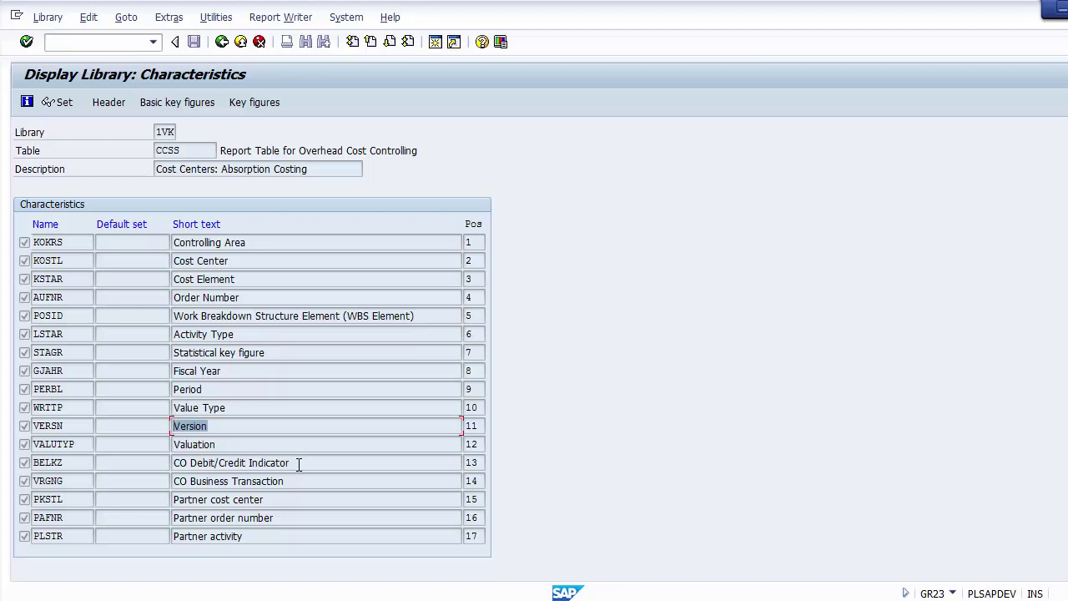
pyautogui.moveTo(292, 464); pyautogui.dragTo(158, 468)
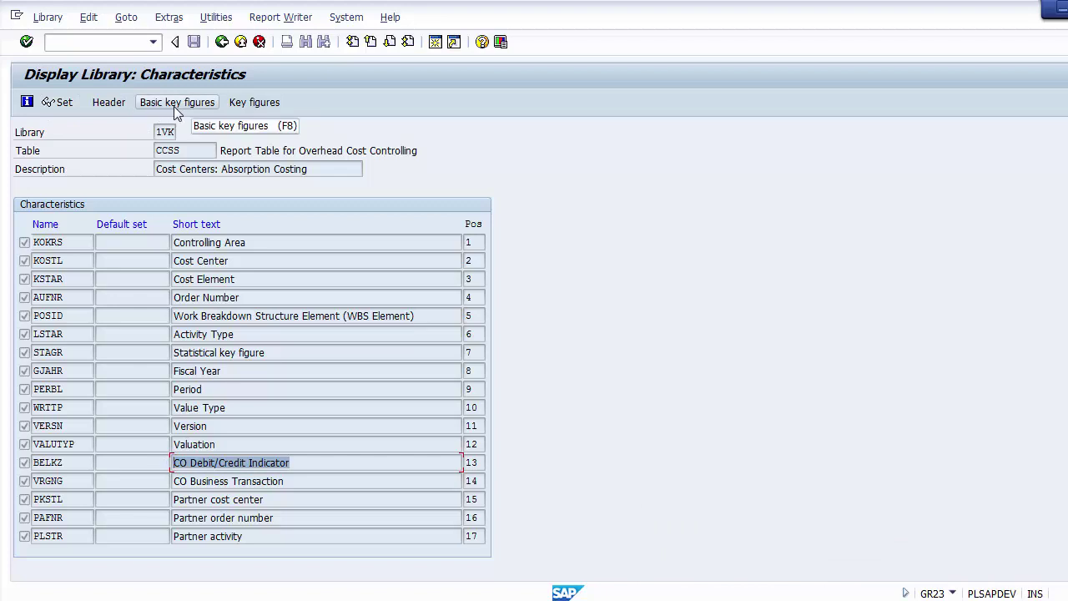
# Display library 1VK's key figures and examine total actual and plan costs in CAC, actual and planned quantity, and actual activity.
pyautogui.click(243, 102)
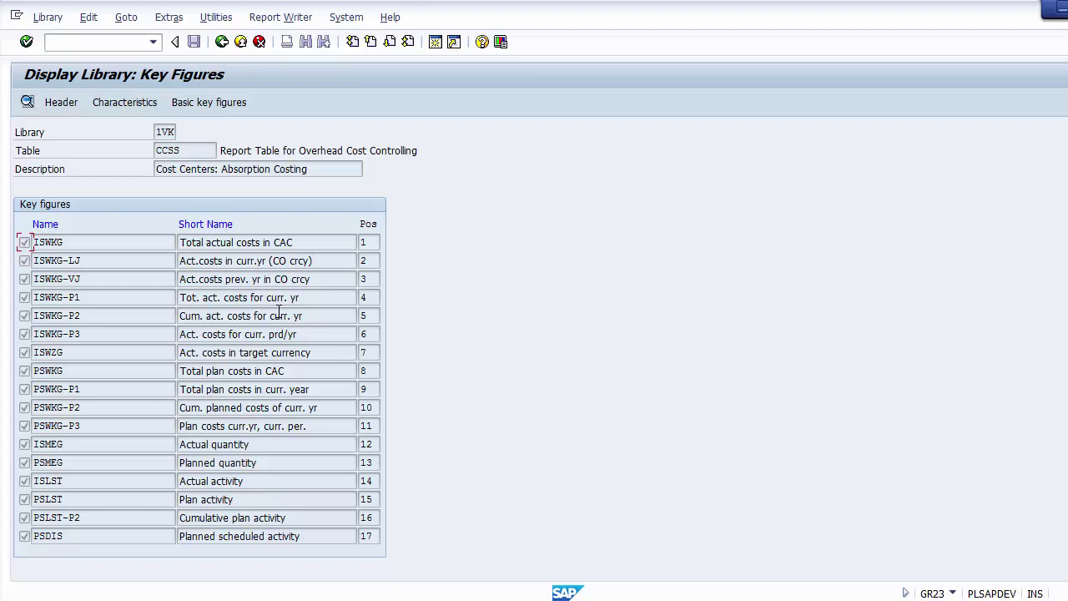
pyautogui.moveTo(310, 243); pyautogui.dragTo(175, 247)
pyautogui.click(286, 242)
pyautogui.moveTo(287, 242); pyautogui.dragTo(158, 236)
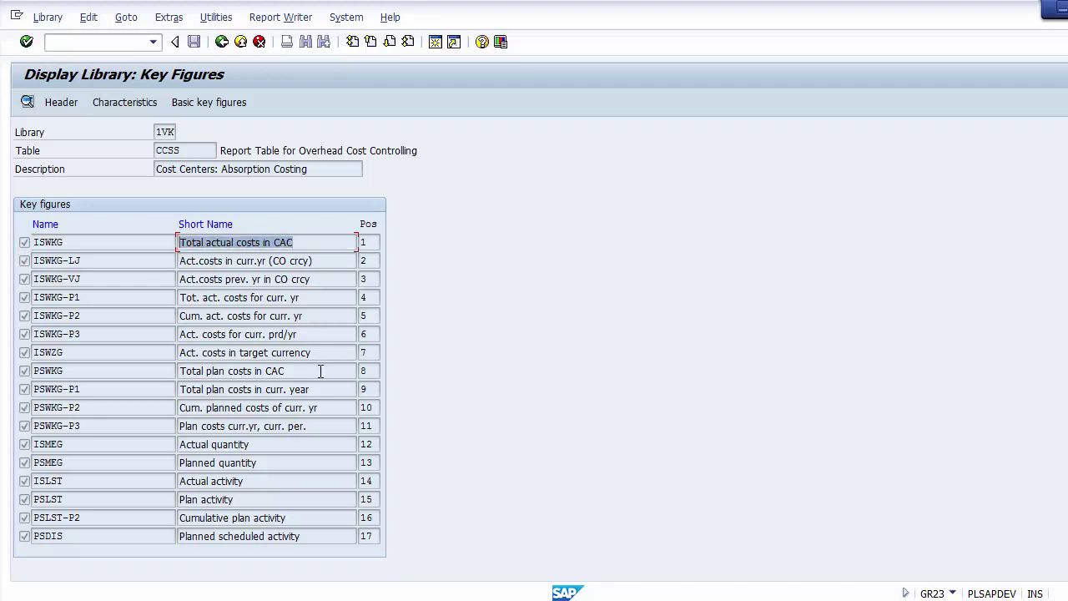
pyautogui.moveTo(320, 370); pyautogui.dragTo(160, 372)
pyautogui.moveTo(276, 443); pyautogui.dragTo(172, 441)
pyautogui.moveTo(257, 462); pyautogui.dragTo(177, 465)
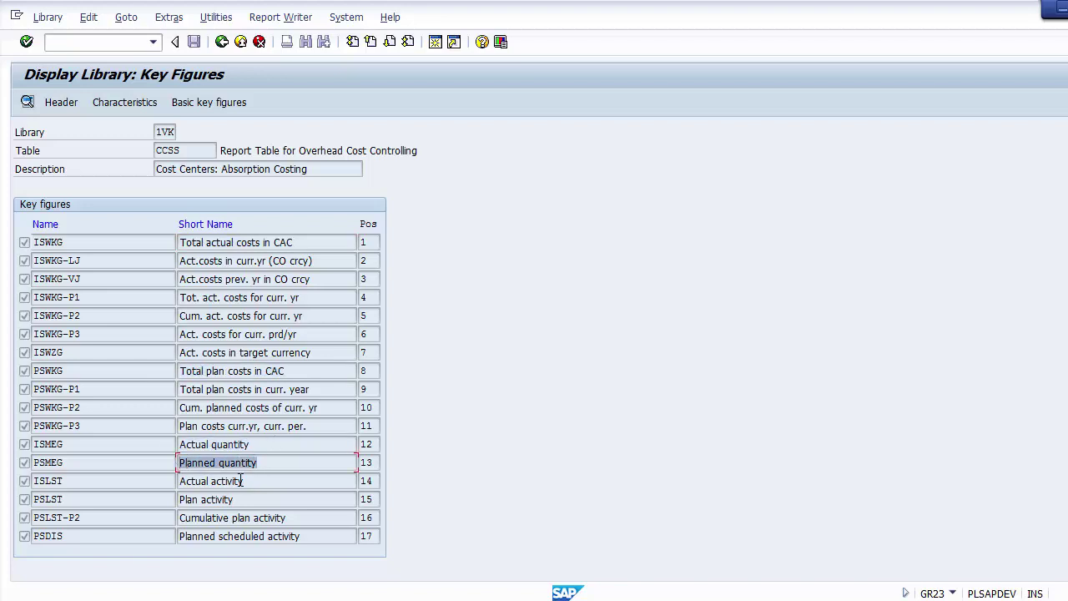
pyautogui.moveTo(256, 482); pyautogui.dragTo(162, 482)
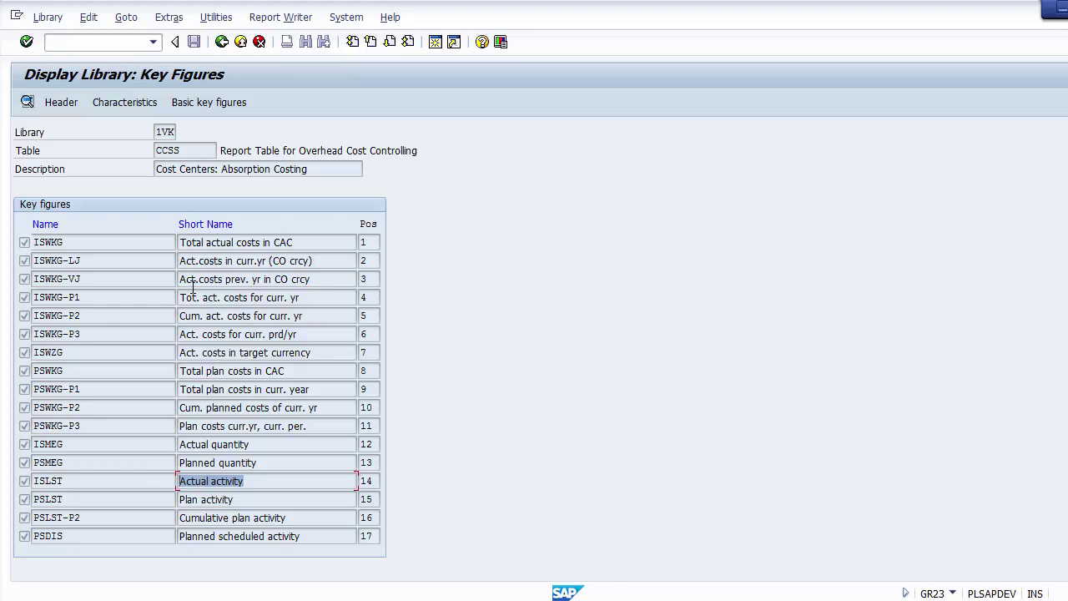
# Display library 1VK's basic key figures and examine SWKG Costs and Costs in CO area currency.
pyautogui.click(211, 103)
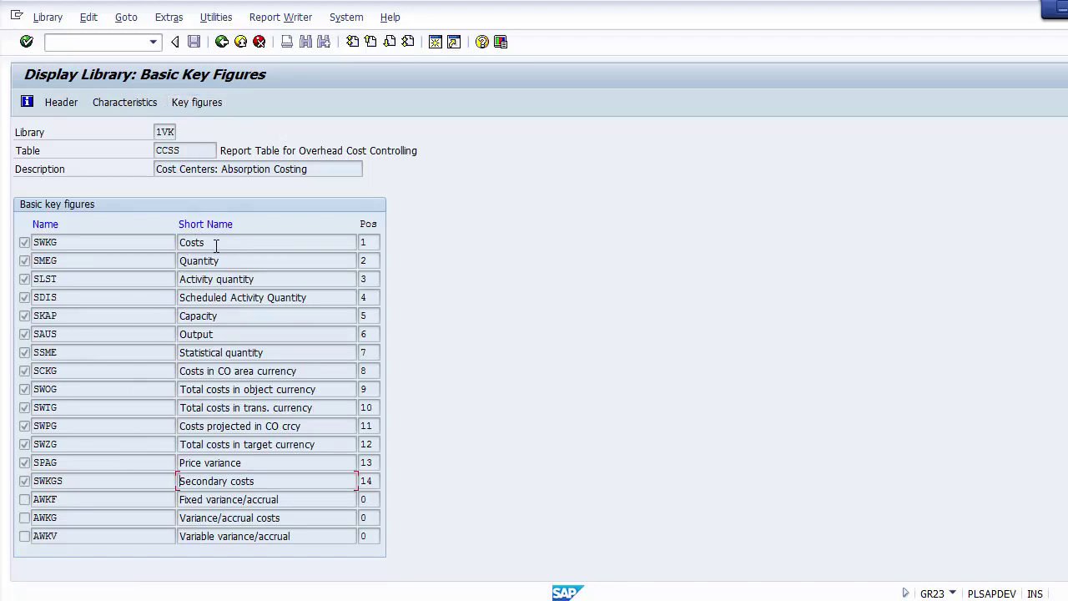
pyautogui.moveTo(216, 244); pyautogui.dragTo(178, 243)
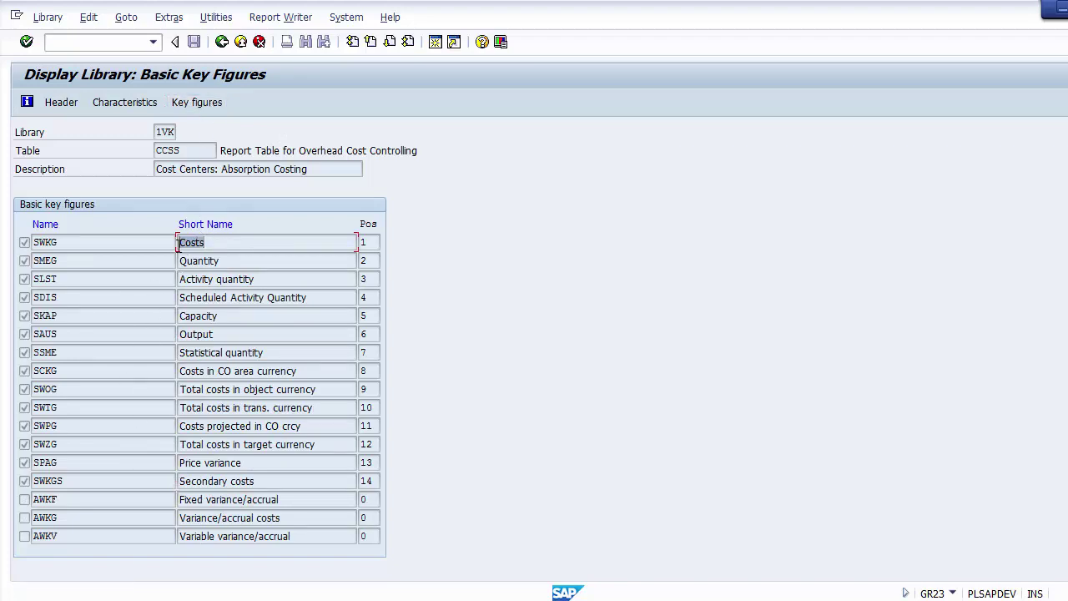
pyautogui.click(78, 242)
pyautogui.moveTo(77, 242); pyautogui.dragTo(31, 240)
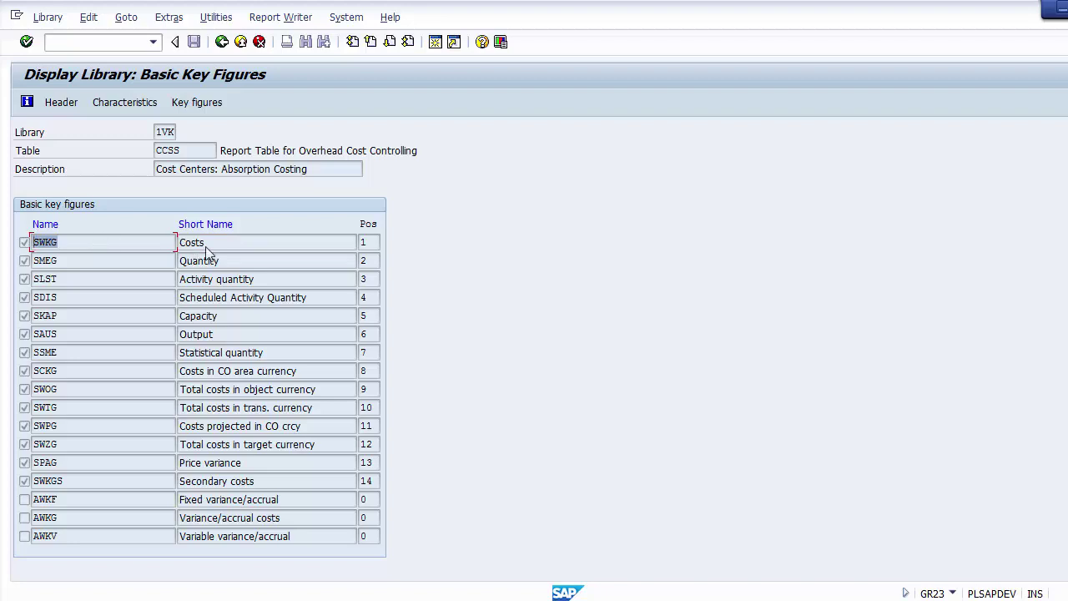
pyautogui.click(309, 372)
pyautogui.moveTo(309, 376); pyautogui.dragTo(189, 380)
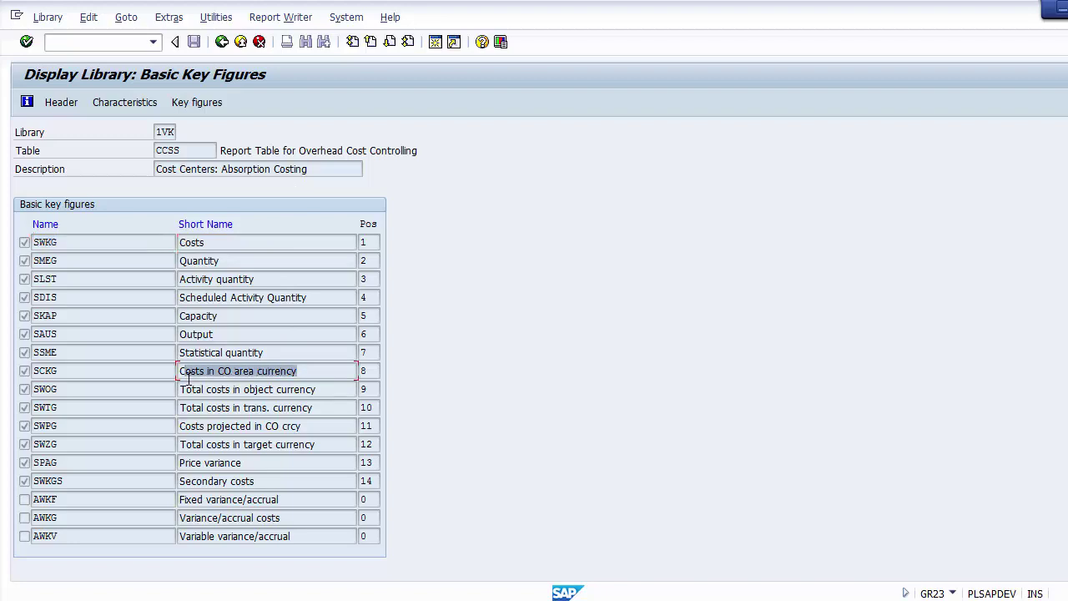
# Examine the Activity quantity, Statistical quantity and Total costs in target currency basic key figures of library 1VK.
pyautogui.moveTo(266, 279); pyautogui.dragTo(174, 281)
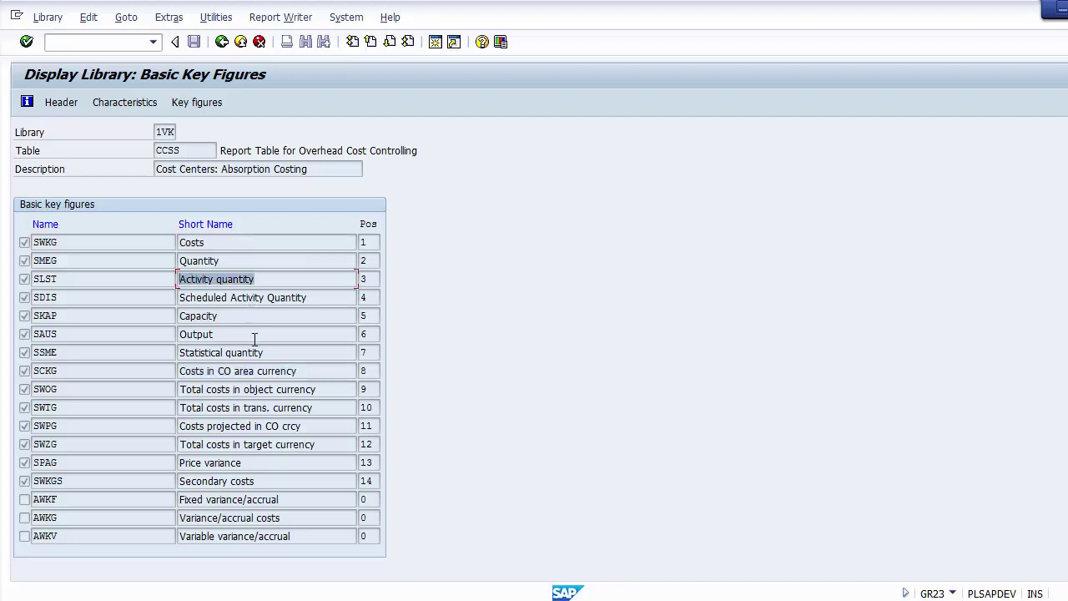
pyautogui.moveTo(267, 351); pyautogui.dragTo(134, 338)
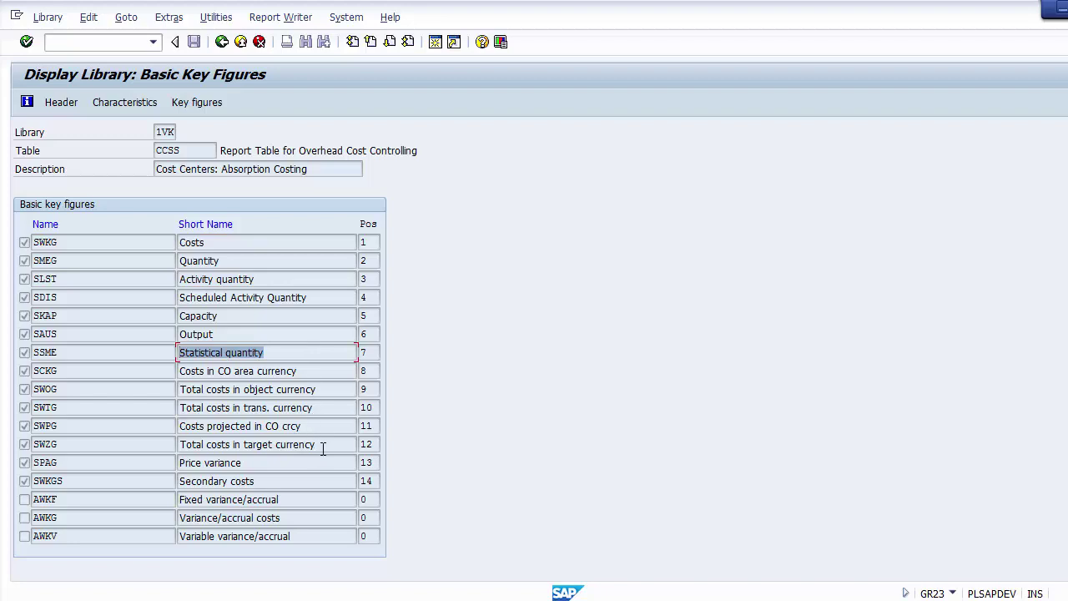
pyautogui.moveTo(324, 446); pyautogui.dragTo(164, 440)
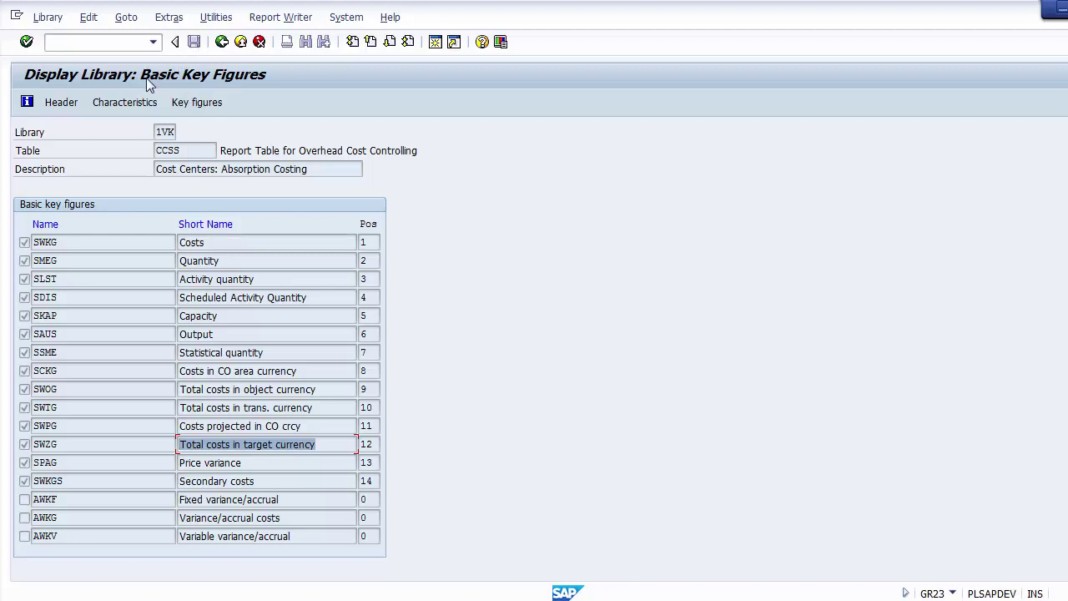
# Display library 1VK's header, check which reports use the library, and return to the Display Library initial screen.
pyautogui.click(61, 104)
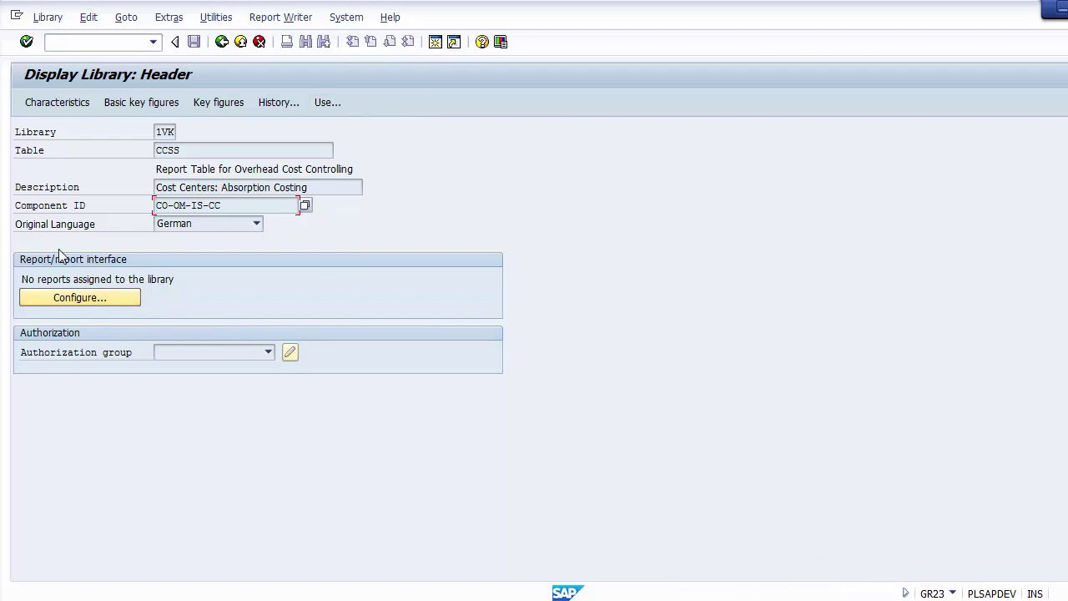
pyautogui.click(324, 105)
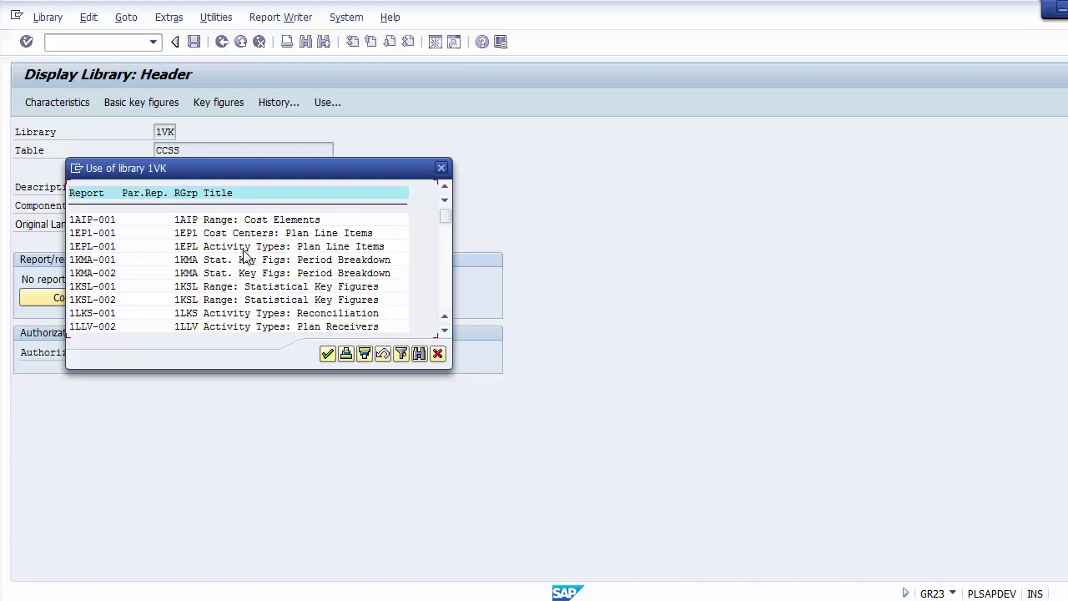
pyautogui.click(438, 354)
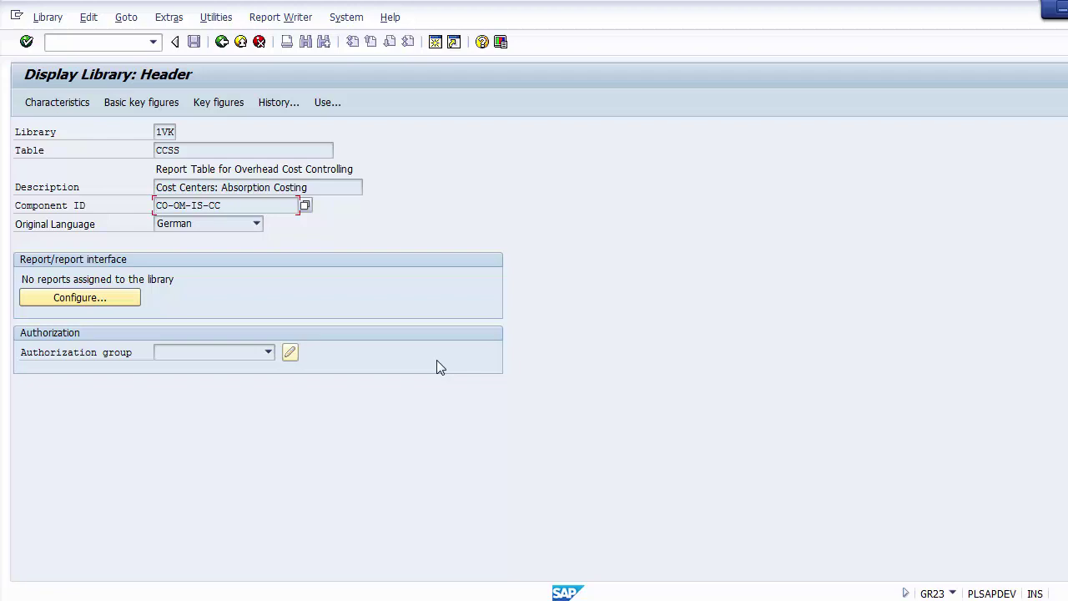
pyautogui.click(221, 42)
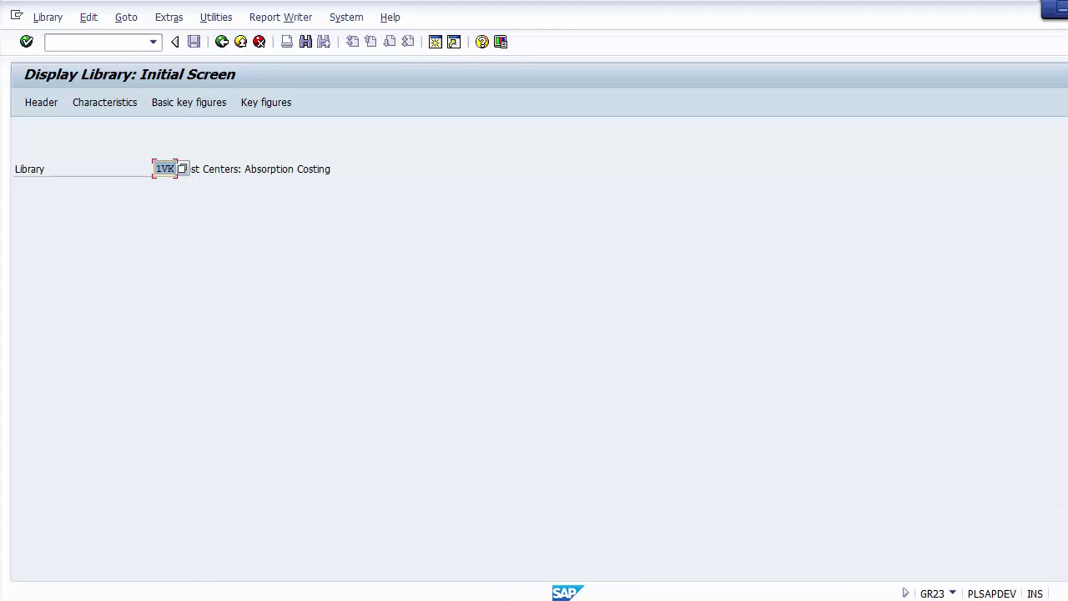
# Switch to the PowerPoint presentation, read the Create Variable slide's menu path and T-codes, and advance to the Copy Existing Report slide.
pyautogui.hotkey('alt', 'Tab')
pyautogui.scroll(-1, 333, 296)
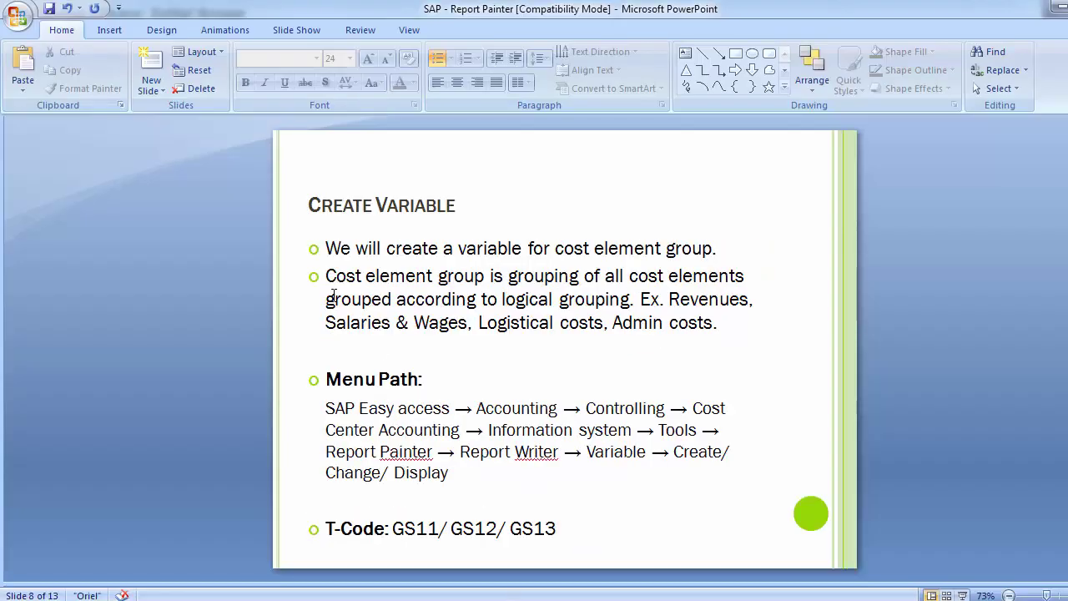
pyautogui.moveTo(330, 419); pyautogui.dragTo(448, 476)
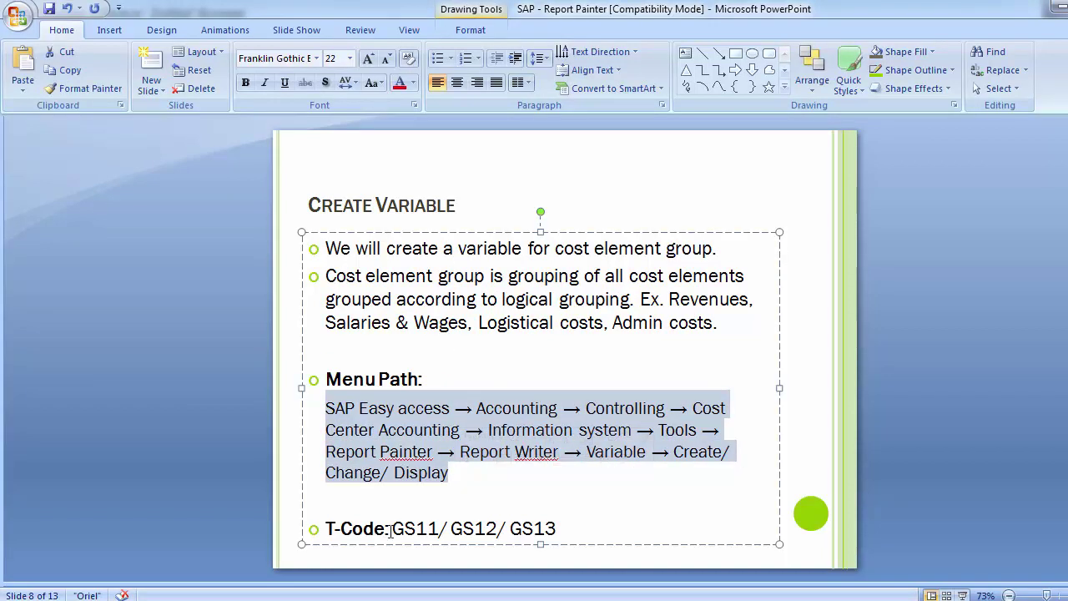
pyautogui.moveTo(392, 528); pyautogui.dragTo(594, 524)
pyautogui.click(183, 346)
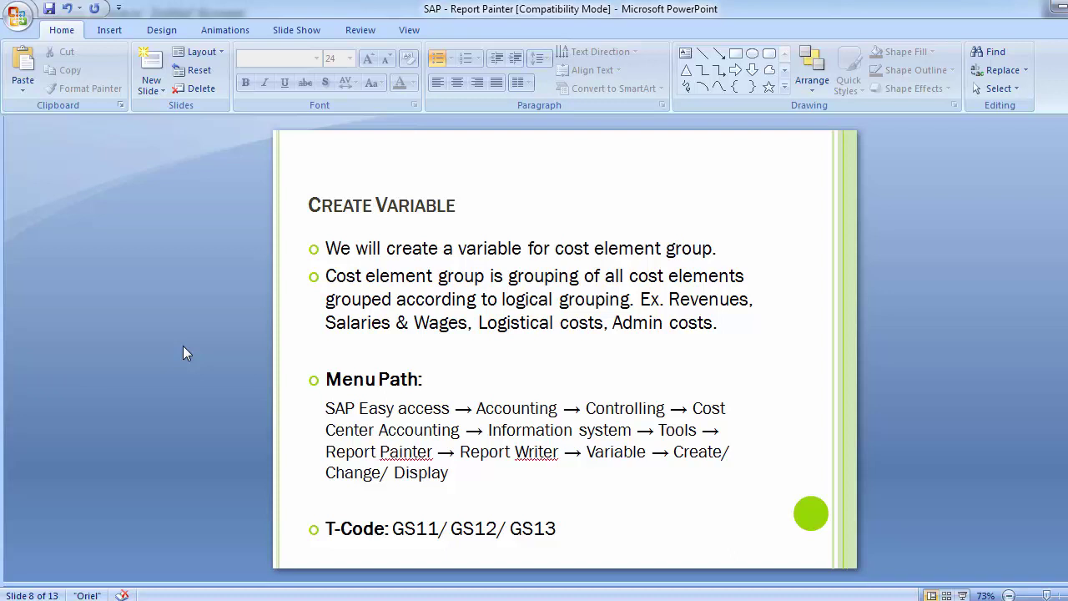
pyautogui.press('pagedown')
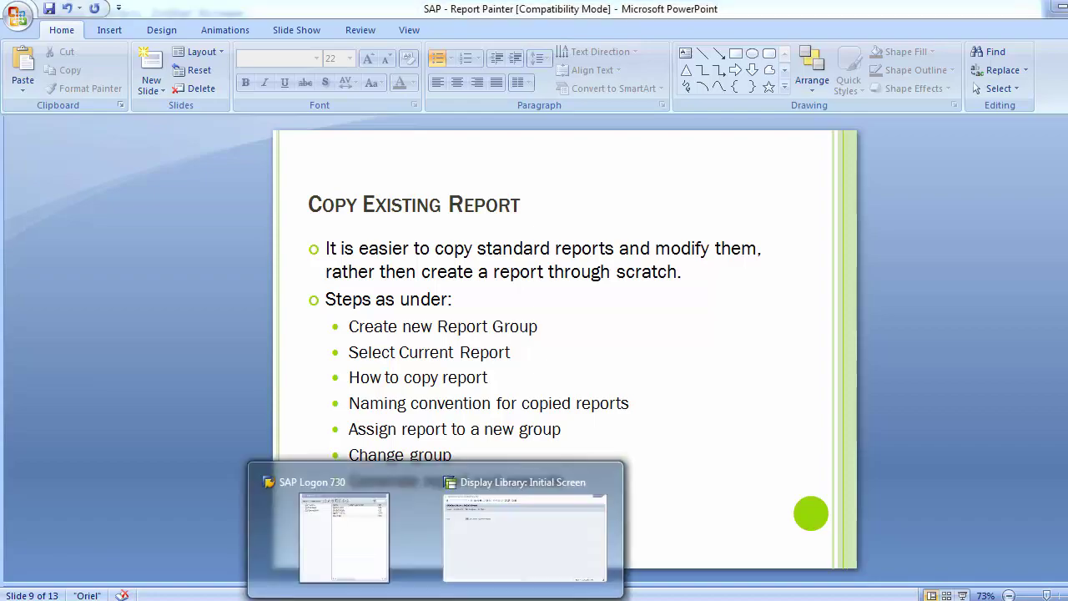
# Switch back to the SAP Display Library window and leave the transaction with /n.
pyautogui.click(473, 545)
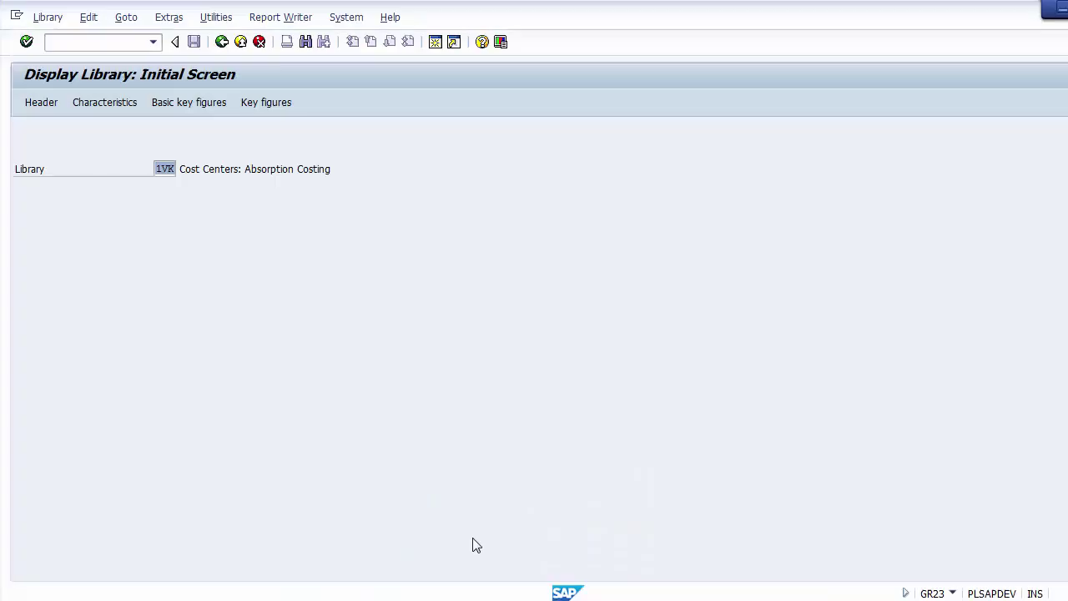
pyautogui.click(110, 43)
pyautogui.write('/n')
pyautogui.press('Return')
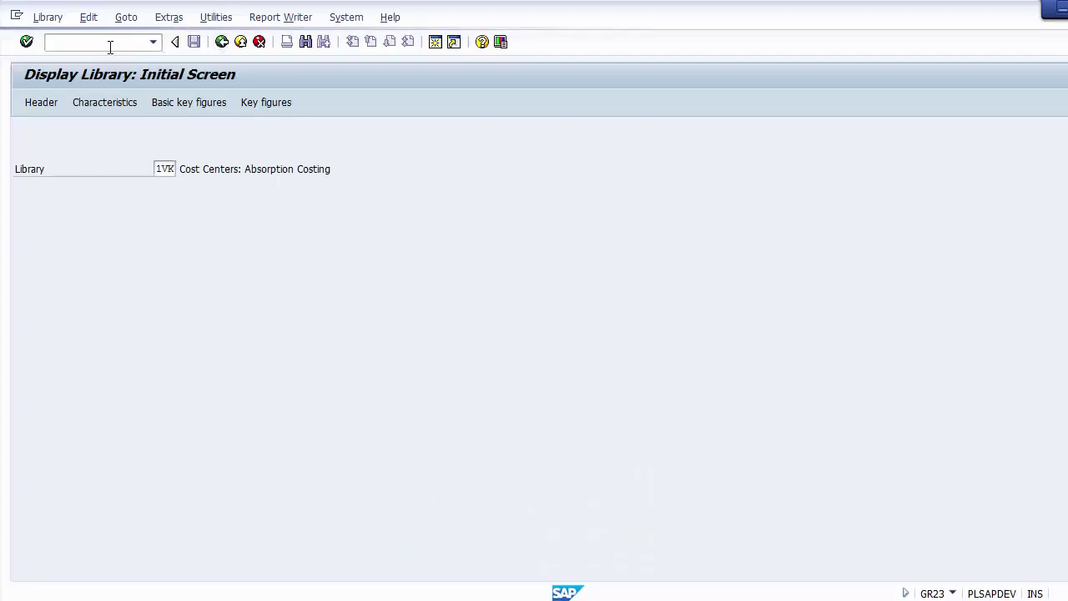
# Retrace the Accounting > Controlling > Cost Center Accounting path in the SAP menu tree.
pyautogui.click(90, 221)
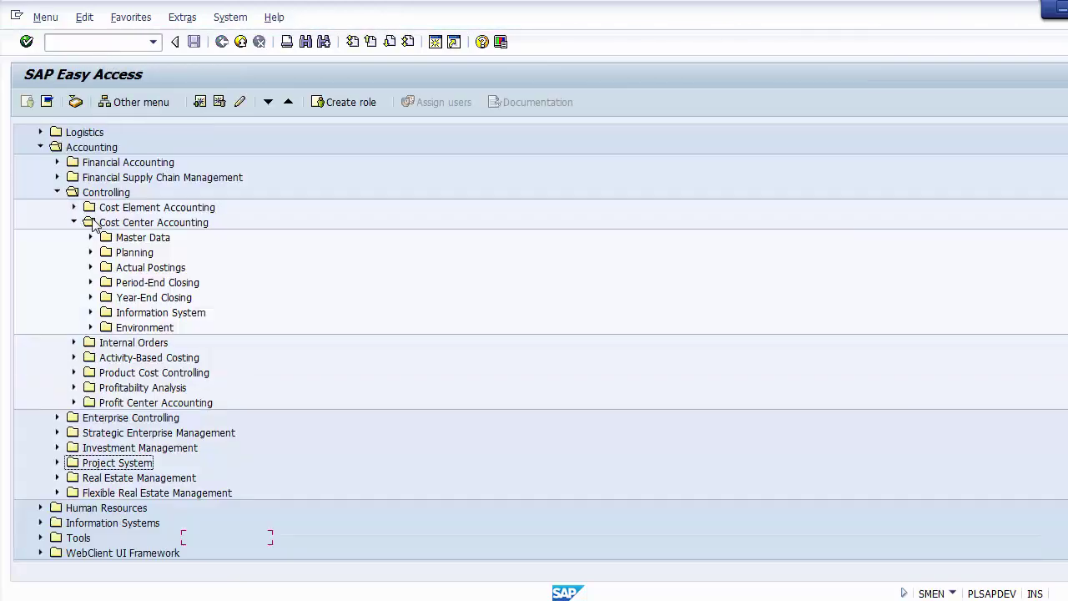
pyautogui.click(57, 193)
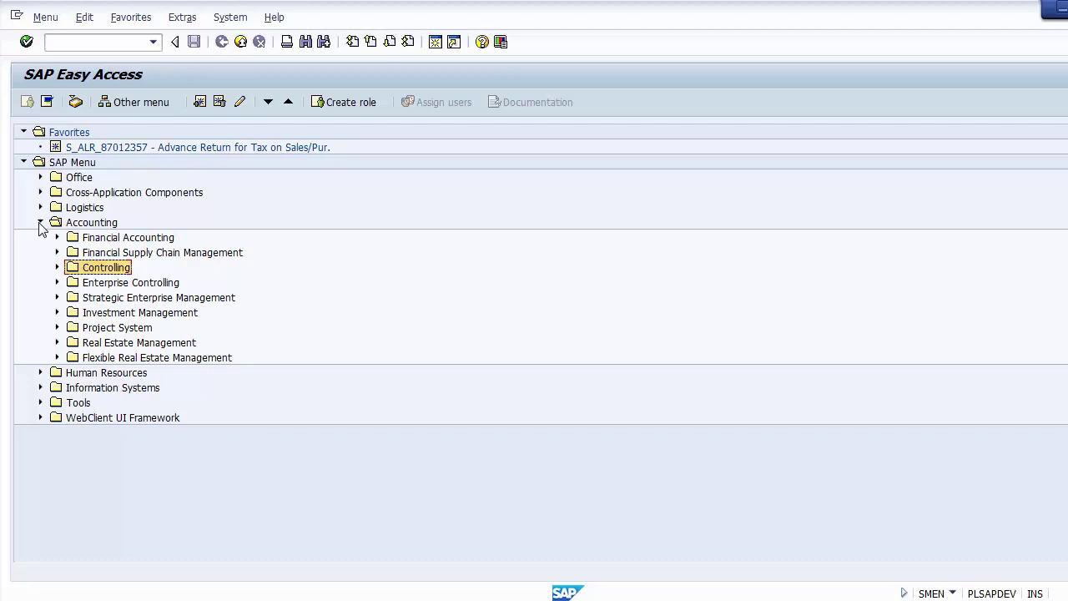
pyautogui.click(57, 268)
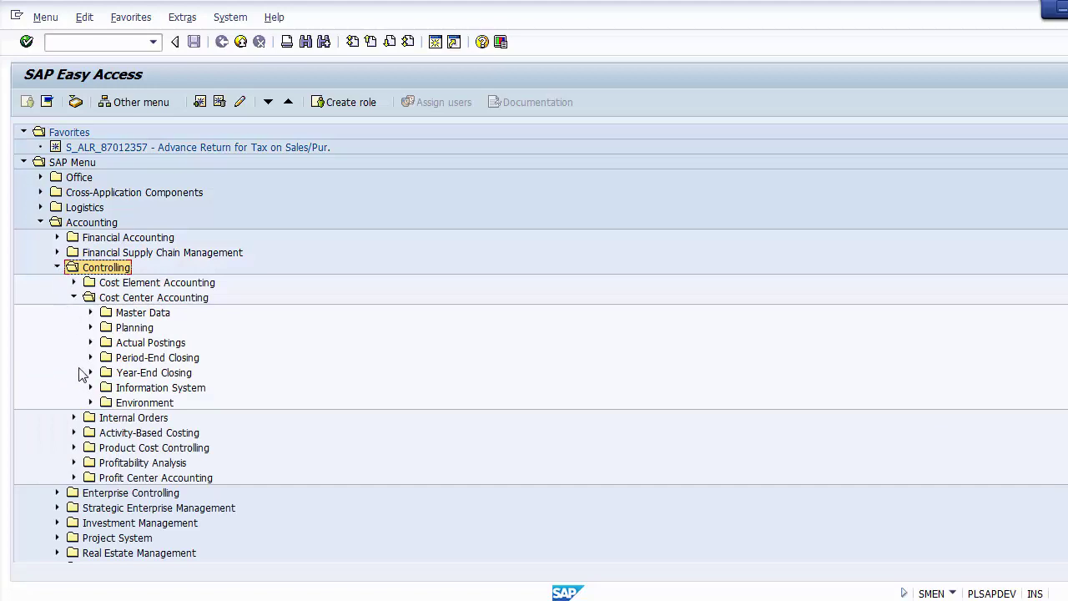
pyautogui.click(57, 267)
pyautogui.click(40, 222)
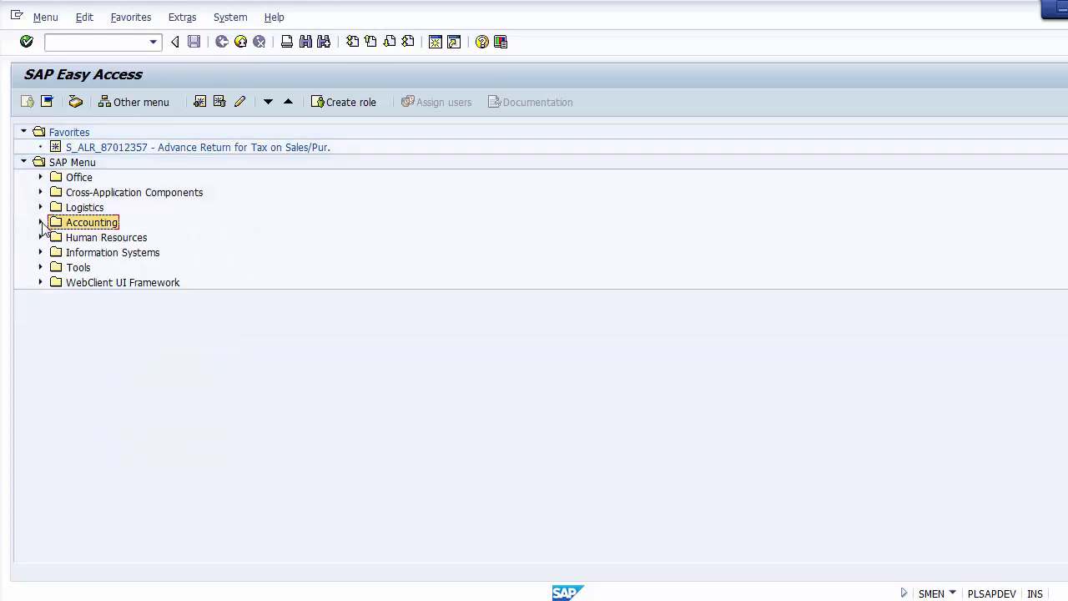
pyautogui.click(40, 222)
pyautogui.click(57, 267)
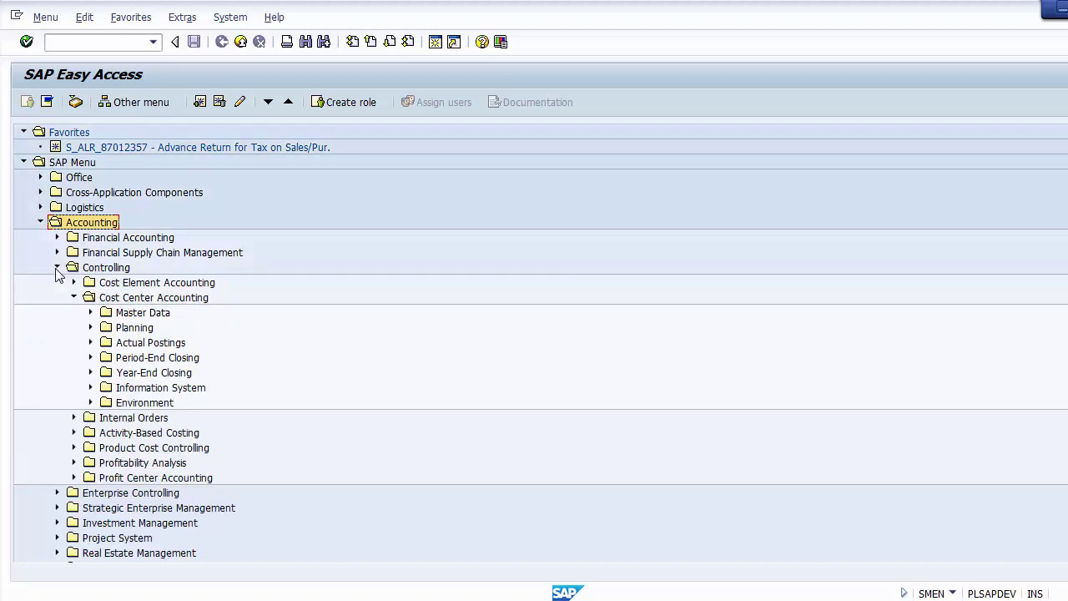
# Expand Cost Center Accounting's Information System folder and collapse its Report Group, Report Writer, Report Painter and Tools folders.
pyautogui.click(106, 387)
pyautogui.click(90, 387)
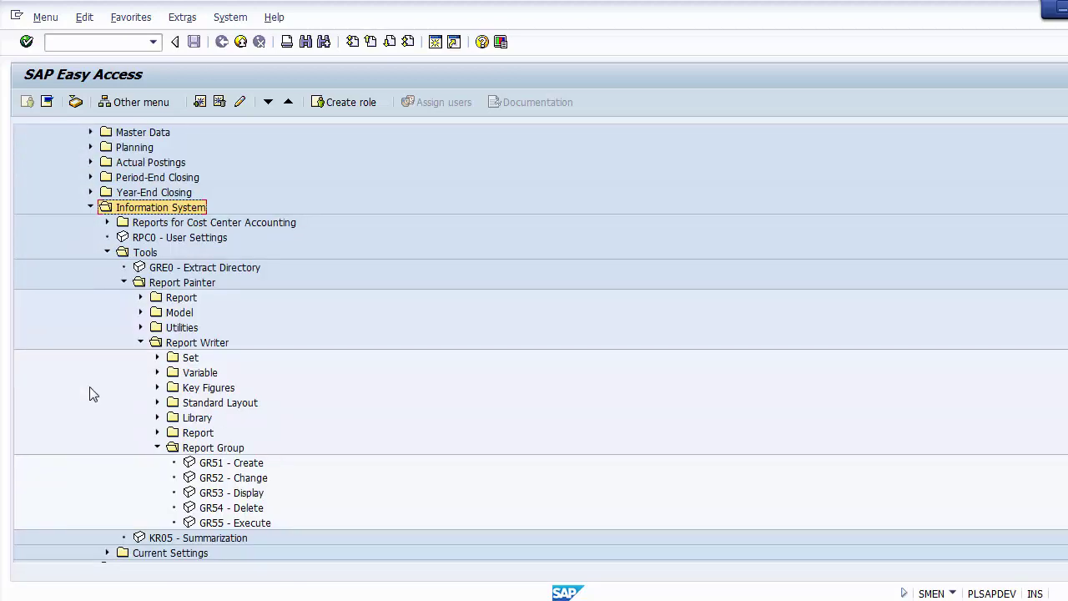
pyautogui.click(157, 447)
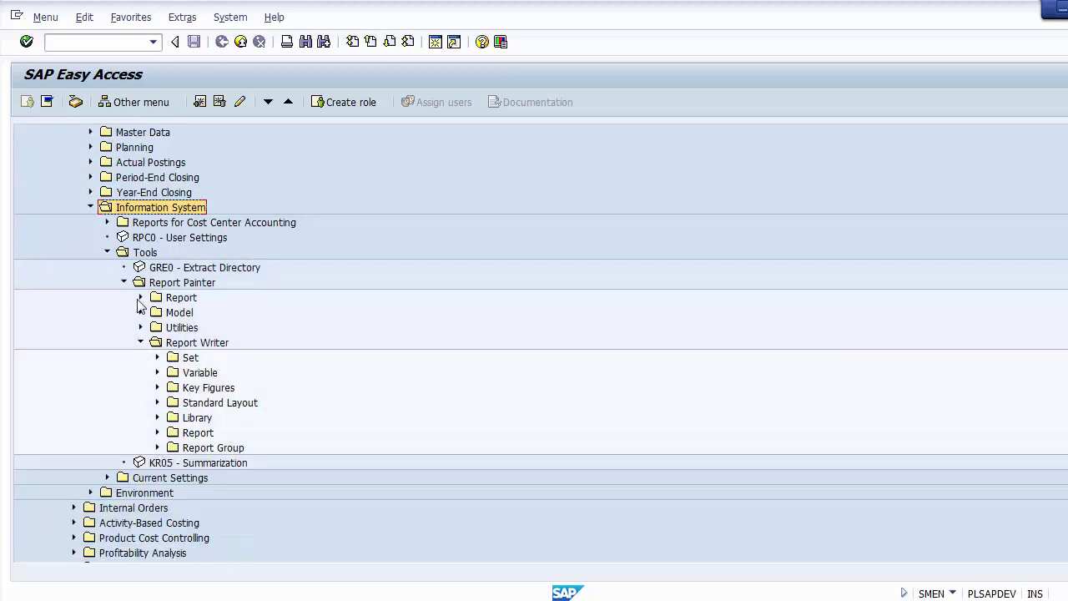
pyautogui.click(140, 342)
pyautogui.click(124, 282)
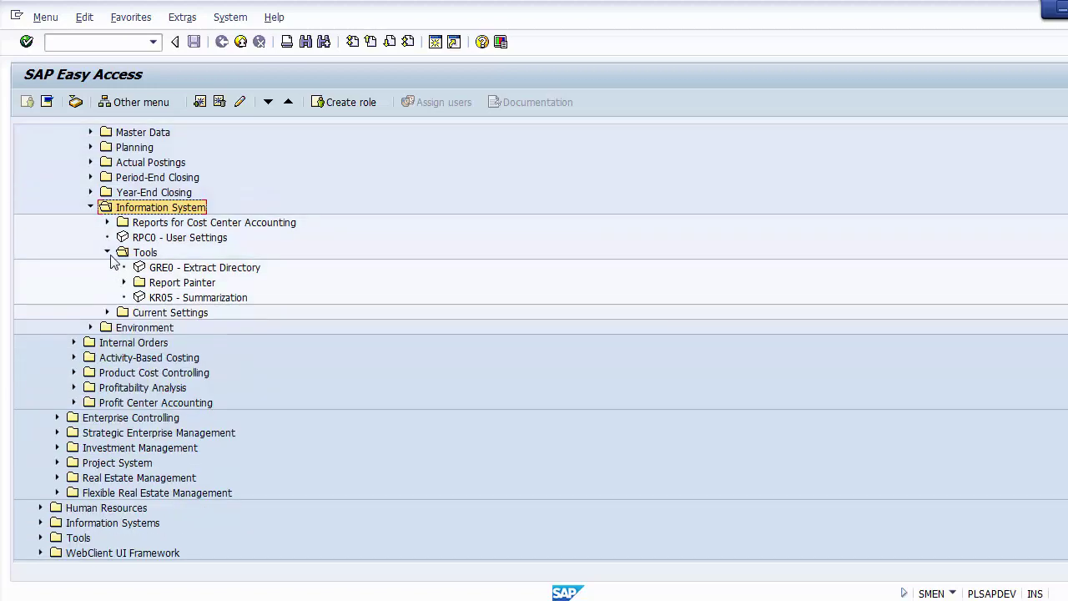
pyautogui.click(108, 252)
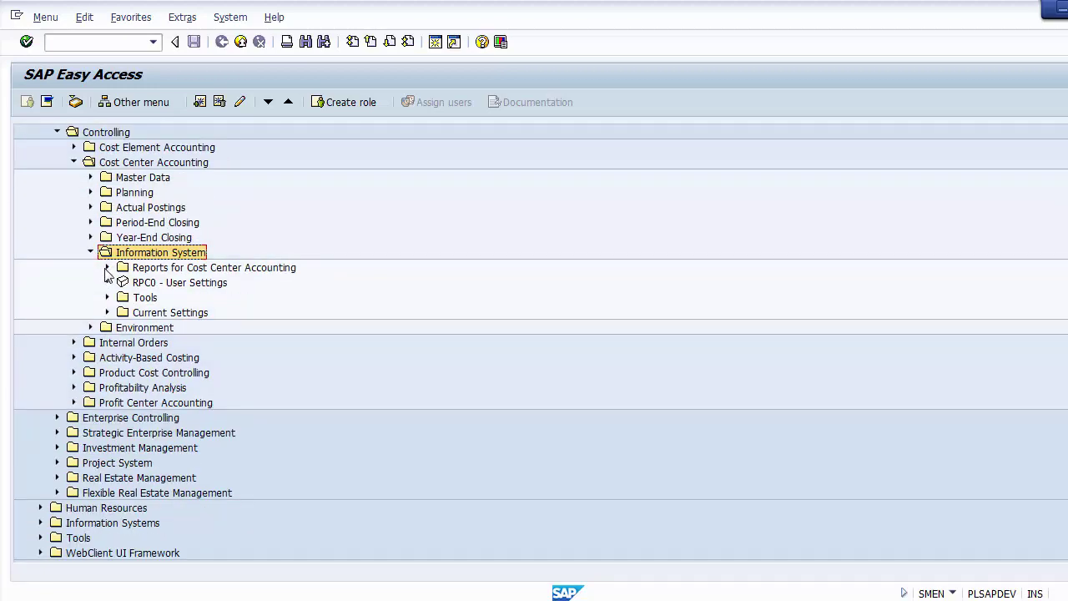
# Expand Reports for Cost Center Accounting and its Plan/Actual Comparisons folder.
pyautogui.click(143, 272)
pyautogui.click(106, 268)
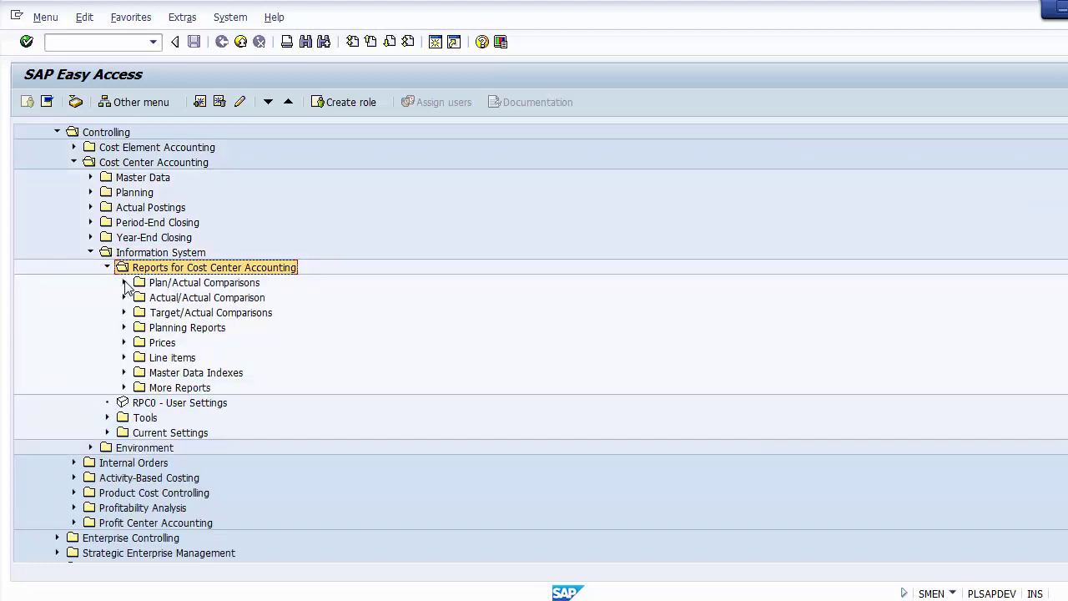
pyautogui.click(125, 283)
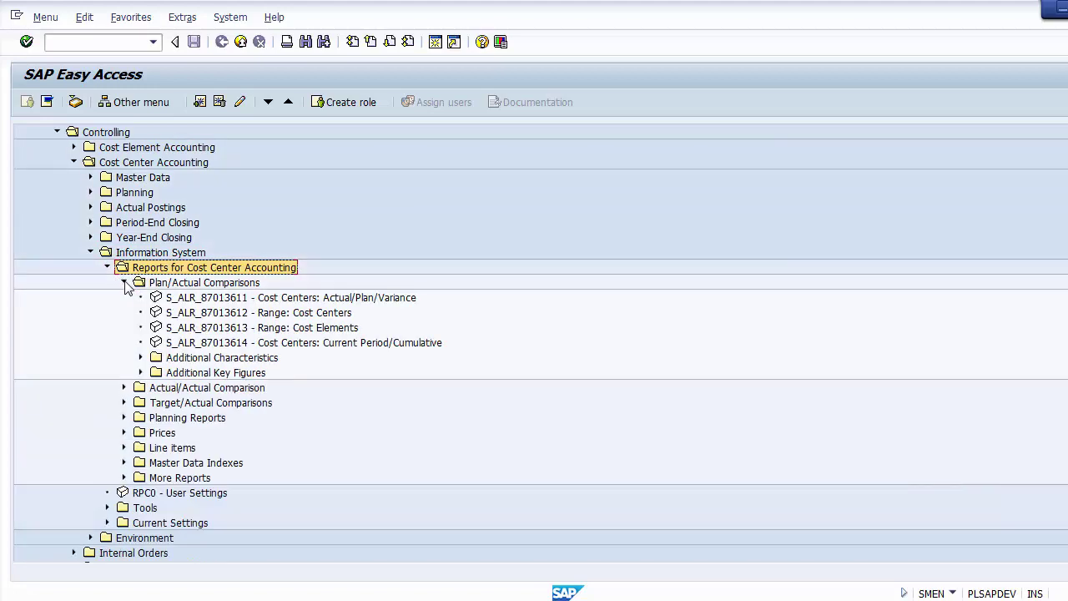
# Look over the four Plan/Actual Comparisons reports and open S_ALR_87013612 - Range: Cost Centers.
pyautogui.click(275, 300)
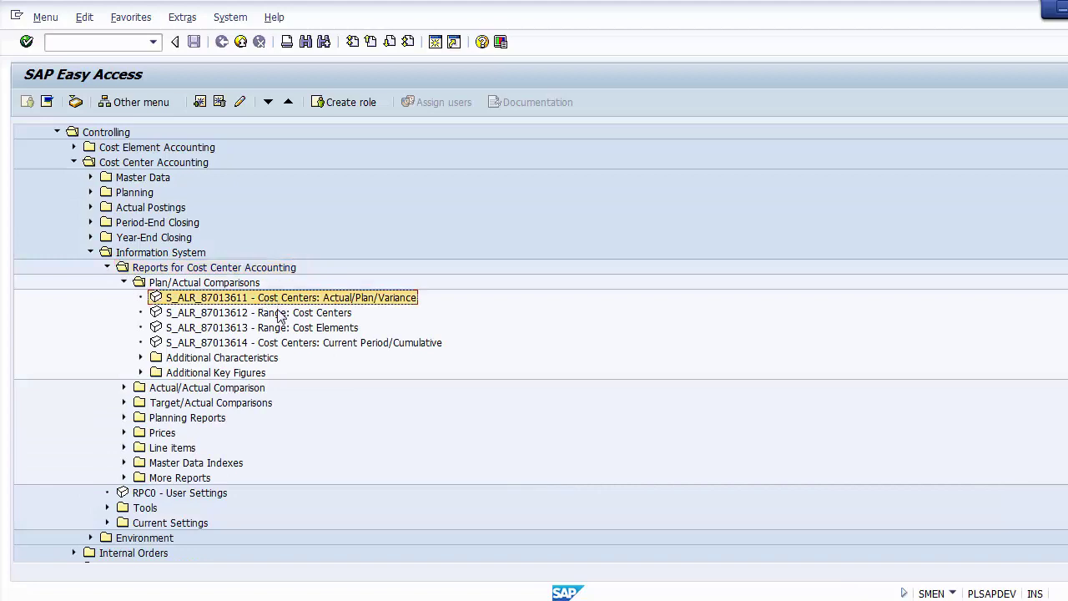
pyautogui.click(282, 314)
pyautogui.click(278, 328)
pyautogui.click(280, 342)
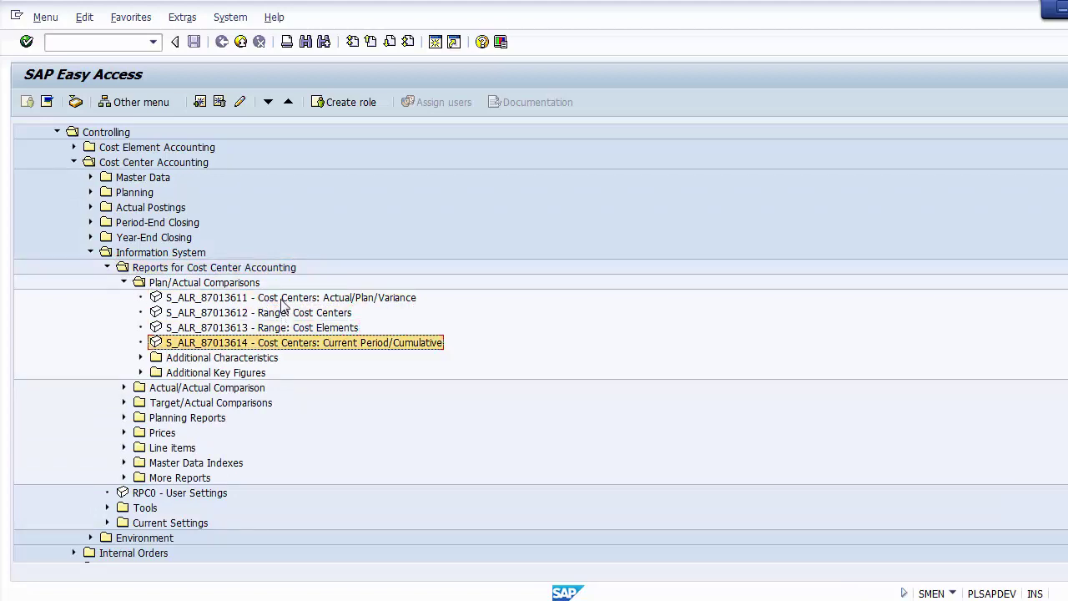
pyautogui.click(283, 313)
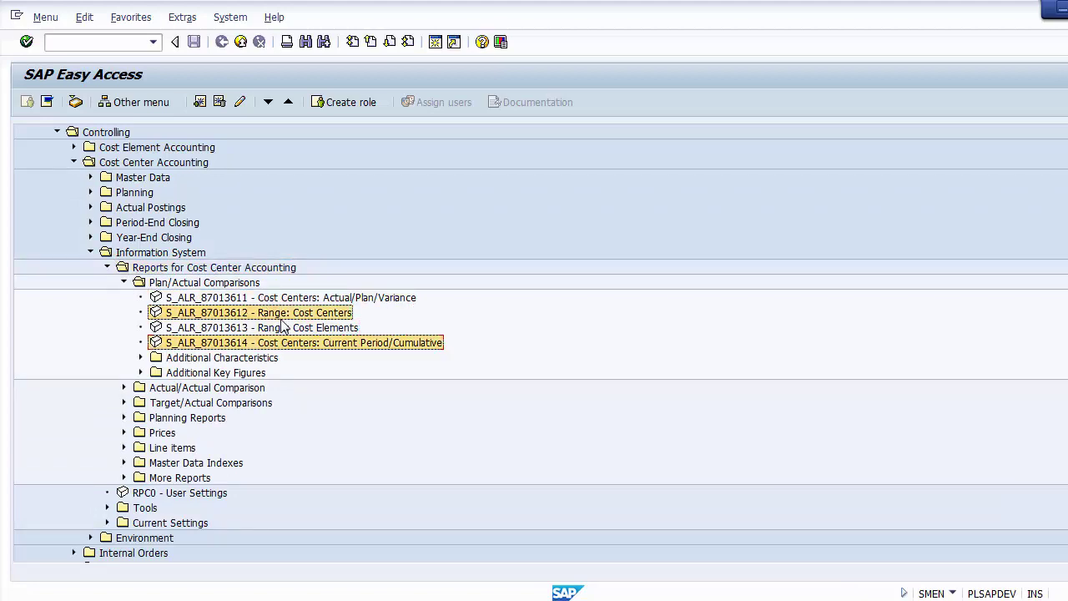
pyautogui.doubleClick(234, 315)
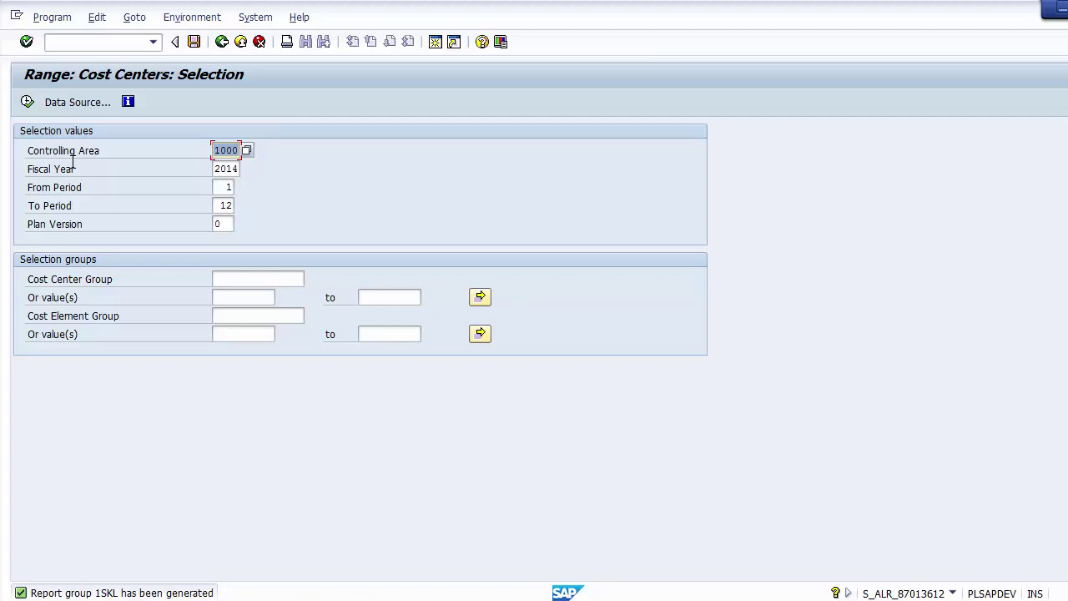
# Display the Range: Cost Centers report's technical information and examine its table, library and report group.
pyautogui.click(184, 22)
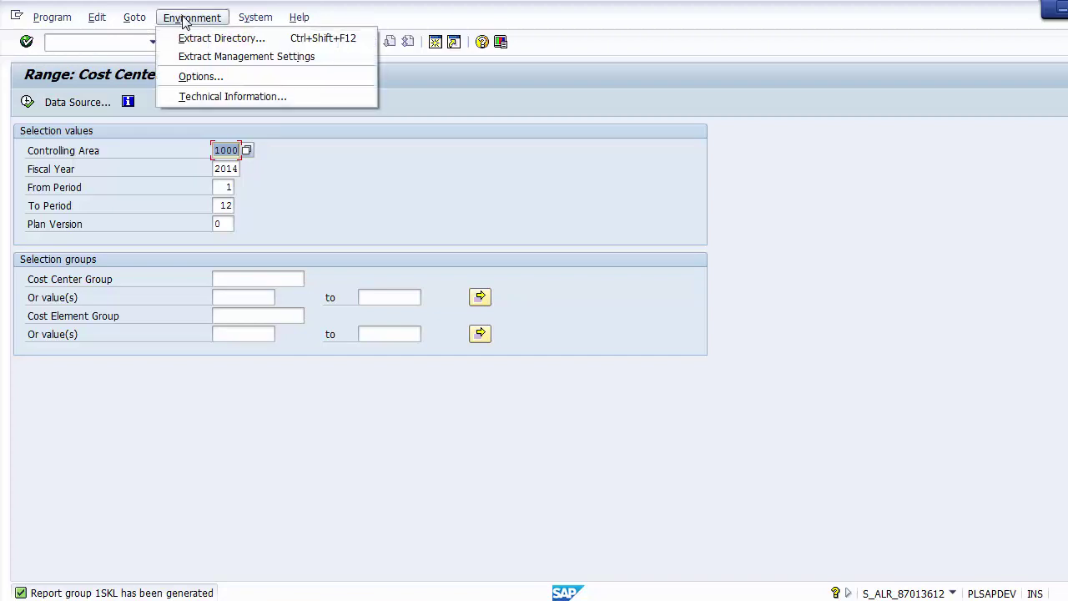
pyautogui.click(203, 99)
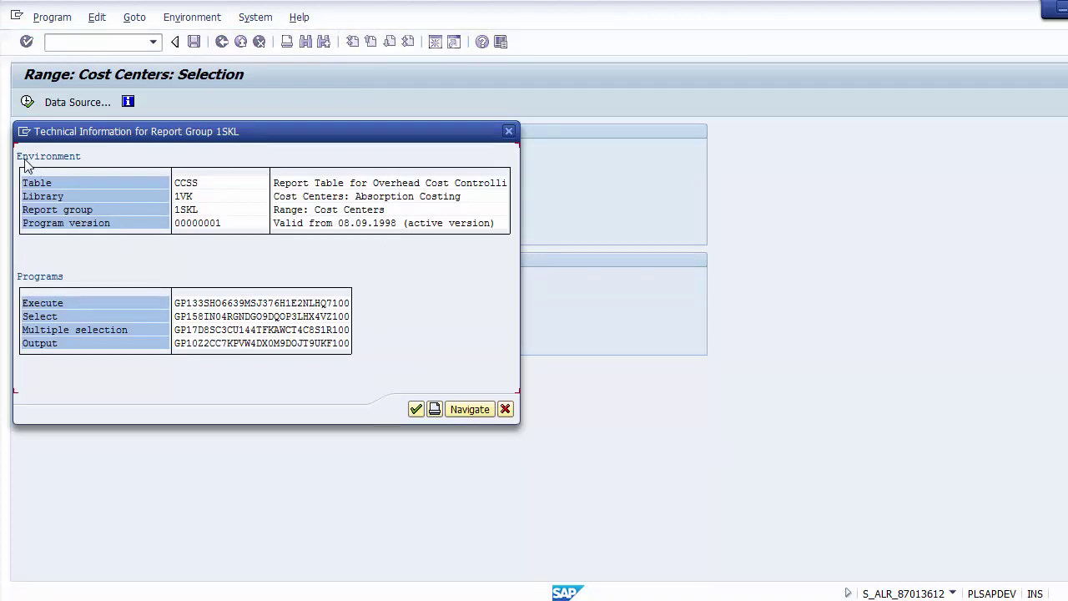
pyautogui.click(188, 185)
pyautogui.click(191, 198)
pyautogui.click(177, 212)
pyautogui.moveTo(186, 215); pyautogui.dragTo(200, 219)
pyautogui.click(505, 409)
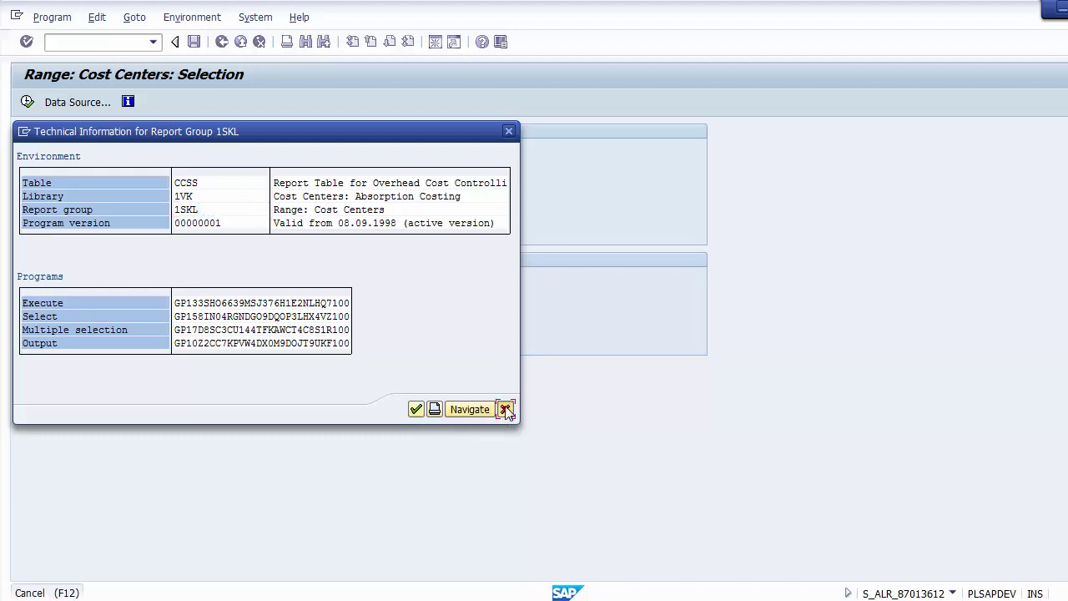
# Review the technical information for report group 1SKL once more and exit the report's selection screen.
pyautogui.click(194, 18)
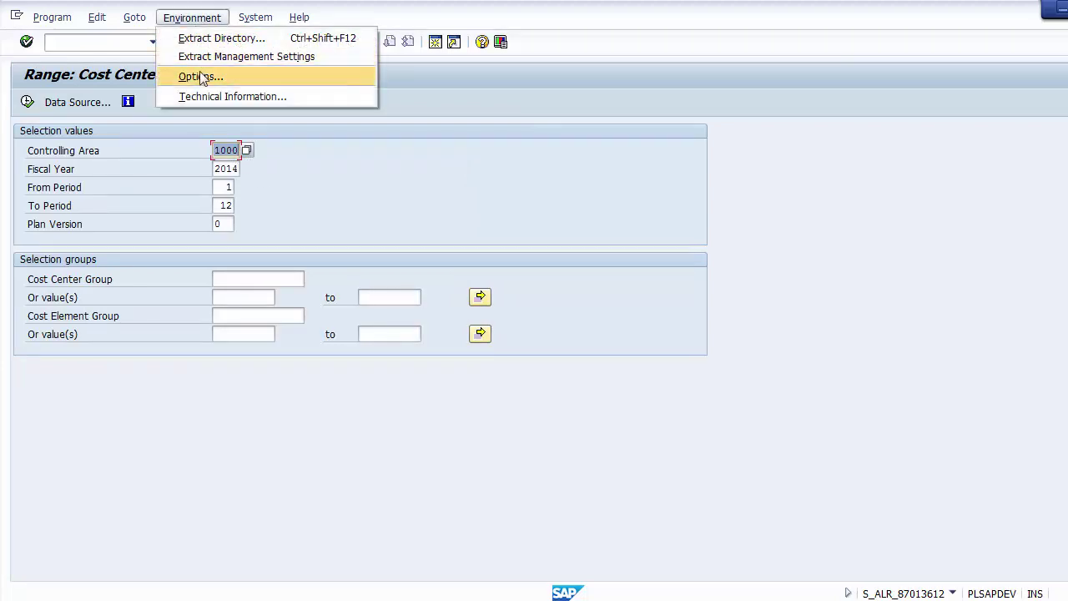
pyautogui.click(204, 97)
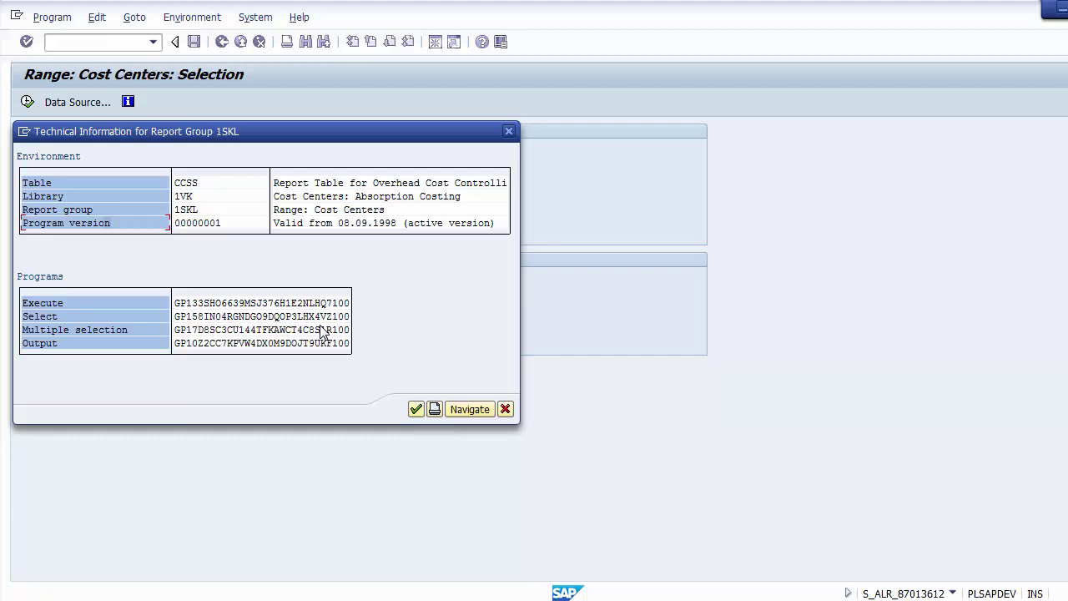
pyautogui.click(504, 408)
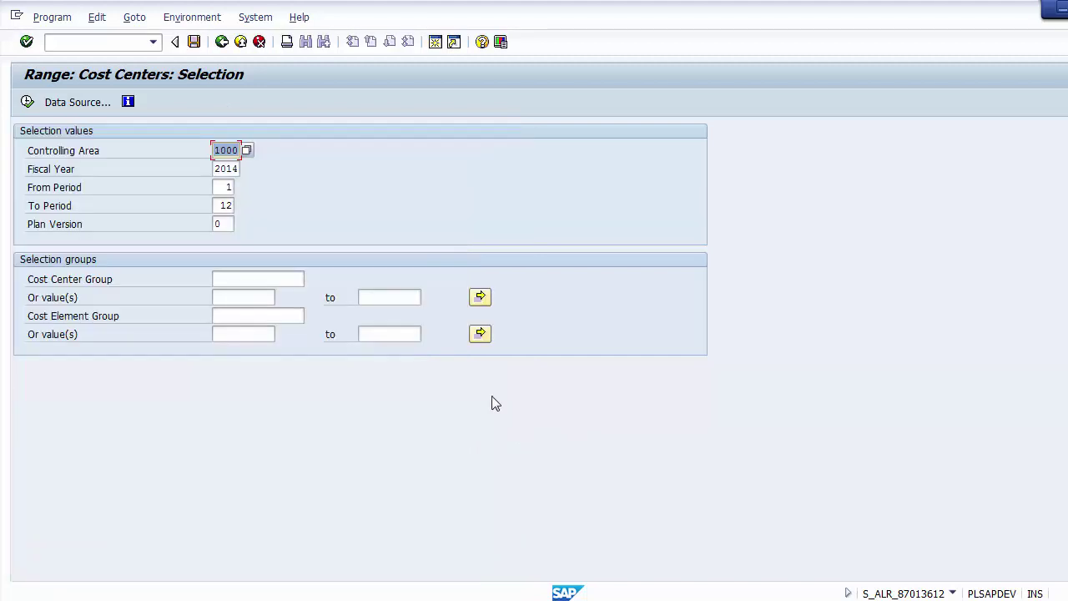
pyautogui.click(240, 42)
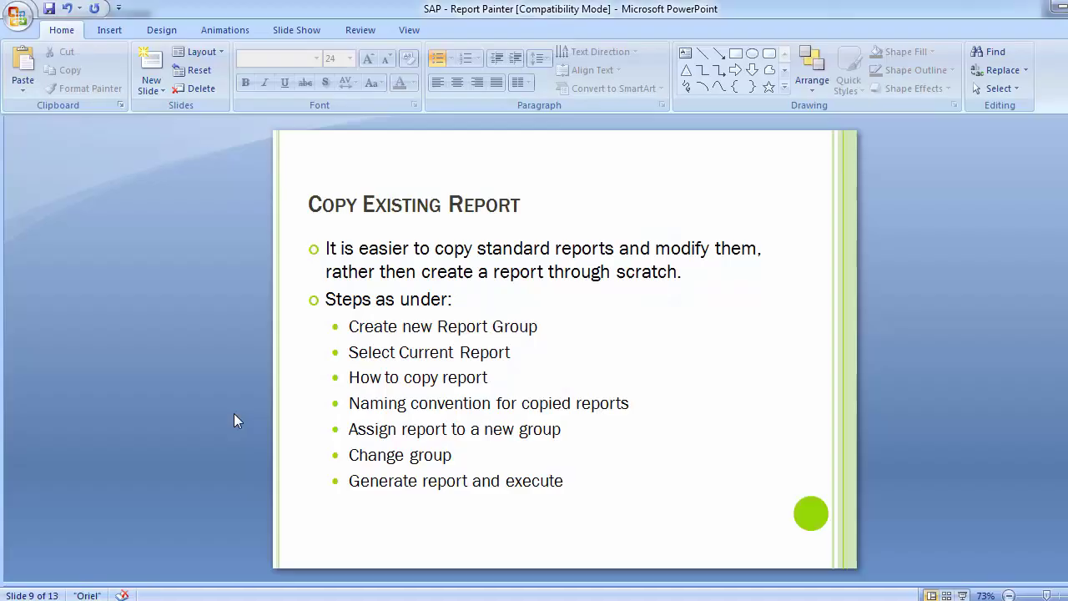
# Go back to the first Report Group slide and review its transaction codes GR51, GR52 and GR53.
pyautogui.press('pageup')
pyautogui.press('pageup')
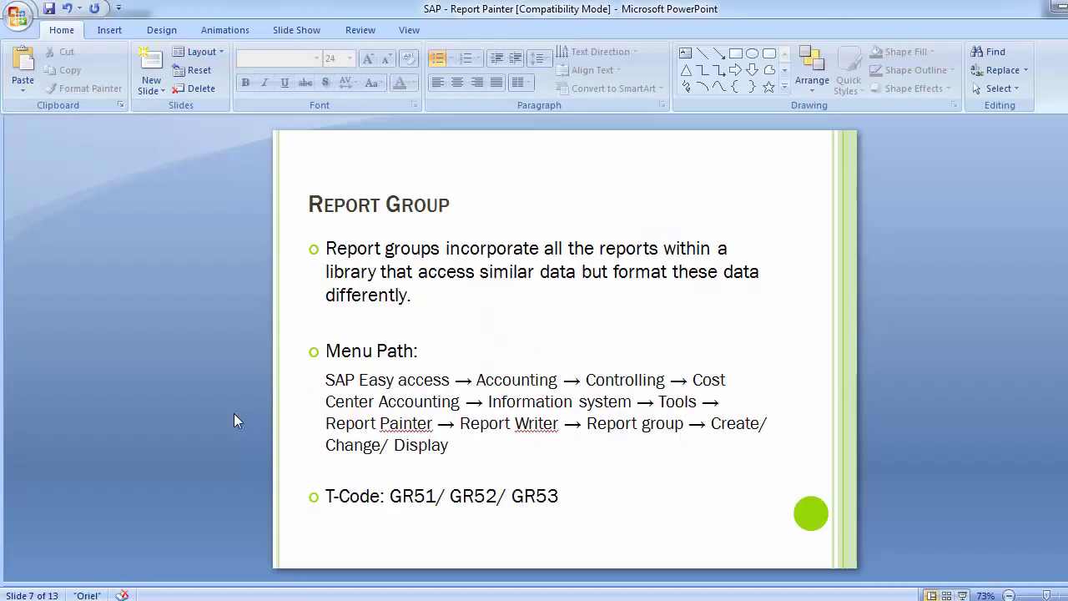
pyautogui.press('pageup')
pyautogui.moveTo(391, 496); pyautogui.dragTo(571, 499)
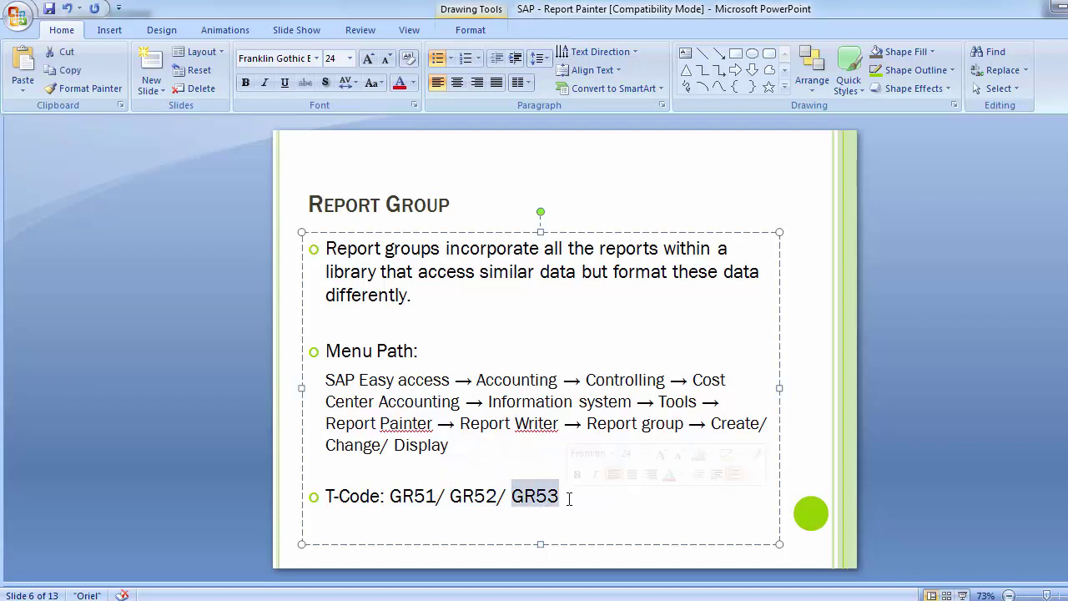
pyautogui.click(48, 343)
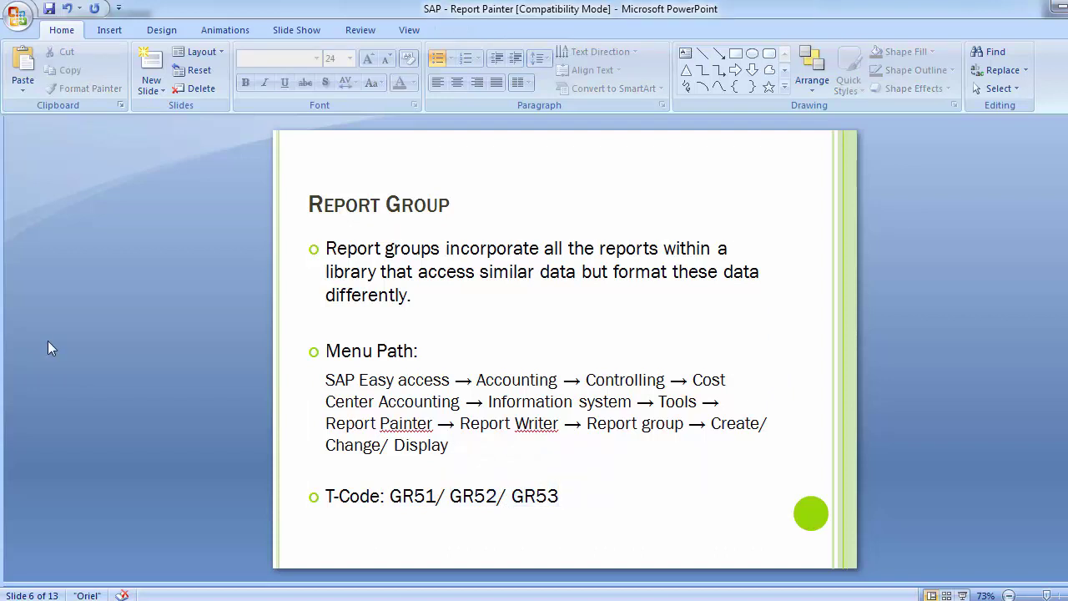
# Switch to SAP Easy Access and start transaction GR51 for creating a report group.
pyautogui.hotkey('alt', 'Tab')
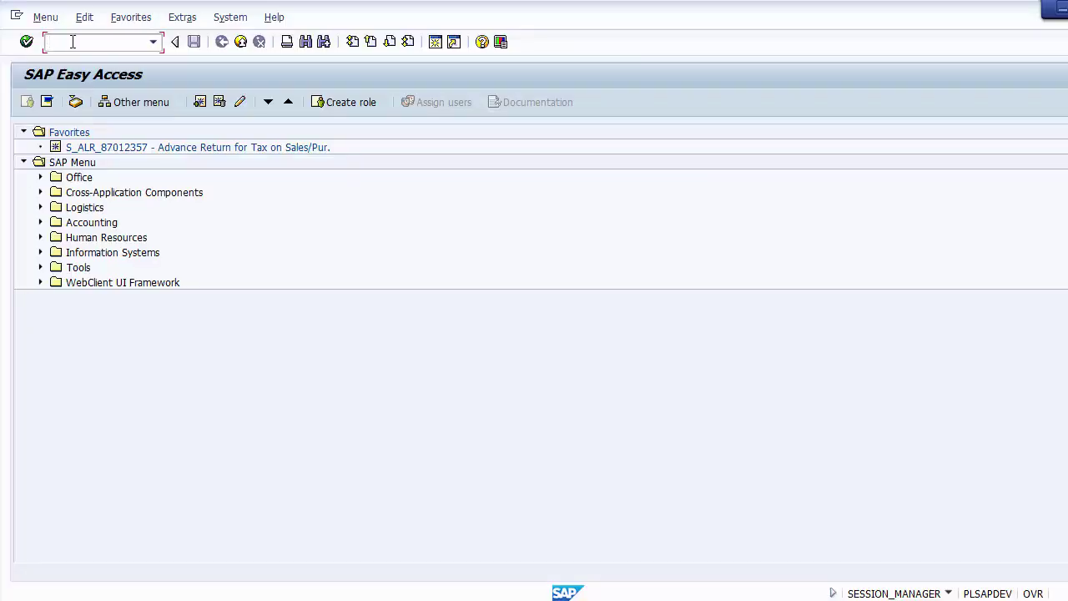
pyautogui.write('GR51')
pyautogui.press('Return')
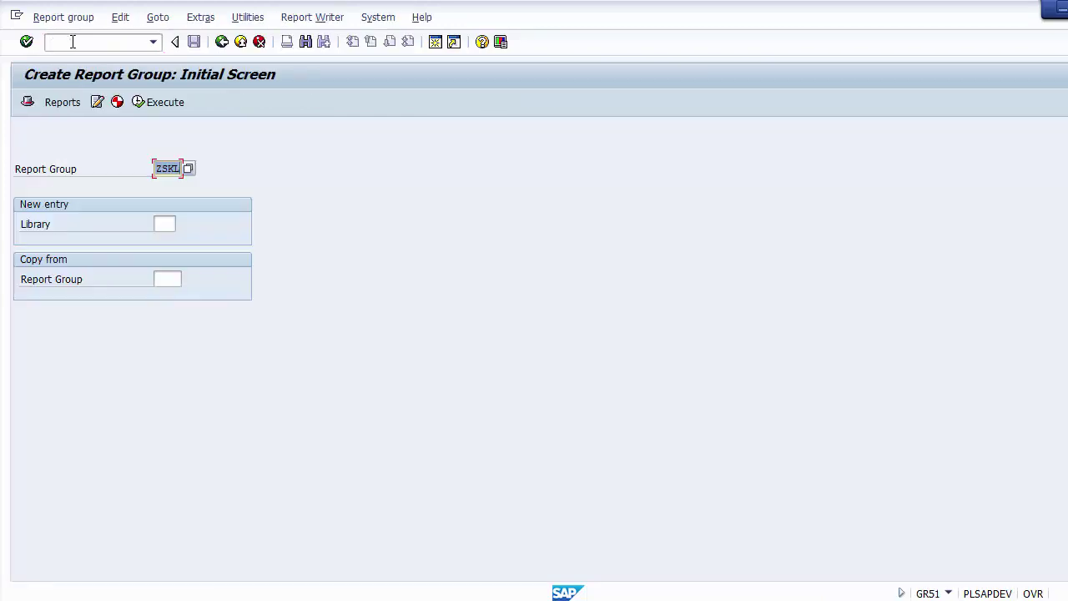
# For the new report group ZSKL, enter 1SKL as the report group to copy from.
pyautogui.click(43, 171)
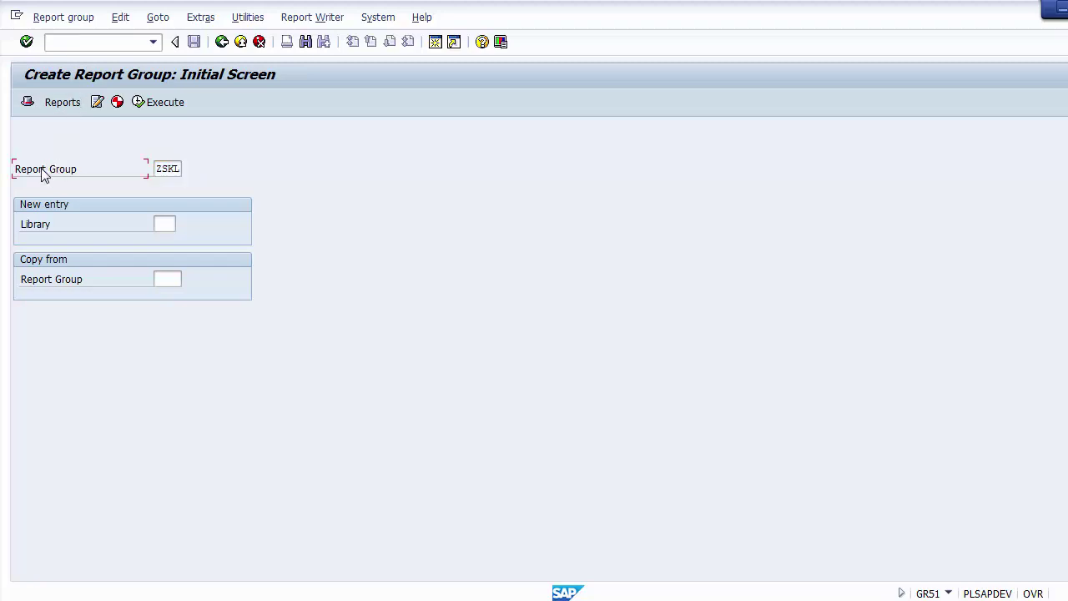
pyautogui.click(157, 169)
pyautogui.press('Tab')
pyautogui.press('Tab')
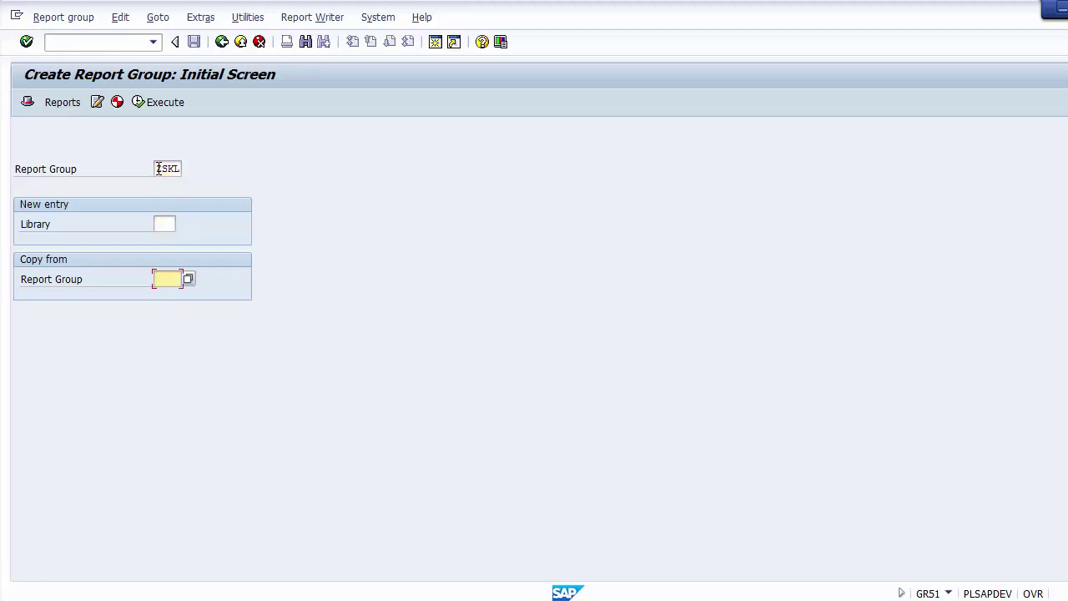
pyautogui.write('1')
pyautogui.press('Down')
pyautogui.press('Return')
# Browse the list of report groups available for copying and select 1SKL, Range: Cost Centers, as the source.
pyautogui.click(187, 280)
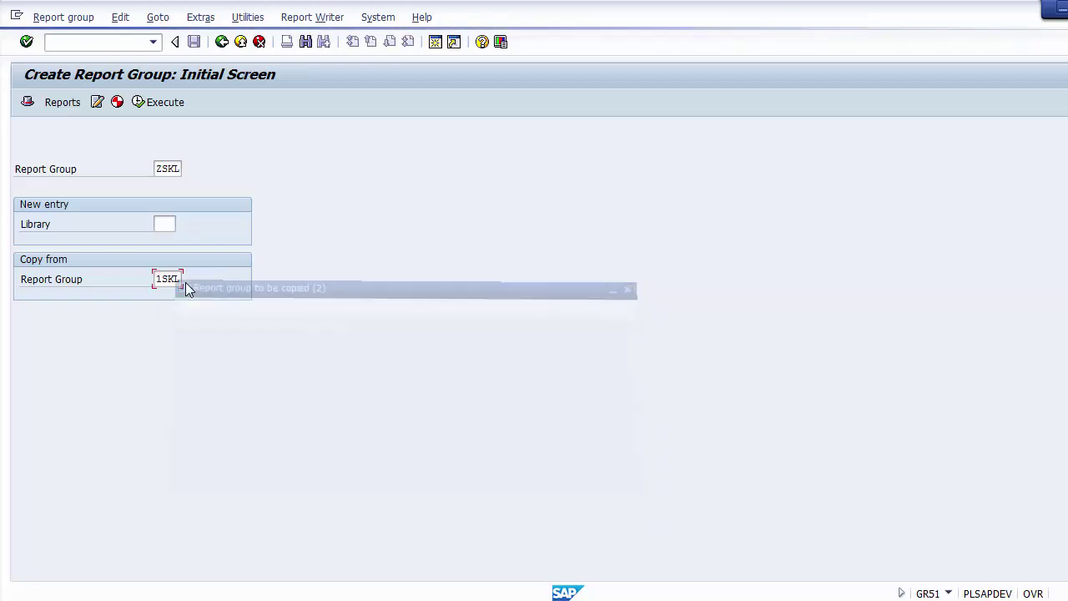
pyautogui.press('Down')
pyautogui.press('Down')
pyautogui.press('Down')
pyautogui.press('Down')
pyautogui.press('Down')
pyautogui.press('Down')
pyautogui.press('Down')
pyautogui.press('Down')
pyautogui.press('Down')
pyautogui.press('Down')
pyautogui.press('Down')
pyautogui.press('Down')
pyautogui.press('Down')
pyautogui.press('Down')
pyautogui.press('Down')
pyautogui.press('Down')
pyautogui.press('Down')
pyautogui.press('Down')
pyautogui.press('Down')
pyautogui.press('Down')
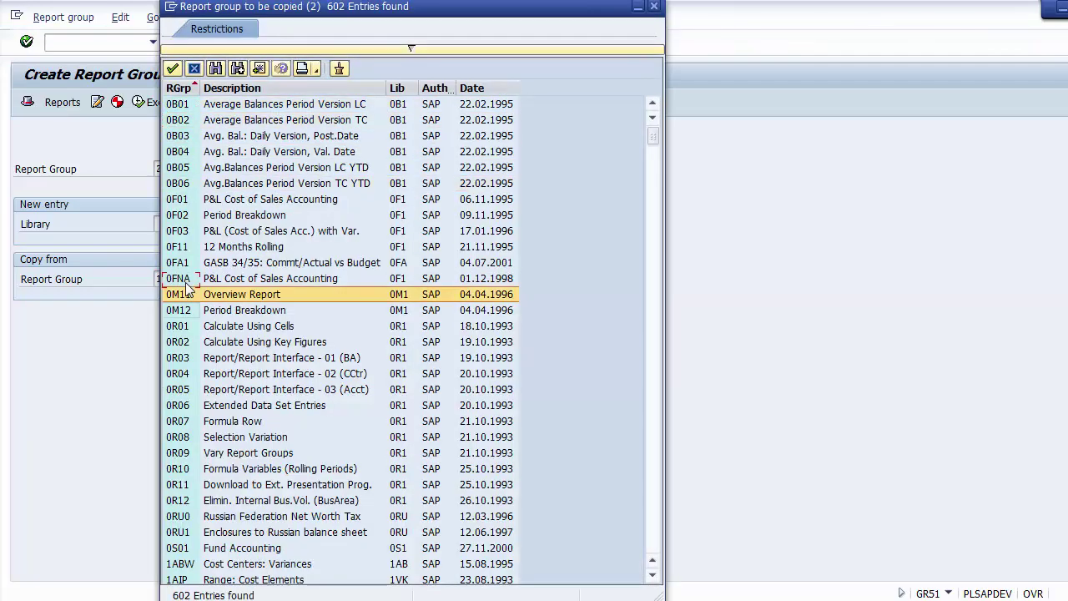
pyautogui.press('Down')
pyautogui.press('Down')
pyautogui.press('Down')
pyautogui.press('Down')
pyautogui.press('Down')
pyautogui.press('Down')
pyautogui.press('Down')
pyautogui.press('Down')
pyautogui.press('Down')
pyautogui.press('Down')
pyautogui.press('Down')
pyautogui.press('Down')
pyautogui.press('Down')
pyautogui.press('Down')
pyautogui.press('Down')
pyautogui.press('Down')
pyautogui.press('Down')
pyautogui.press('Down')
pyautogui.press('Down')
pyautogui.press('Down')
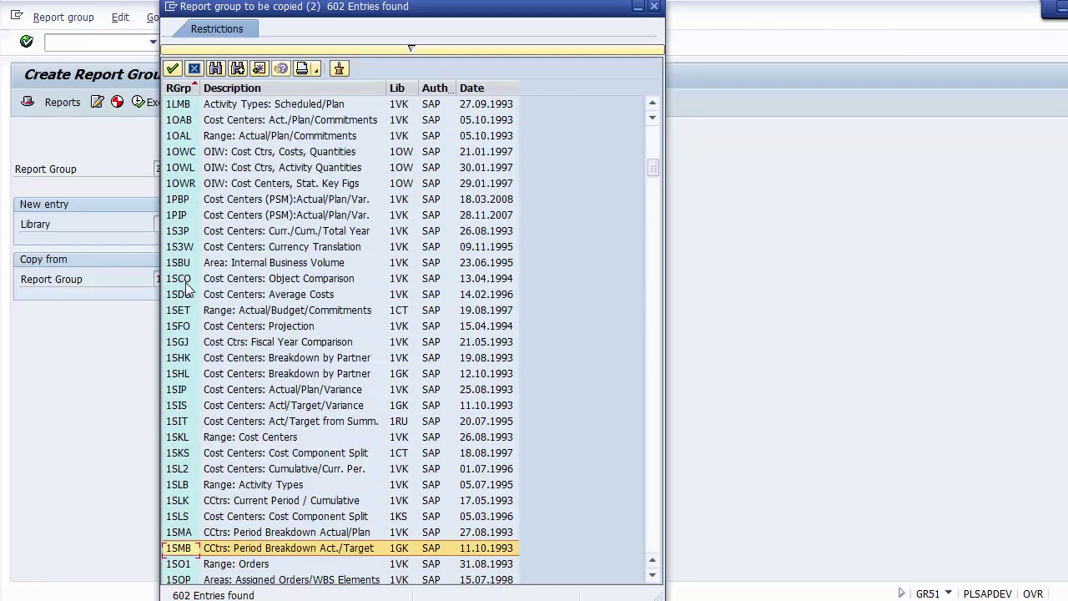
pyautogui.press('Up')
pyautogui.press('Up')
pyautogui.press('Up')
pyautogui.press('Up')
pyautogui.press('Up')
pyautogui.press('Up')
pyautogui.press('Up')
pyautogui.press('Up')
pyautogui.press('Up')
pyautogui.press('Up')
pyautogui.press('Up')
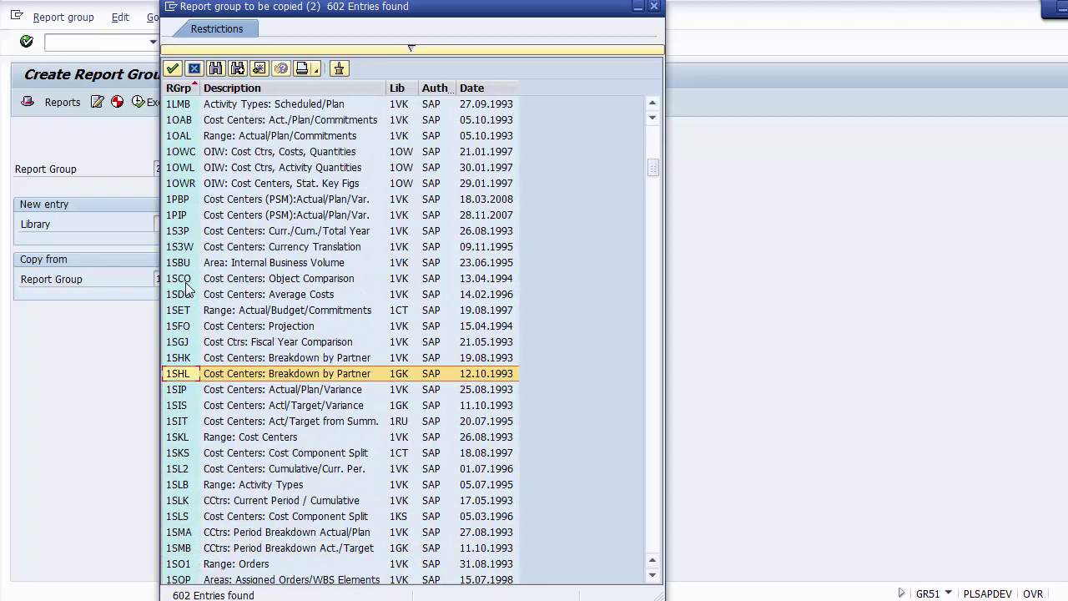
pyautogui.press('Up')
pyautogui.press('Up')
pyautogui.press('Up')
pyautogui.press('Up')
pyautogui.press('Up')
pyautogui.press('Up')
pyautogui.press('Up')
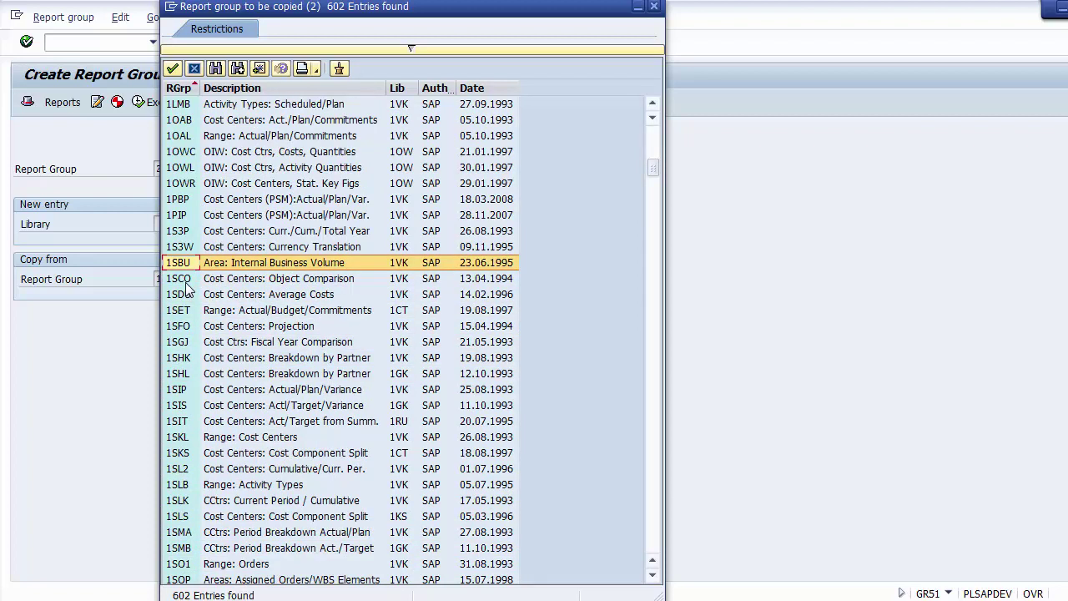
pyautogui.press('Down')
pyautogui.press('Down')
pyautogui.press('Down')
pyautogui.press('Down')
pyautogui.press('Down')
pyautogui.press('Down')
pyautogui.press('Down')
pyautogui.press('Down')
pyautogui.press('Down')
pyautogui.press('Down')
pyautogui.press('Down')
pyautogui.press('Down')
pyautogui.press('Down')
pyautogui.press('Down')
pyautogui.press('Down')
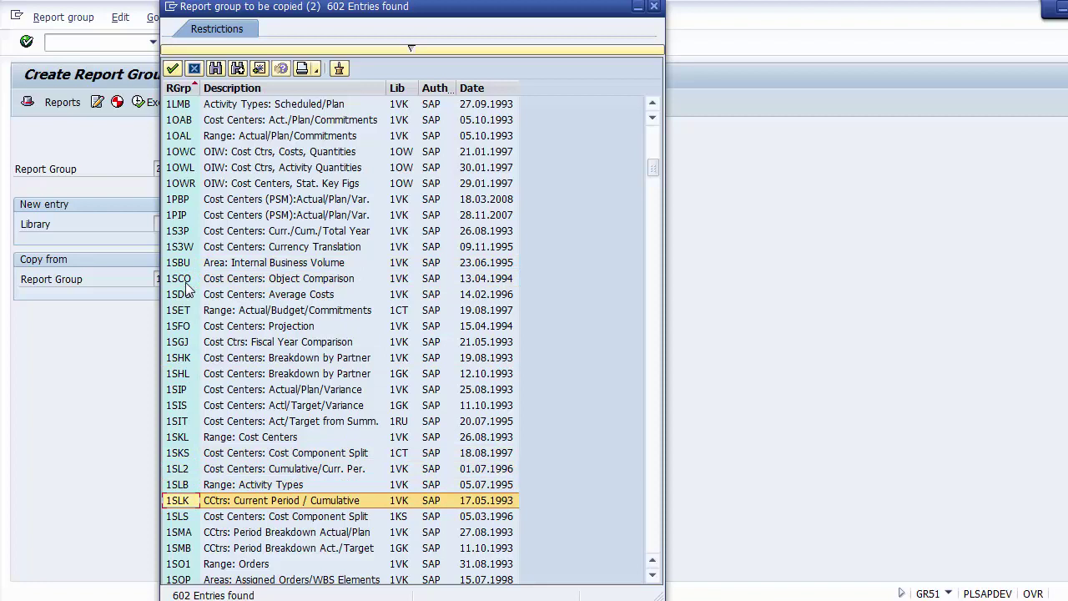
pyautogui.press('Down')
pyautogui.press('Up')
pyautogui.press('Up')
pyautogui.press('Up')
pyautogui.press('Up')
pyautogui.press('Up')
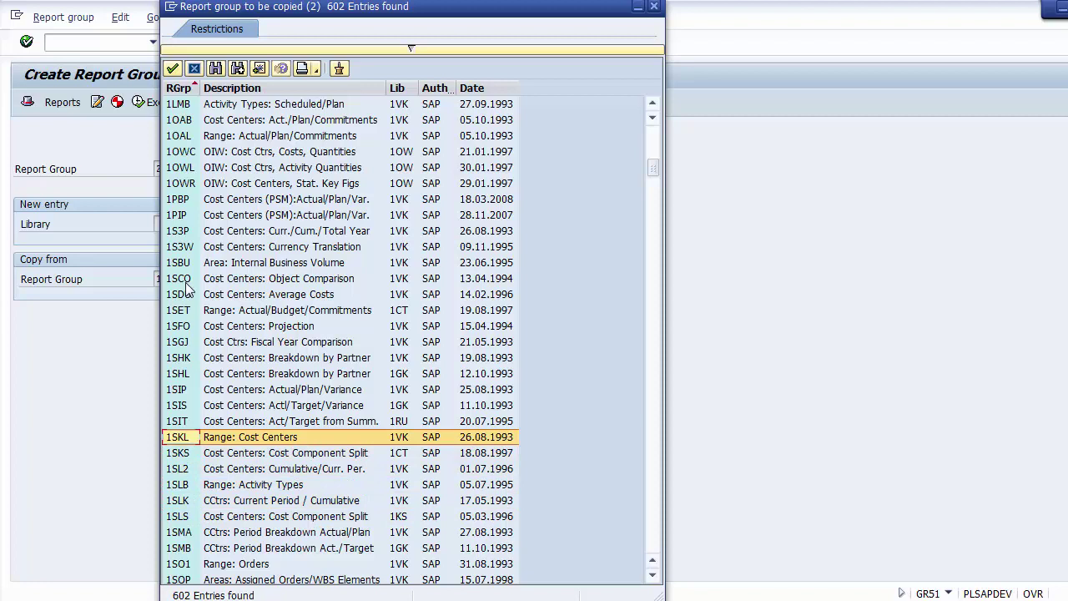
pyautogui.doubleClick(214, 436)
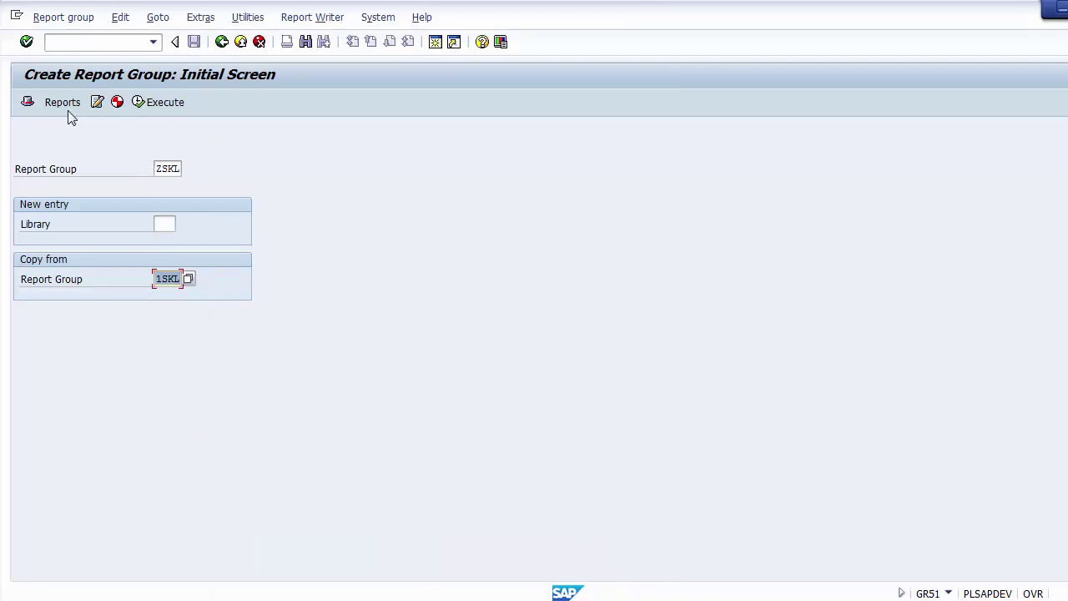
# Open the header of new report group ZSKL and set its description to Testing Report Cost Center.
pyautogui.press('Return')
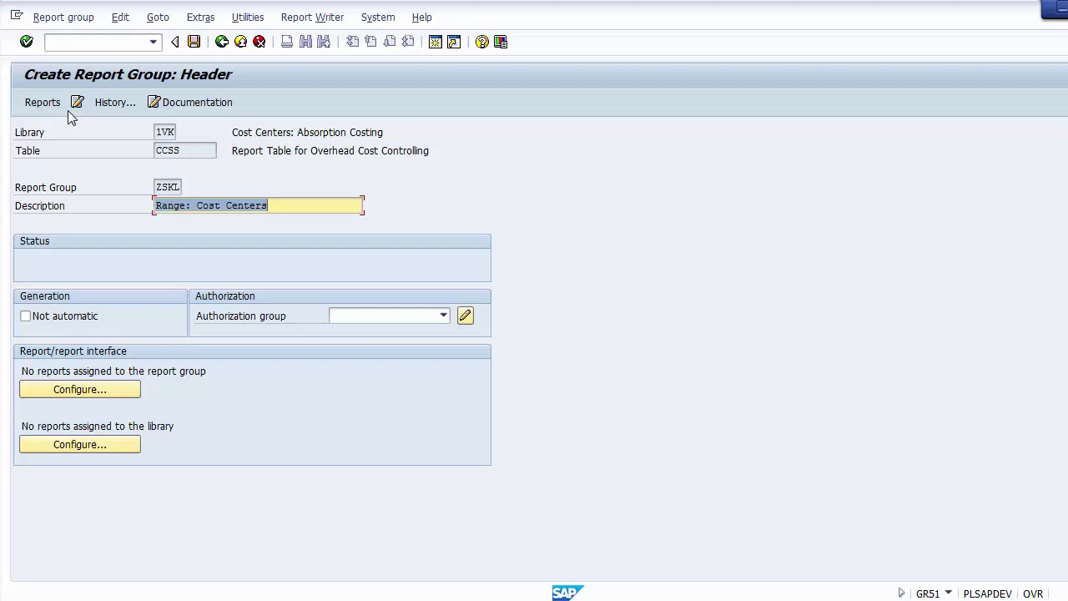
pyautogui.press('End')
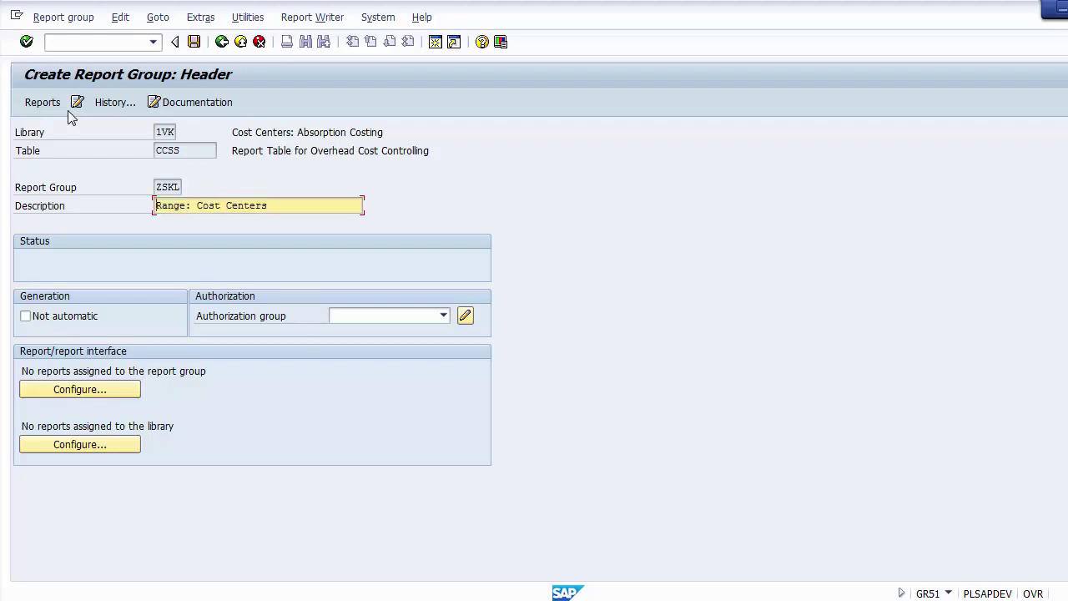
pyautogui.write('Testing Report Cost Center')
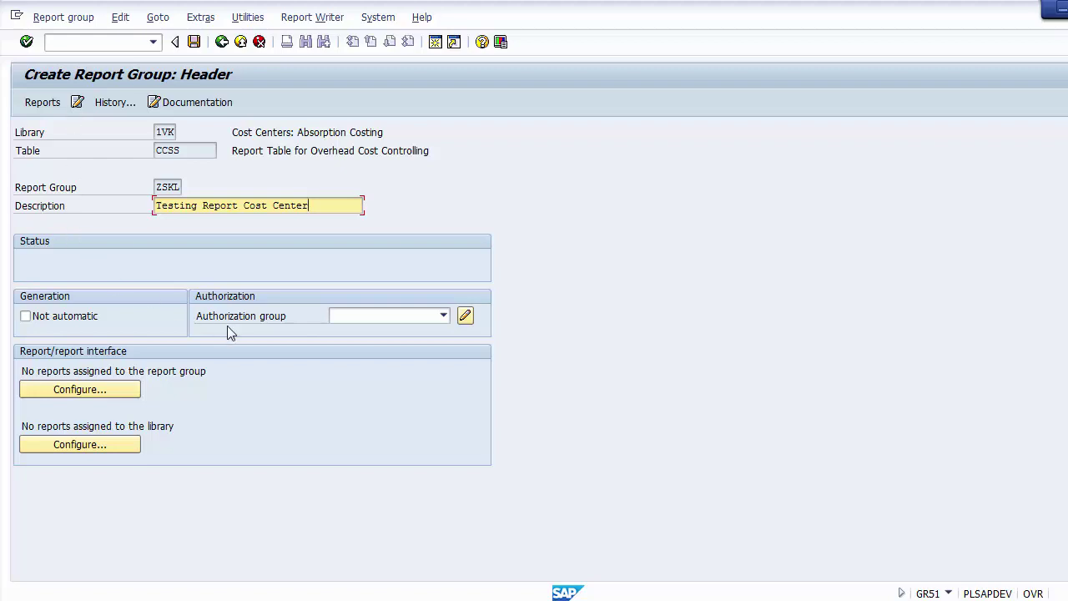
# Check the authorization group choices and try to configure the reports assigned to the report group.
pyautogui.click(373, 317)
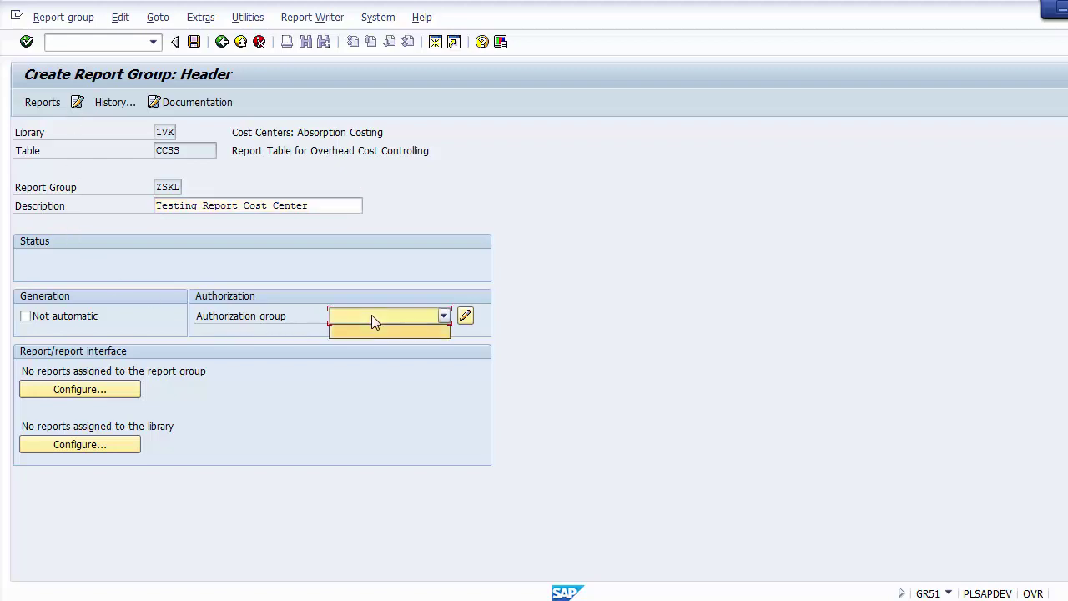
pyautogui.click(341, 289)
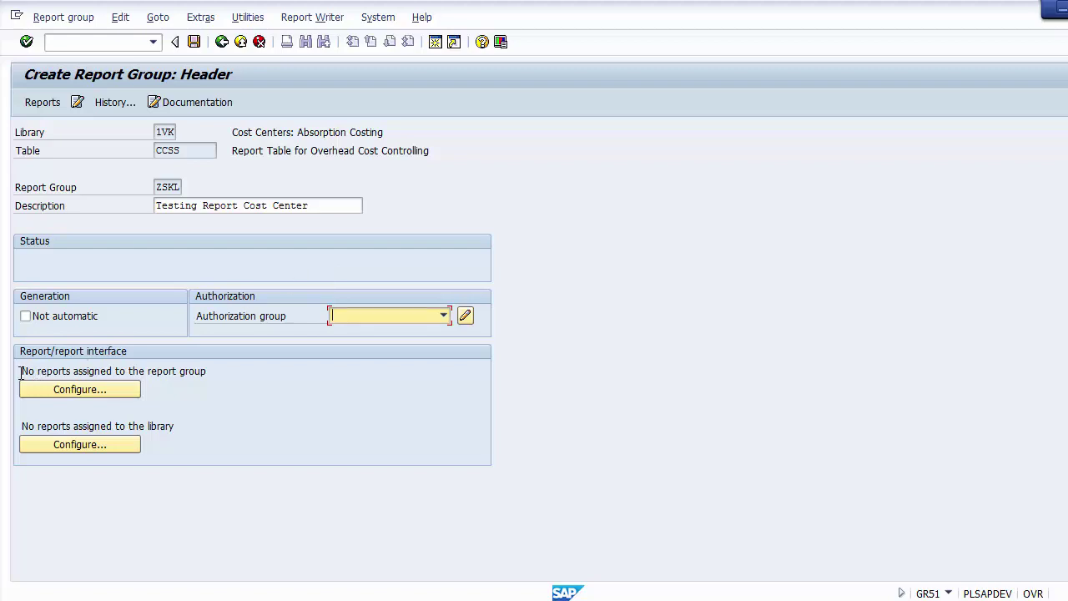
pyautogui.moveTo(20, 373); pyautogui.dragTo(212, 376)
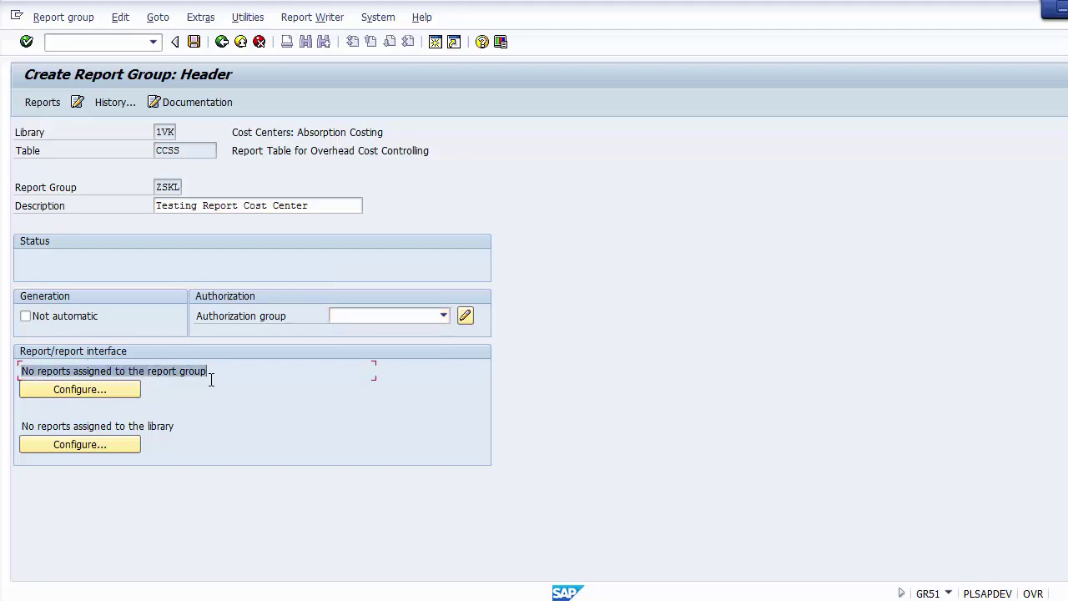
pyautogui.click(81, 390)
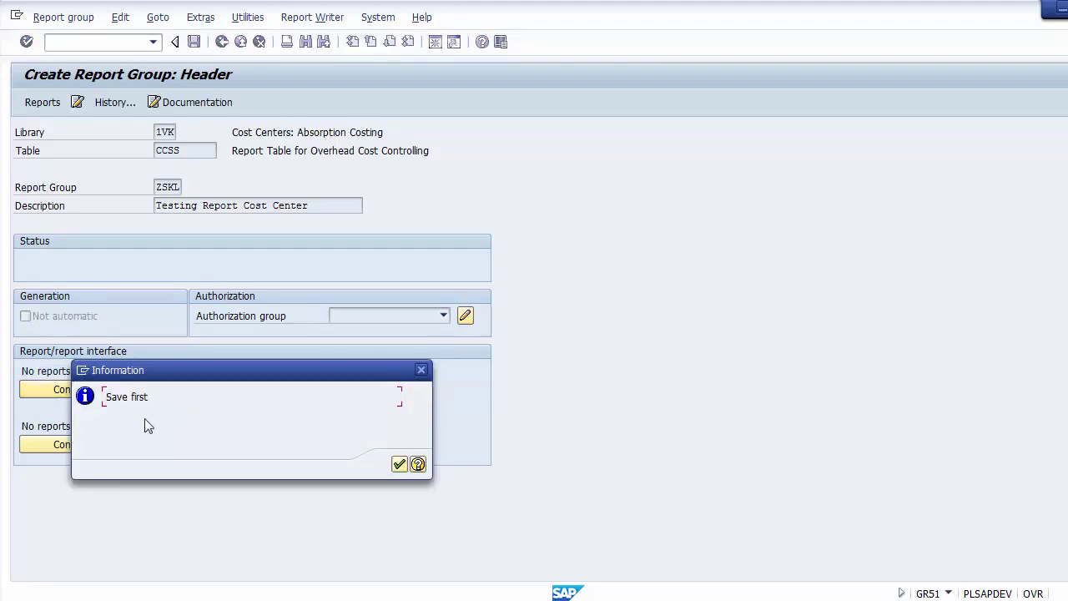
pyautogui.click(399, 464)
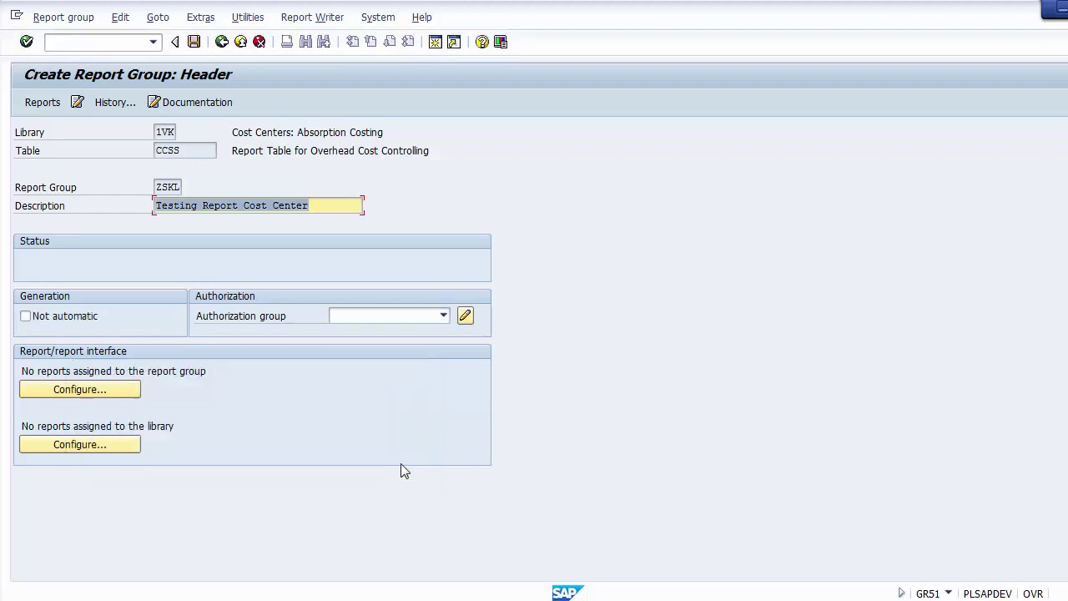
# Save report group ZSKL and open its header in change mode.
pyautogui.click(195, 44)
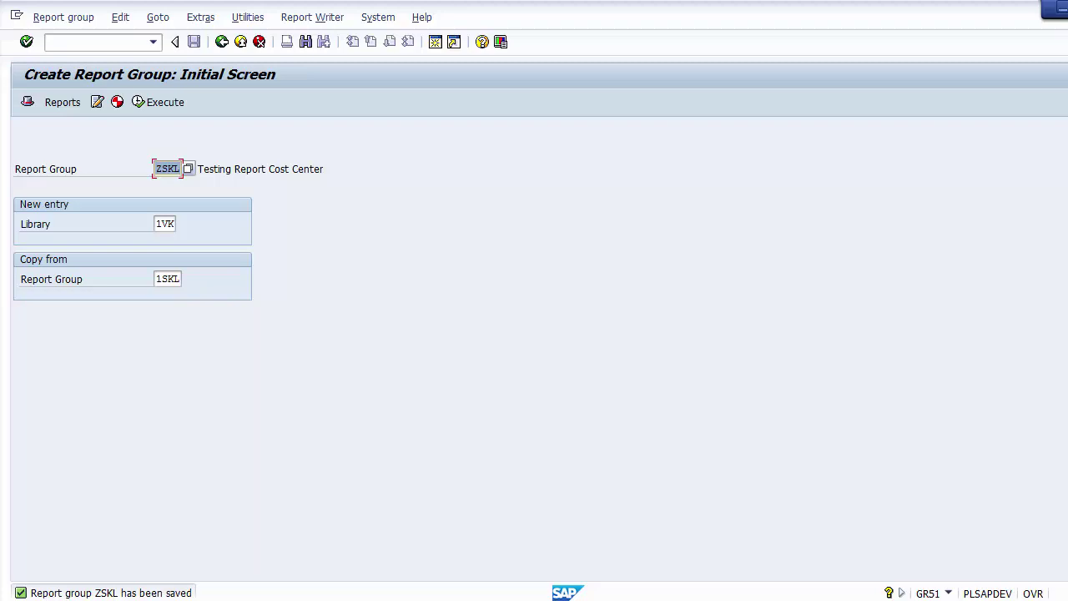
pyautogui.click(28, 103)
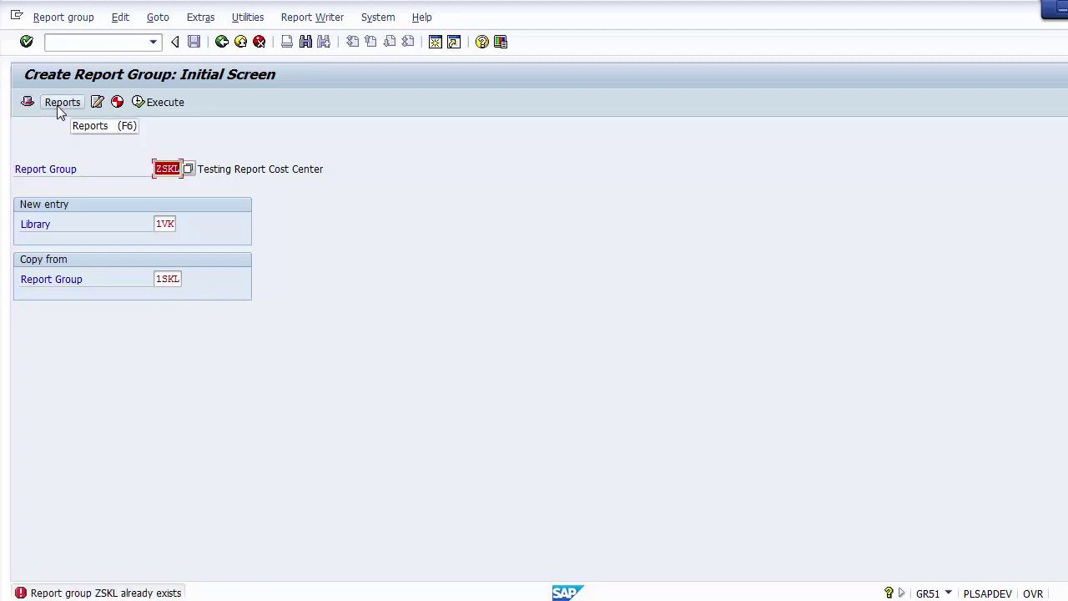
pyautogui.click(59, 17)
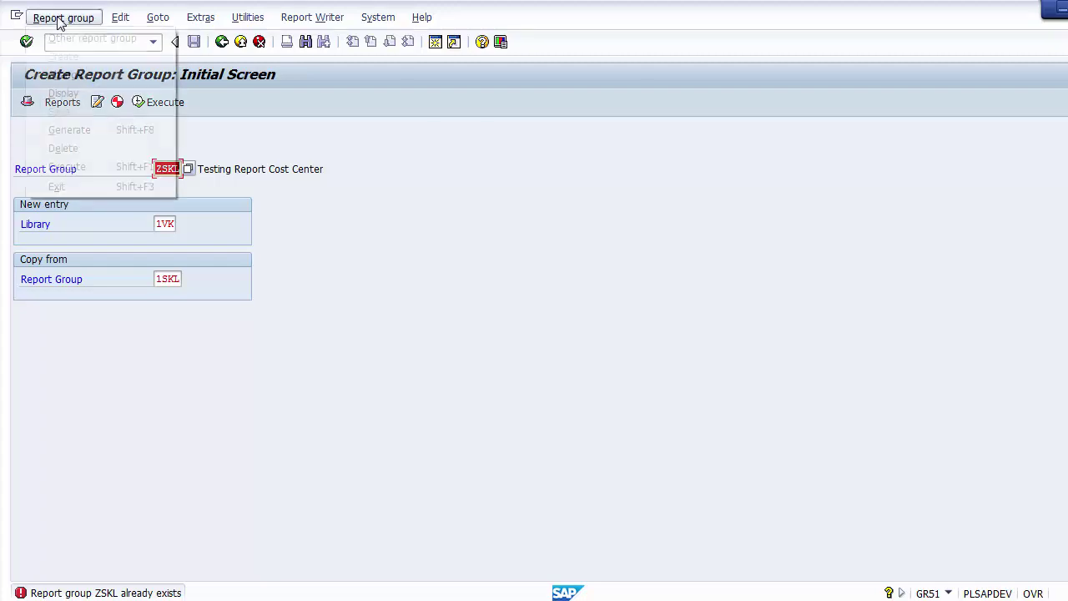
pyautogui.click(65, 77)
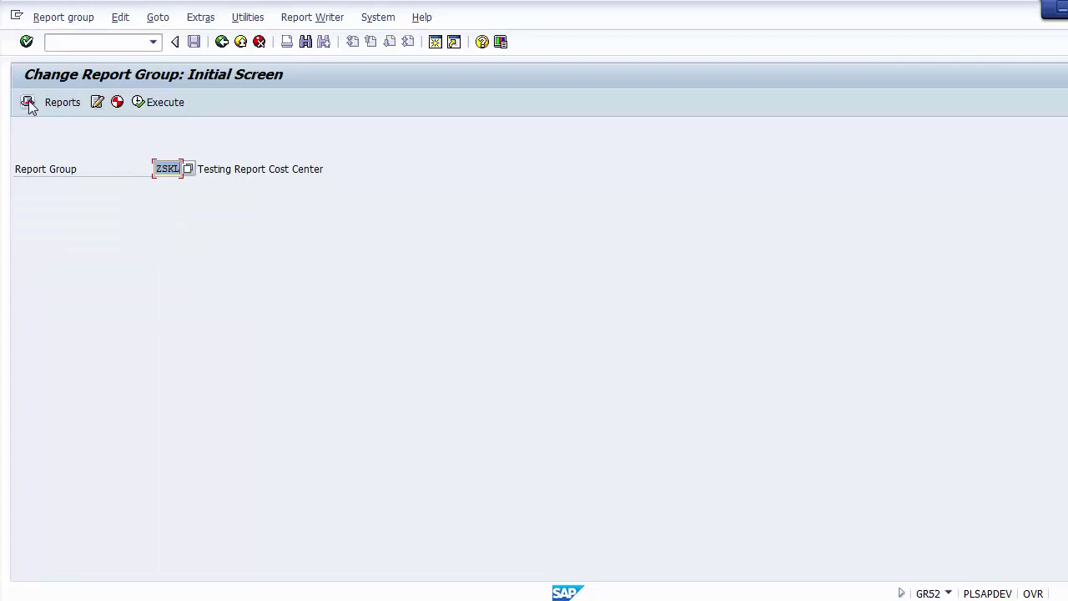
pyautogui.click(28, 102)
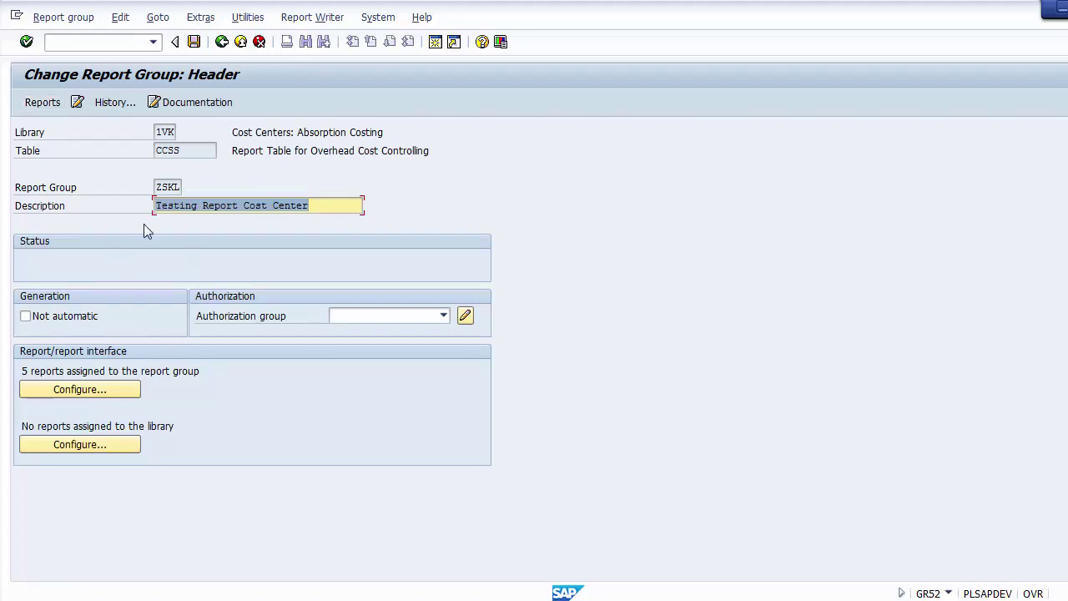
# Review report group ZSKL's header details and open the configuration of the reports assigned to the group.
pyautogui.moveTo(154, 187); pyautogui.dragTo(324, 211)
pyautogui.click(131, 259)
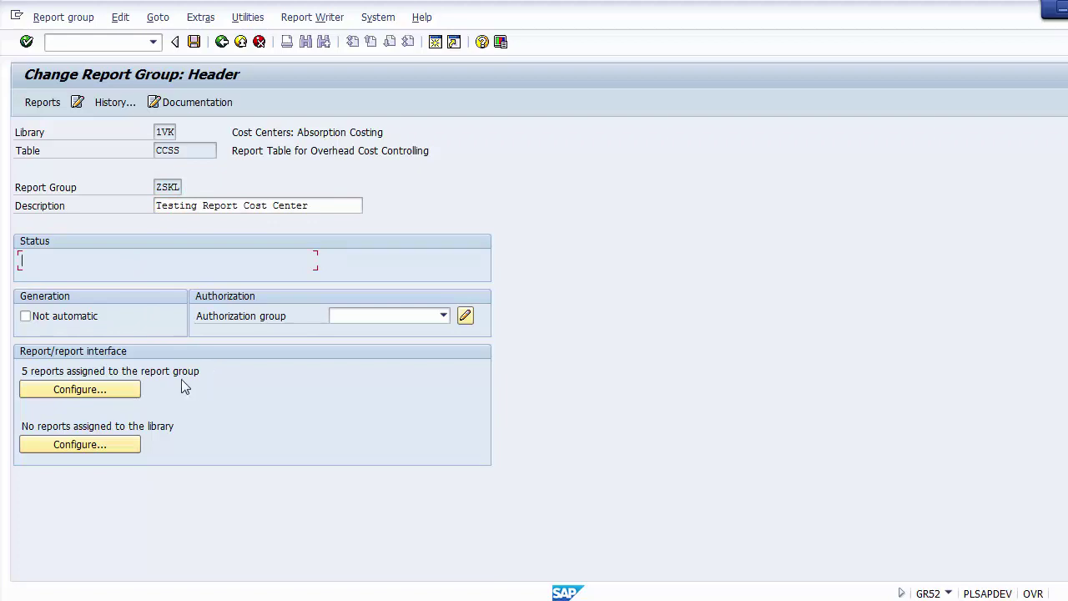
pyautogui.moveTo(21, 371); pyautogui.dragTo(217, 373)
pyautogui.click(217, 372)
pyautogui.click(80, 389)
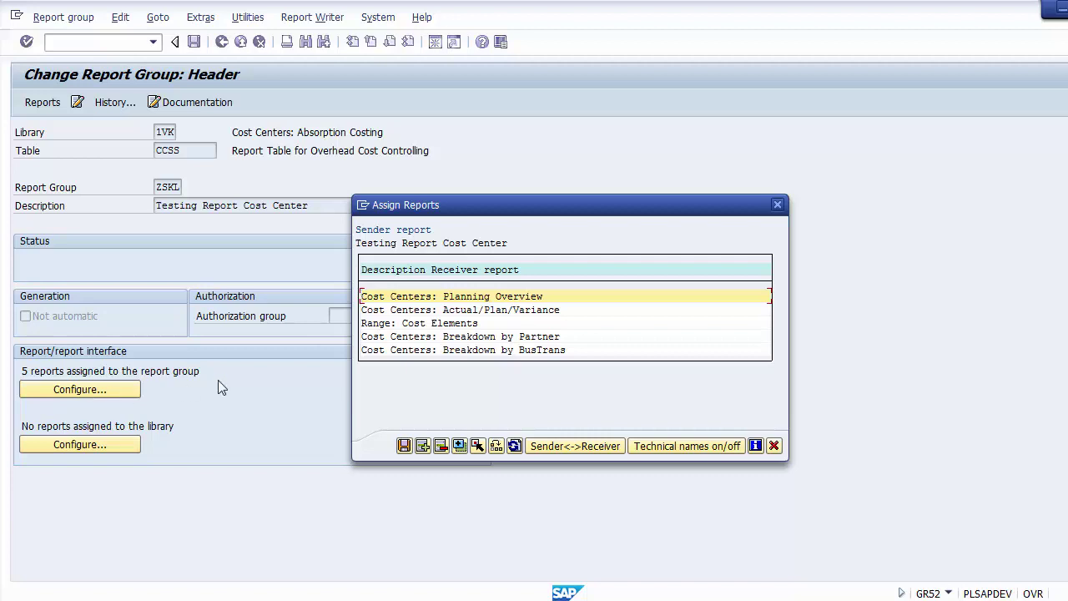
# Show technical names for the assigned reports and look over the receiver reports.
pyautogui.click(665, 446)
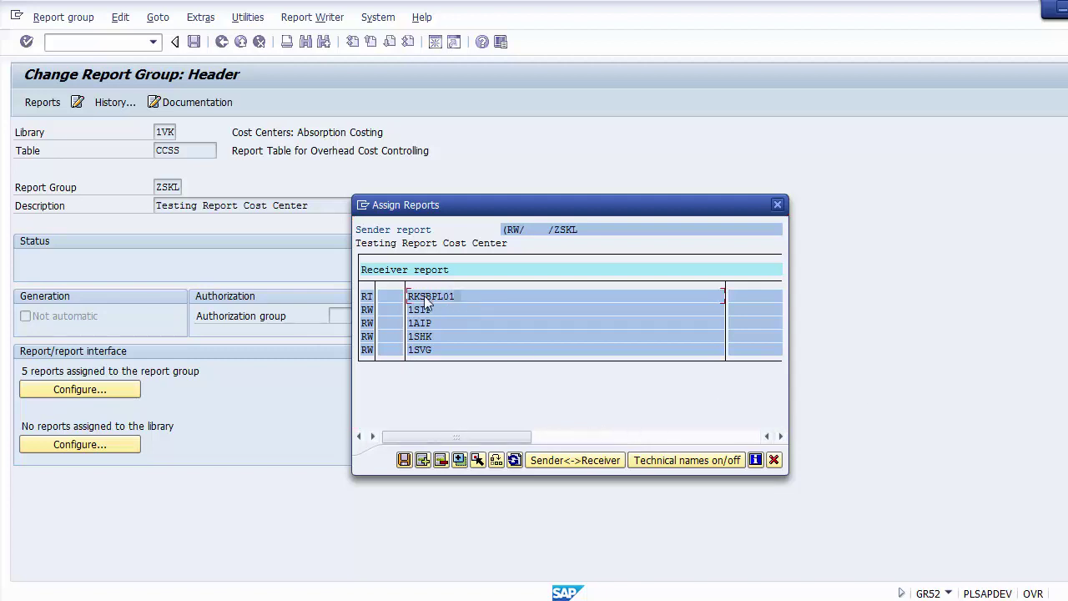
pyautogui.click(421, 323)
pyautogui.click(422, 351)
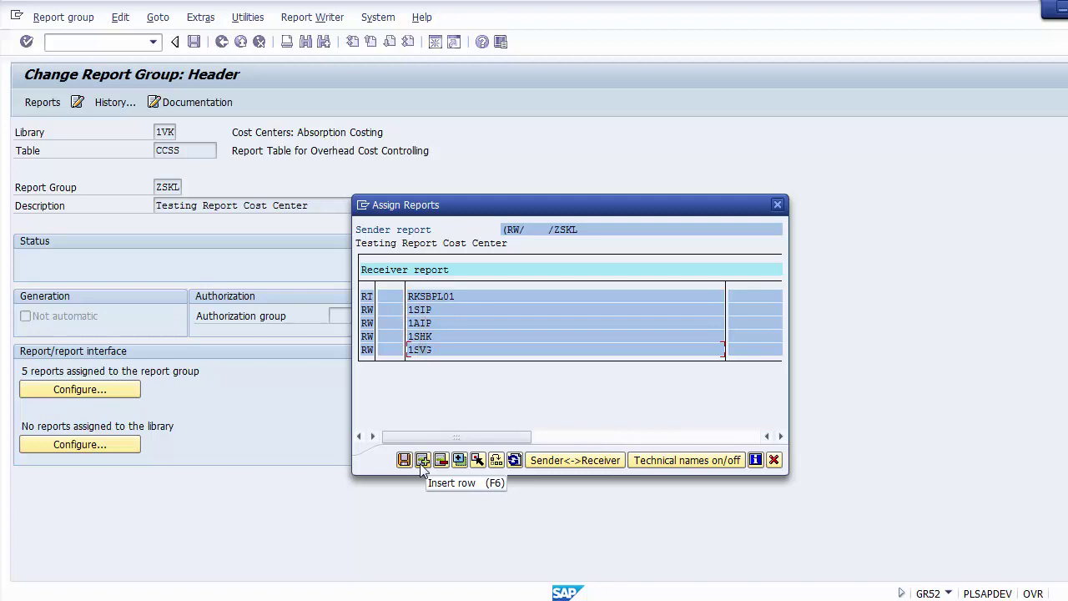
# Insert a new receiver report for report group ZSKL and choose Transaction (TR) as its report type.
pyautogui.click(422, 464)
pyautogui.click(422, 461)
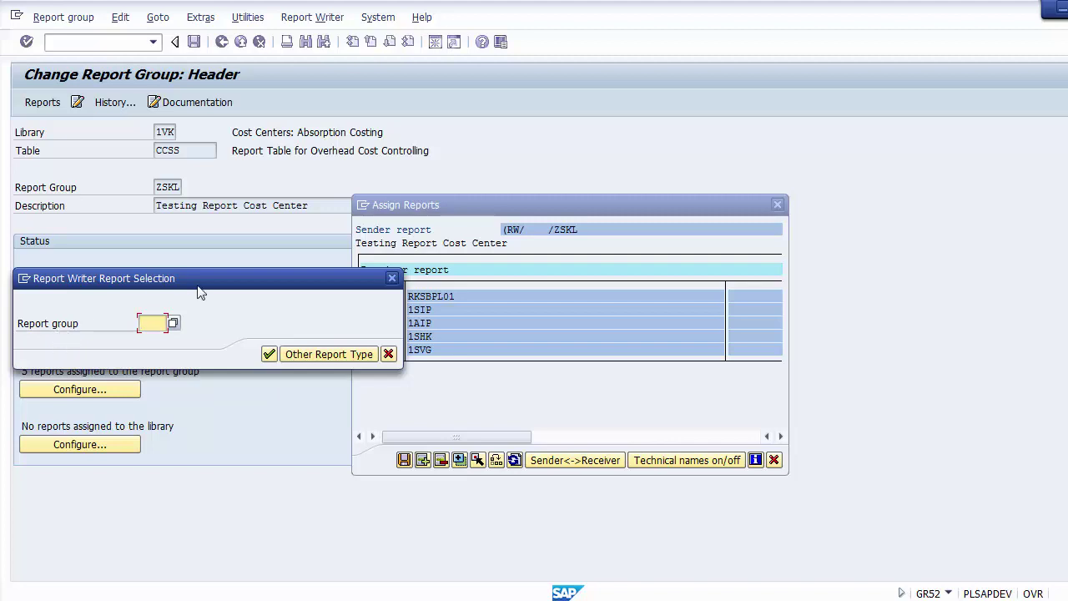
pyautogui.click(332, 353)
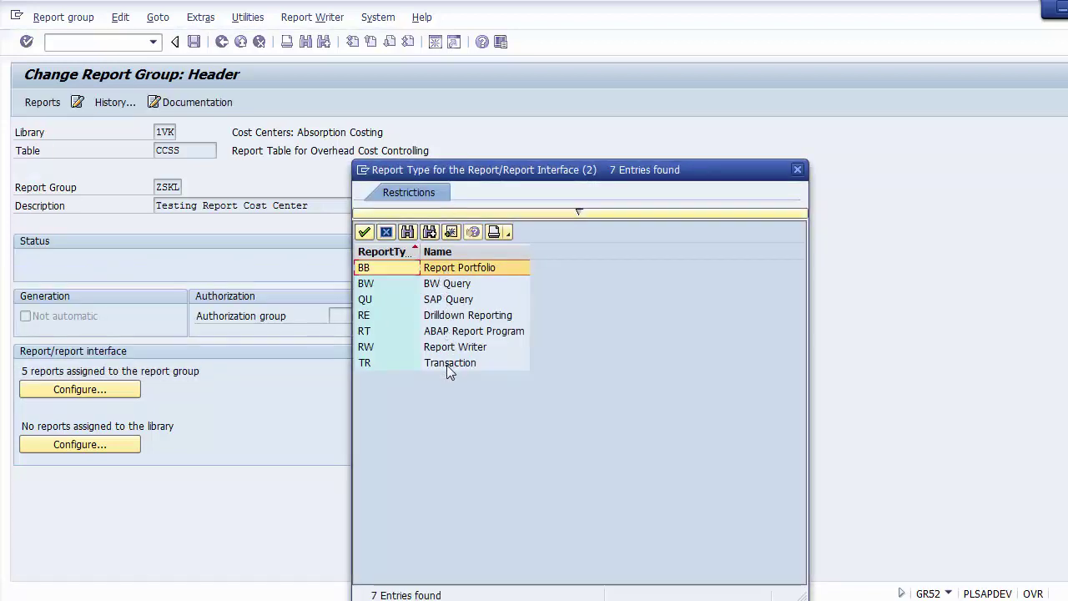
pyautogui.click(471, 322)
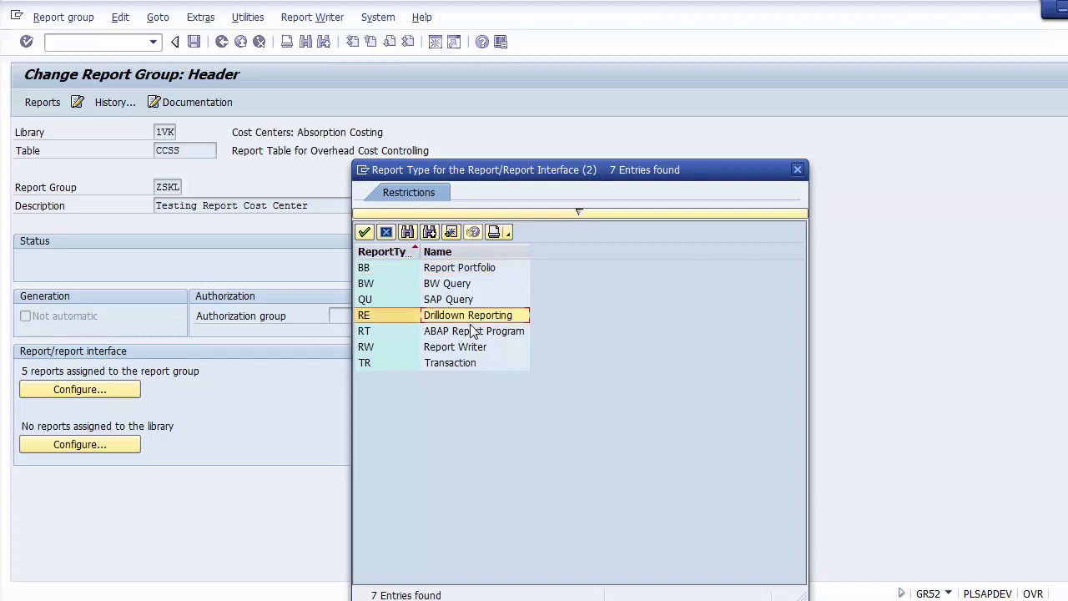
pyautogui.click(469, 332)
pyautogui.click(466, 348)
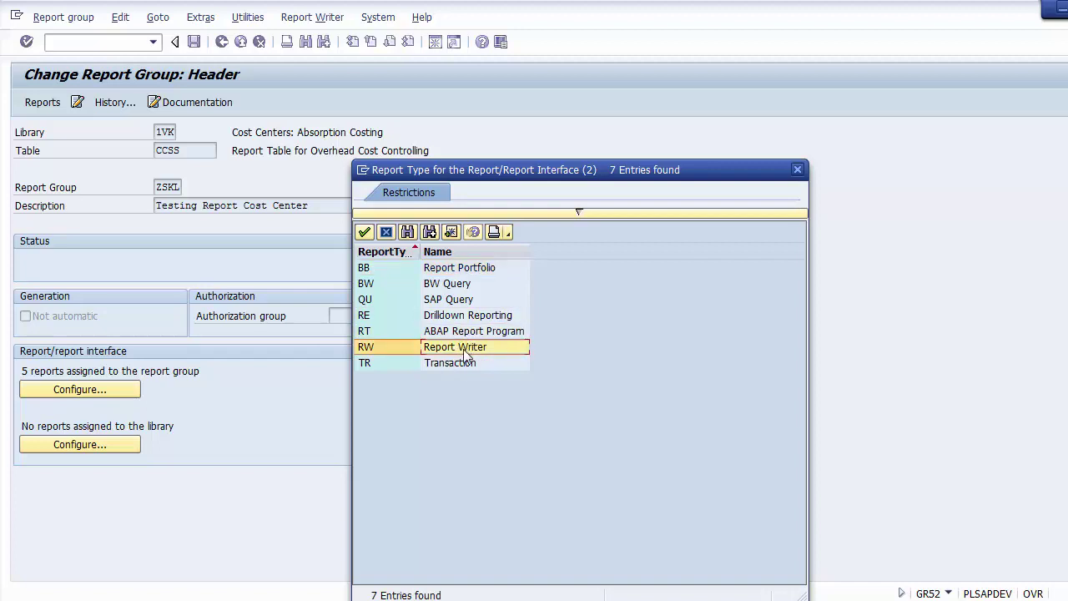
pyautogui.click(453, 364)
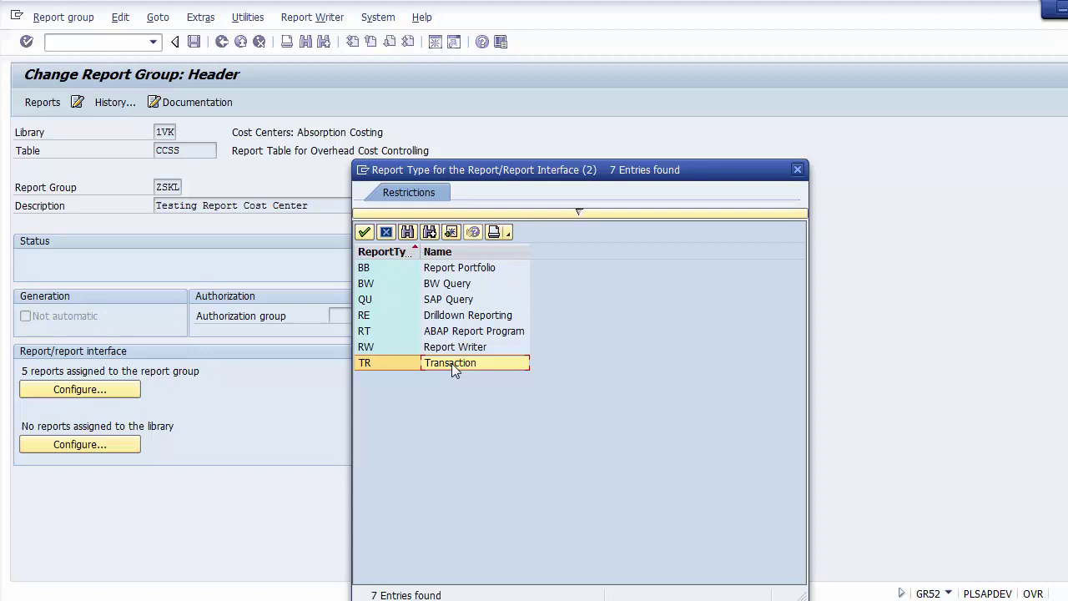
pyautogui.doubleClick(451, 363)
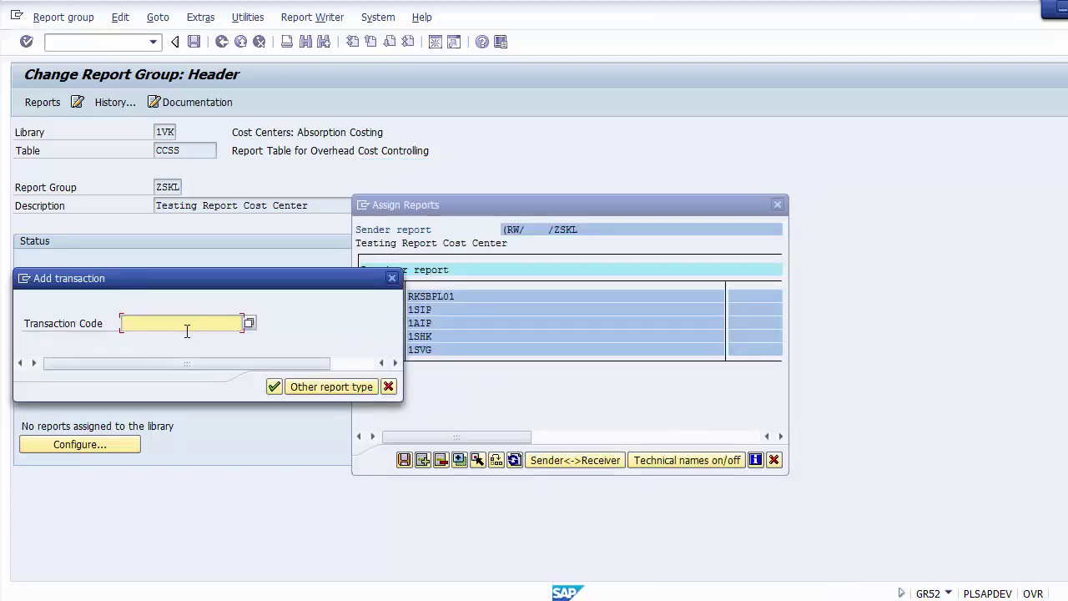
# Enter transaction code ksb1 as the receiver report and save the report assignments.
pyautogui.click(187, 329)
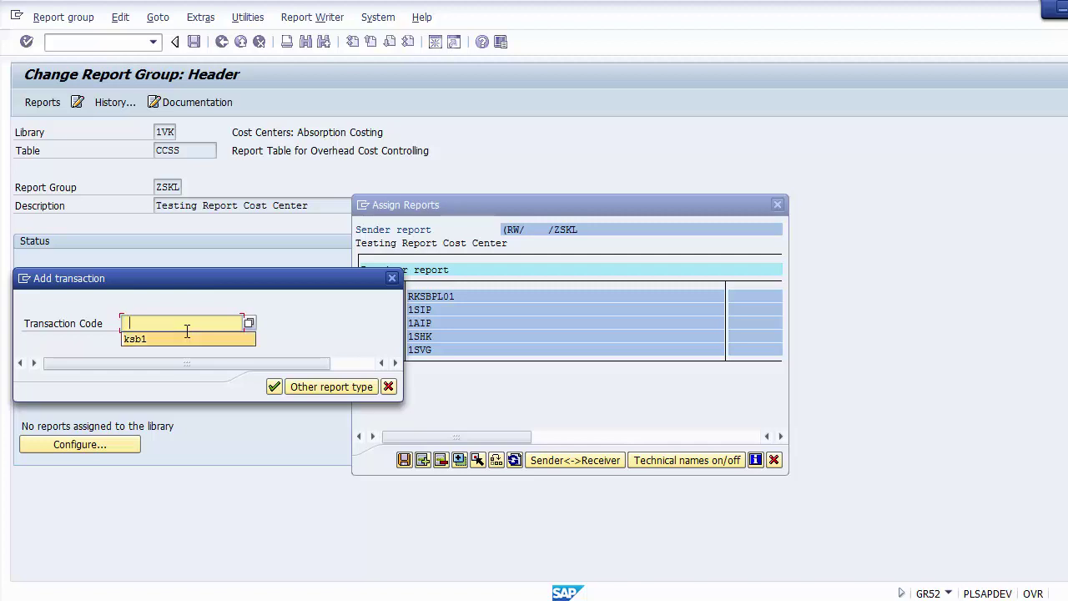
pyautogui.click(187, 333)
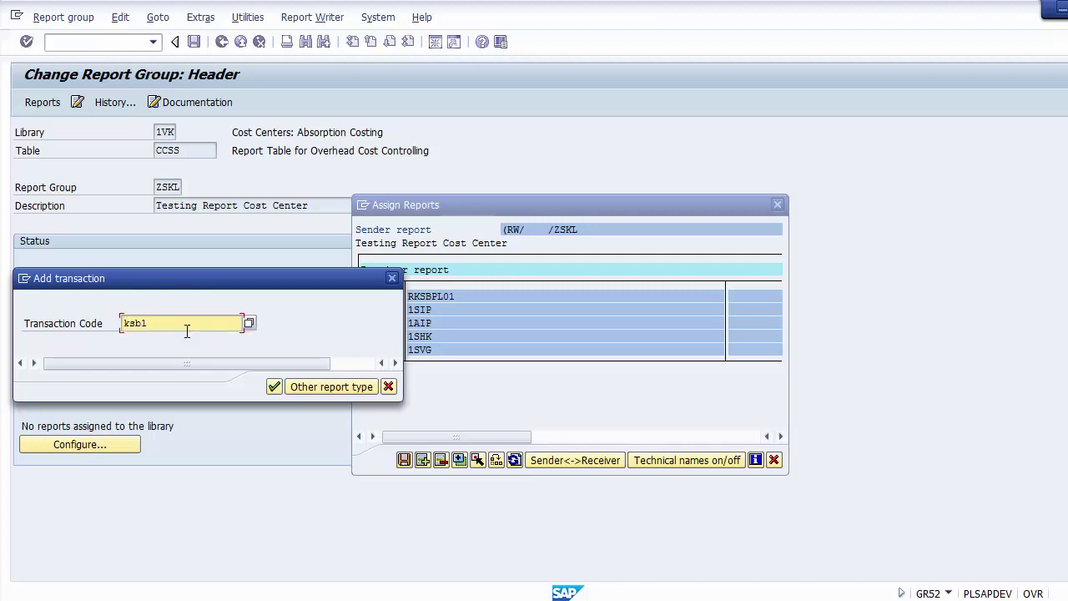
pyautogui.moveTo(164, 323); pyautogui.dragTo(77, 311)
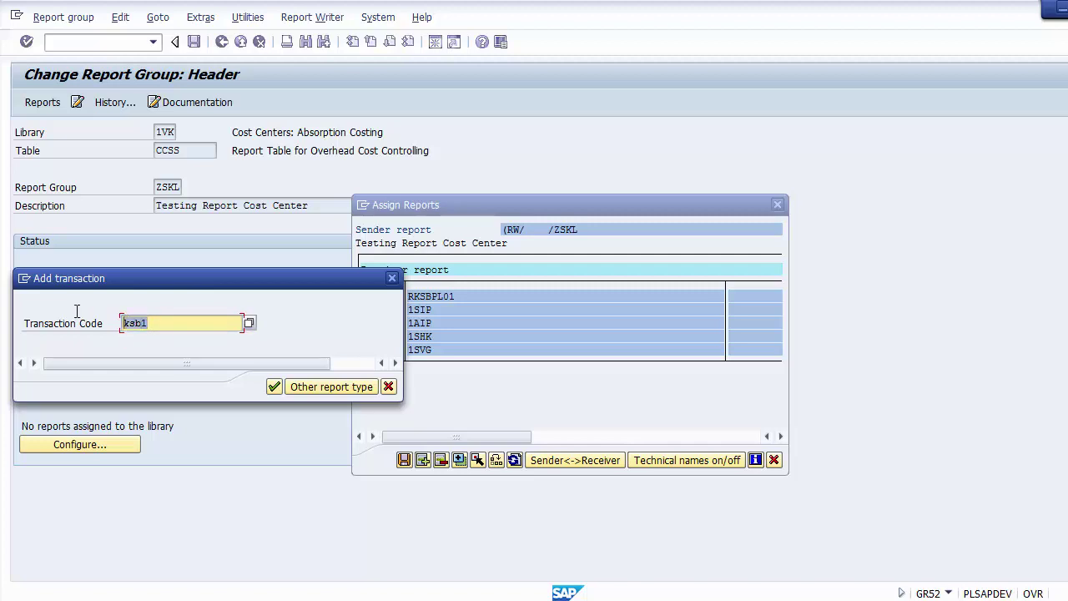
pyautogui.click(275, 387)
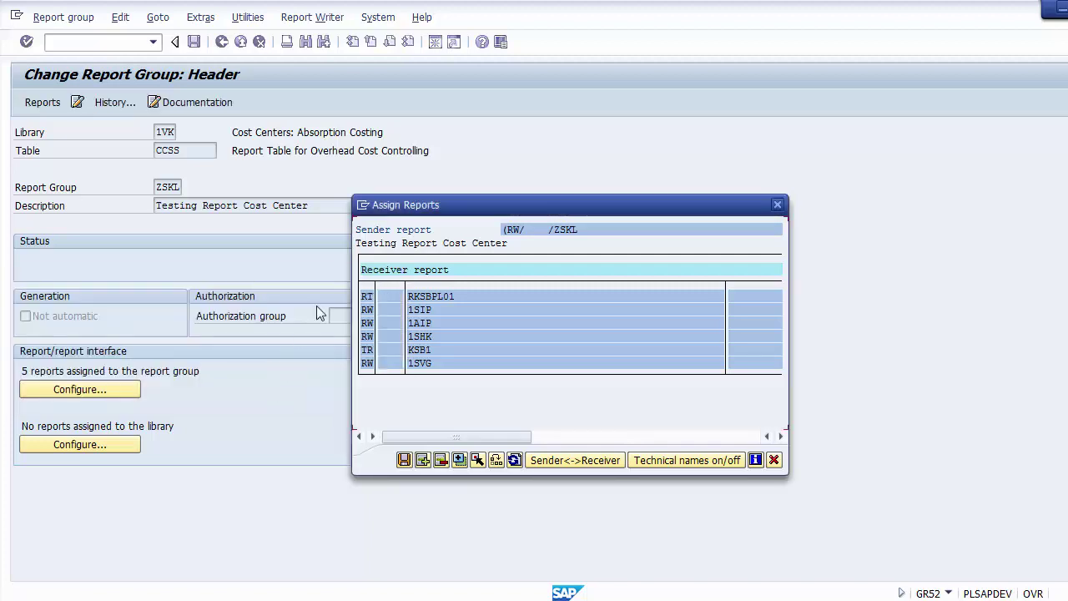
pyautogui.click(411, 351)
pyautogui.click(404, 460)
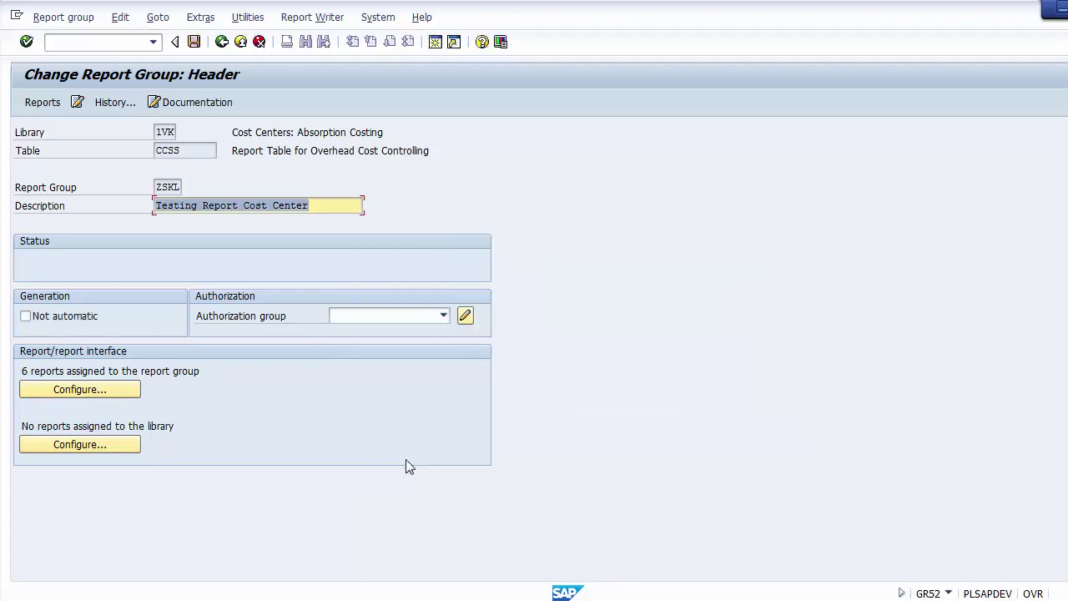
# Check the number of assigned reports and review the Cost Centers: Actual Line Items entry in the report group's assignments.
pyautogui.click(25, 370)
pyautogui.moveTo(23, 371); pyautogui.dragTo(224, 367)
pyautogui.click(225, 367)
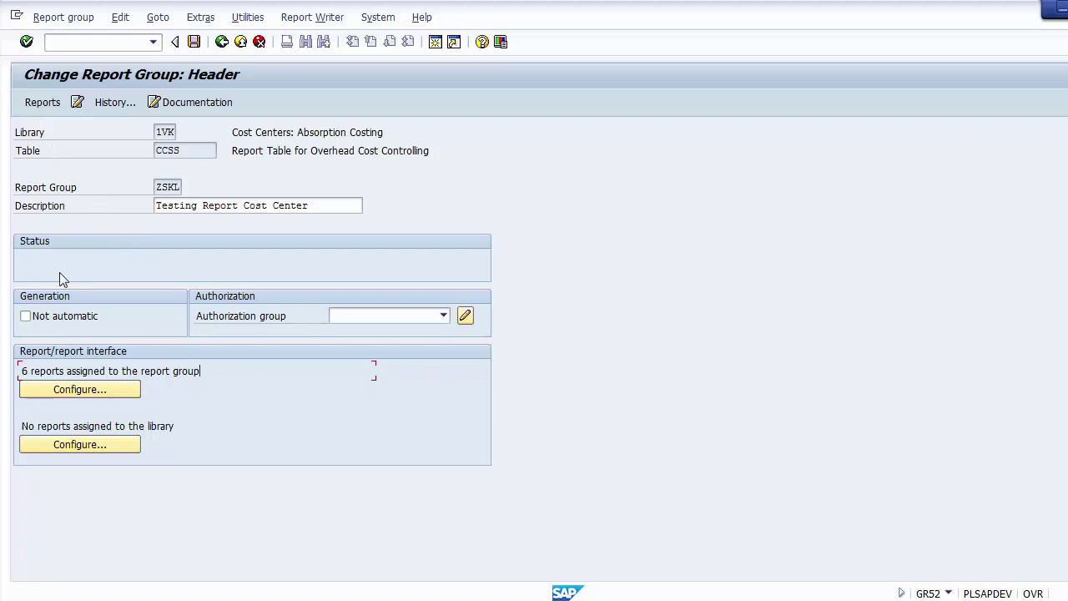
pyautogui.click(60, 390)
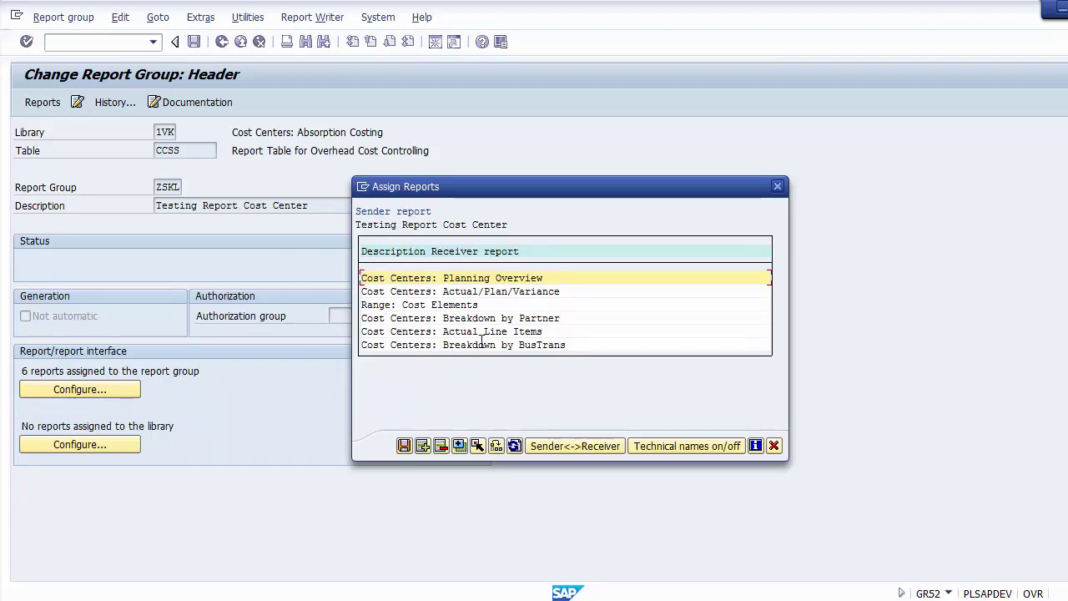
pyautogui.moveTo(545, 331); pyautogui.dragTo(360, 332)
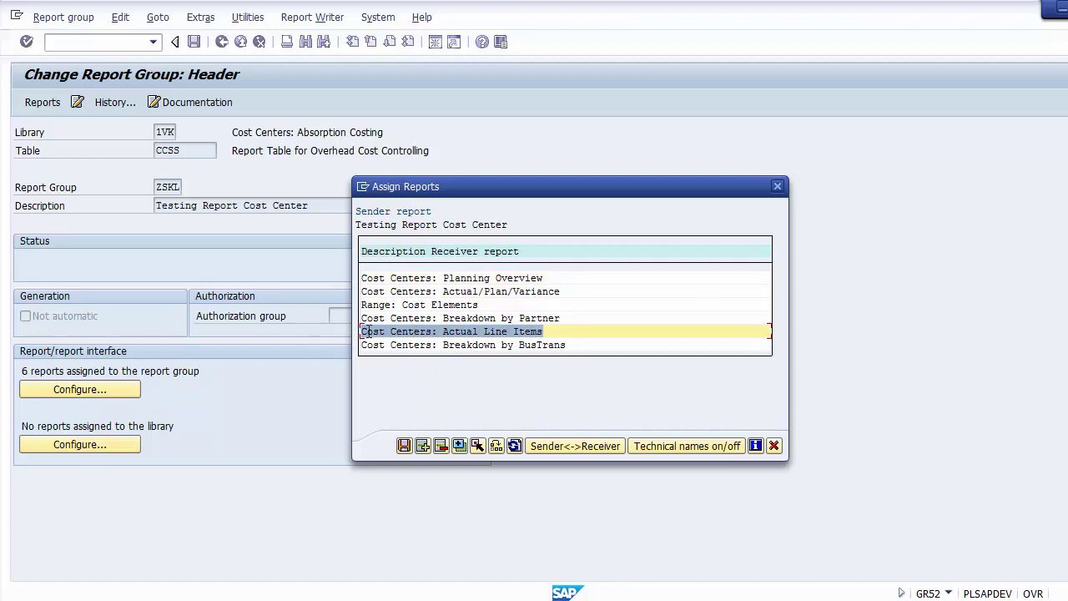
pyautogui.click(773, 445)
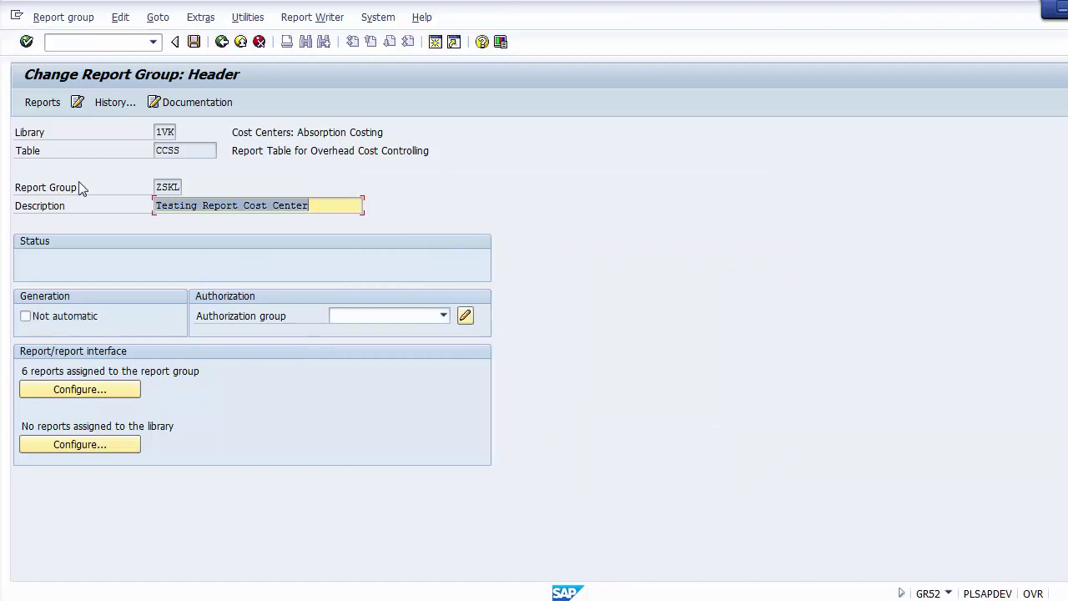
# Open the reports contained in report group ZSKL and review the entry 1SKL-001.
pyautogui.click(42, 102)
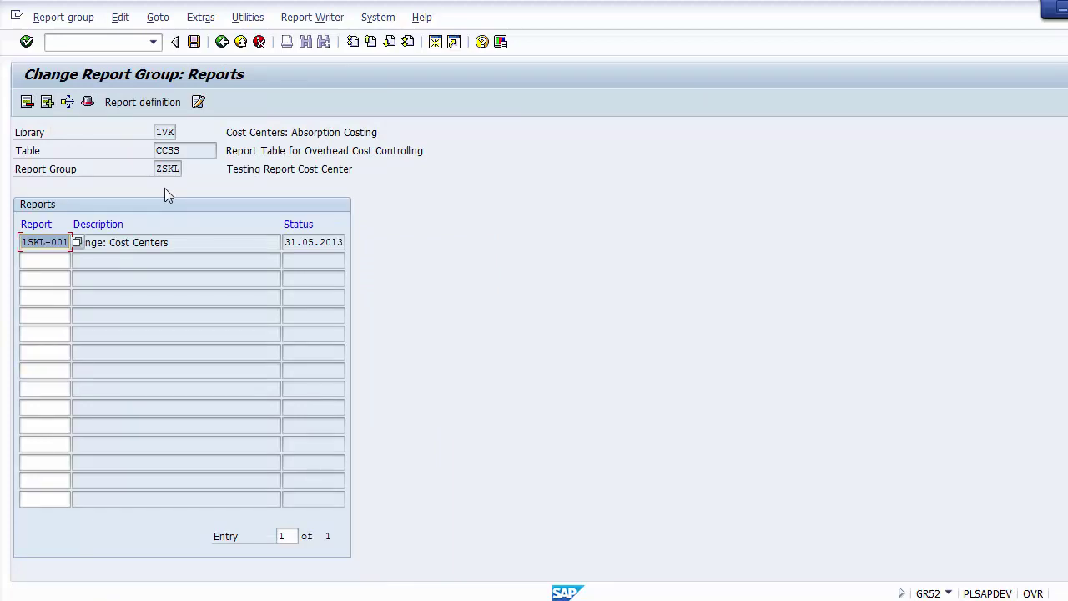
pyautogui.click(166, 243)
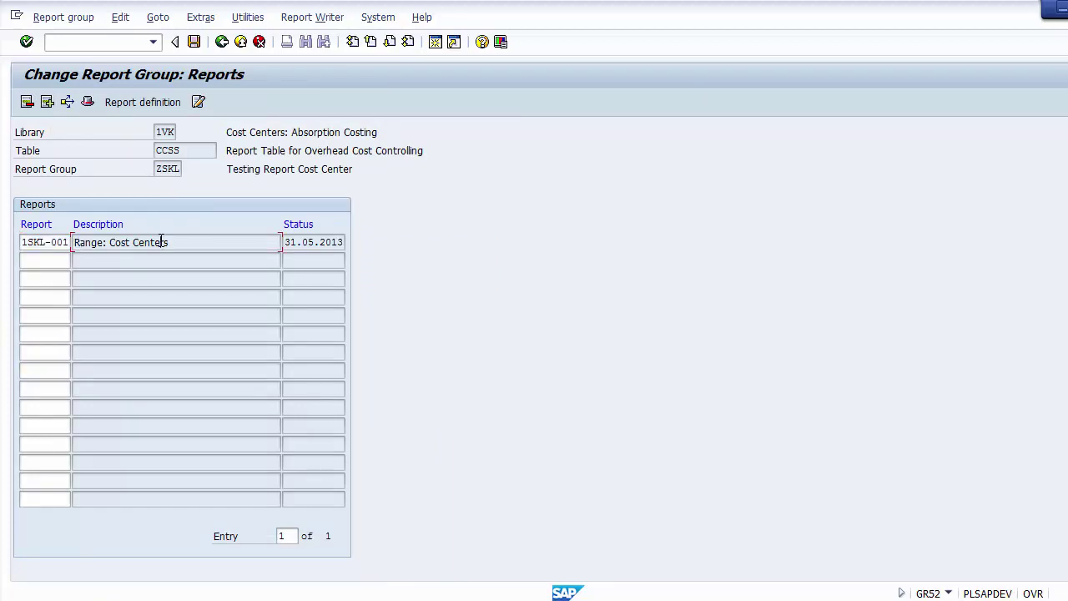
pyautogui.moveTo(180, 243); pyautogui.dragTo(72, 241)
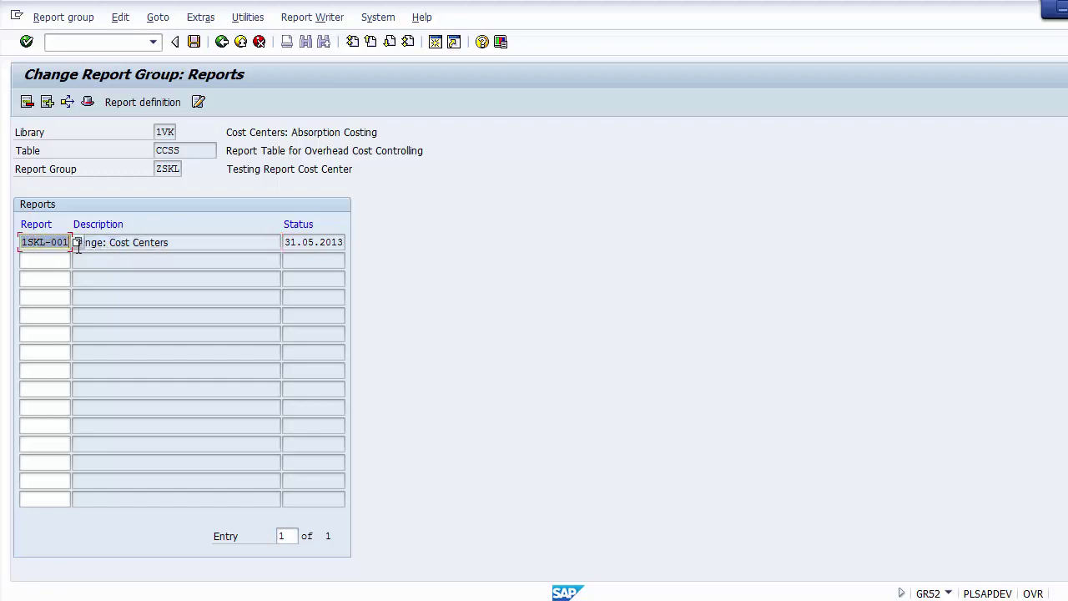
pyautogui.click(73, 262)
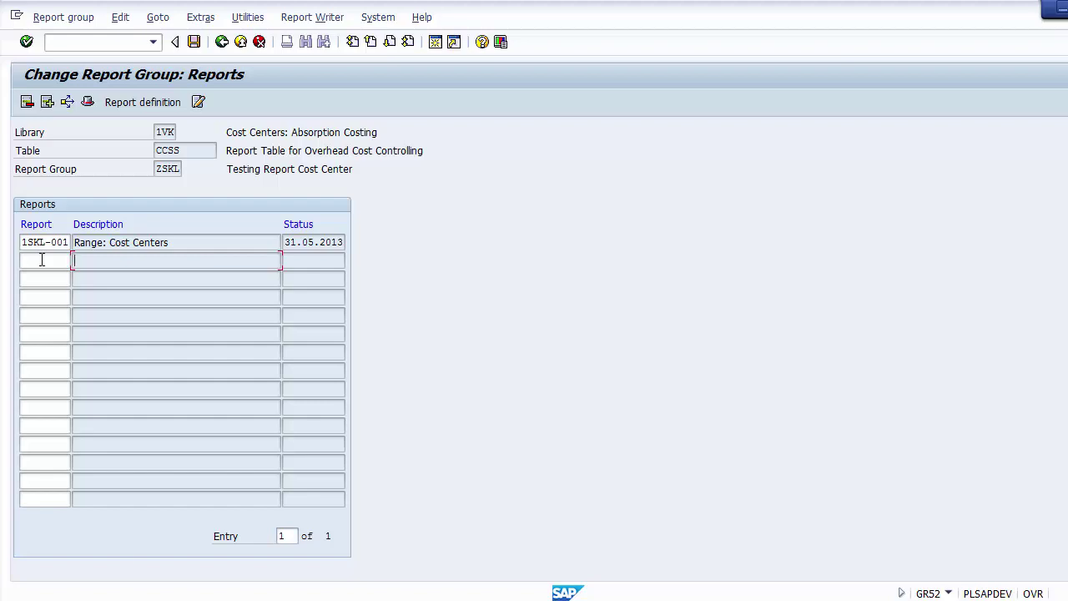
# Look over the free report rows, save report group ZSKL and return to SAP Easy Access.
pyautogui.click(54, 260)
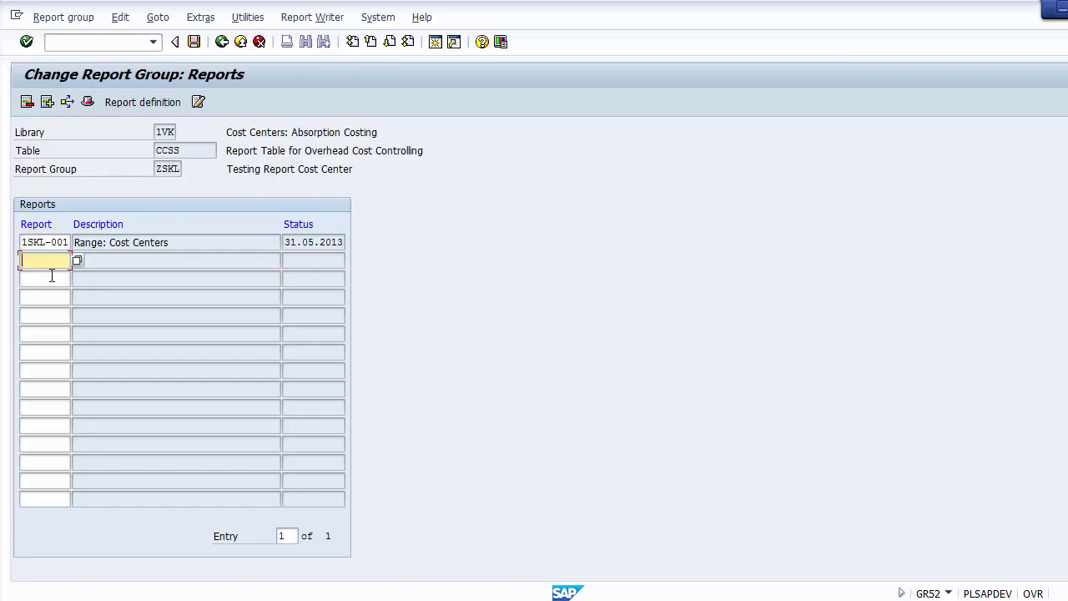
pyautogui.click(51, 277)
pyautogui.click(50, 296)
pyautogui.click(49, 316)
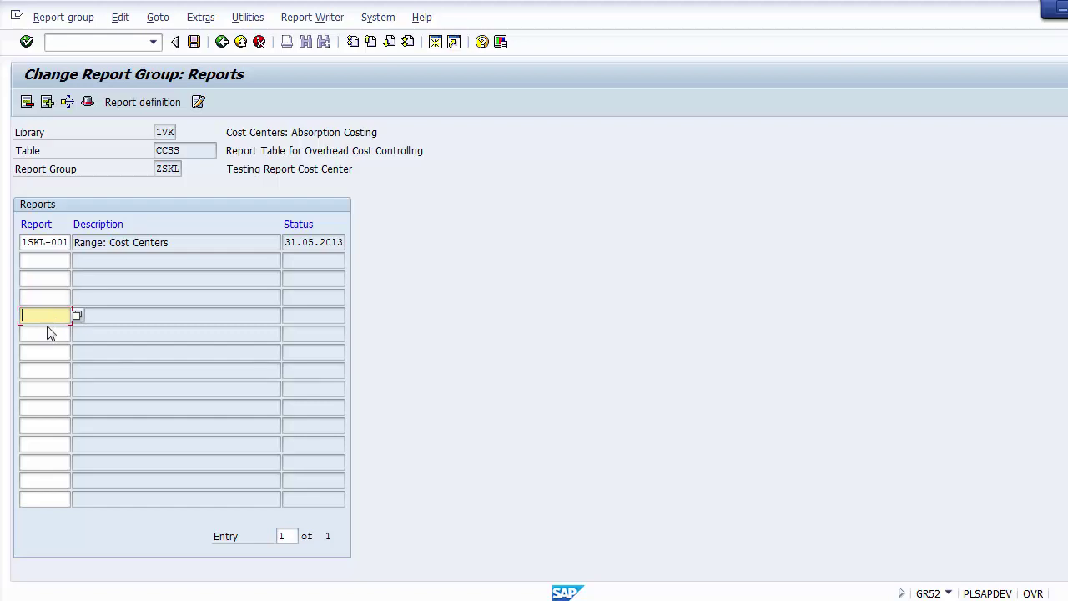
pyautogui.click(48, 333)
pyautogui.click(46, 351)
pyautogui.click(45, 388)
pyautogui.click(44, 407)
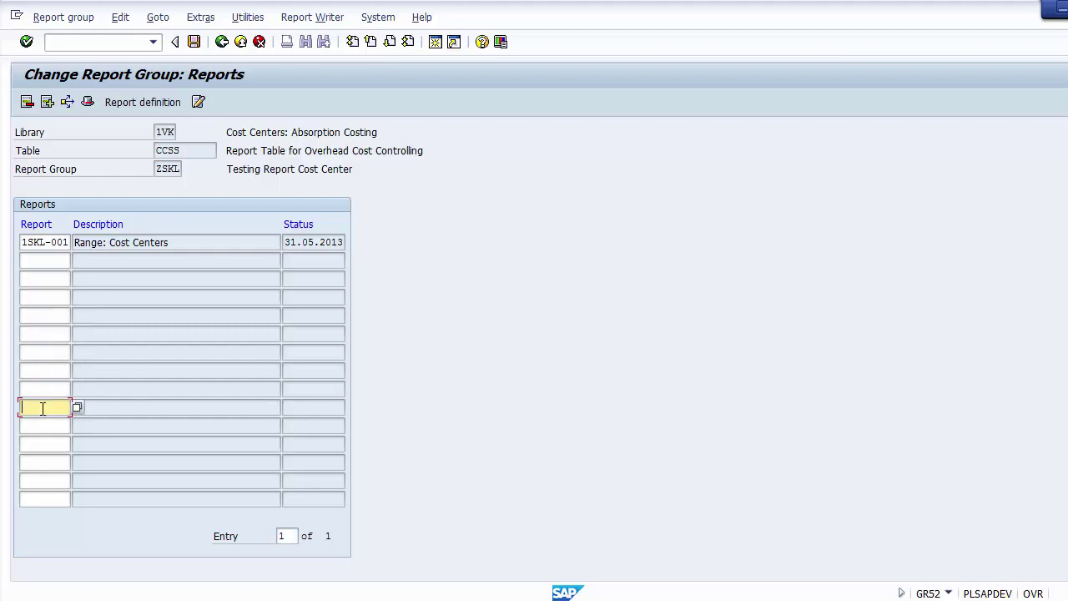
pyautogui.click(39, 260)
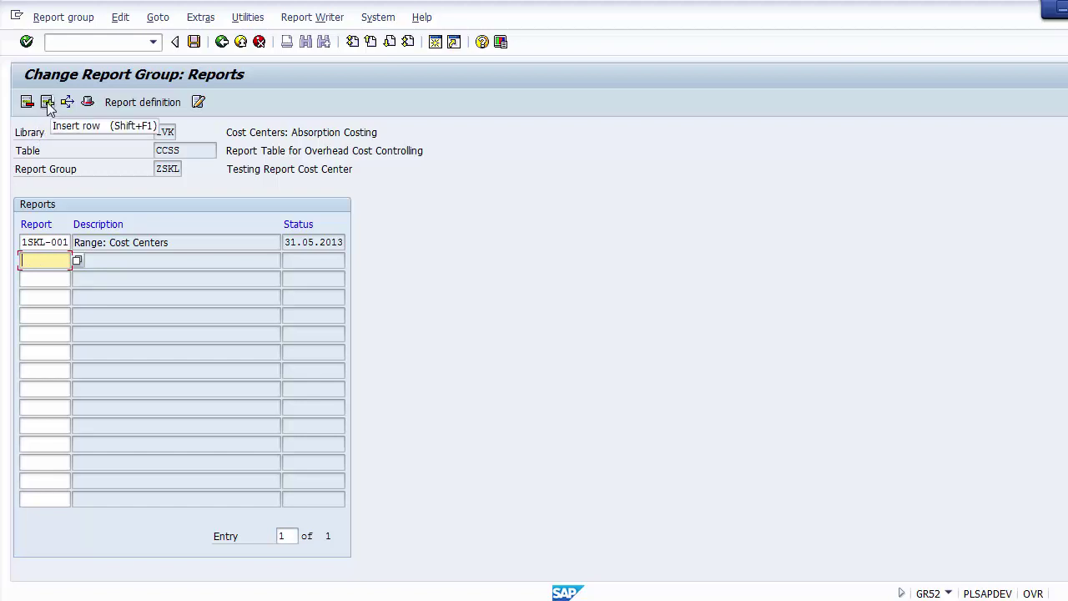
pyautogui.click(193, 41)
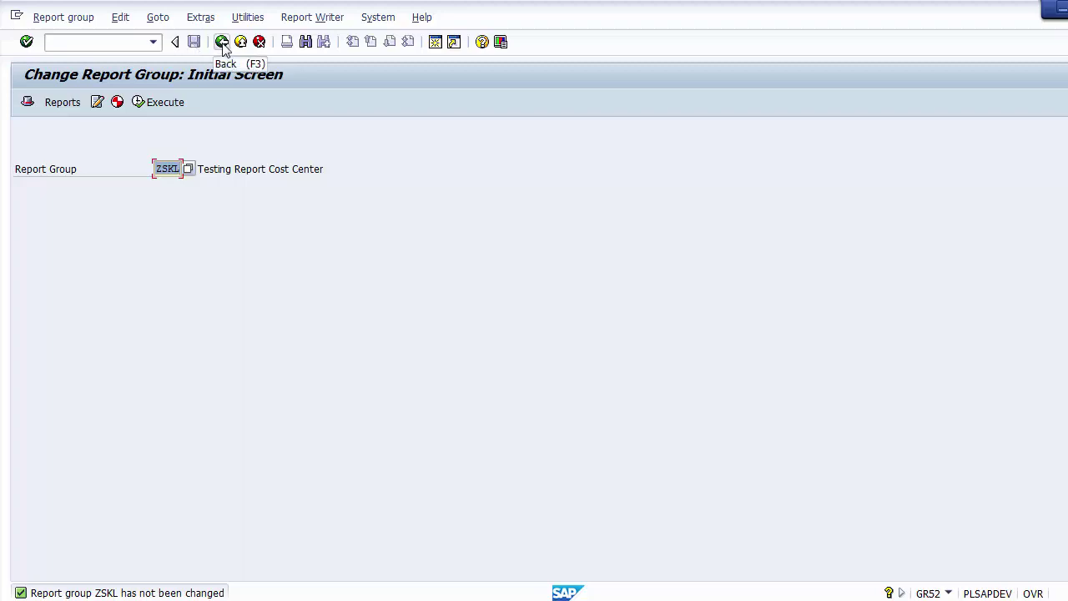
pyautogui.click(221, 42)
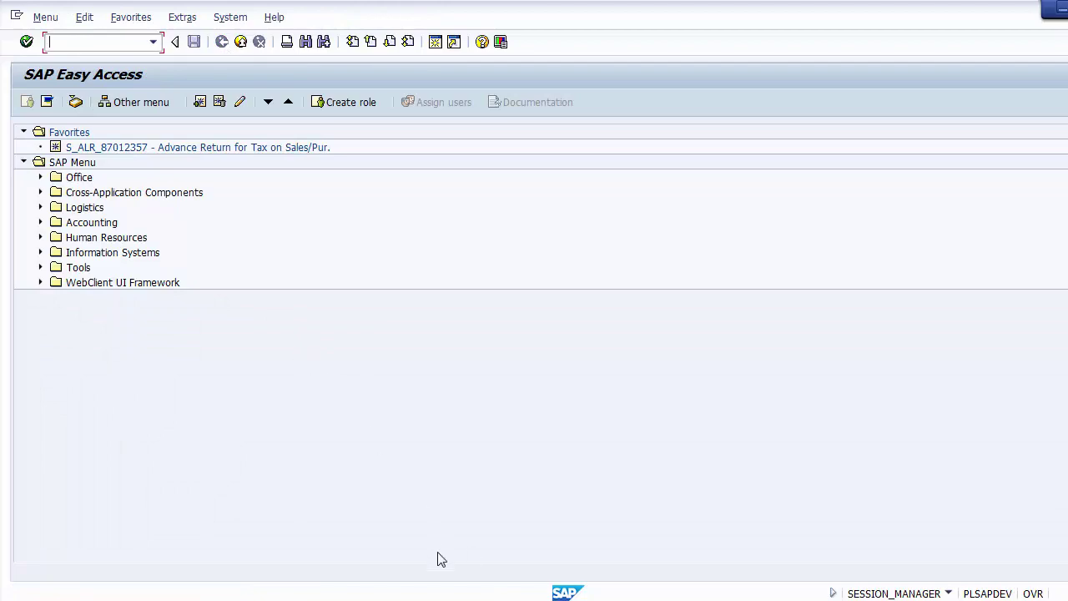
# Switch to the PowerPoint presentation and review the Select Current Report step on the Copy Existing Report slide.
pyautogui.press('pagedown')
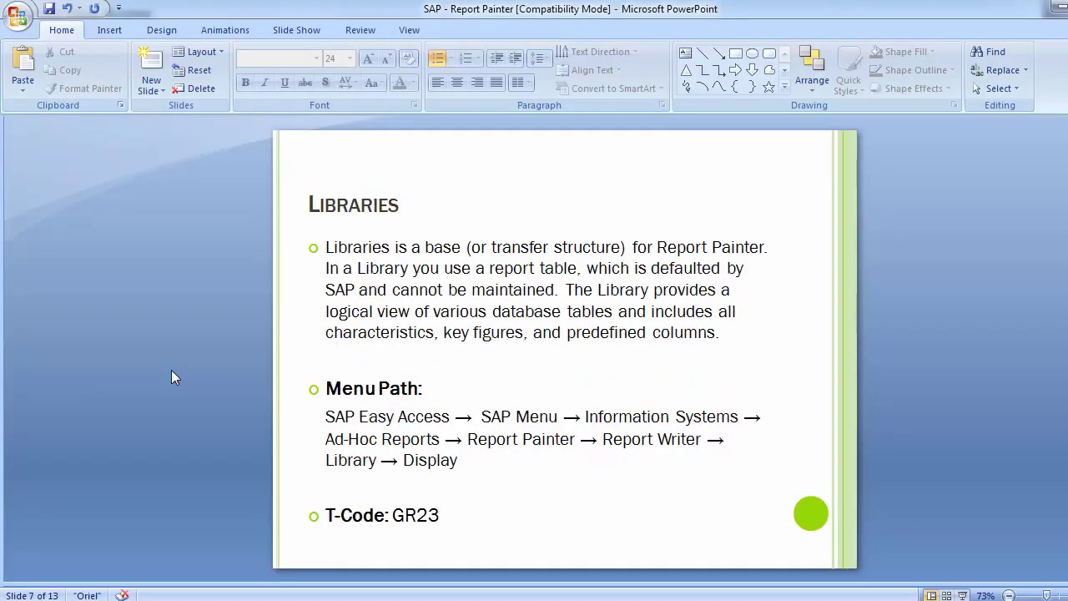
pyautogui.press('pagedown')
pyautogui.press('pagedown')
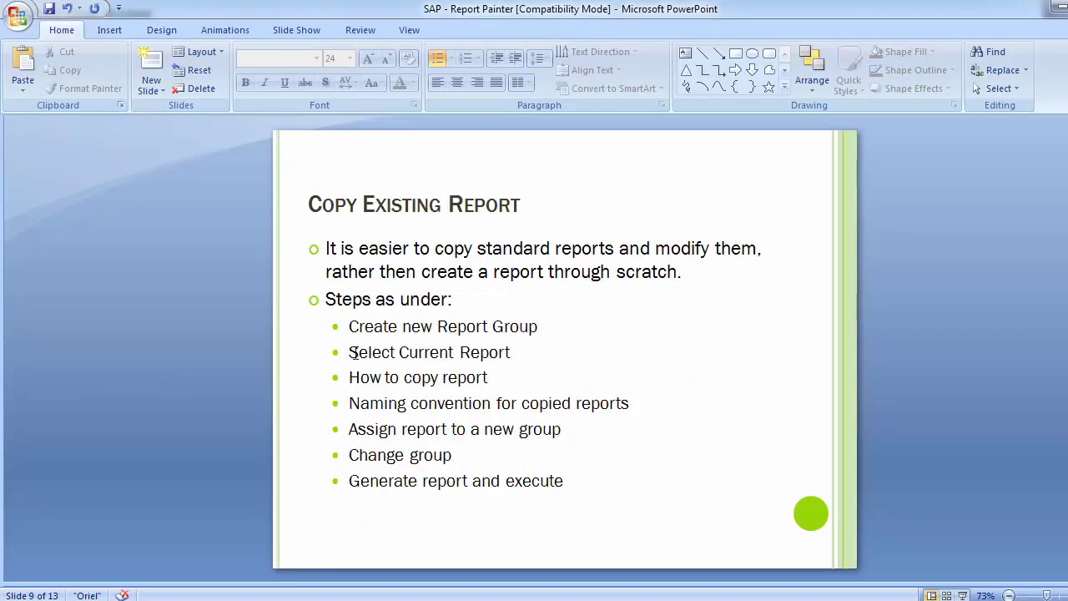
pyautogui.moveTo(349, 352); pyautogui.dragTo(489, 351)
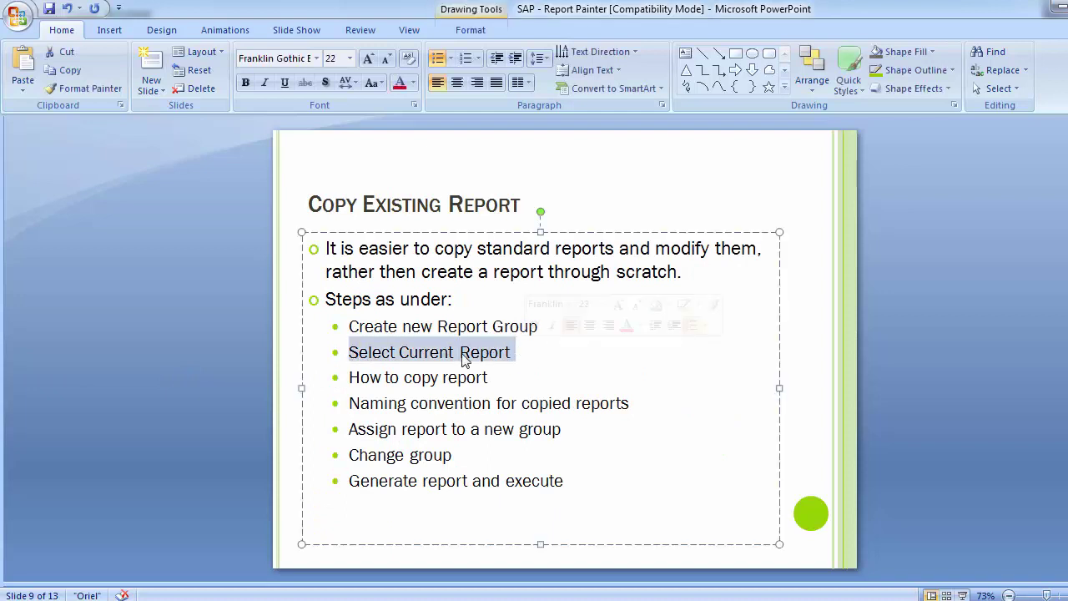
pyautogui.click(135, 303)
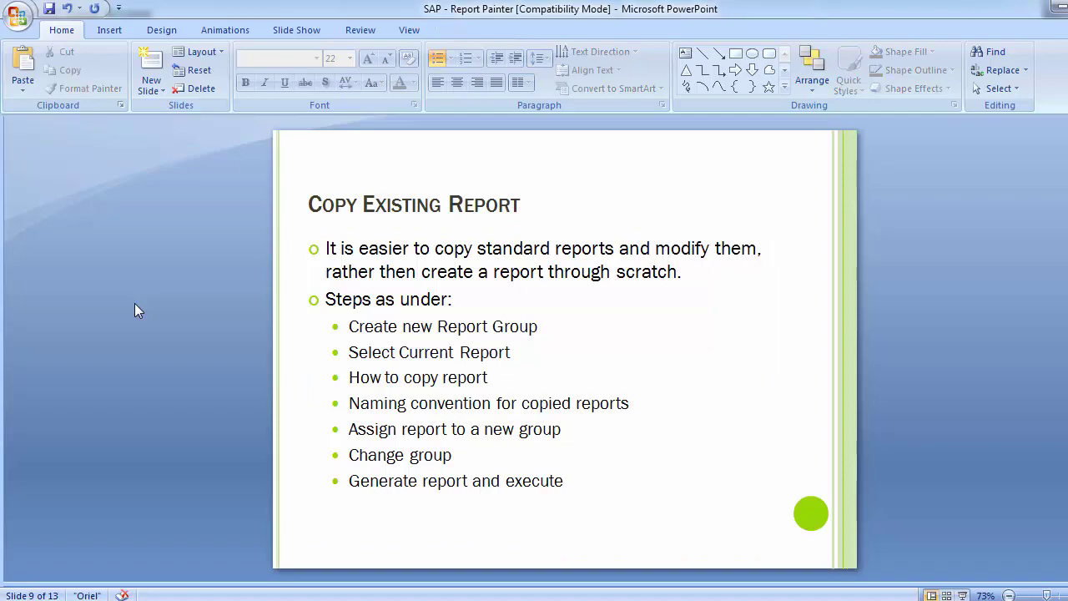
# Switch back to SAP and expand Accounting, Controlling, Cost Center Accounting, Information System, Reports for Cost Center Accounting, and Plan/Actual Comparisons.
pyautogui.hotkey('alt', 'Tab')
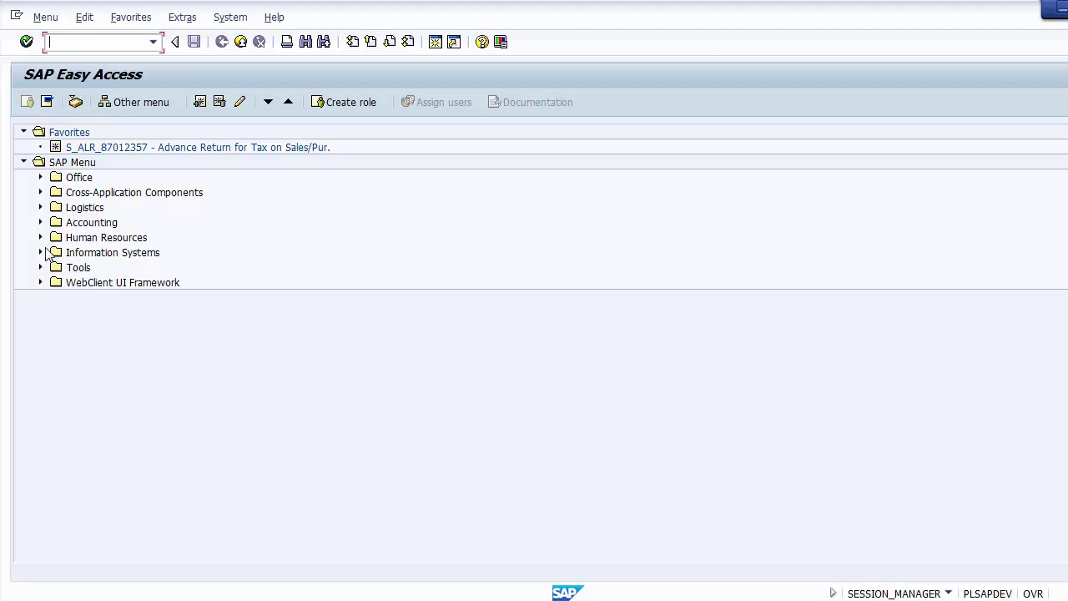
pyautogui.click(40, 223)
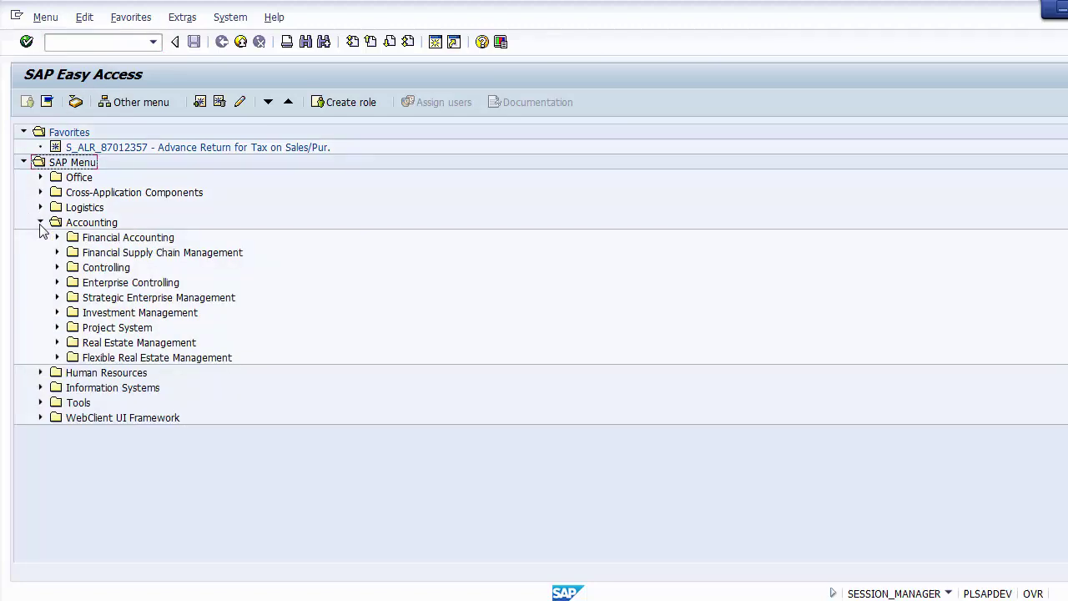
pyautogui.click(57, 268)
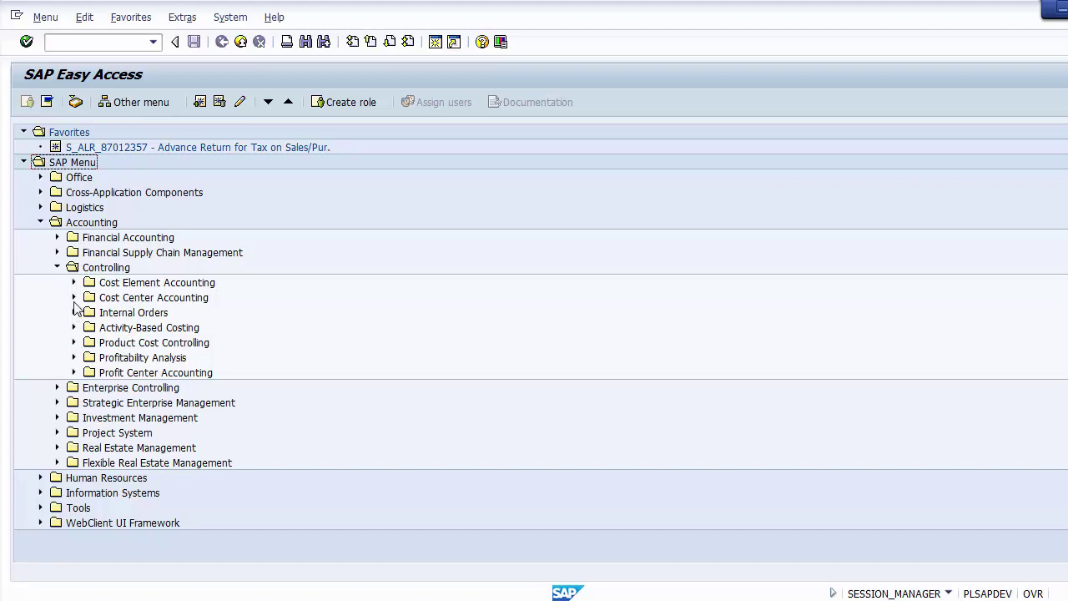
pyautogui.click(73, 298)
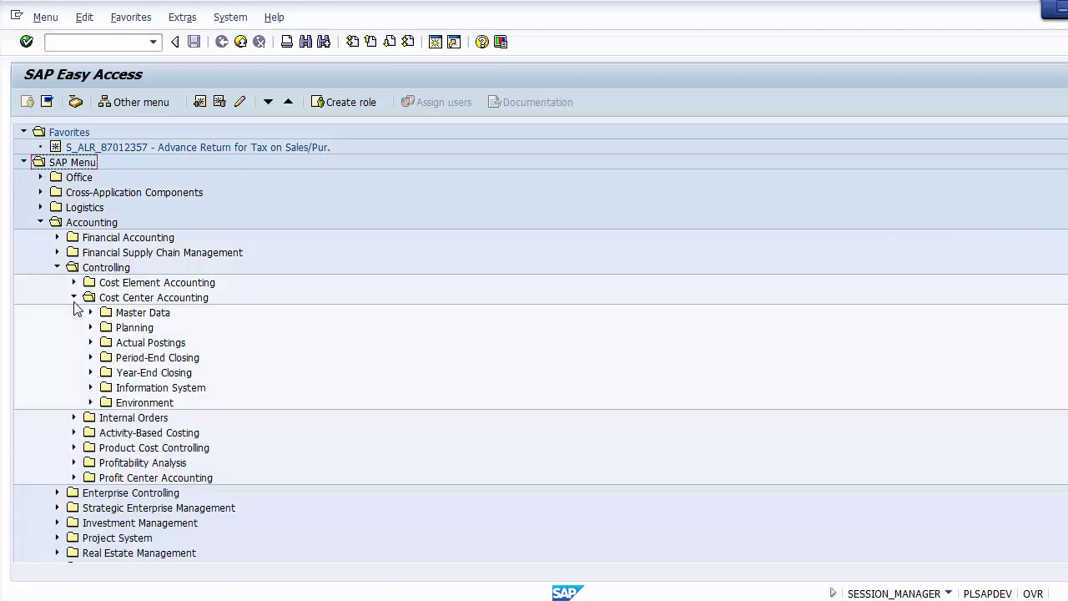
pyautogui.click(91, 387)
pyautogui.click(108, 404)
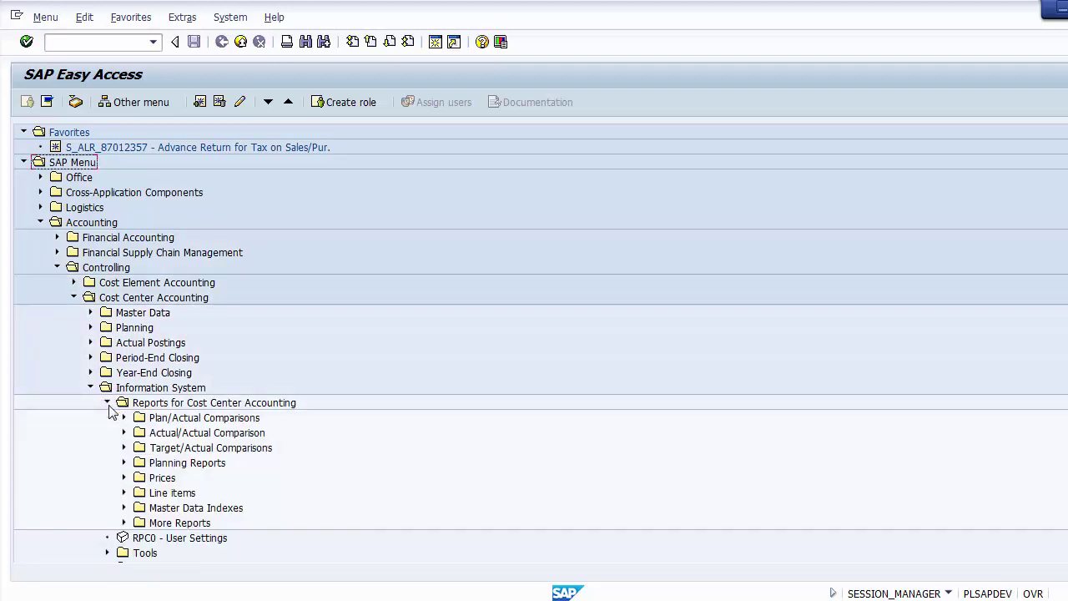
pyautogui.click(124, 418)
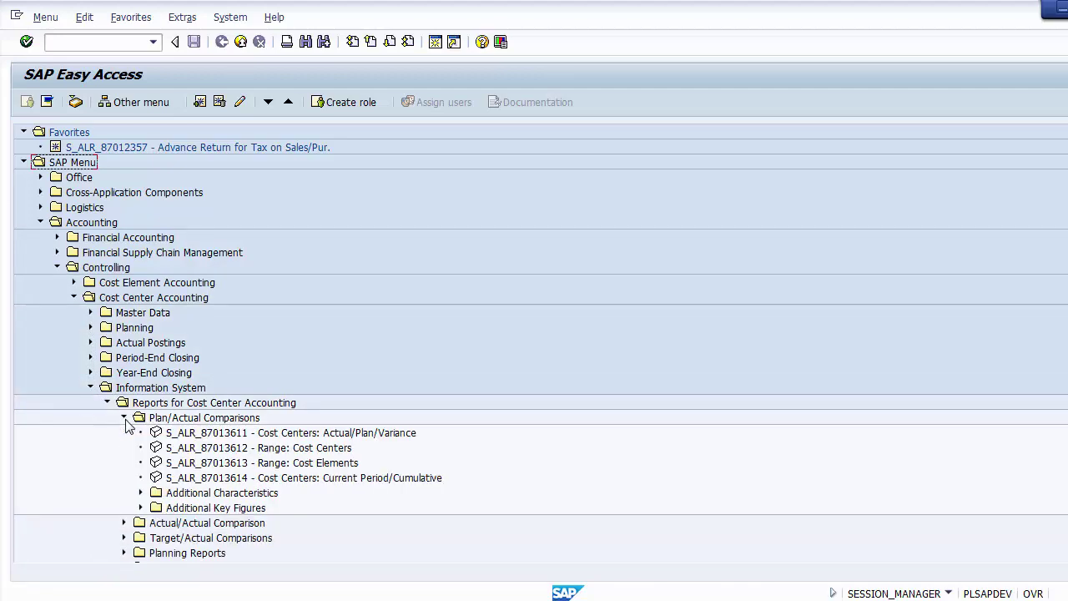
# Open the report S_ALR_87013612 - Range: Cost Centers and examine the table and library in its technical information.
pyautogui.click(272, 449)
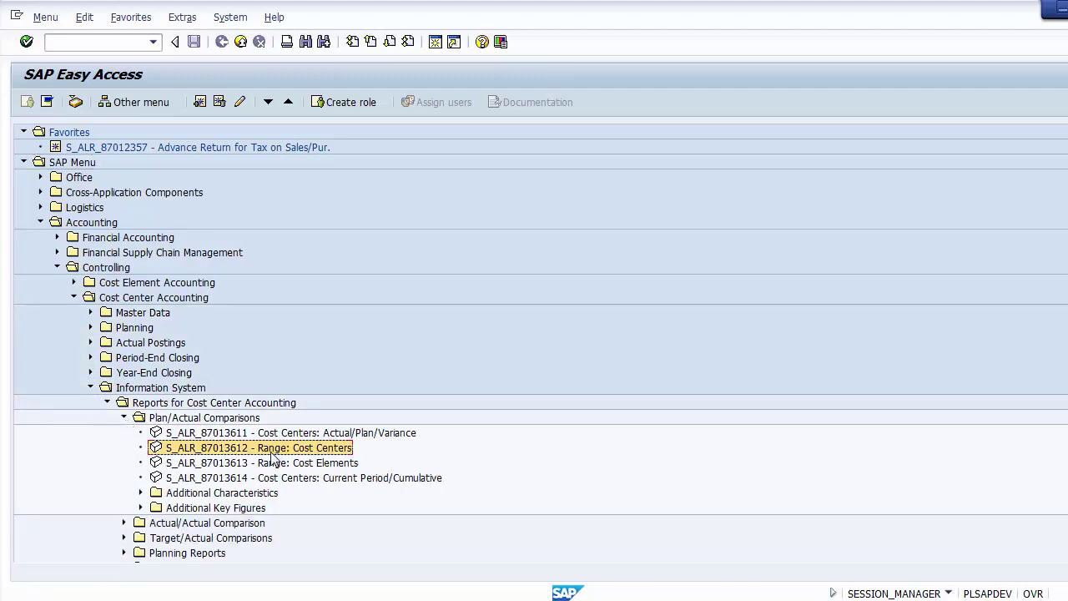
pyautogui.doubleClick(222, 450)
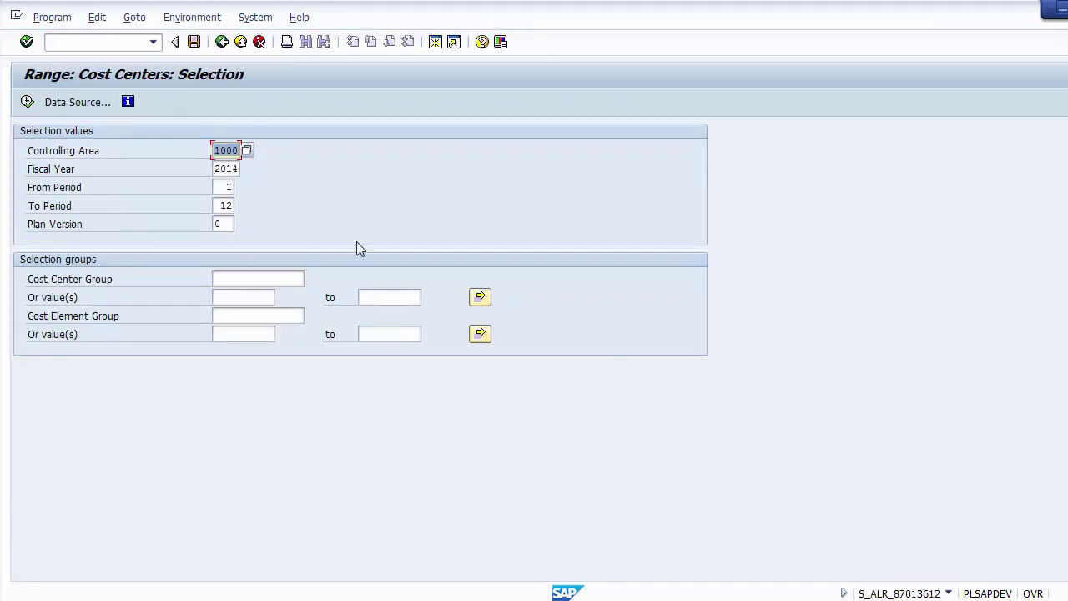
pyautogui.click(193, 20)
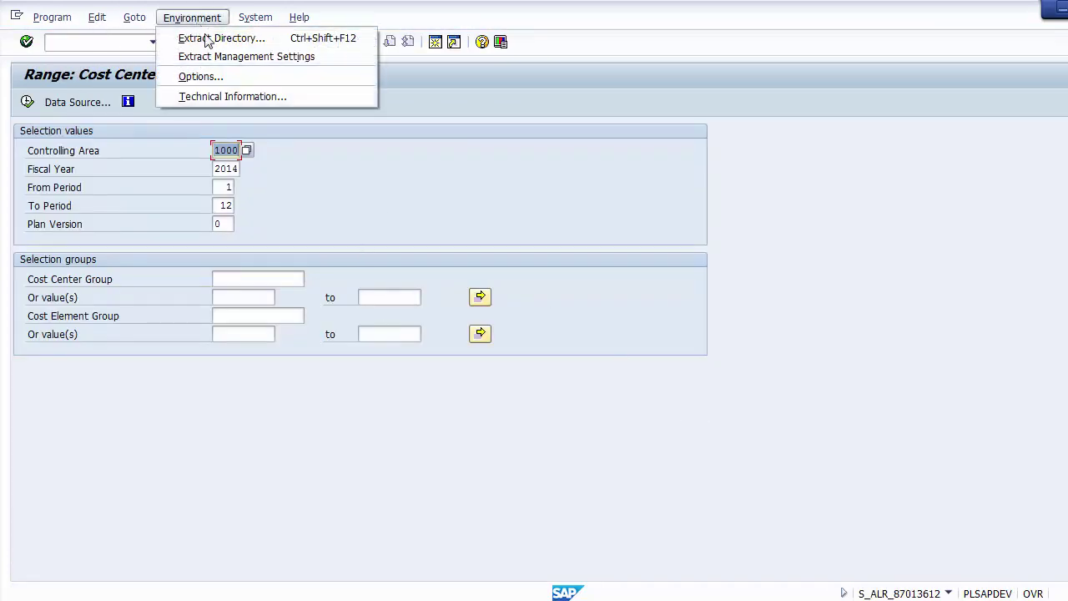
pyautogui.click(237, 95)
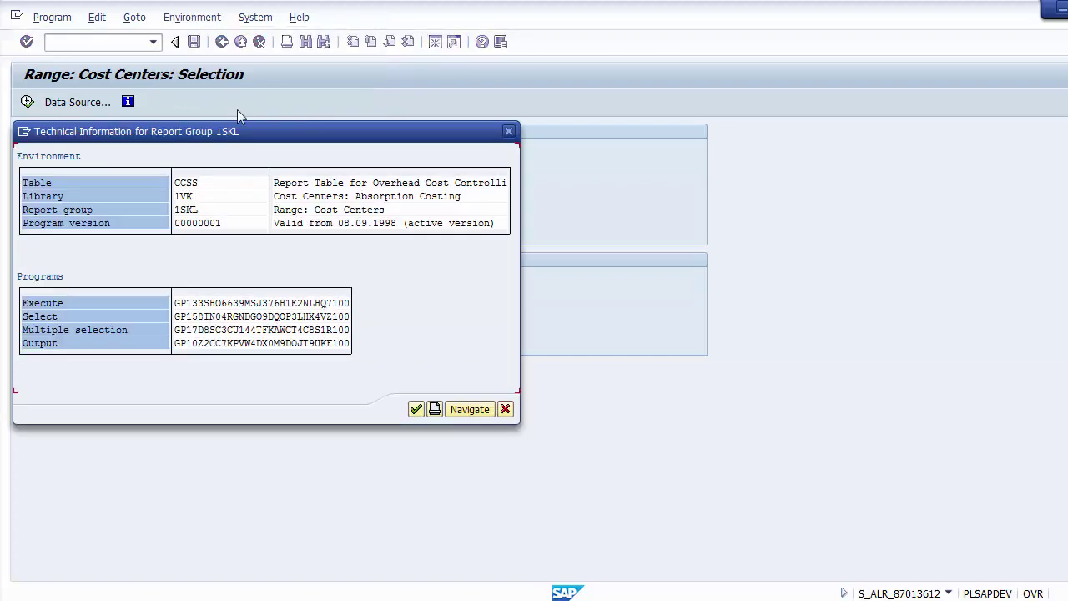
pyautogui.click(185, 196)
pyautogui.click(179, 183)
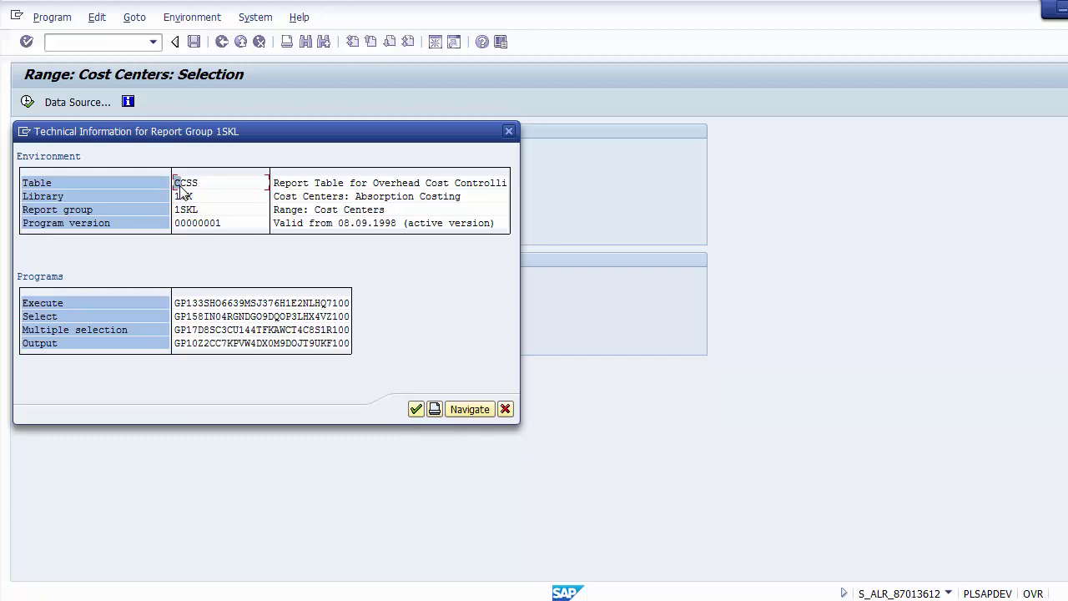
# Close the technical information and leave the Range: Cost Centers selection to return to SAP Easy Access.
pyautogui.click(505, 409)
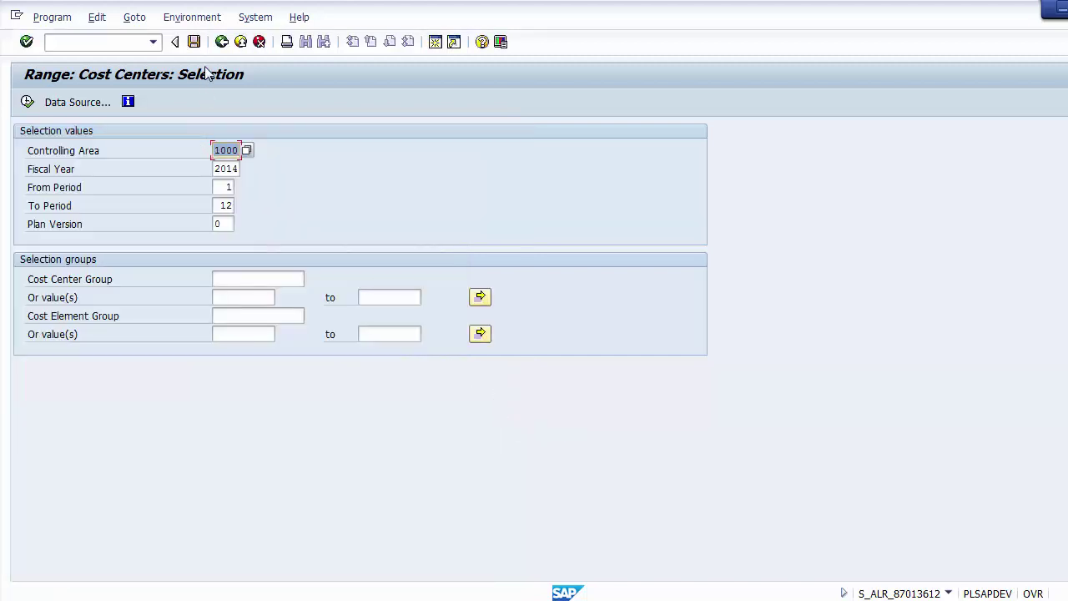
pyautogui.click(221, 42)
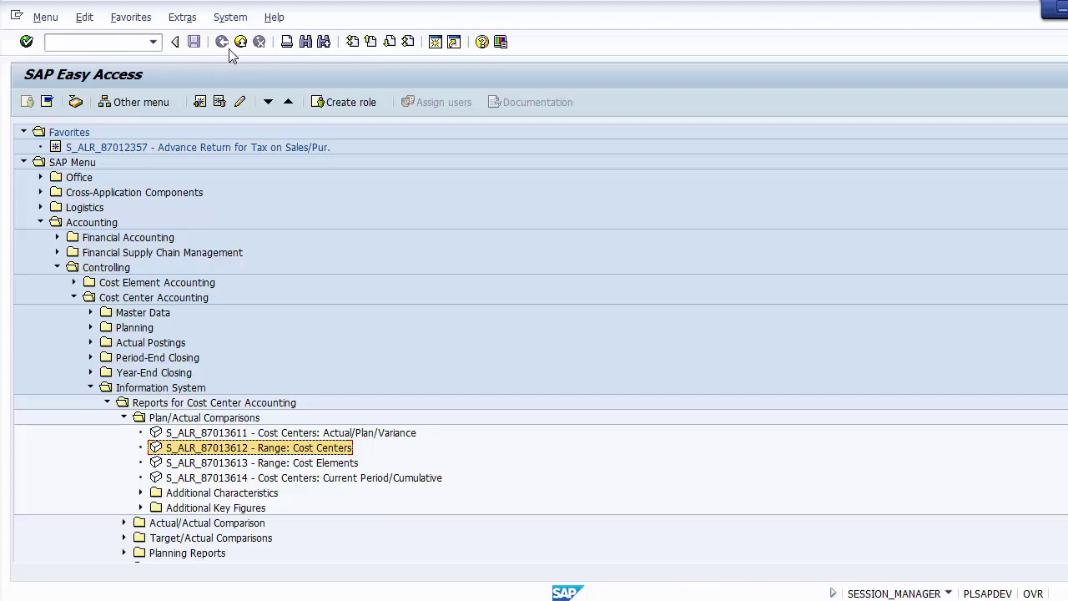
pyautogui.click(241, 42)
pyautogui.click(237, 303)
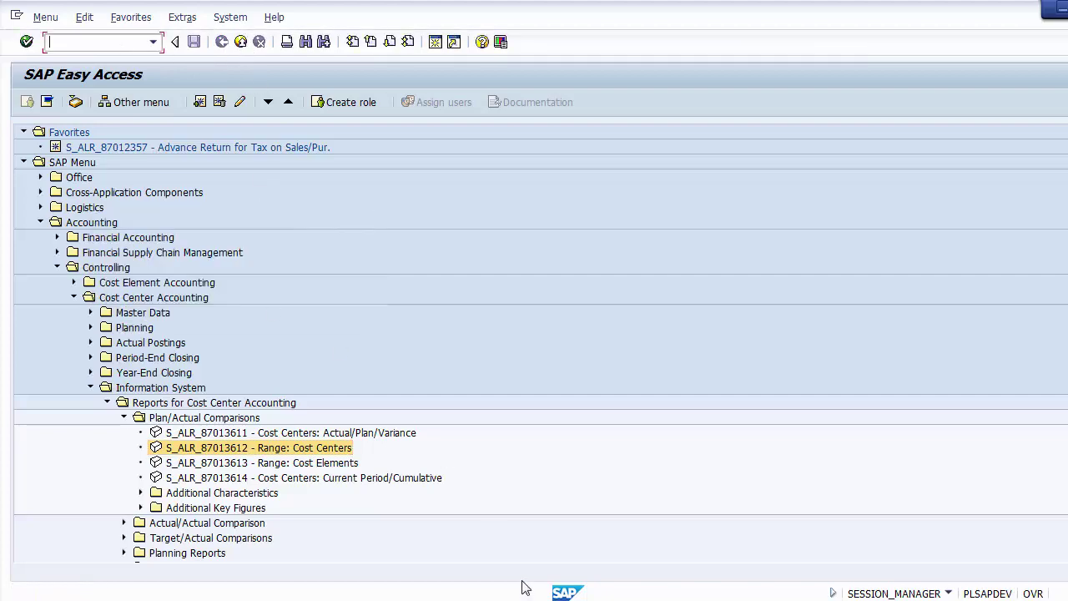
# Check the Create Report slide in PowerPoint for its transaction codes and start transaction GRR1 in SAP.
pyautogui.hotkey('alt', 'Tab')
pyautogui.scroll(4, 411, 296)
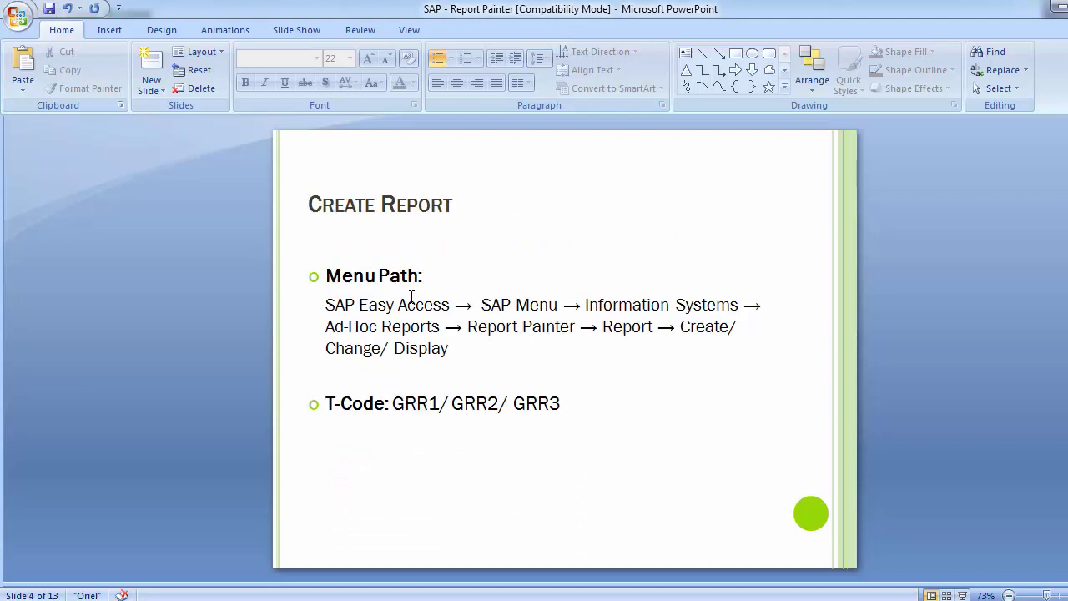
pyautogui.moveTo(392, 403); pyautogui.dragTo(499, 408)
pyautogui.click(154, 338)
pyautogui.hotkey('alt', 'Tab')
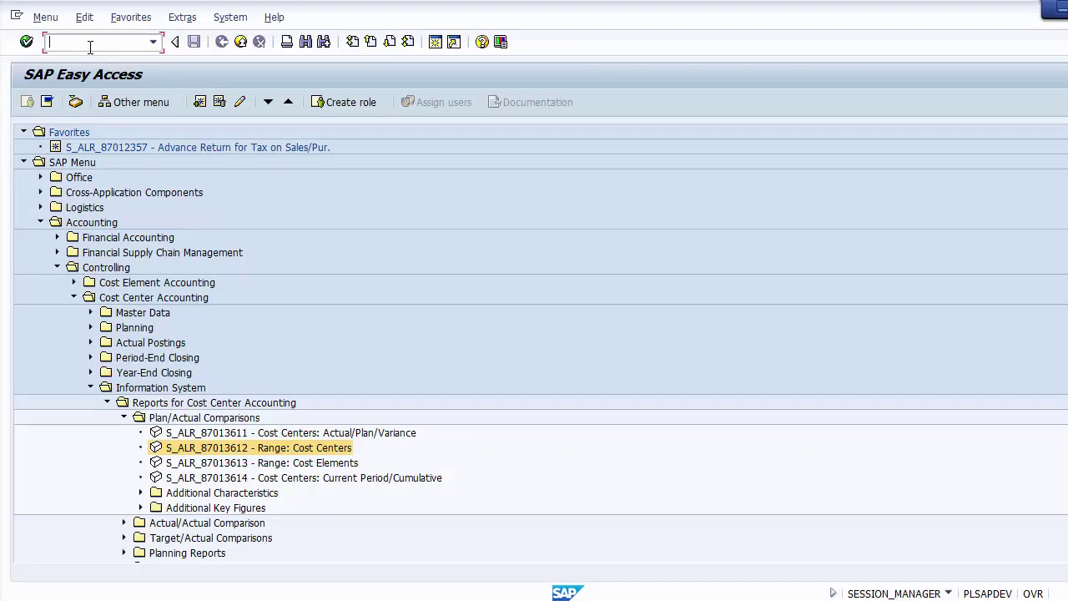
pyautogui.write('/nGRR1')
pyautogui.press('Return')
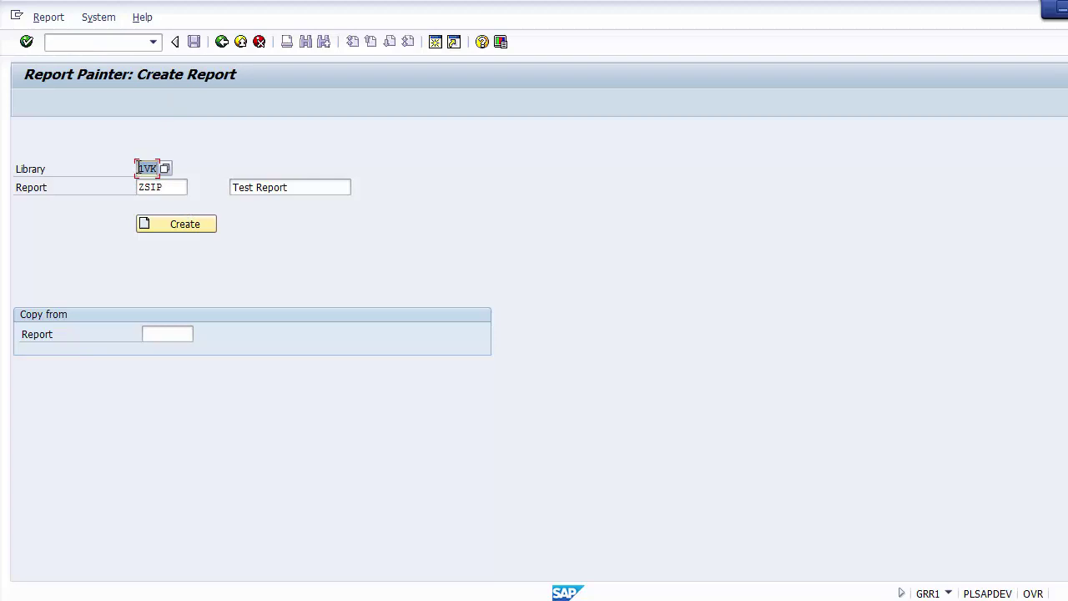
# Clear the report name and replace the report description with "Test Cost Center".
pyautogui.click(179, 187)
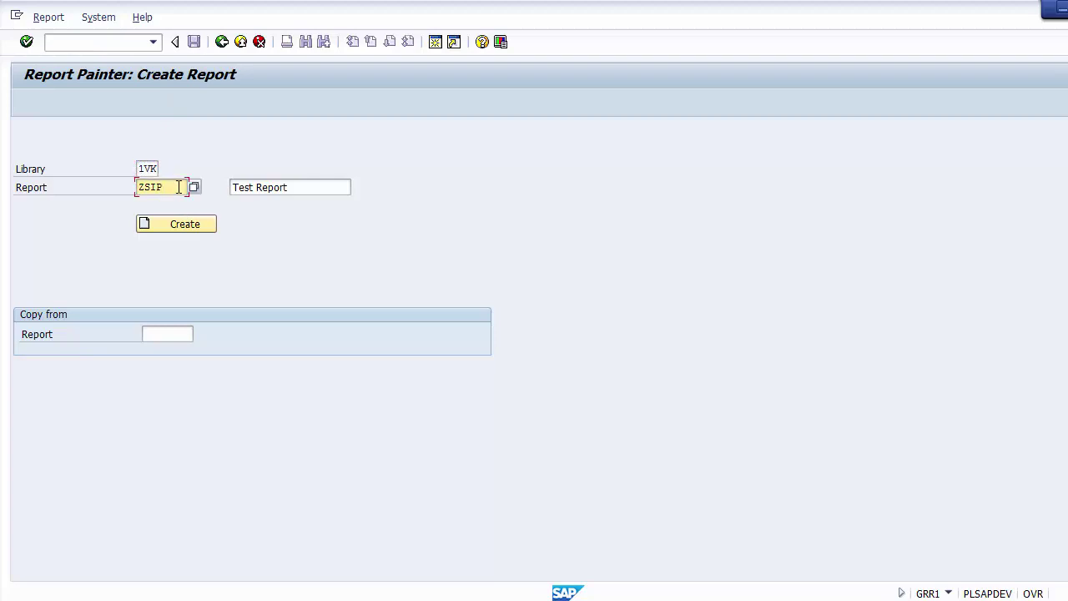
pyautogui.press('BackSpace')
pyautogui.press('BackSpace')
pyautogui.press('BackSpace')
pyautogui.press('BackSpace')
pyautogui.click(323, 186)
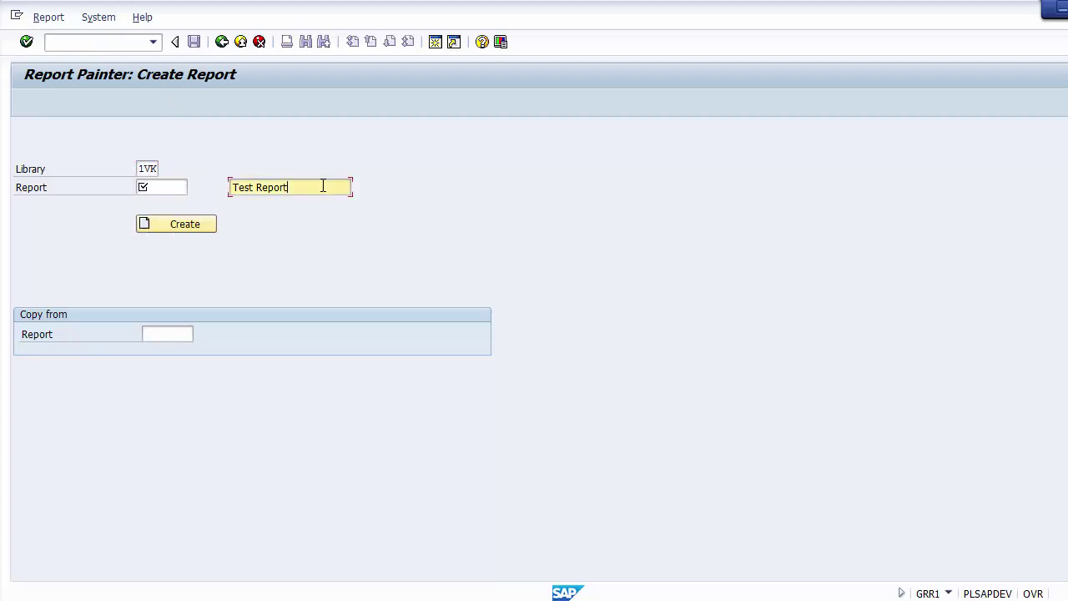
pyautogui.press('BackSpace')
pyautogui.press('BackSpace')
pyautogui.press('BackSpace')
pyautogui.press('BackSpace')
pyautogui.press('BackSpace')
pyautogui.press('BackSpace')
pyautogui.press('BackSpace')
pyautogui.press('BackSpace')
pyautogui.press('BackSpace')
pyautogui.press('BackSpace')
pyautogui.press('BackSpace')
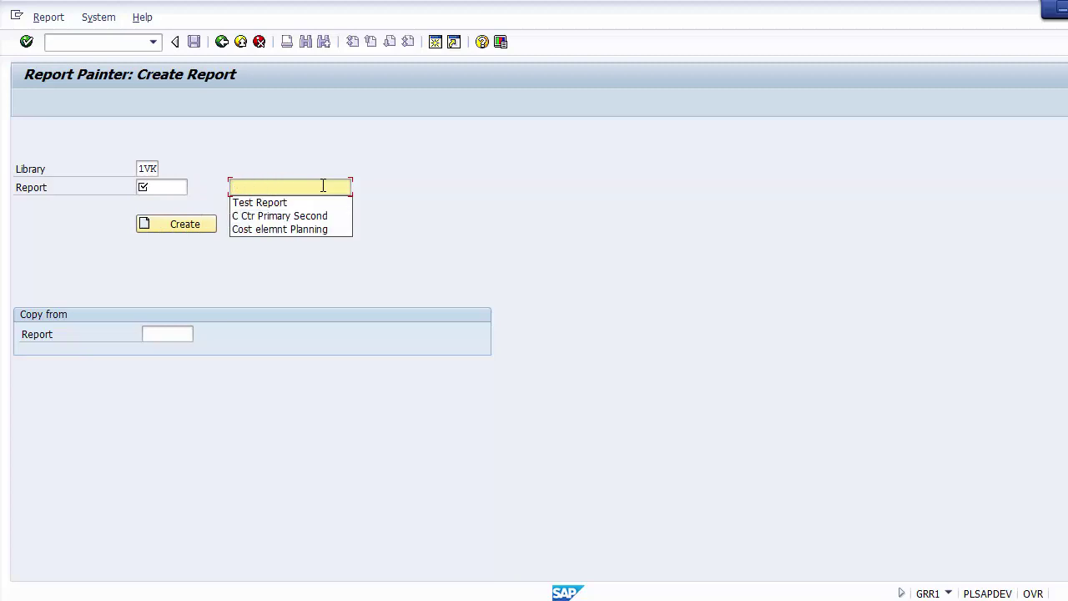
pyautogui.write('Test')
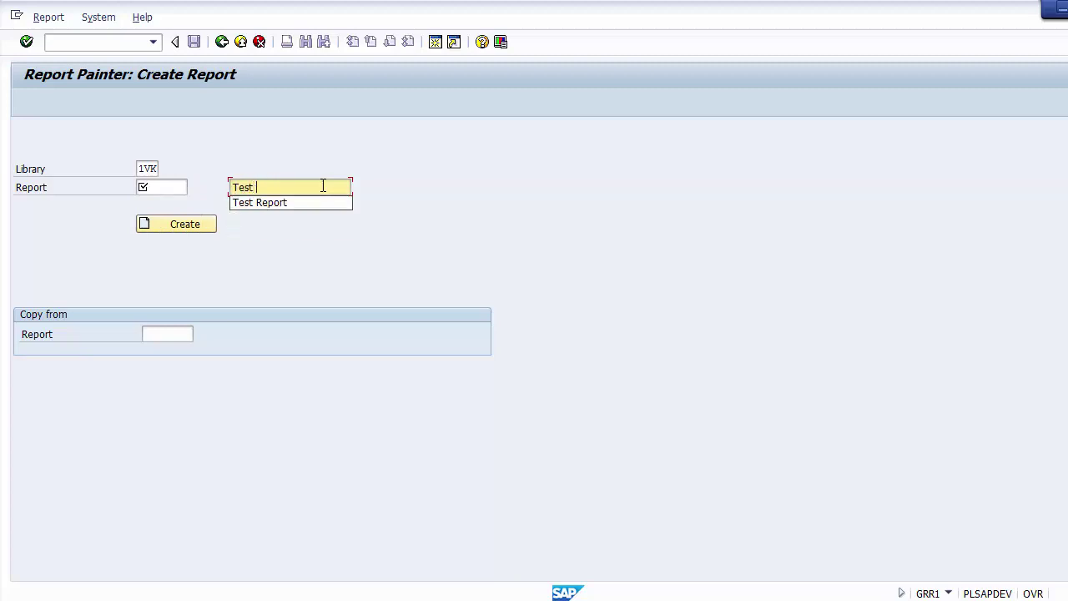
pyautogui.write(' Cost')
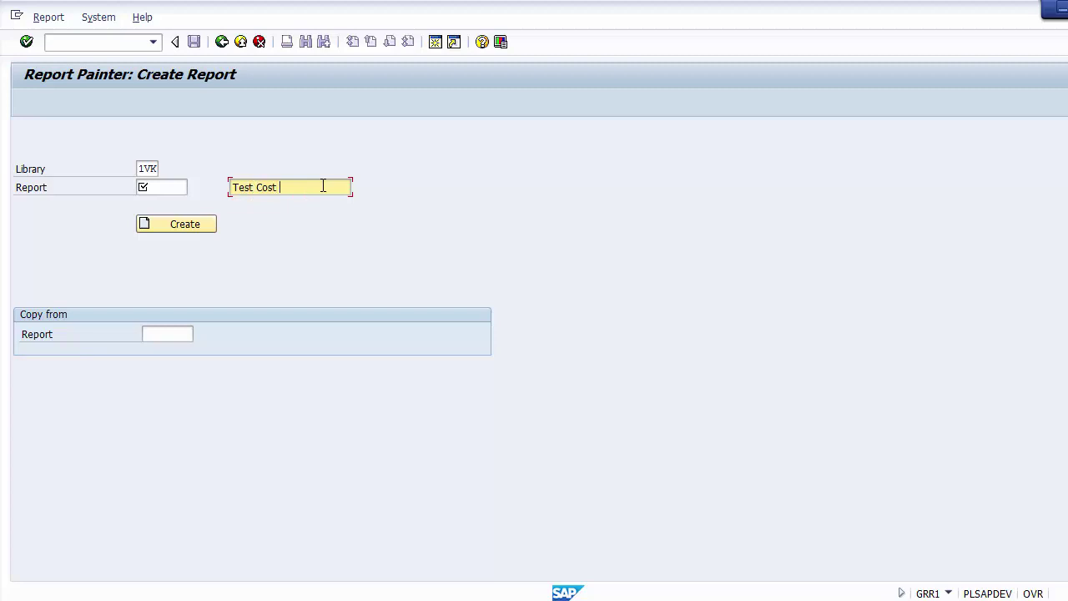
pyautogui.write(' Center')
# Enter ZSIP001 as the name of the new report in library 1VK.
pyautogui.click(153, 190)
pyautogui.write('Z')
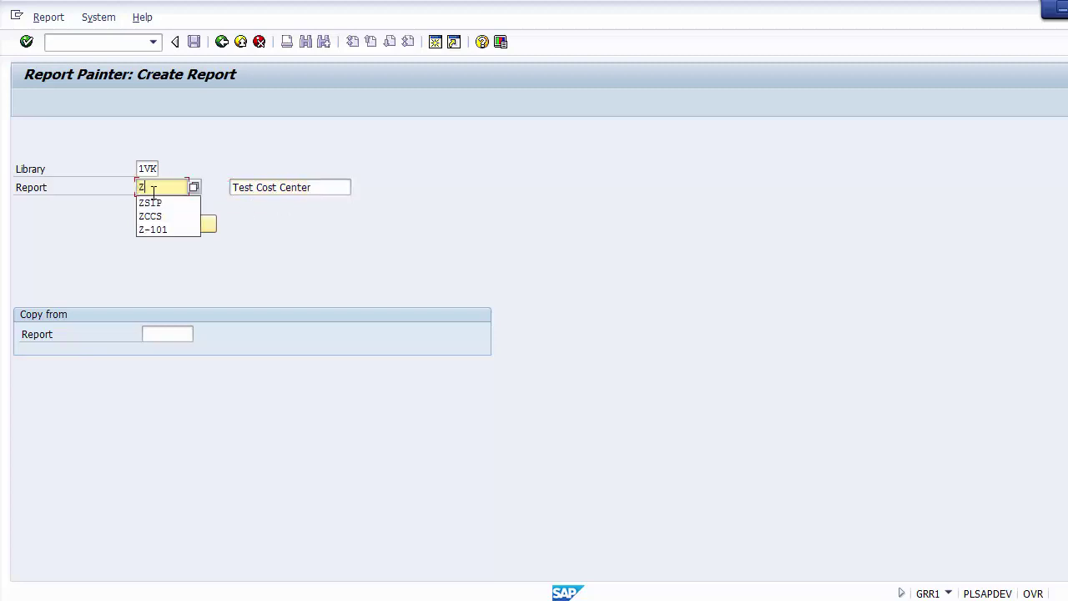
pyautogui.press('Down')
pyautogui.press('Return')
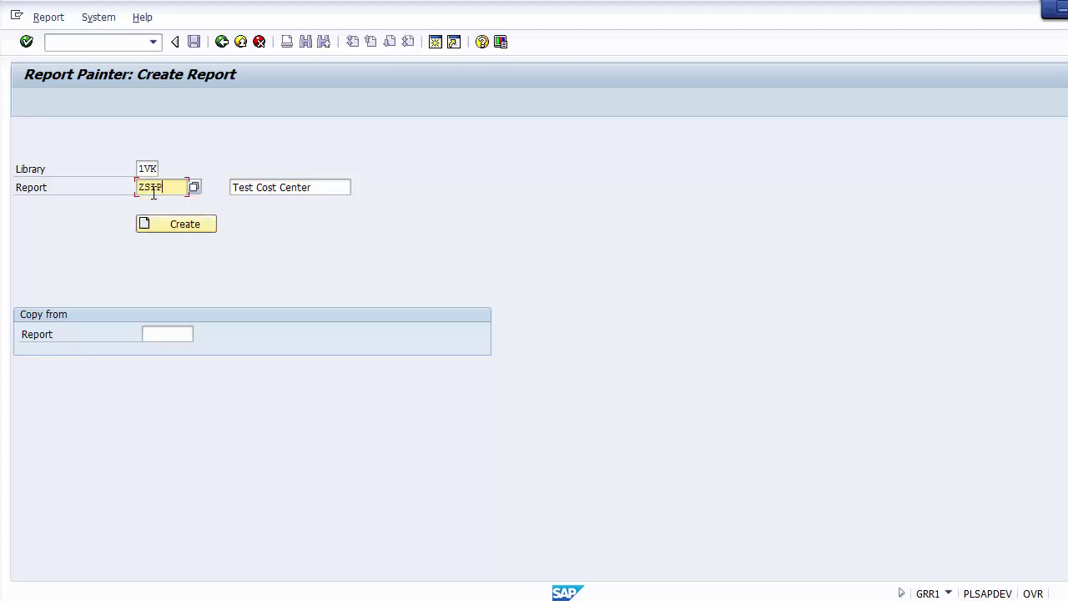
pyautogui.press('BackSpace')
pyautogui.write('001')
# Specify 1SIP-001 as the report to copy from and create report ZSIP001.
pyautogui.click(165, 334)
pyautogui.write('1')
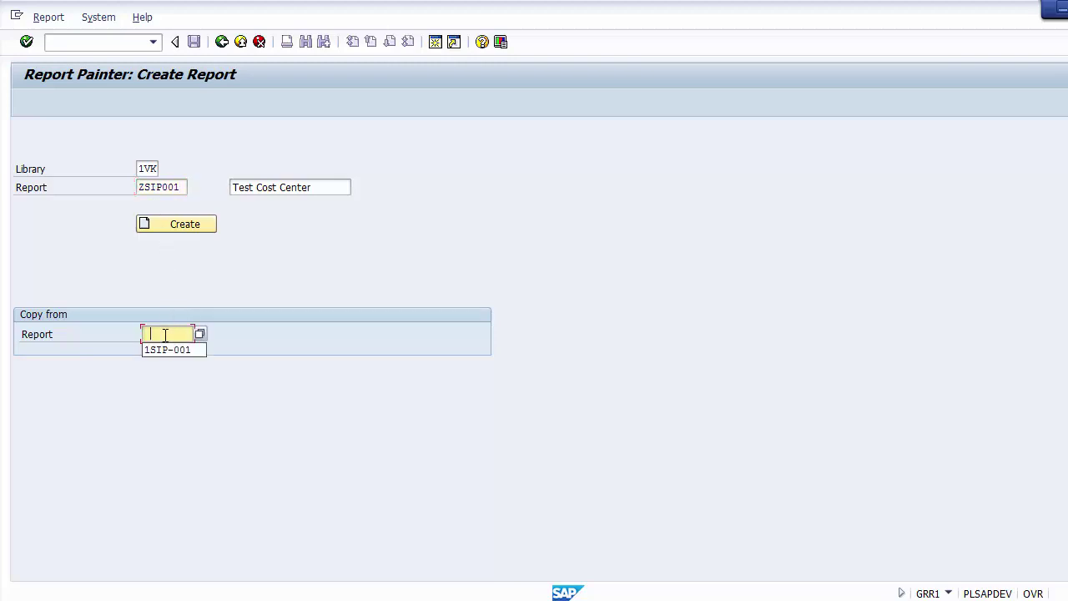
pyautogui.press('Down')
pyautogui.press('Return')
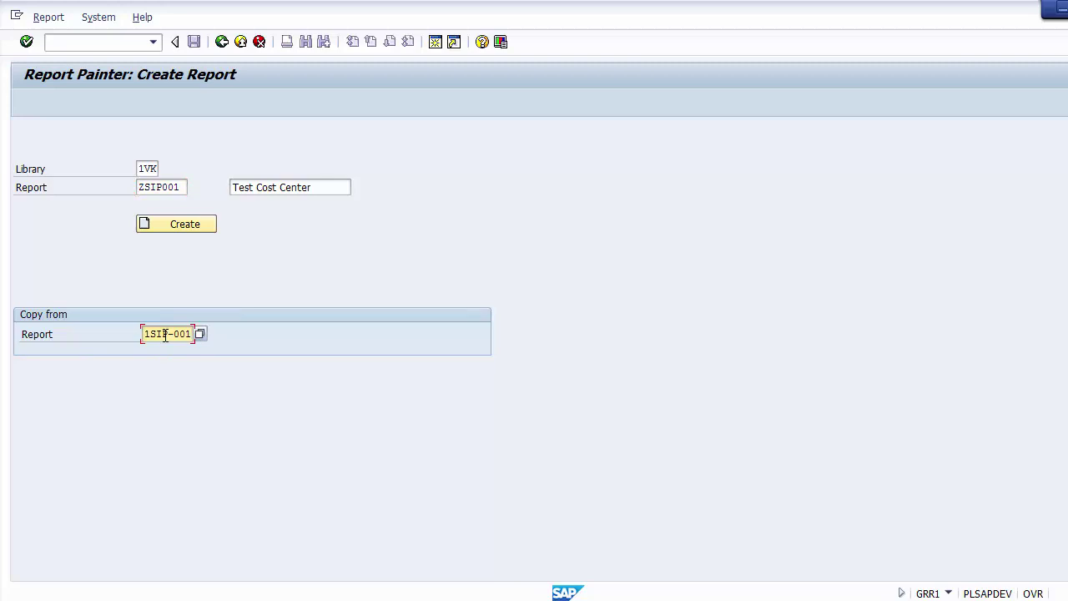
pyautogui.doubleClick(153, 168)
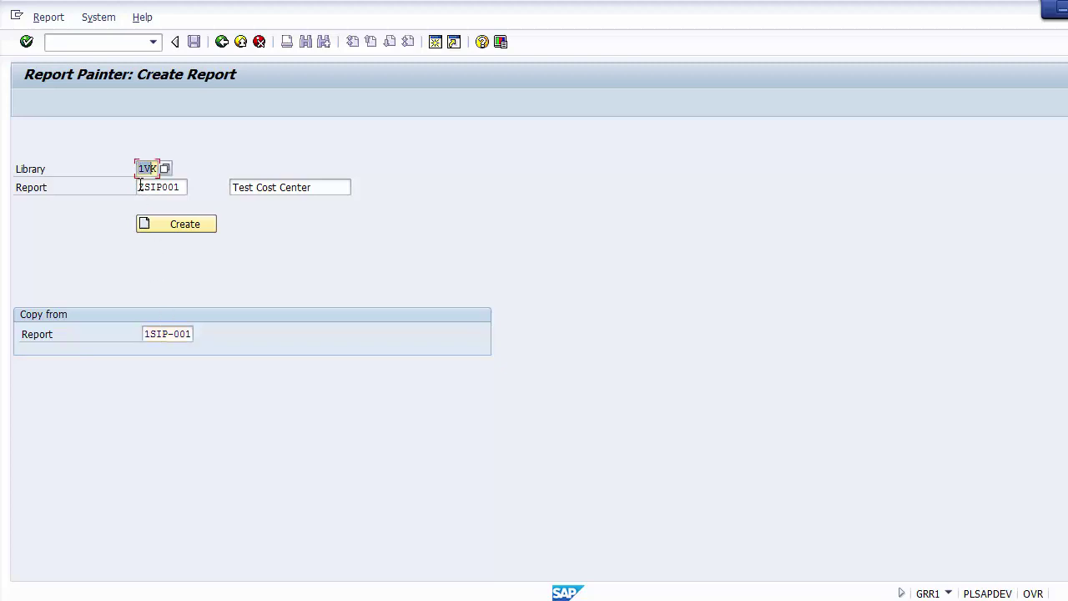
pyautogui.doubleClick(182, 187)
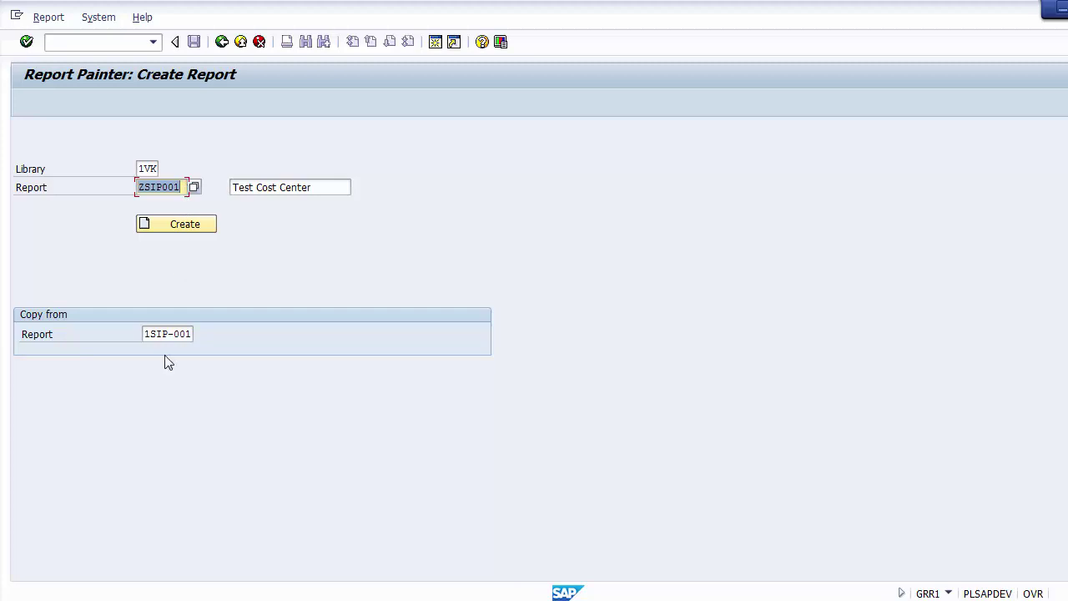
pyautogui.moveTo(147, 337); pyautogui.dragTo(196, 340)
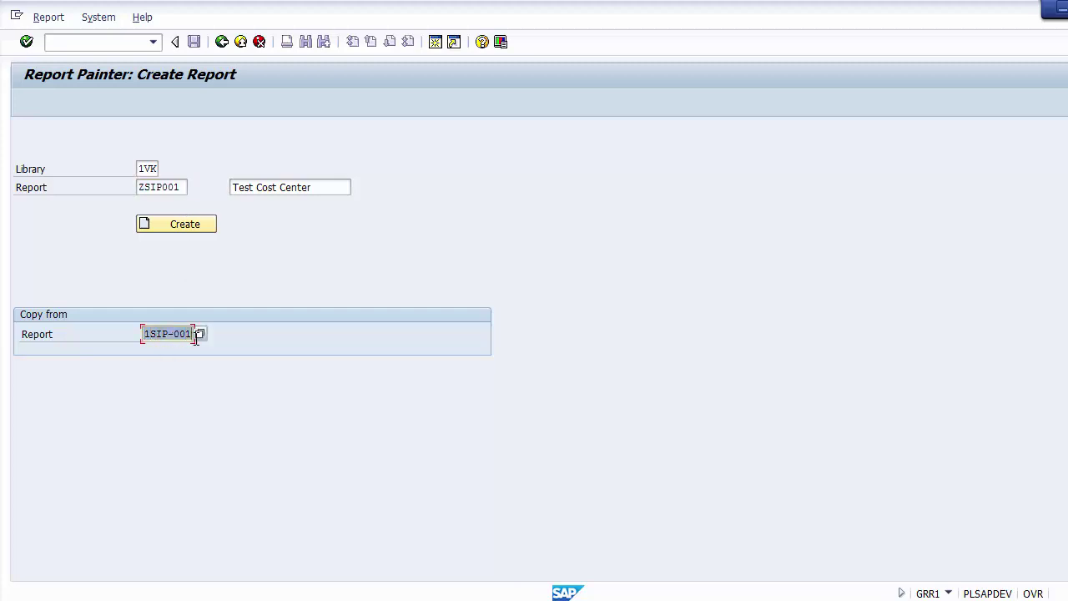
pyautogui.click(184, 225)
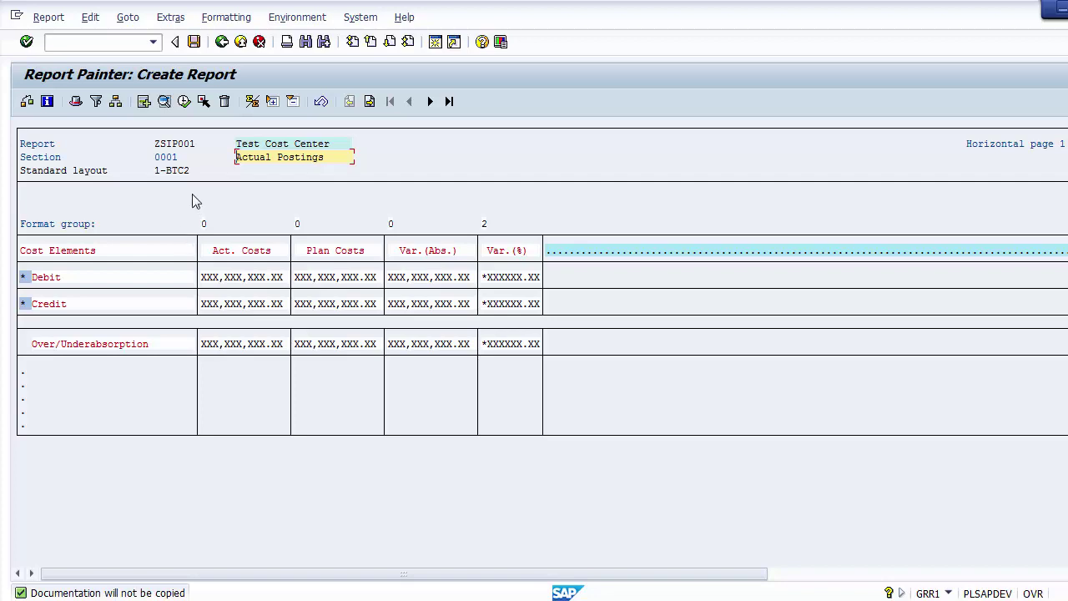
# Save the new Test Cost Center report ZSIP001.
pyautogui.click(161, 146)
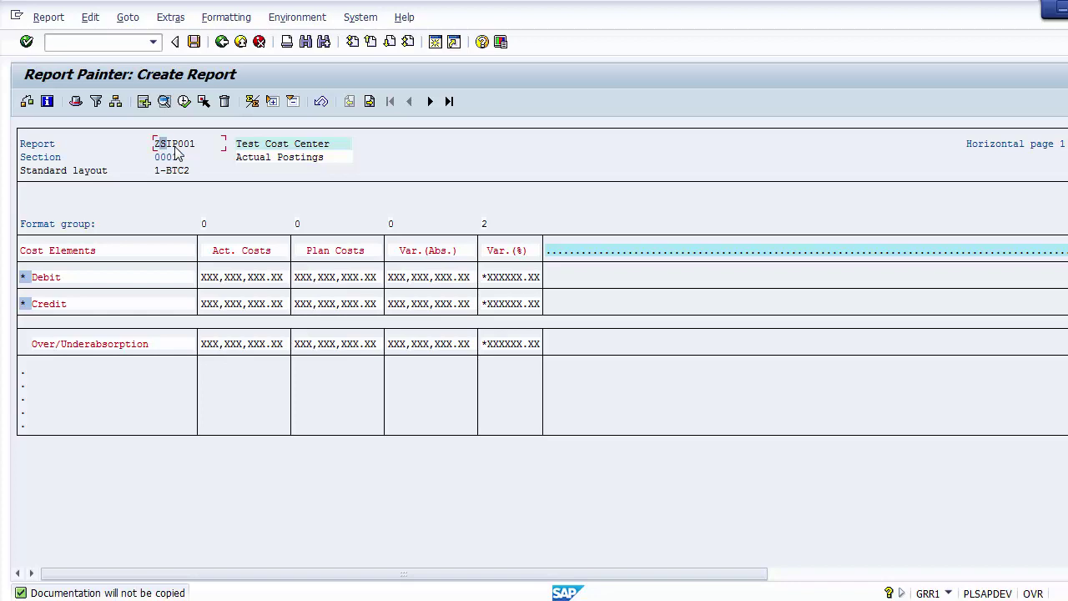
pyautogui.click(198, 146)
pyautogui.click(193, 42)
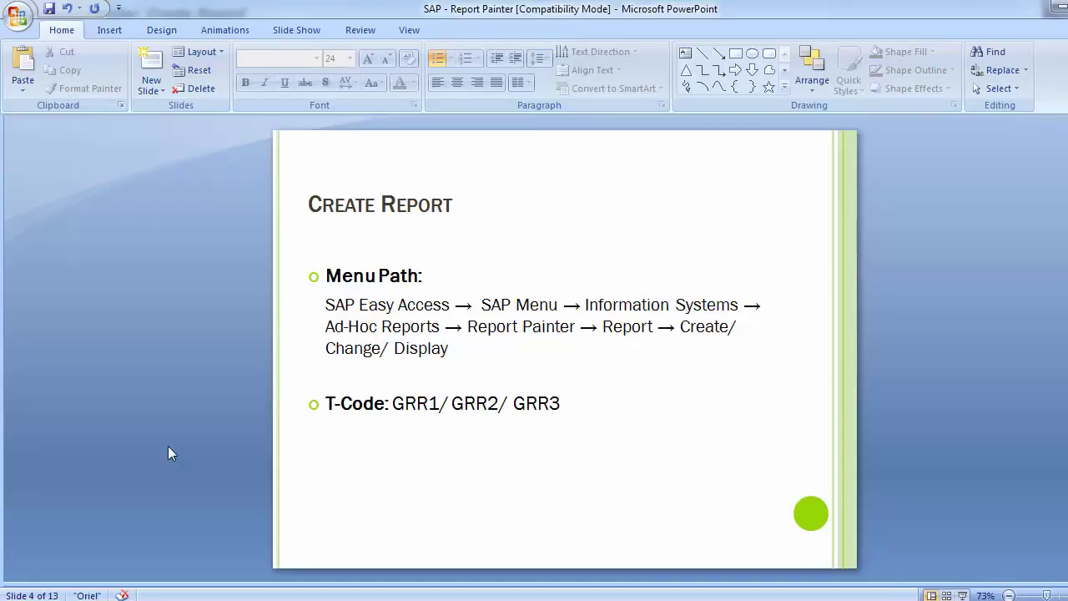
# Look up the steps for copying an existing report in the PowerPoint presentation, highlighting "Assign report to a new group".
pyautogui.scroll(-2, 158, 459)
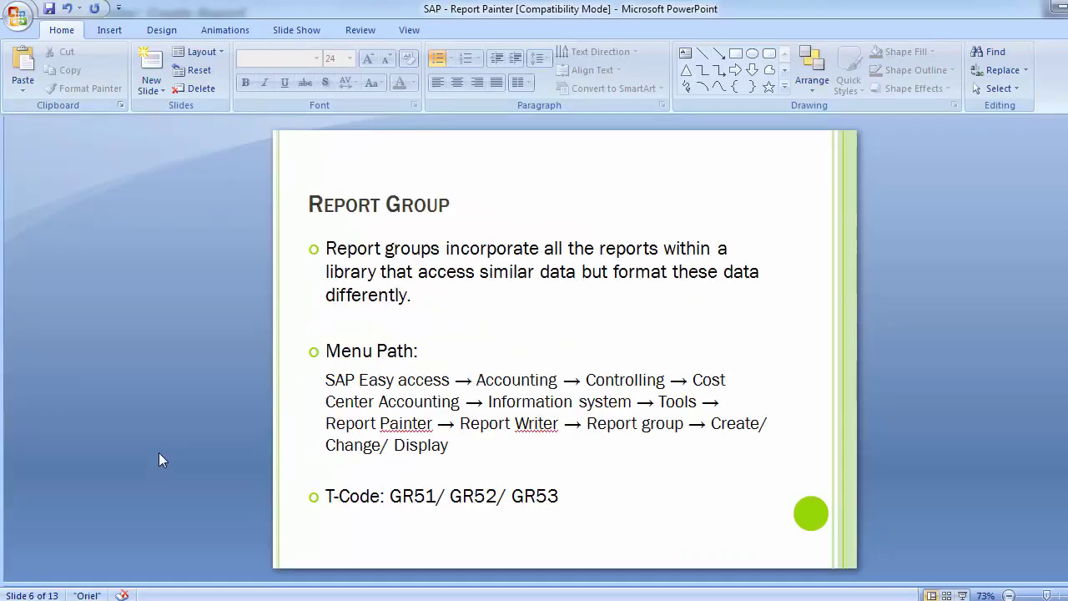
pyautogui.scroll(-1, 159, 459)
pyautogui.scroll(-1, 159, 454)
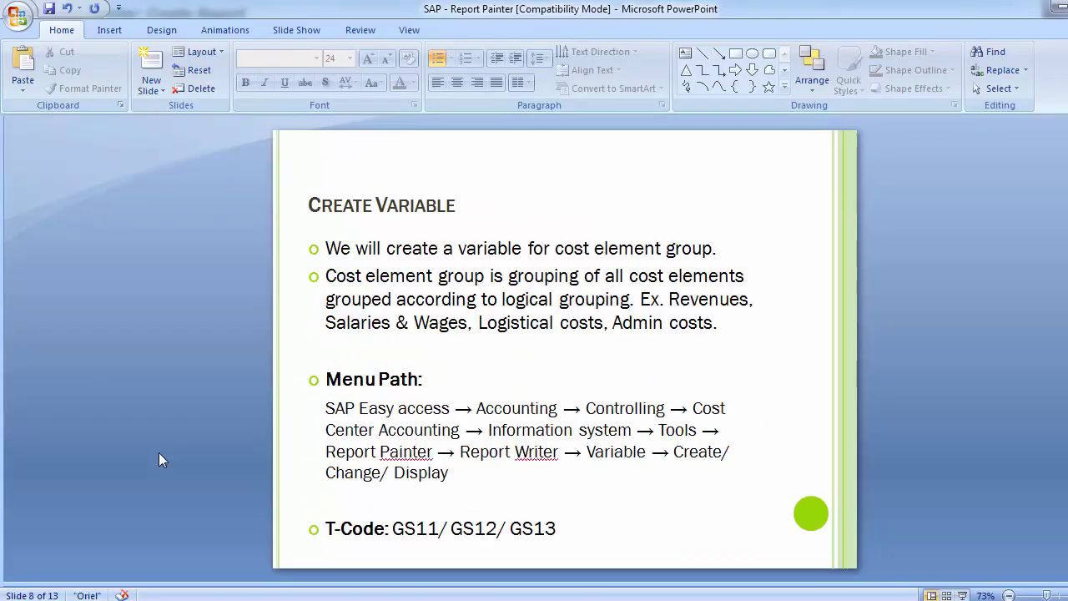
pyautogui.scroll(-1, 158, 455)
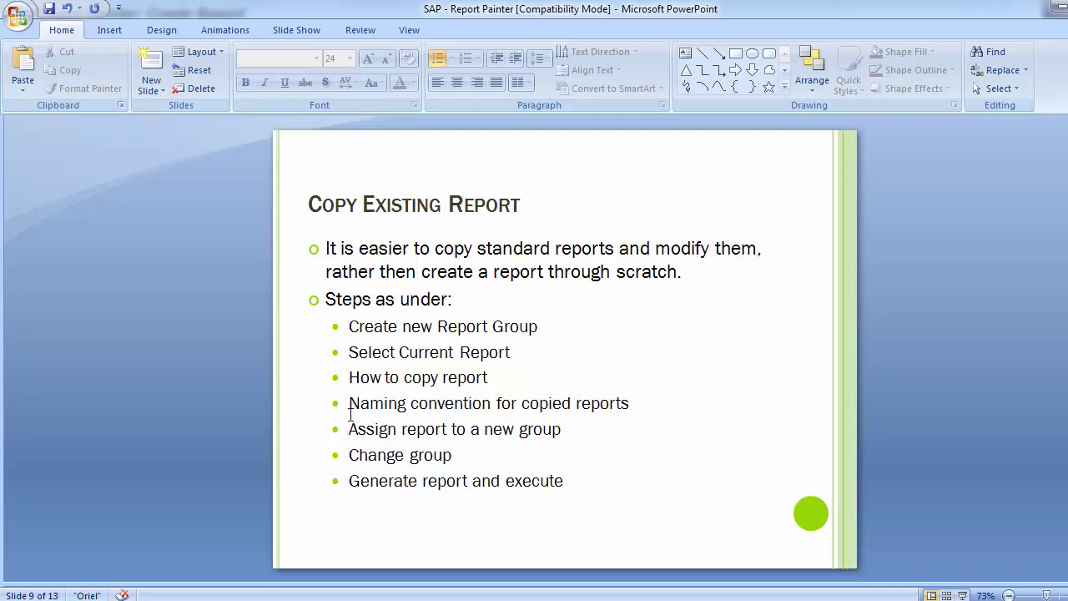
pyautogui.moveTo(349, 430); pyautogui.dragTo(564, 430)
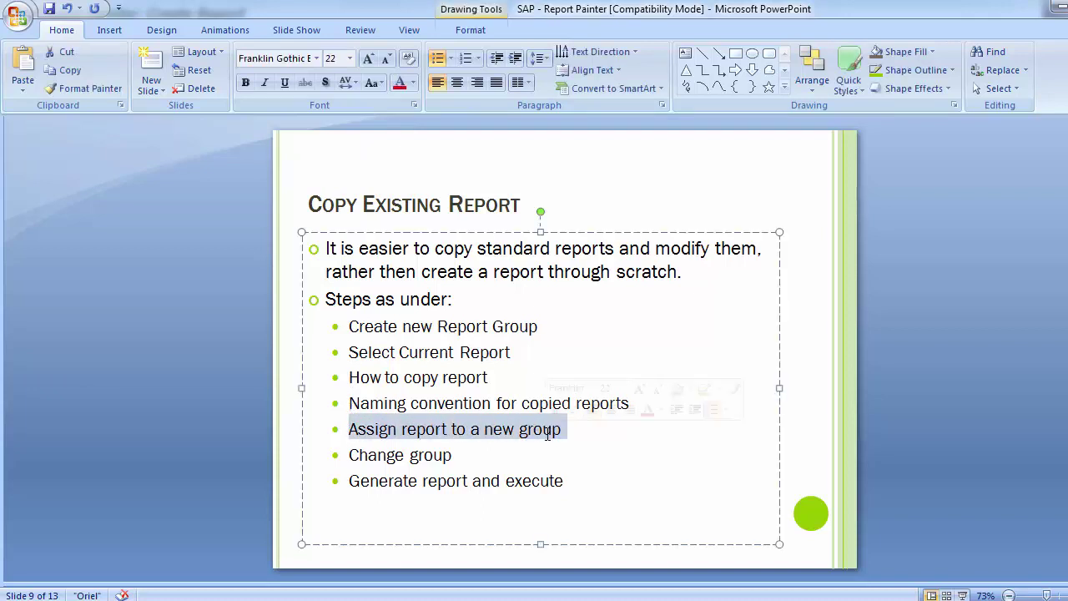
pyautogui.click(138, 351)
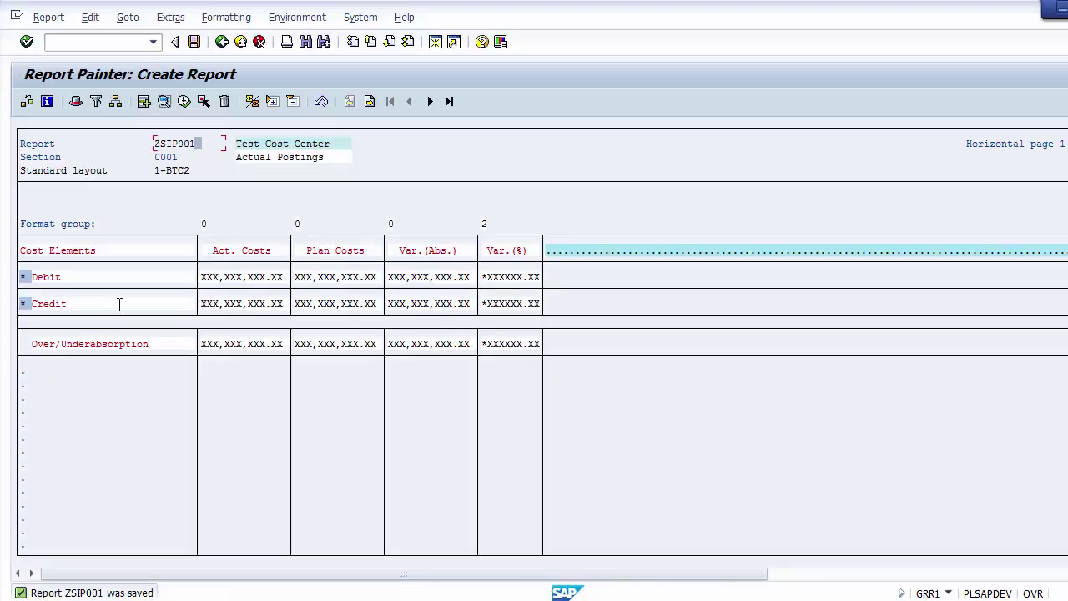
pyautogui.click(93, 45)
pyautogui.write('/oGR%%')
pyautogui.press('BackSpace')
pyautogui.press('BackSpace')
pyautogui.write('R2')
pyautogui.press('Return')
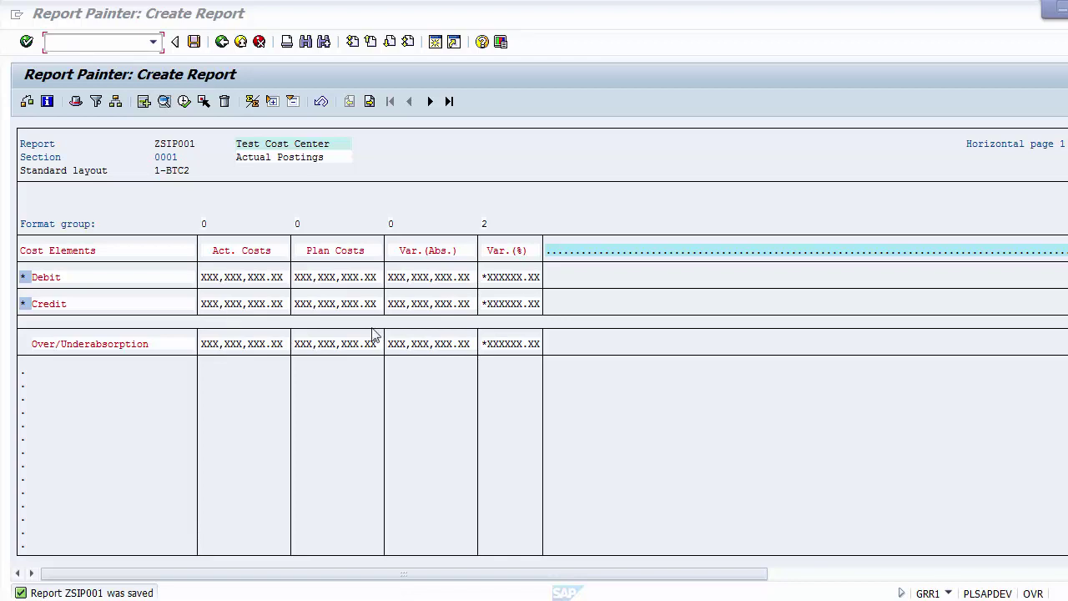
# Open a new SAP session and start transaction GR55 in it.
pyautogui.moveTo(575, 543)
pyautogui.click(434, 42)
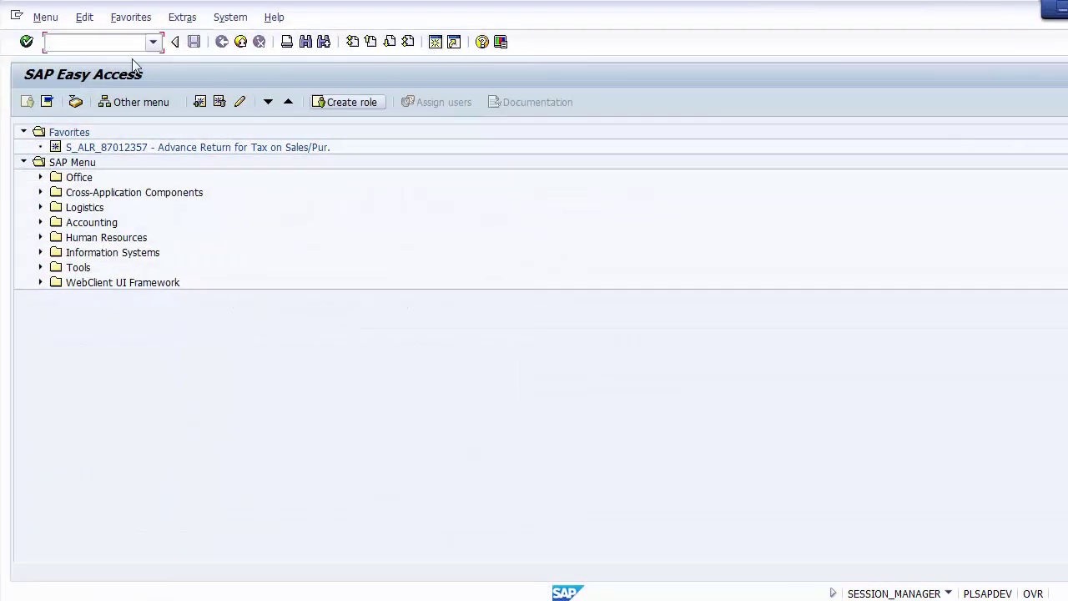
pyautogui.write('gr55')
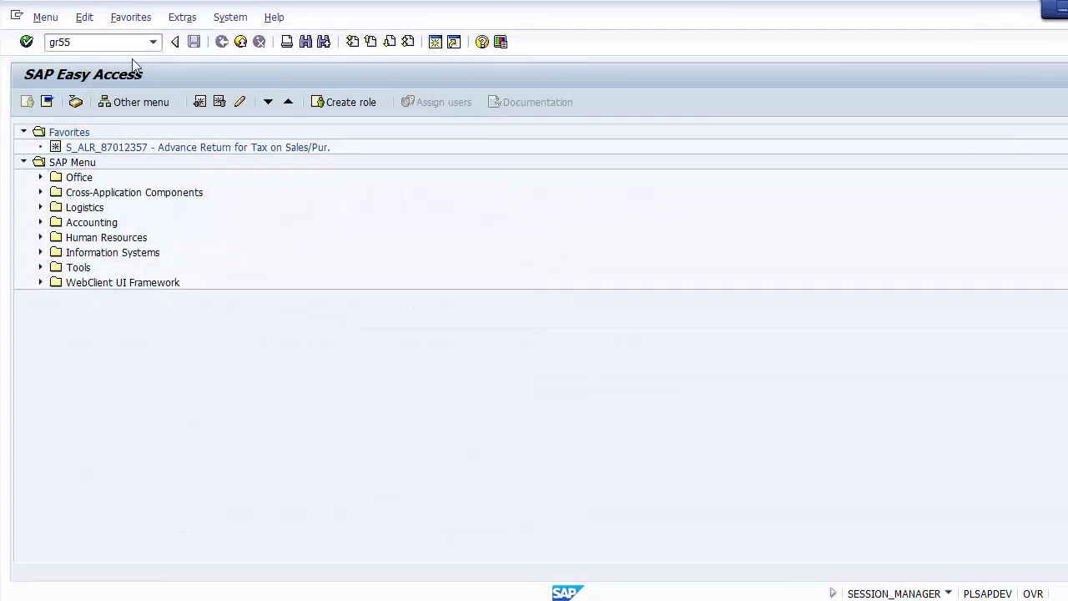
pyautogui.press('Return')
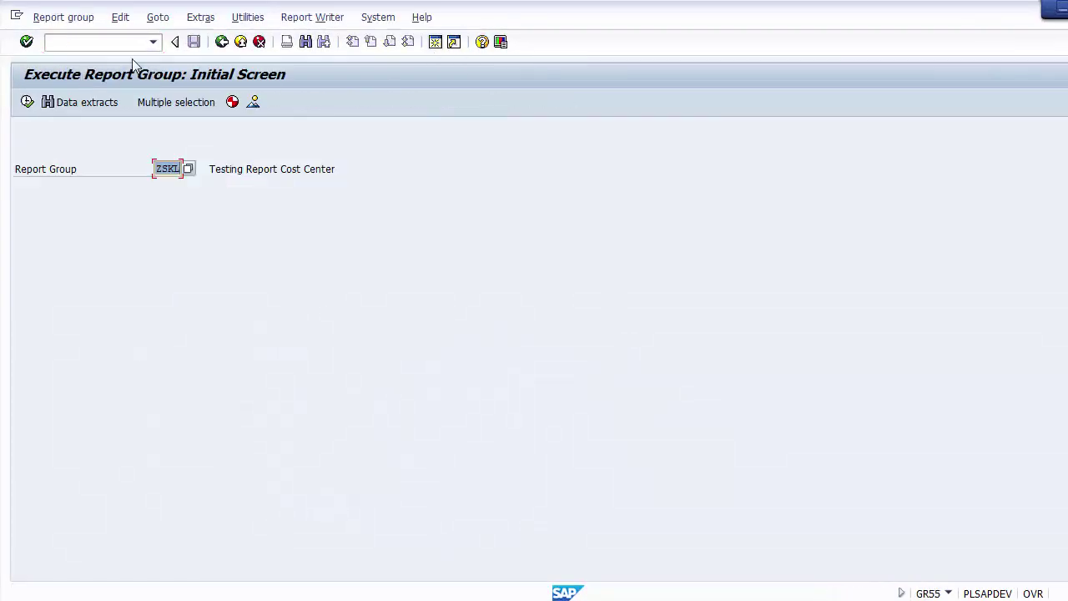
# Switch report group ZSKL to change mode and open its list of assigned reports.
pyautogui.click(60, 177)
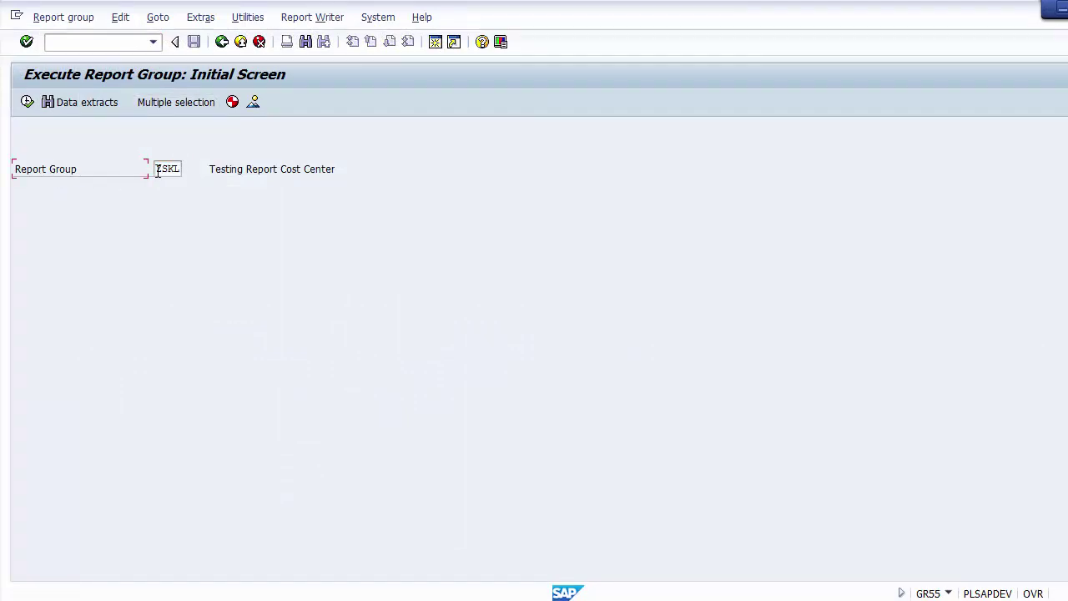
pyautogui.moveTo(154, 168); pyautogui.dragTo(185, 169)
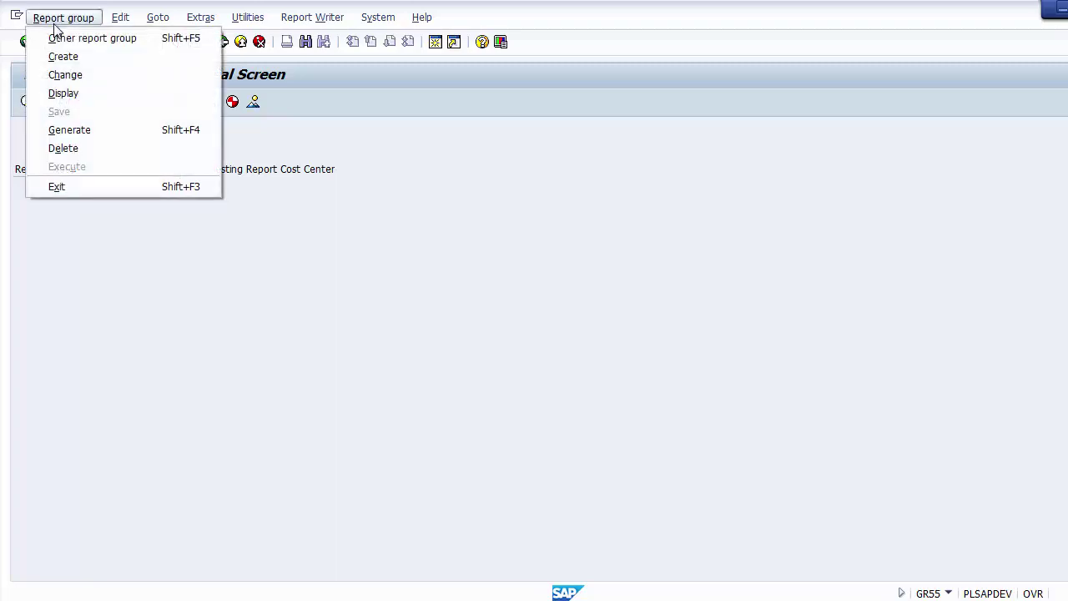
pyautogui.click(63, 74)
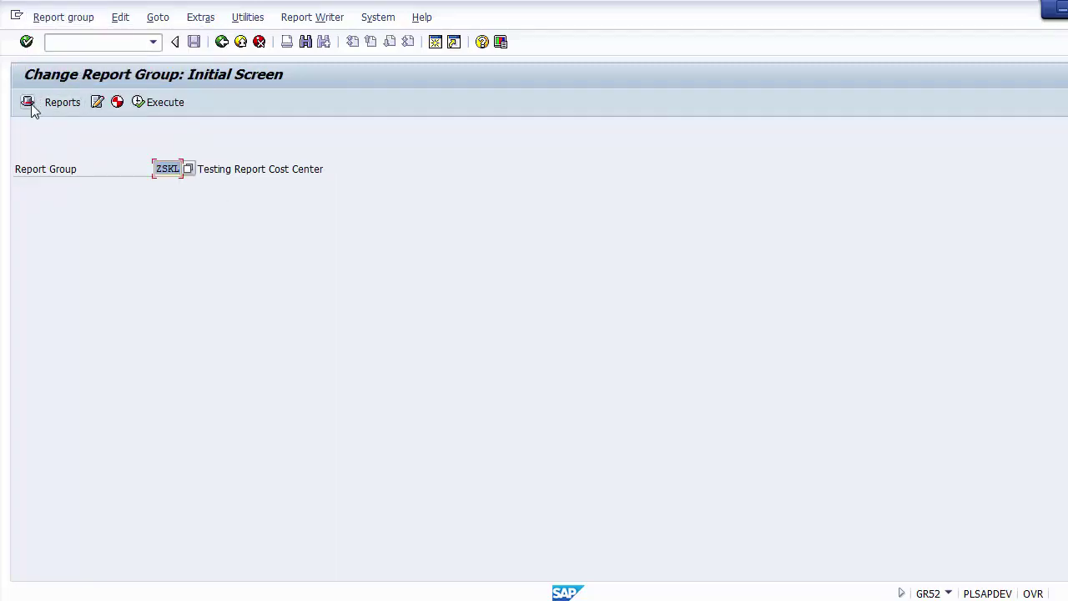
pyautogui.click(54, 107)
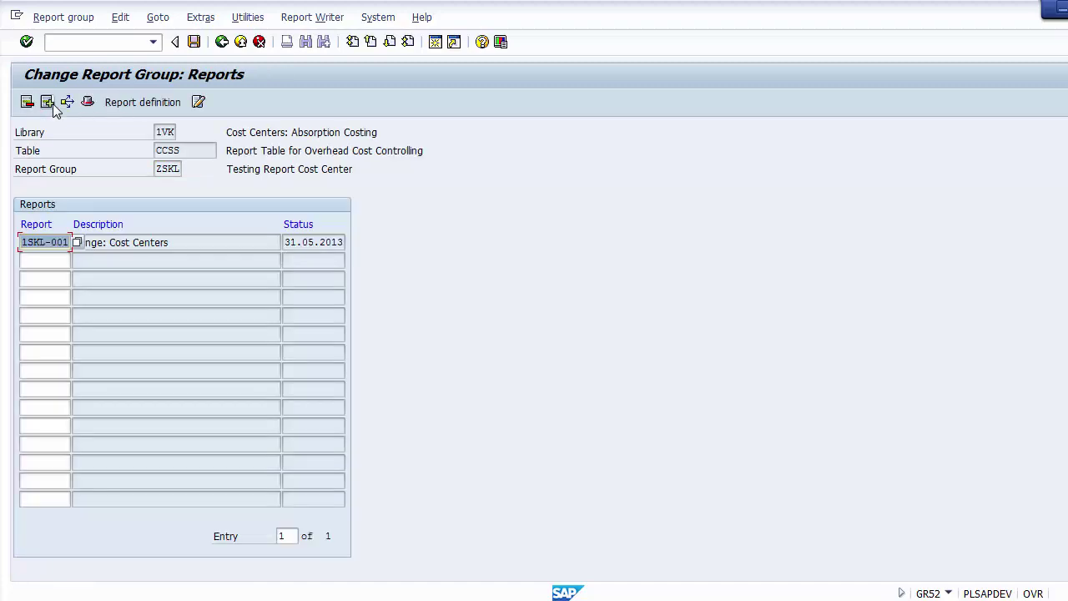
# Add report ZSIP001 to report group ZSKL below the existing 1SKL-001 entry.
pyautogui.click(38, 262)
pyautogui.write('ZSIP0')
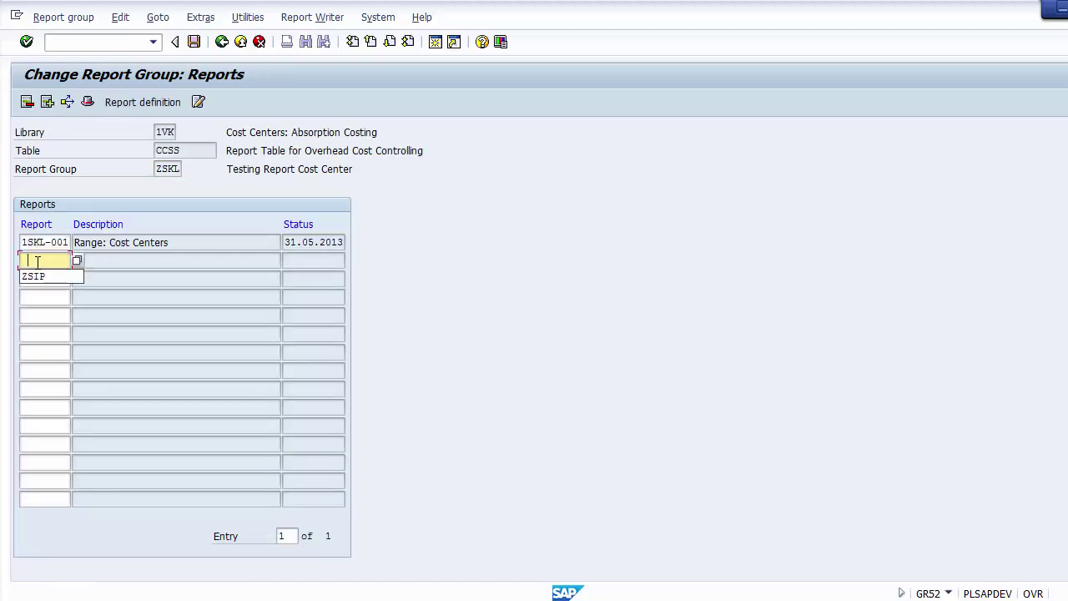
pyautogui.write('01')
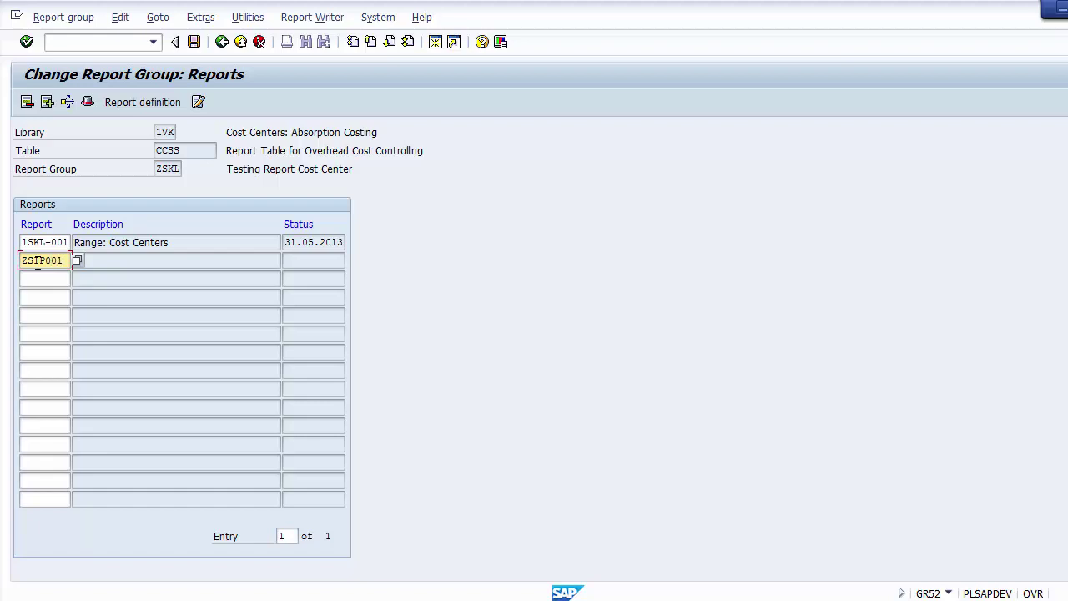
pyautogui.click(107, 262)
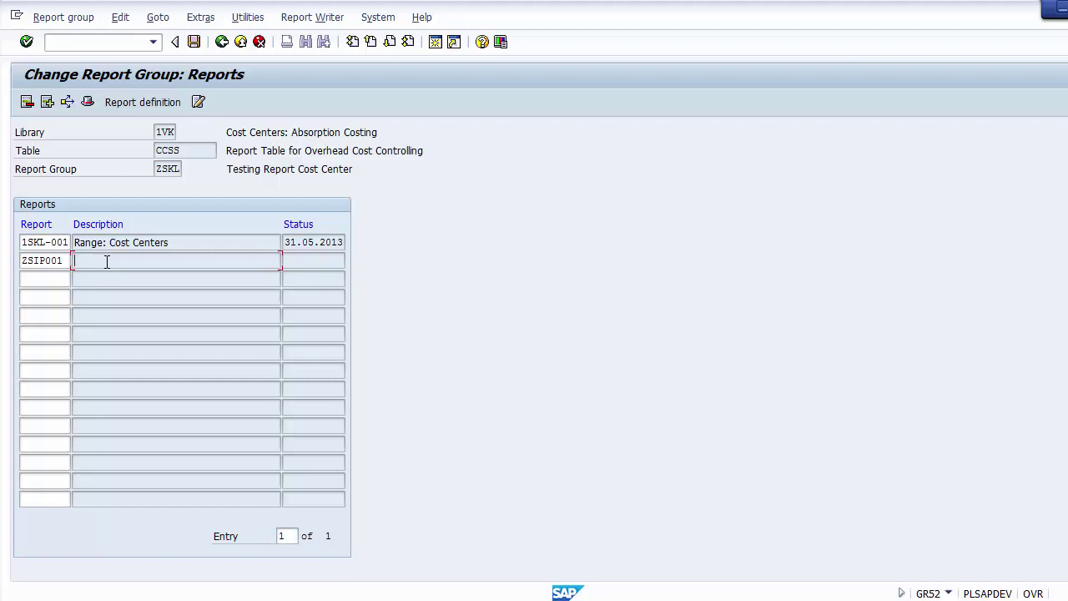
pyautogui.write('Test Cost Center')
pyautogui.press('Return')
pyautogui.moveTo(287, 261); pyautogui.dragTo(352, 261)
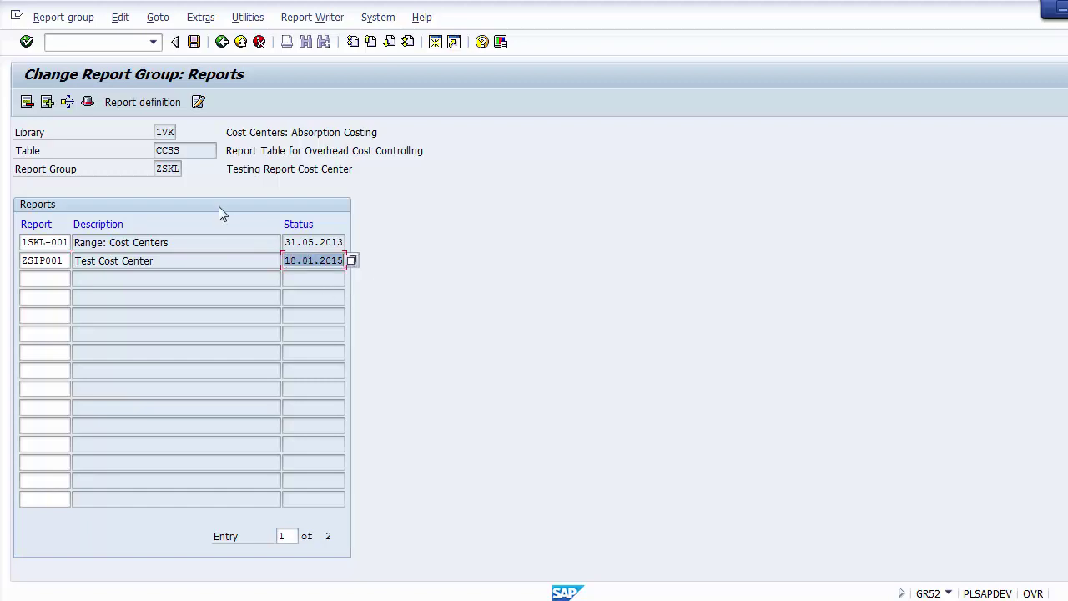
# Save report group ZSKL with its added report.
pyautogui.click(194, 43)
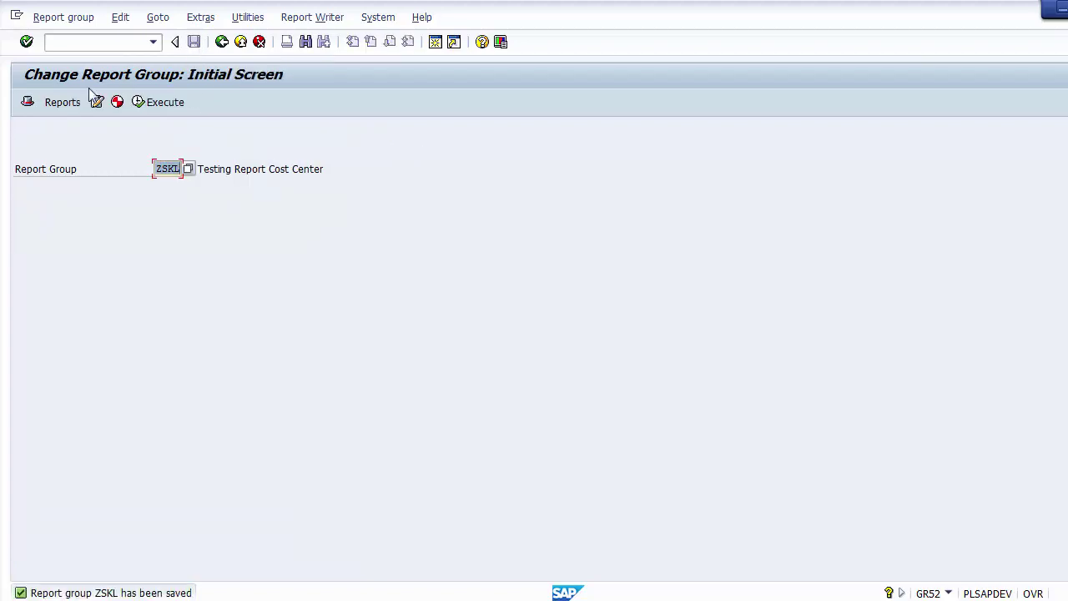
# Open the report assignments in the header of report group ZSKL and start adding a receiver report of type Transaction.
pyautogui.click(28, 102)
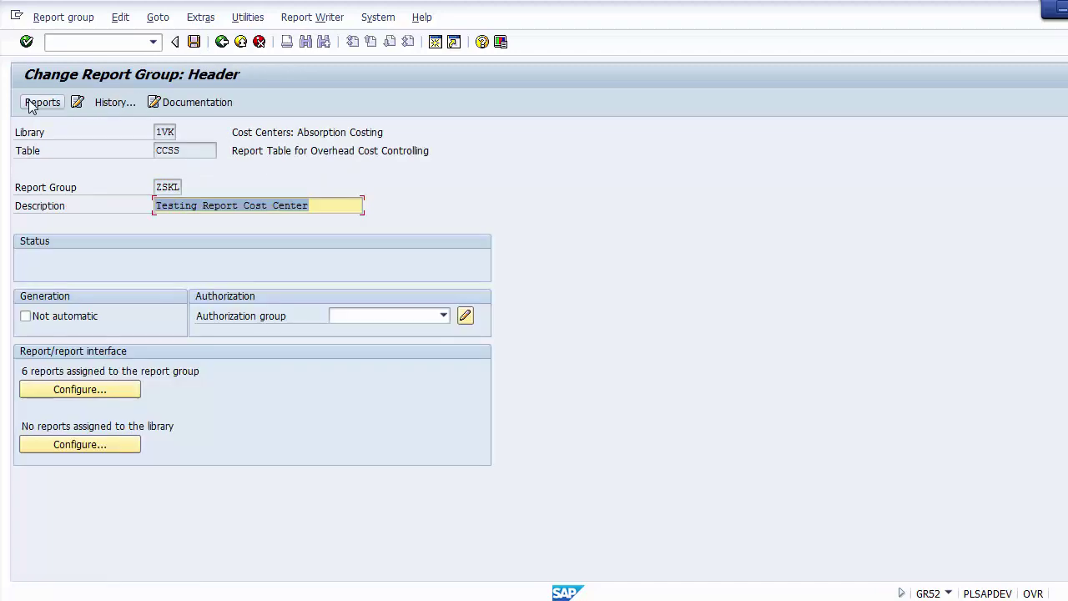
pyautogui.click(82, 387)
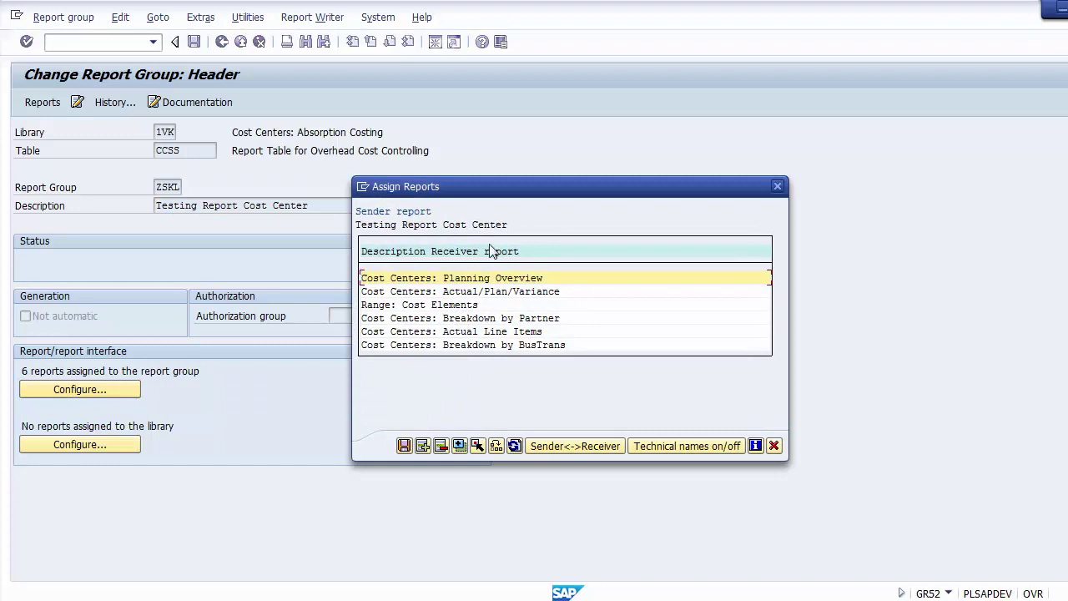
pyautogui.click(423, 445)
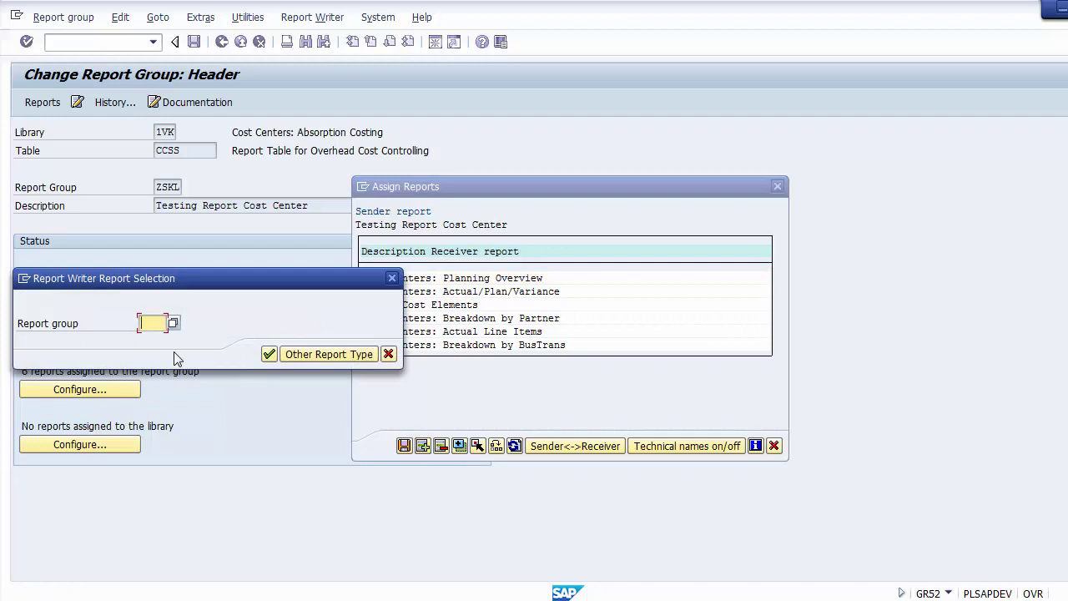
pyautogui.write('ZSIP')
pyautogui.click(299, 356)
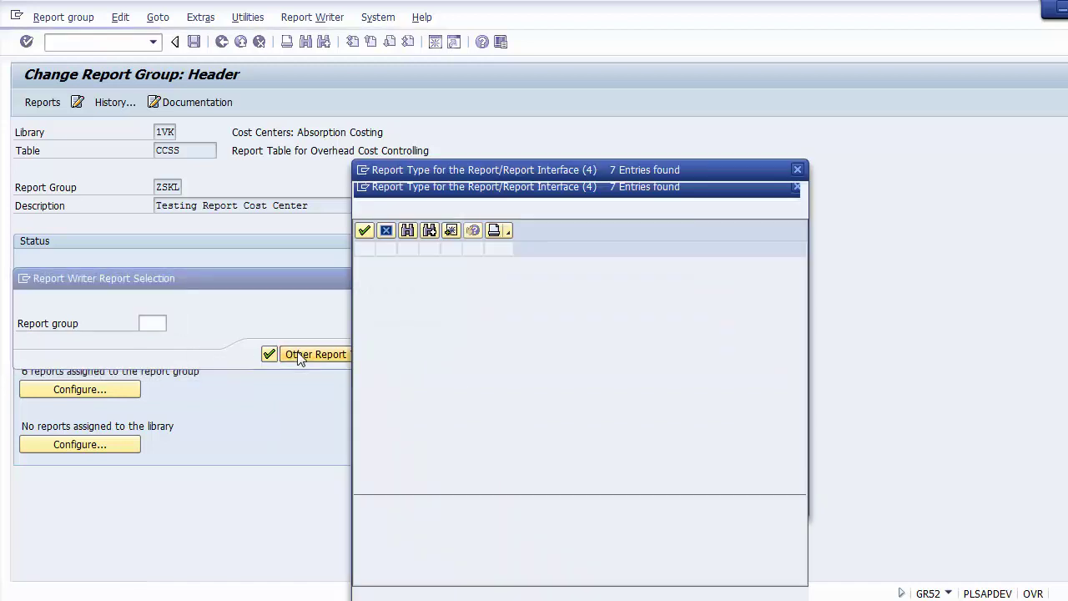
pyautogui.click(447, 365)
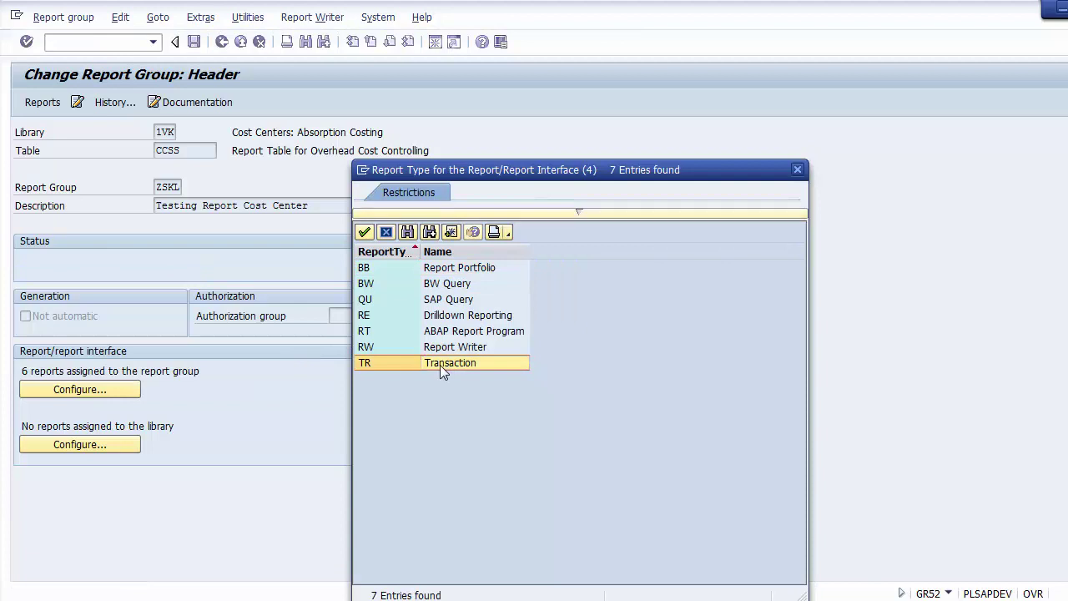
pyautogui.doubleClick(440, 365)
# Try to add transaction code ZSIP001 as a receiver report and close the report assignment.
pyautogui.write('ZSIP')
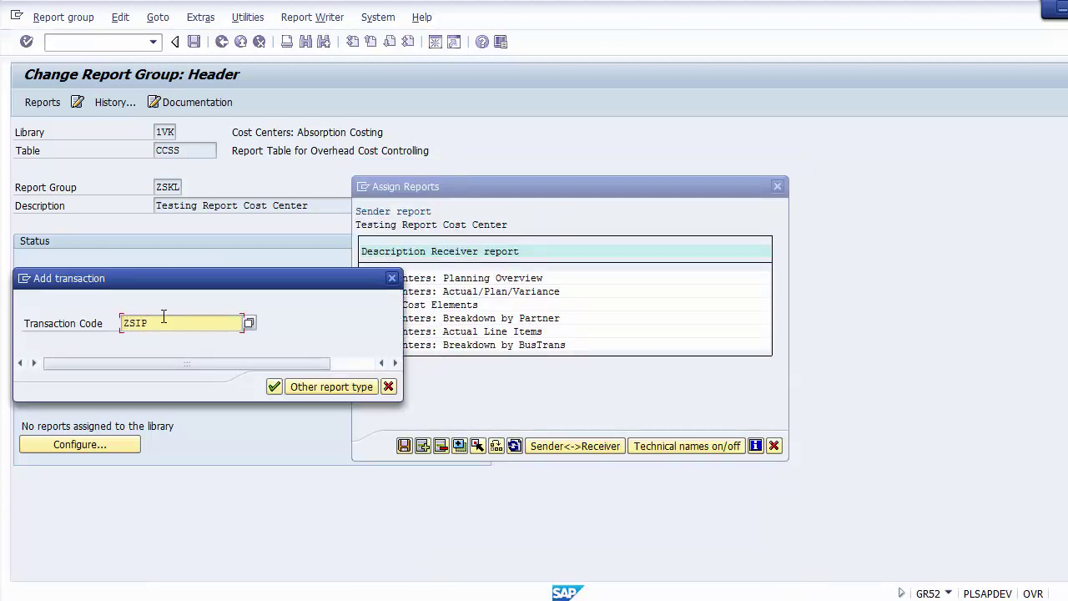
pyautogui.write('001')
pyautogui.moveTo(174, 323); pyautogui.dragTo(110, 324)
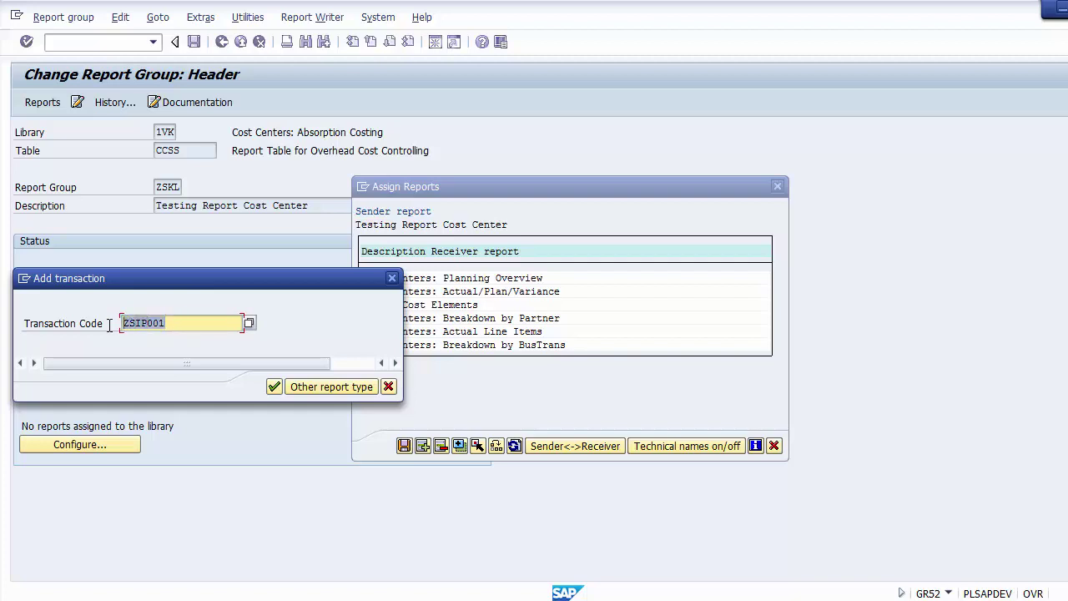
pyautogui.click(273, 387)
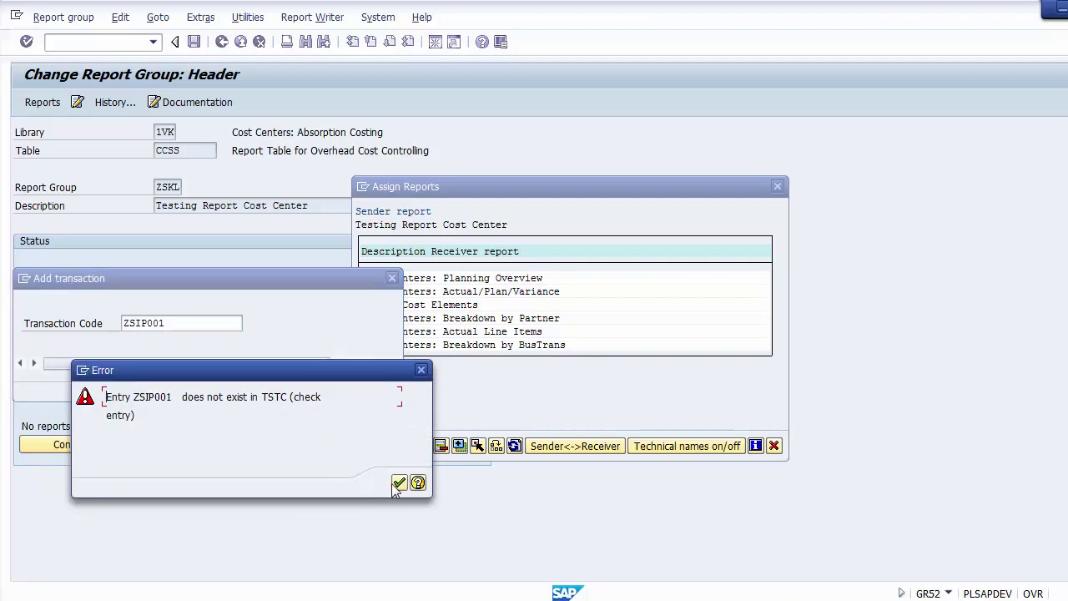
pyautogui.click(399, 483)
pyautogui.click(389, 388)
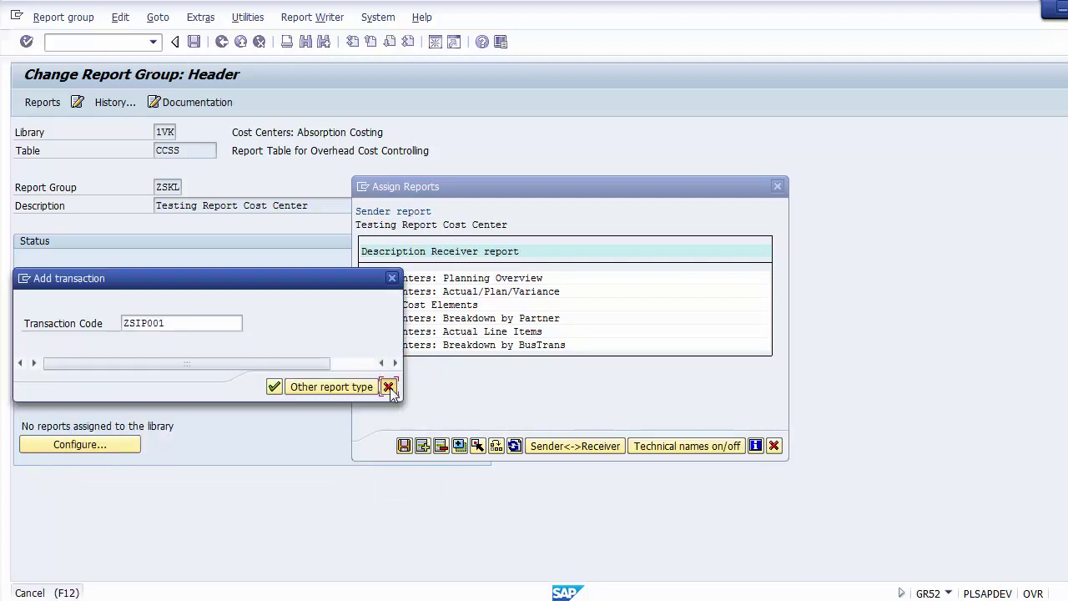
pyautogui.click(774, 445)
# Check the entry for ZSIP001 in the reports of group ZSKL and leave report group maintenance.
pyautogui.click(51, 106)
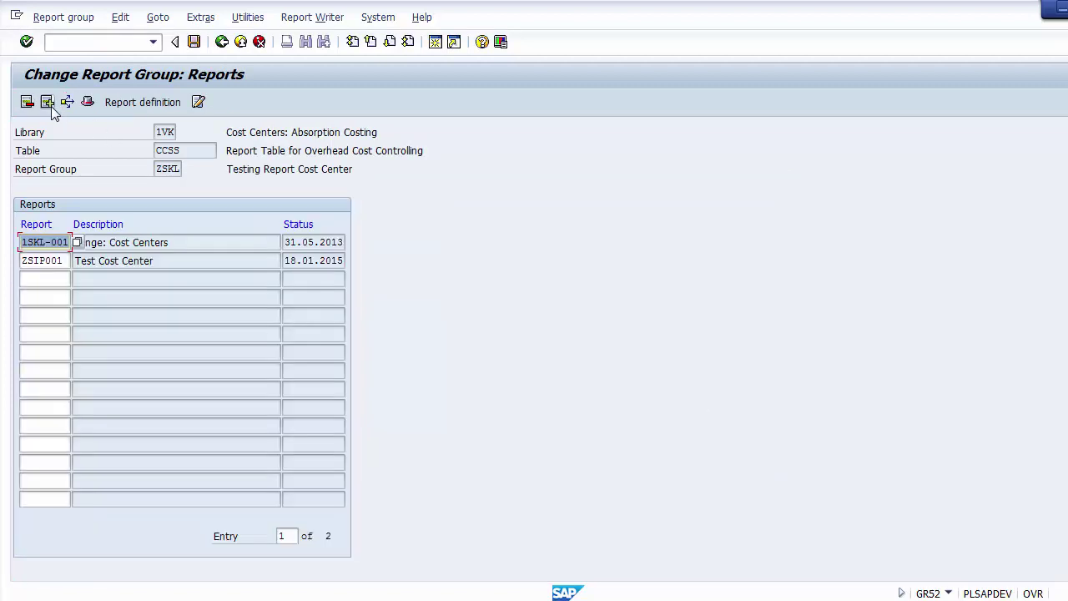
pyautogui.click(50, 261)
pyautogui.click(93, 261)
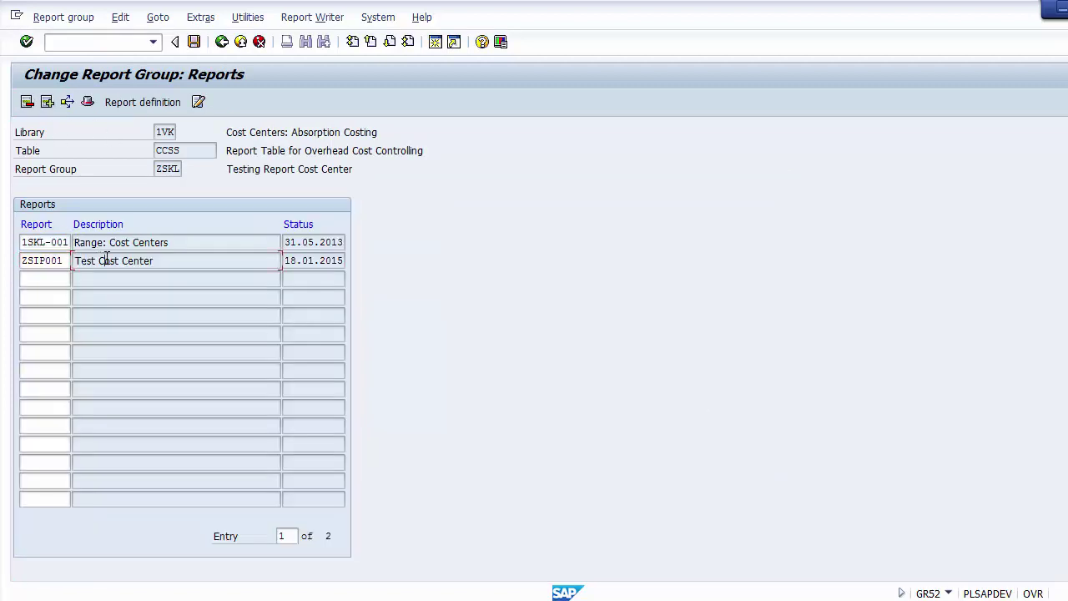
pyautogui.click(221, 42)
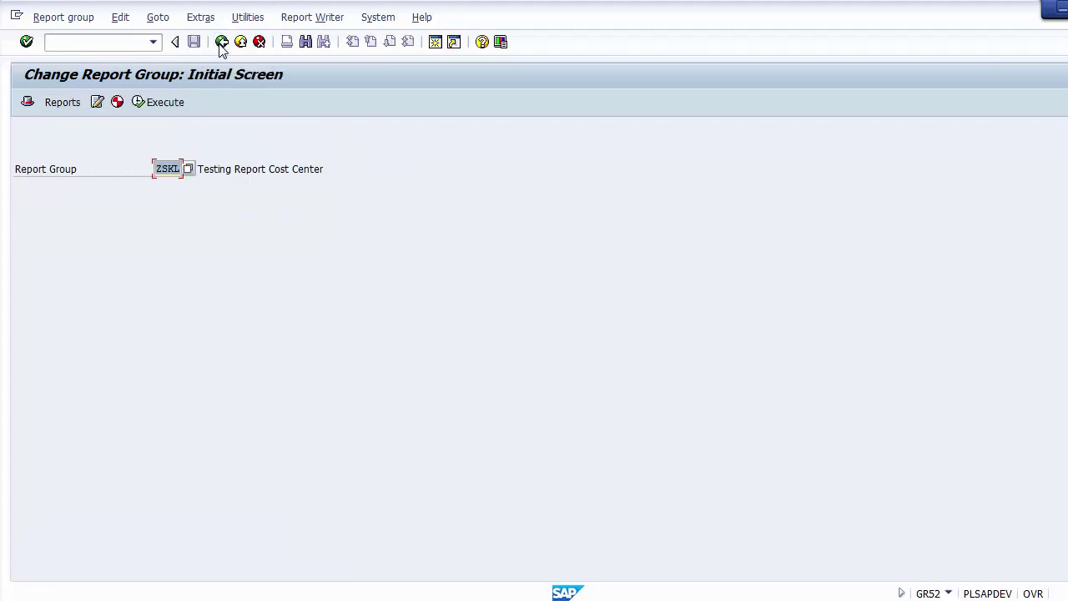
pyautogui.click(221, 41)
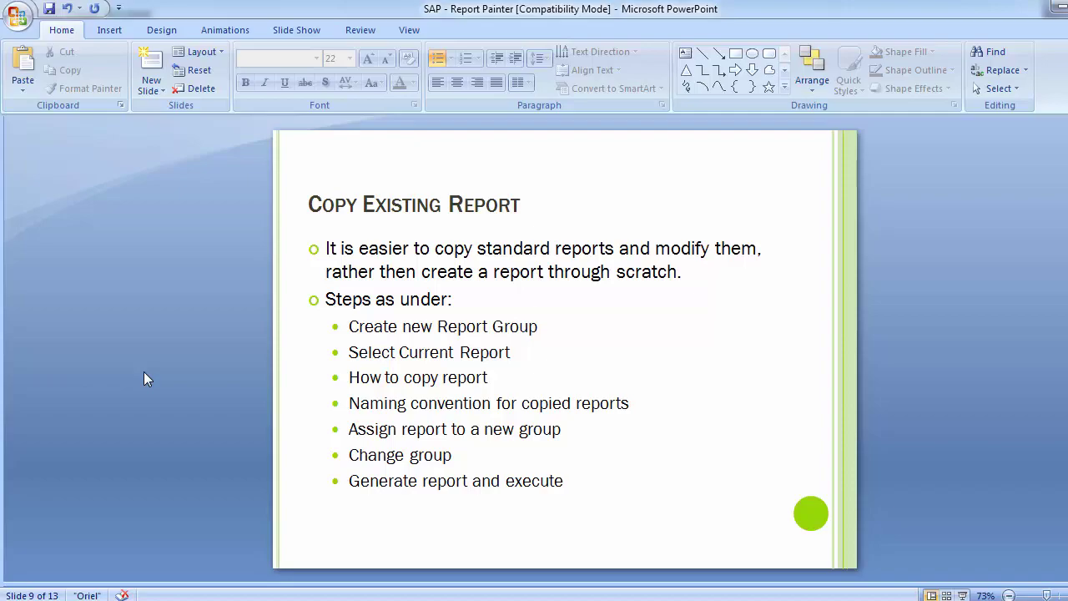
# Switch from PowerPoint back to SAP and start transaction GRR2.
pyautogui.hotkey('alt', 'Tab')
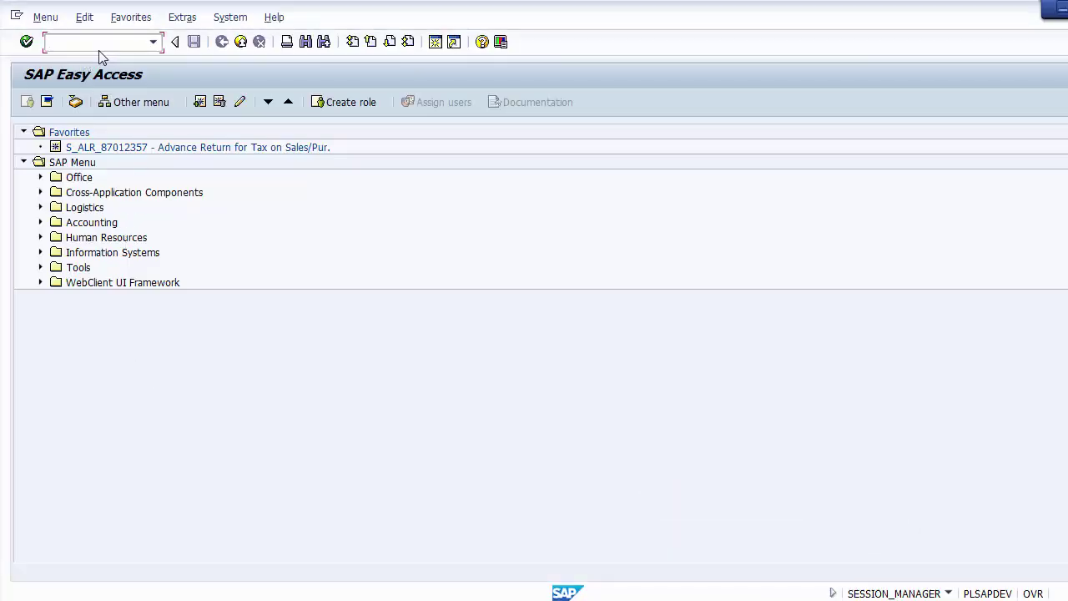
pyautogui.write('GRR2')
pyautogui.press('Return')
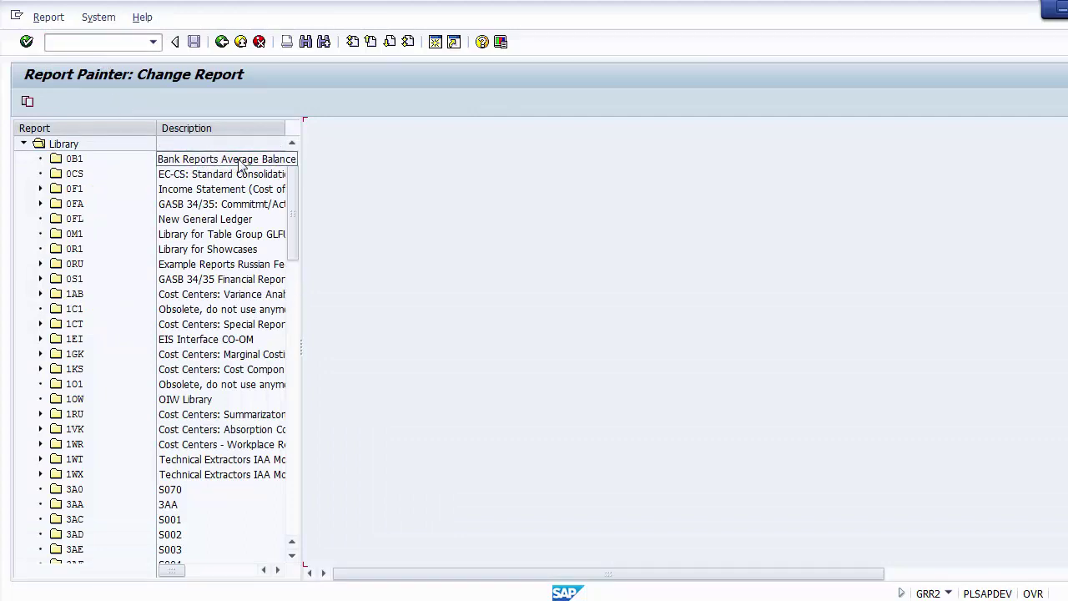
# Open report ZSIP001 from library 1VK for changing and shrink the report tree to widen the report layout.
pyautogui.scroll(-1, 292, 225)
pyautogui.scroll(-1, 291, 225)
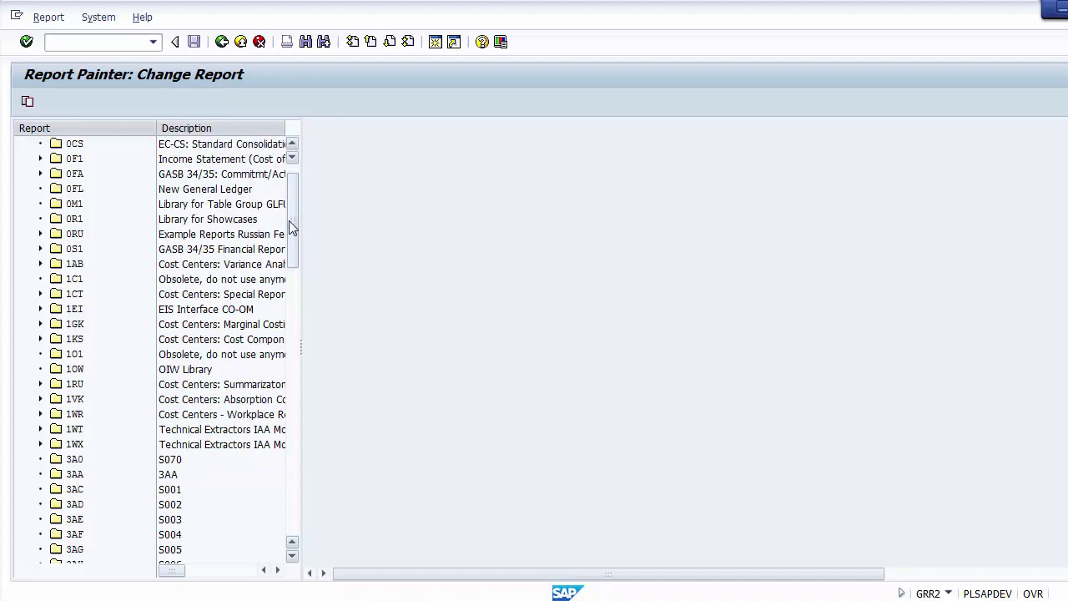
pyautogui.click(40, 399)
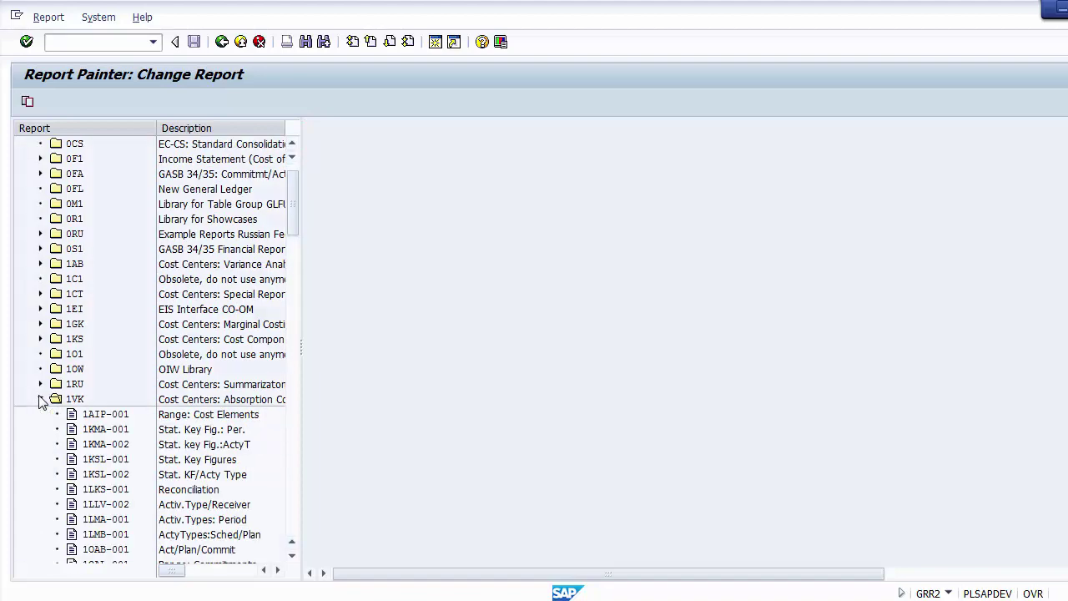
pyautogui.click(292, 526)
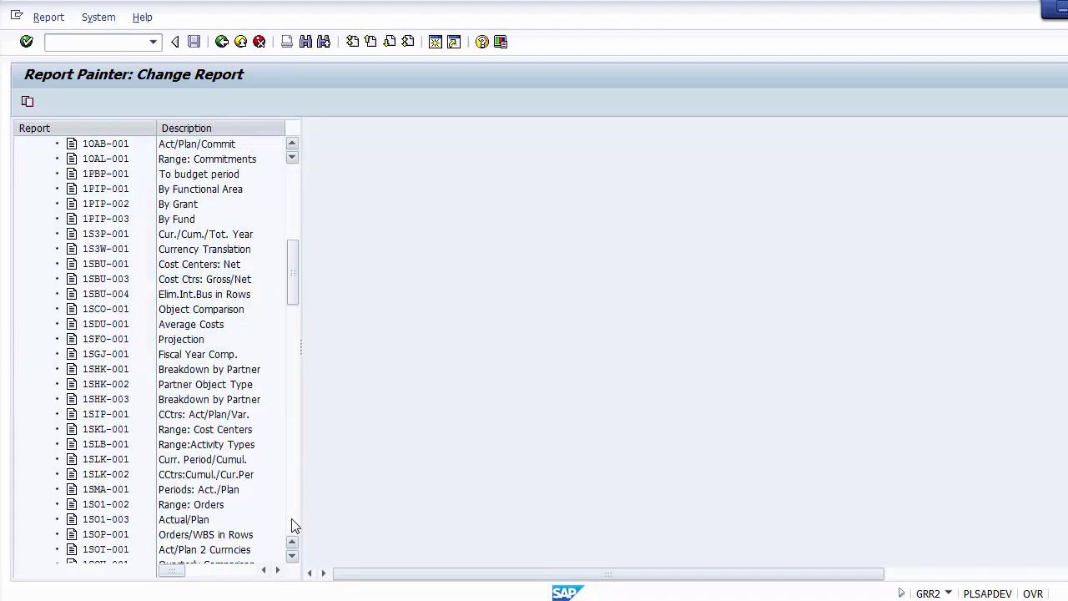
pyautogui.click(292, 526)
pyautogui.click(206, 252)
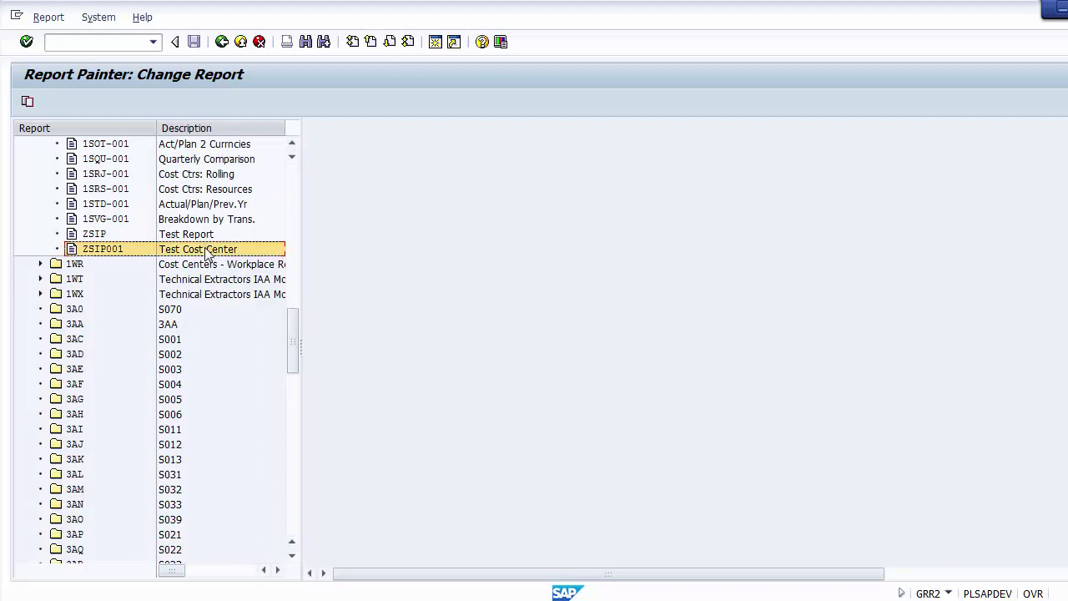
pyautogui.doubleClick(91, 254)
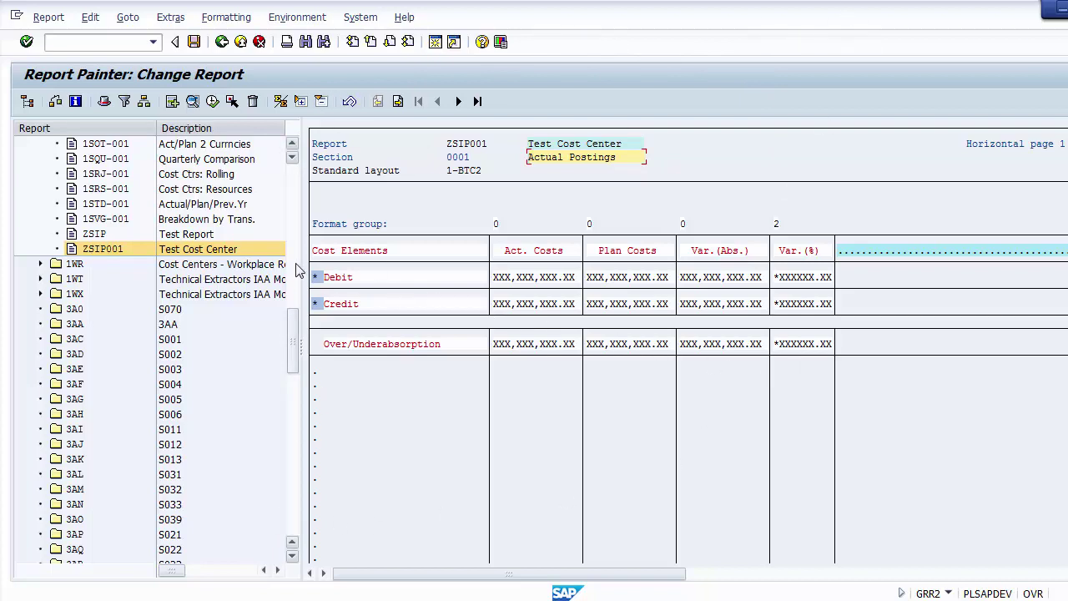
pyautogui.moveTo(296, 272); pyautogui.dragTo(44, 273)
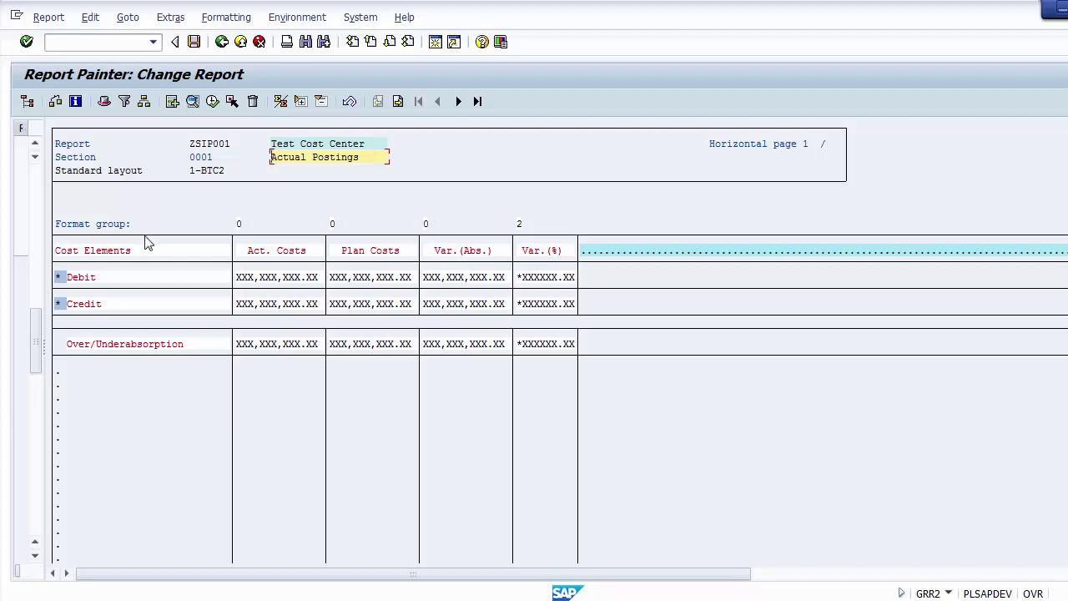
# Add Bus.Transaction to the selected characteristics in the general data selection of report ZSIP001.
pyautogui.click(89, 21)
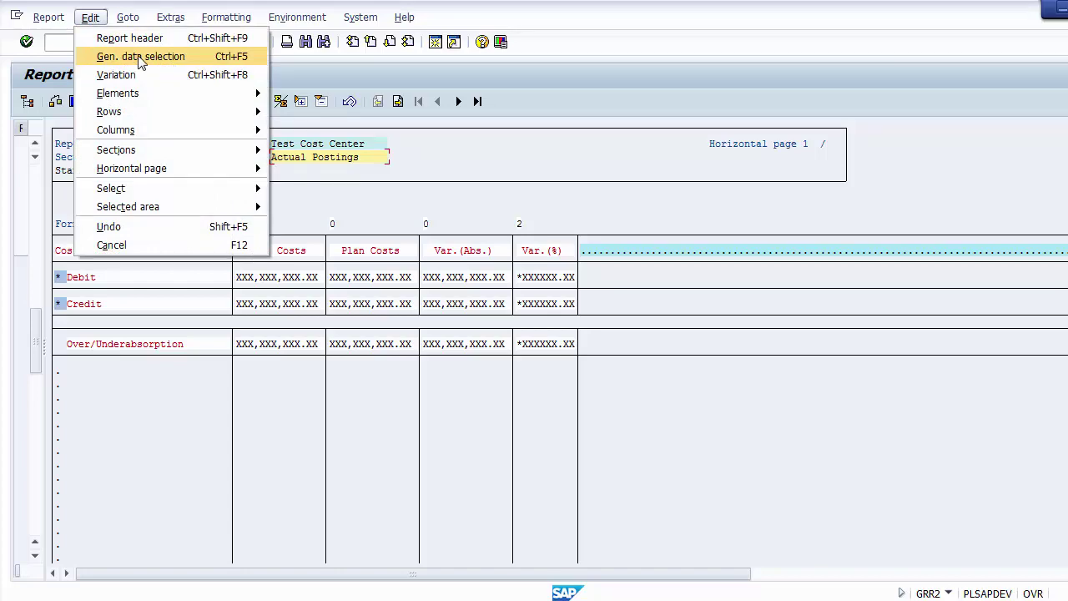
pyautogui.click(139, 58)
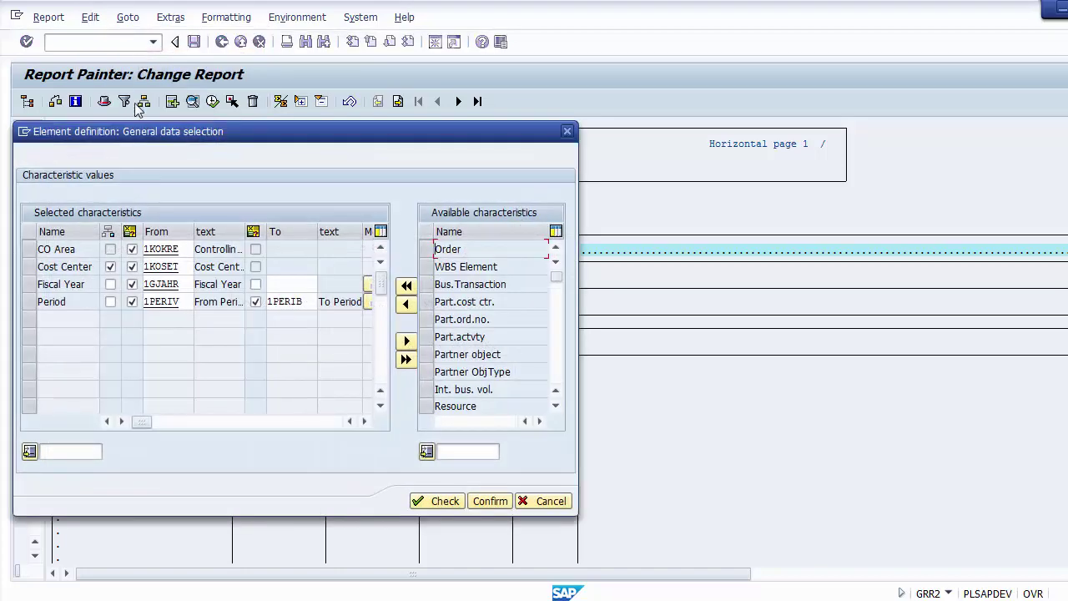
pyautogui.click(53, 249)
pyautogui.doubleClick(73, 302)
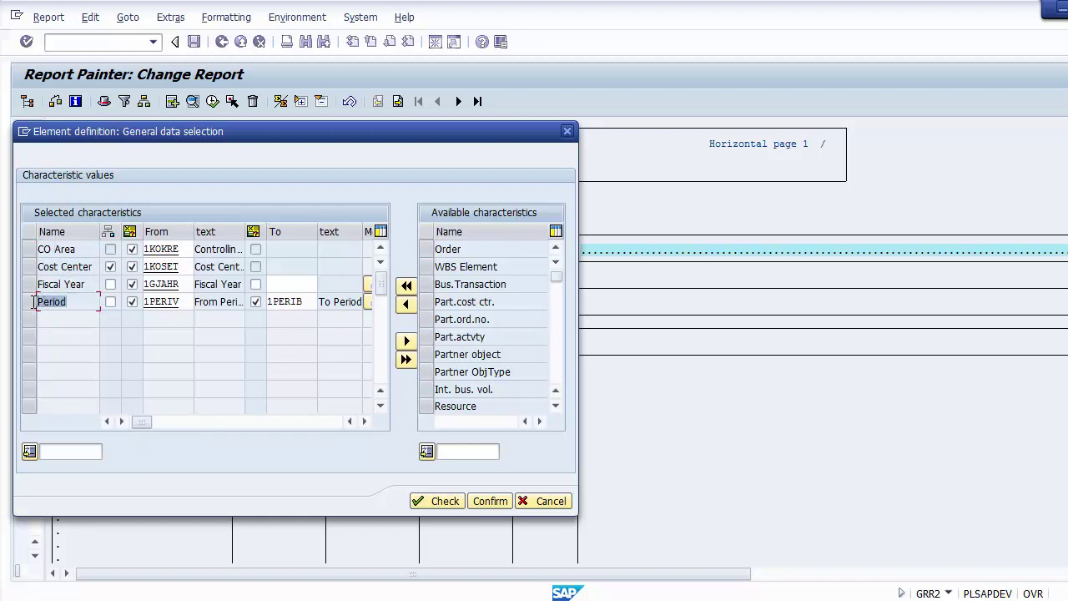
pyautogui.click(78, 301)
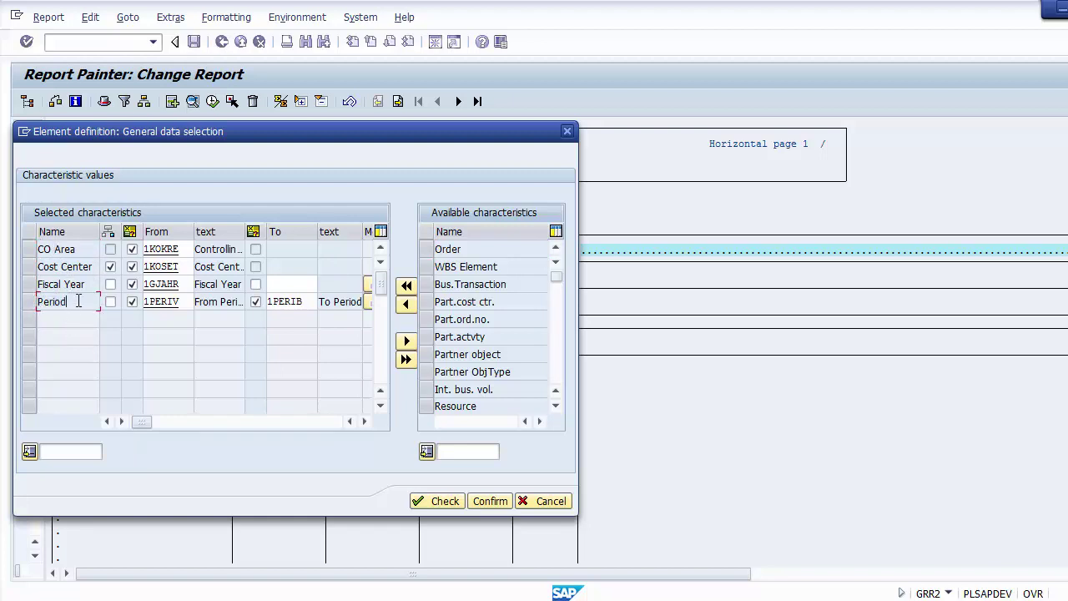
pyautogui.click(439, 284)
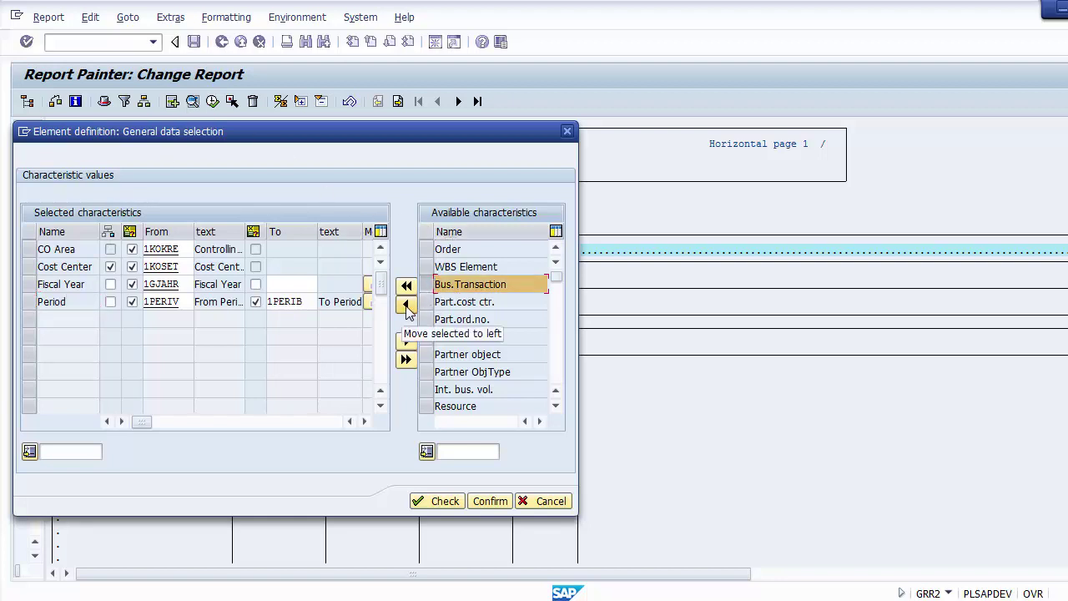
pyautogui.click(407, 307)
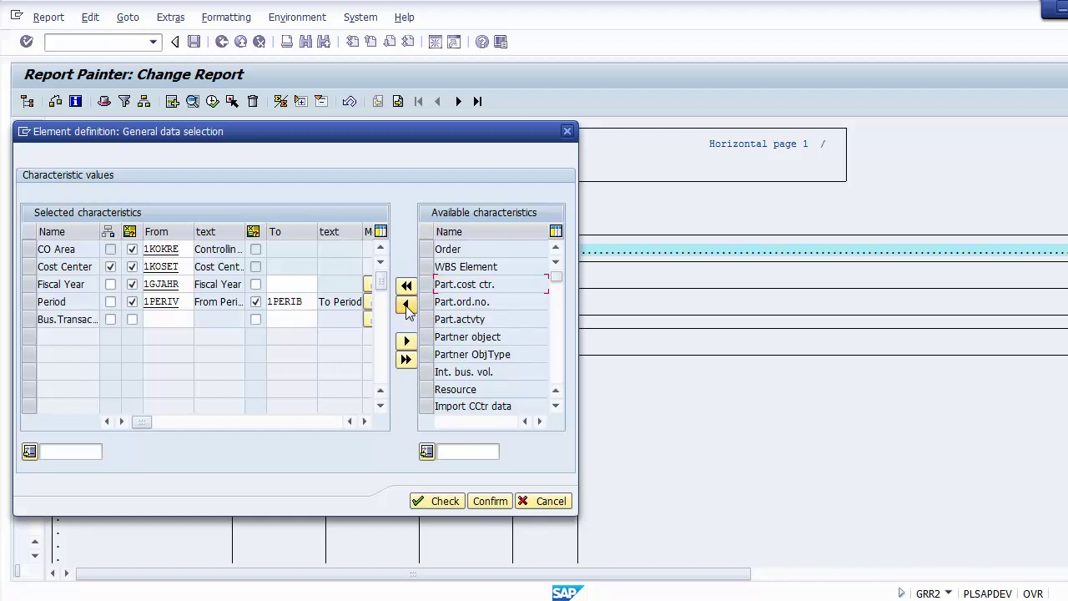
# Switch the Bus.Transaction characteristic to a set and open the list of possible sets for its From value.
pyautogui.click(48, 319)
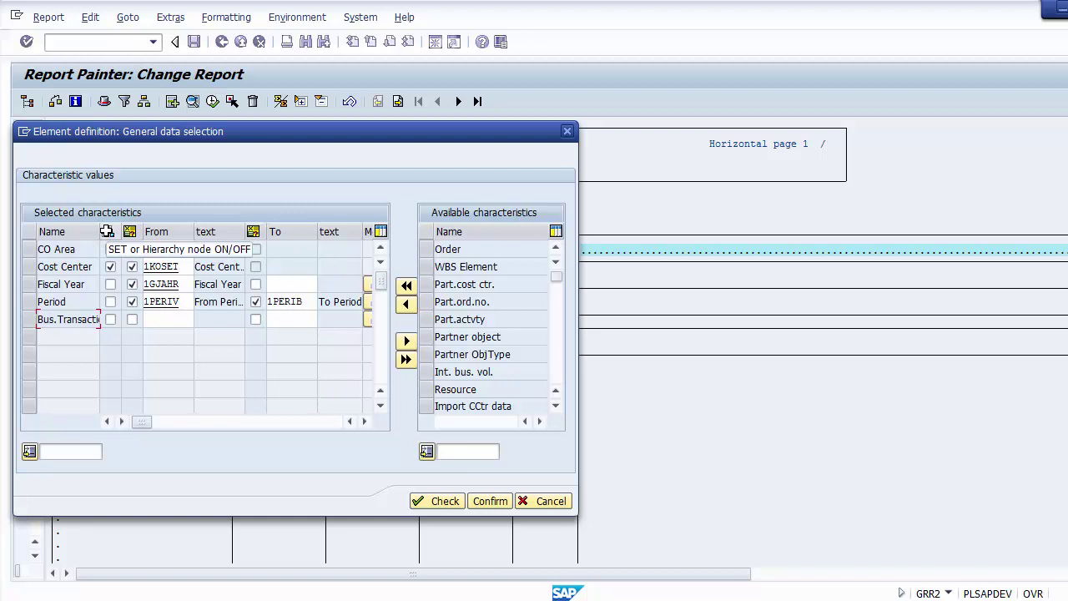
pyautogui.click(109, 319)
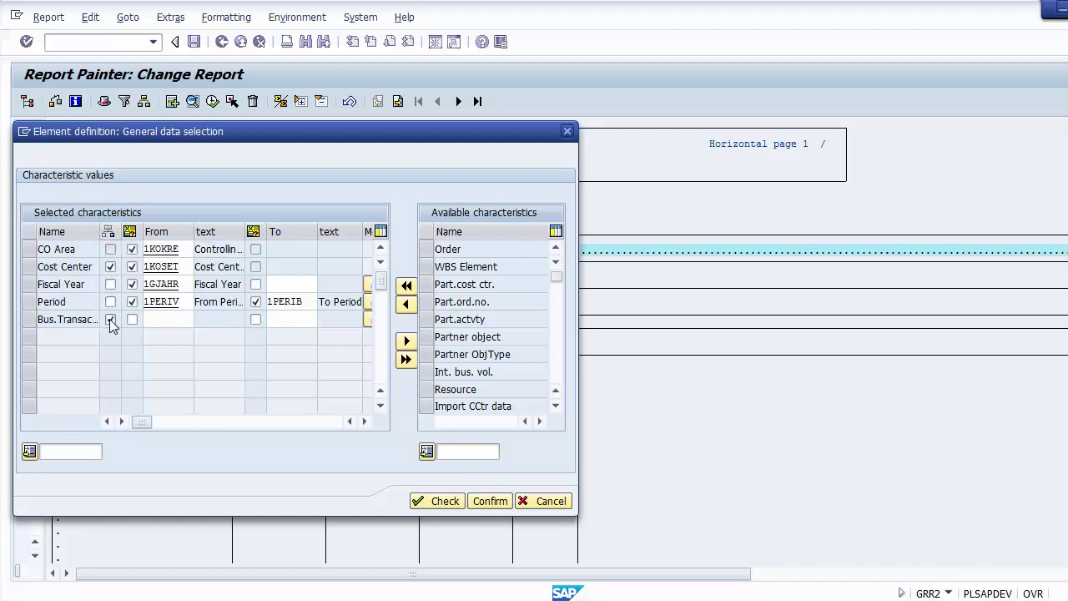
pyautogui.click(157, 319)
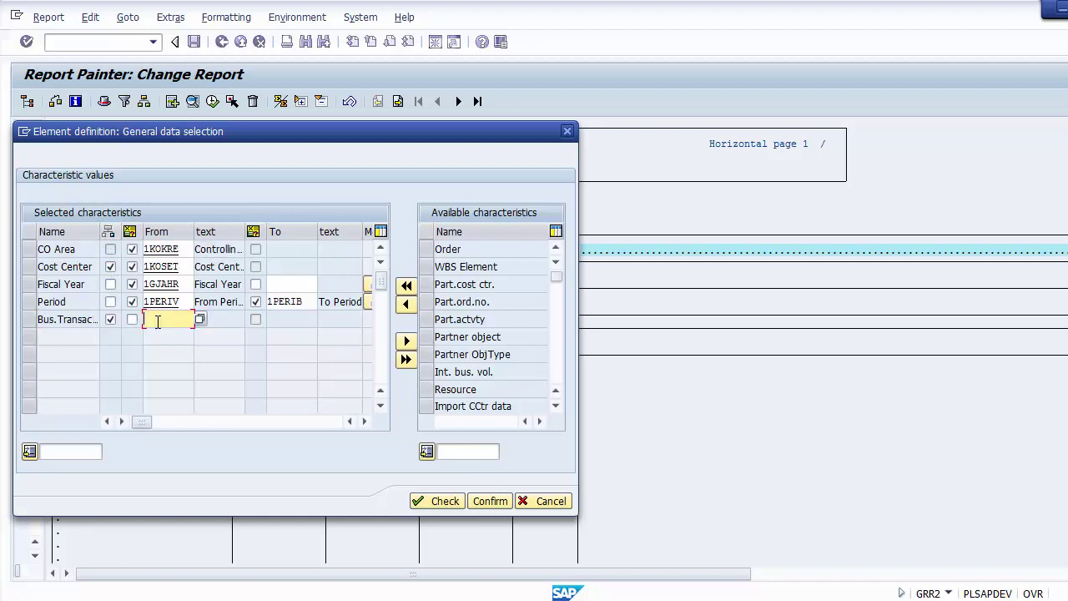
pyautogui.click(201, 320)
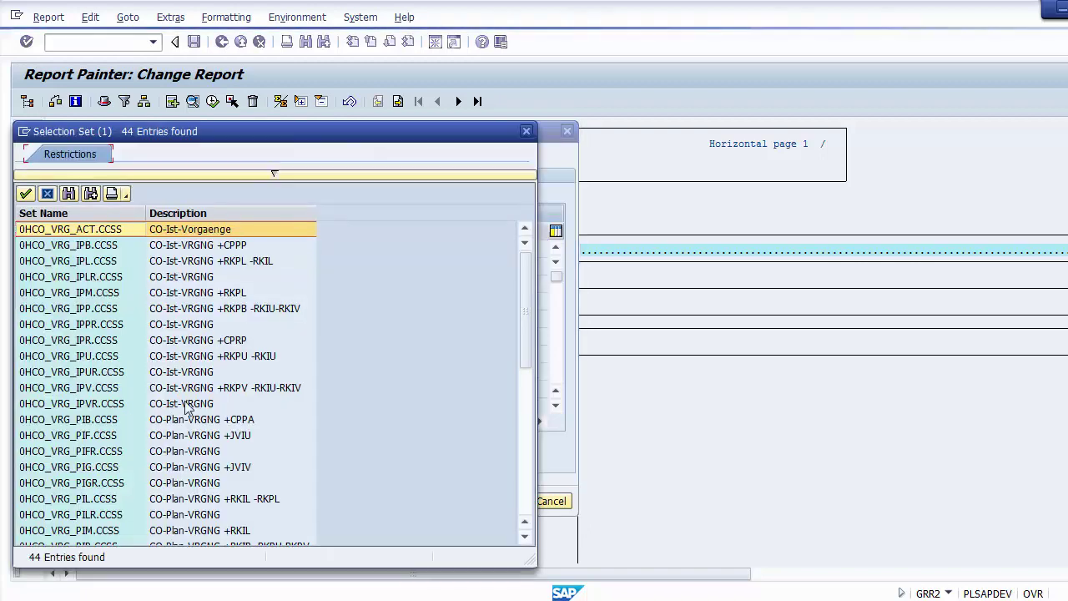
# Choose the set 1-L-VORGANG.CCSS (Total Costs) as the From value of the Bus.Transaction characteristic.
pyautogui.click(181, 404)
pyautogui.press('pagedown')
pyautogui.press('pagedown')
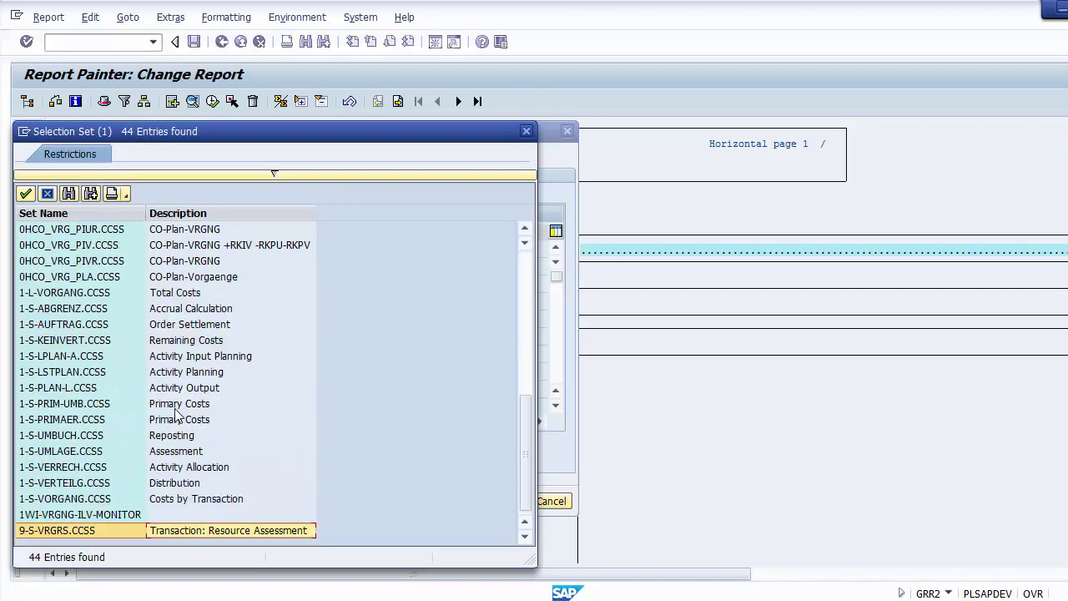
pyautogui.press('pageup')
pyautogui.press('Down')
pyautogui.press('Down')
pyautogui.press('Down')
pyautogui.press('Down')
pyautogui.press('Down')
pyautogui.press('Down')
pyautogui.press('Down')
pyautogui.press('Down')
pyautogui.press('Down')
pyautogui.press('Down')
pyautogui.press('Down')
pyautogui.press('Down')
pyautogui.press('Down')
pyautogui.press('Down')
pyautogui.press('Down')
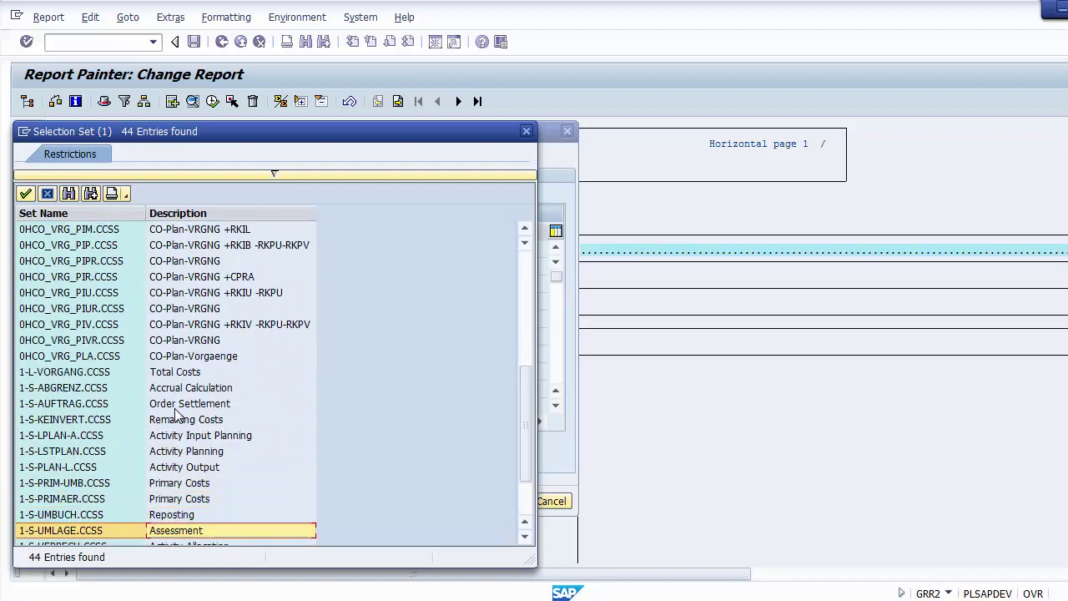
pyautogui.press('Up')
pyautogui.press('Up')
pyautogui.press('Up')
pyautogui.press('Up')
pyautogui.press('Up')
pyautogui.press('Up')
pyautogui.press('Up')
pyautogui.press('Up')
pyautogui.press('Up')
pyautogui.press('Up')
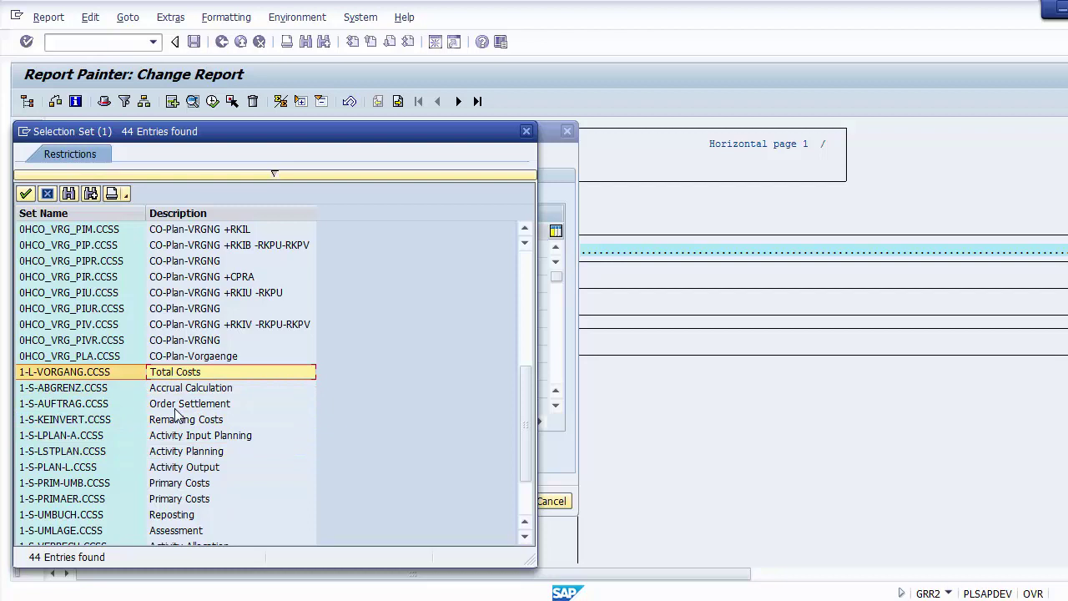
pyautogui.press('Return')
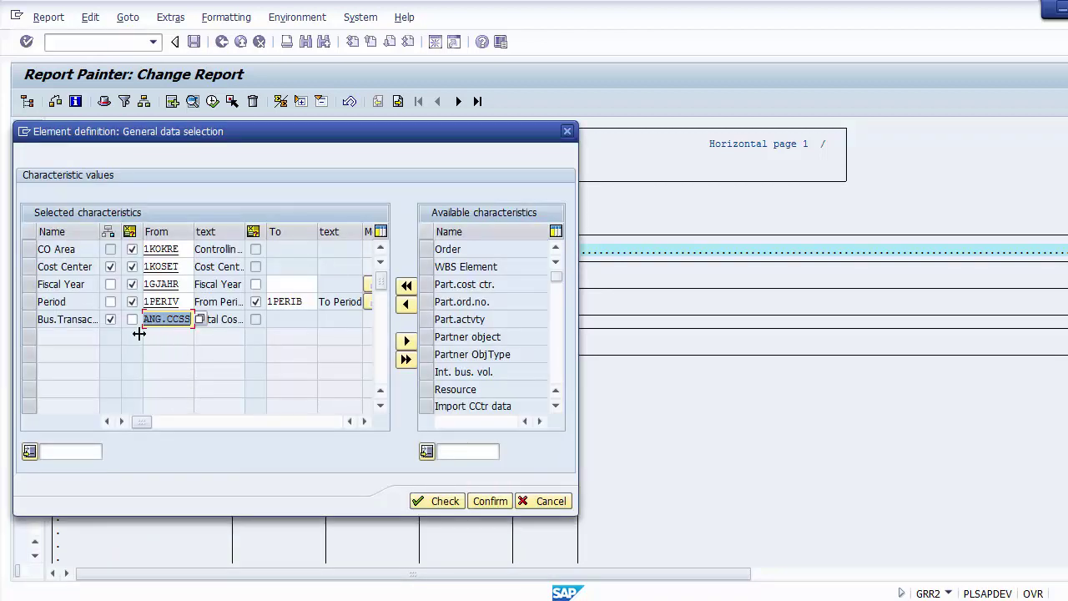
# Check the general data selection for consistency and confirm it to return to the report layout.
pyautogui.click(515, 337)
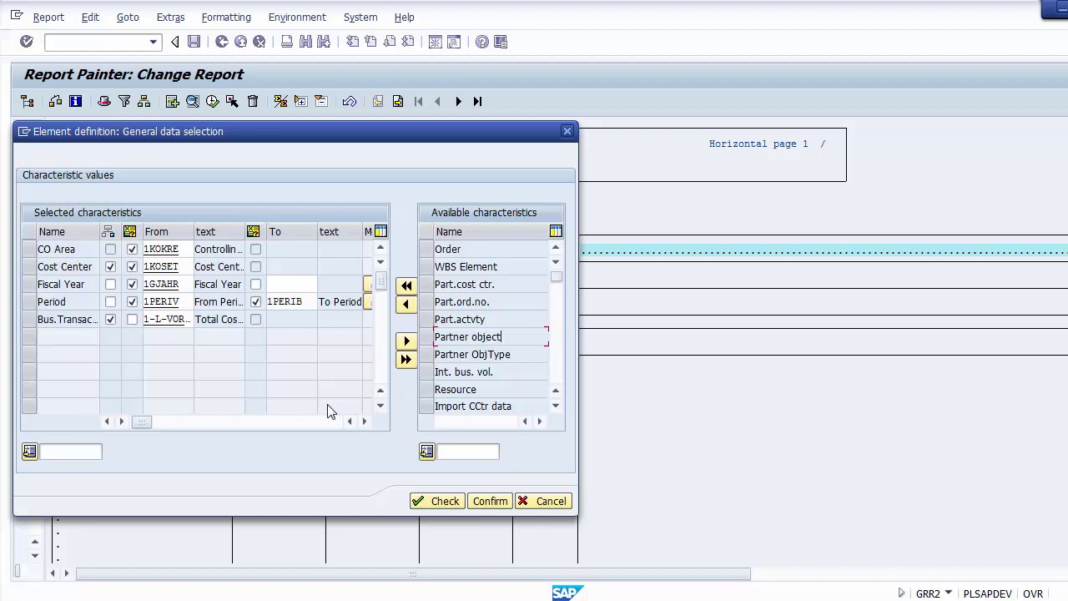
pyautogui.click(437, 501)
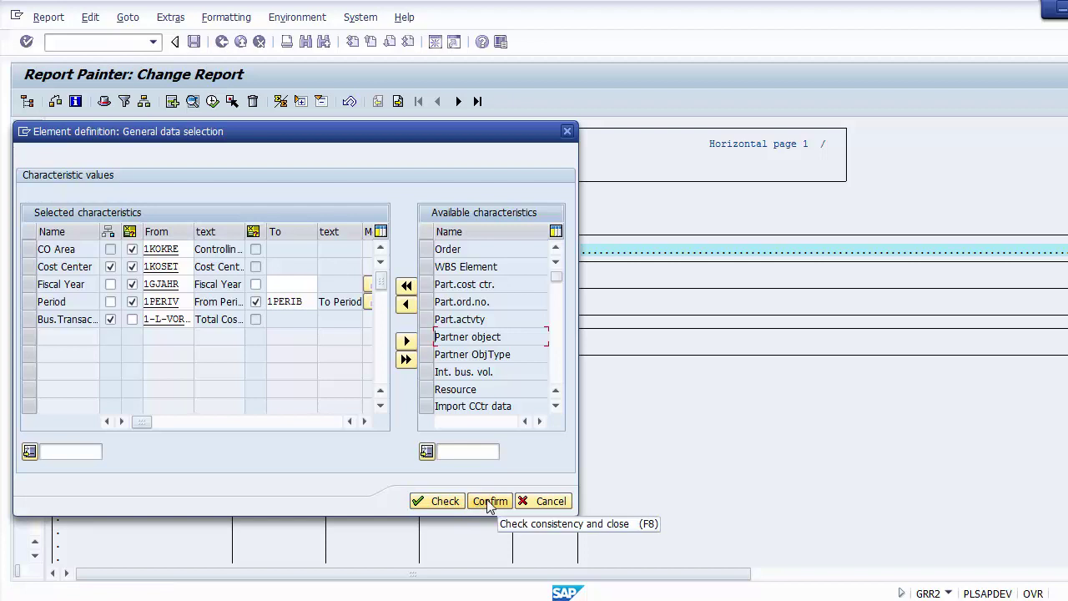
pyautogui.click(489, 503)
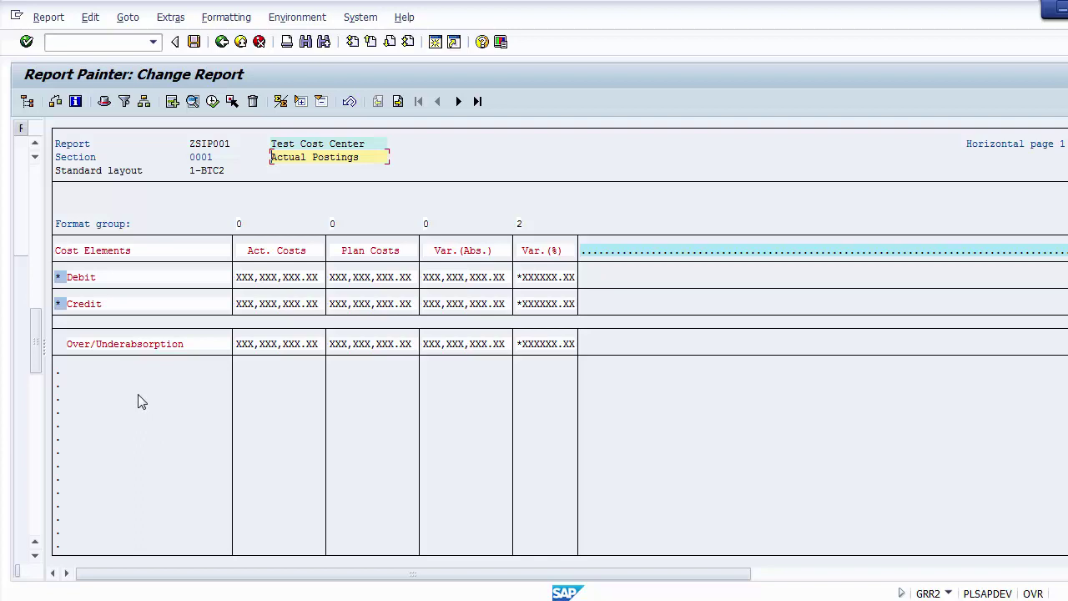
# Open the formula of the Over/Underabsorption row and move its dialog clear of the row labels.
pyautogui.click(122, 344)
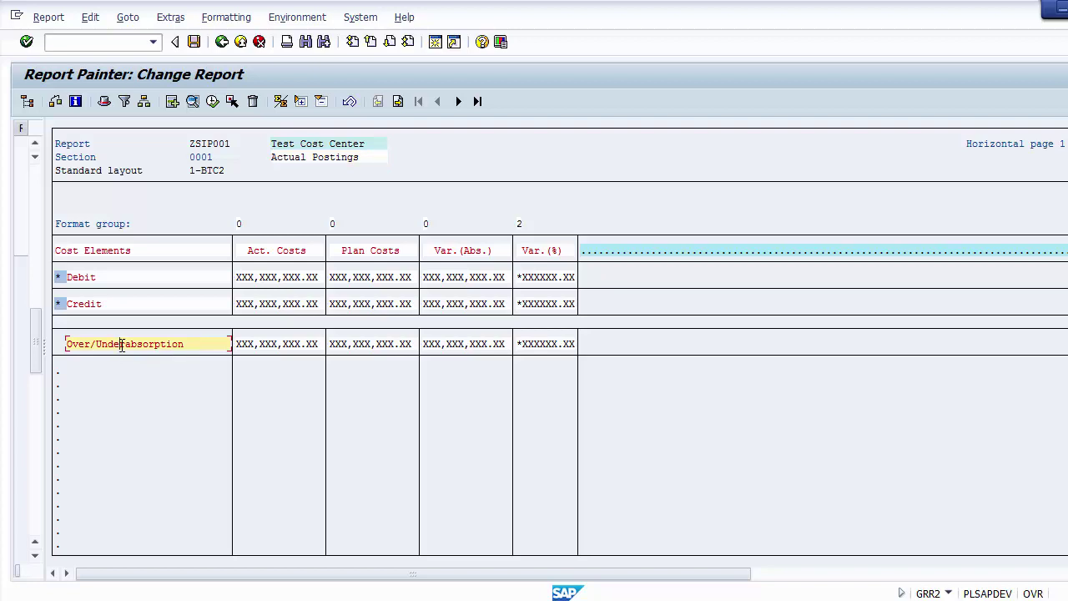
pyautogui.doubleClick(122, 344)
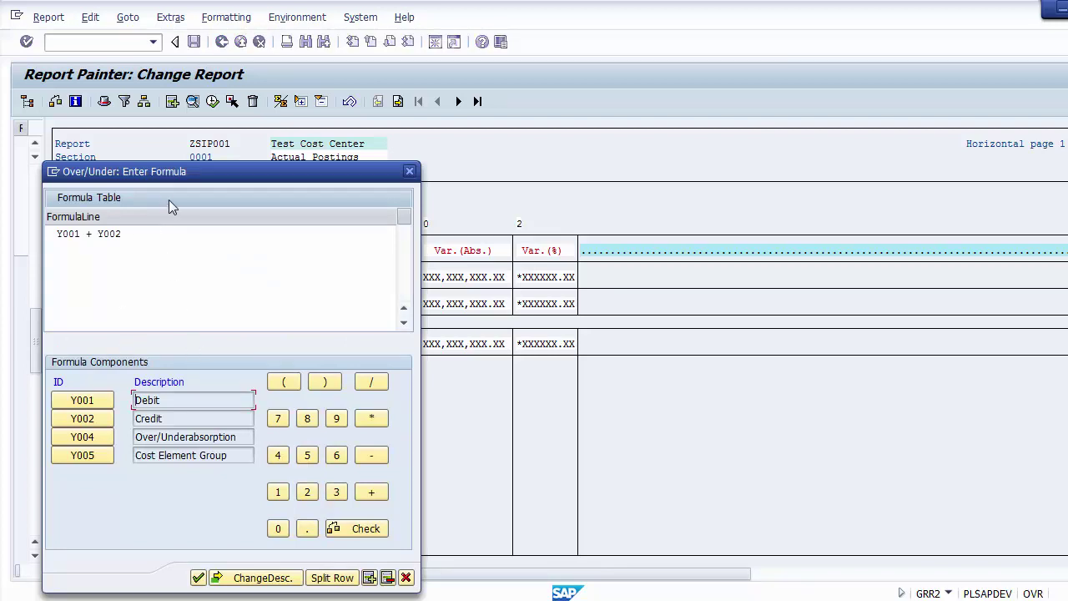
pyautogui.moveTo(154, 181); pyautogui.dragTo(571, 150)
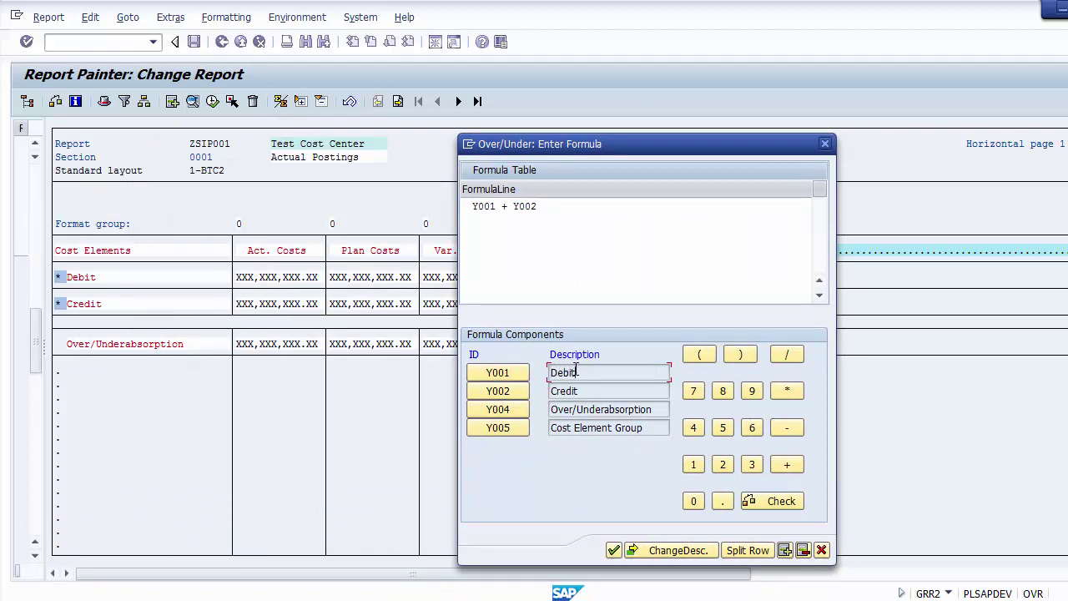
pyautogui.click(576, 396)
pyautogui.moveTo(544, 206); pyautogui.dragTo(468, 208)
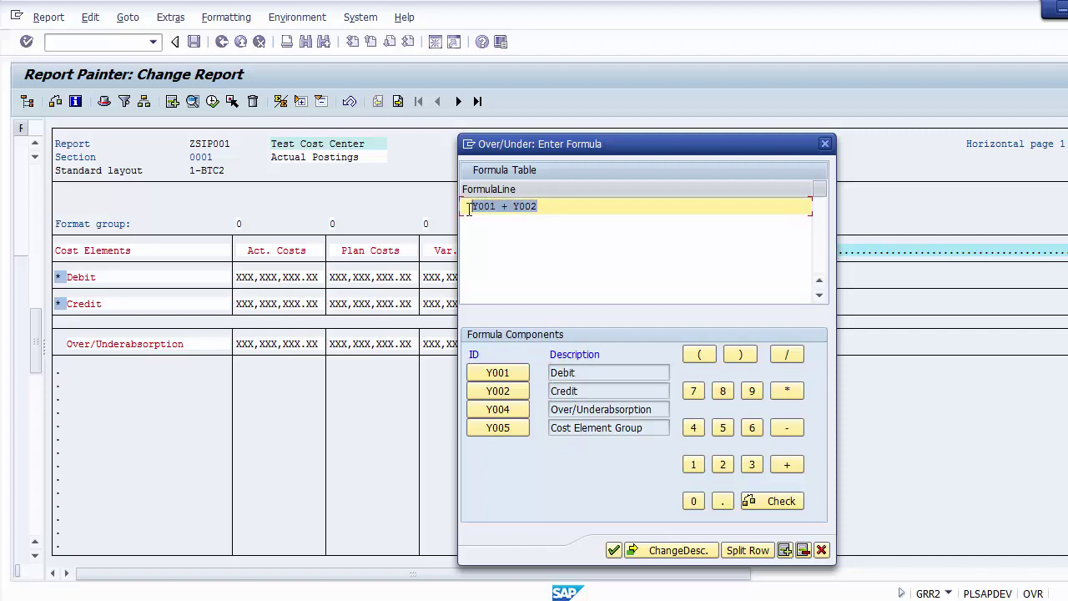
pyautogui.click(543, 242)
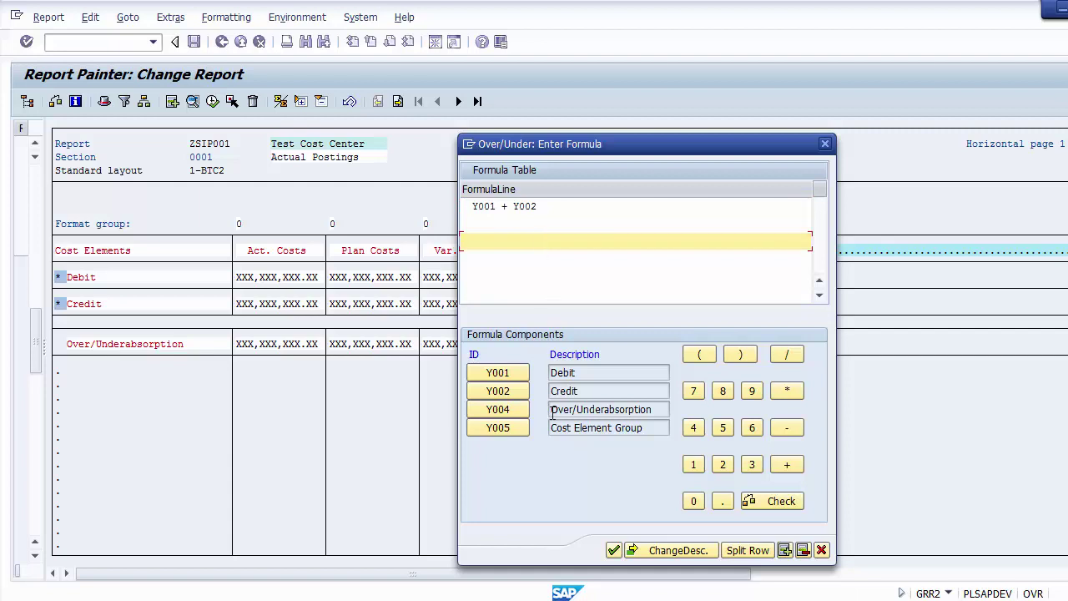
# Change the Over/Underabsorption formula to Y001 - Y002, using the Credit component as the subtracted term.
pyautogui.click(510, 207)
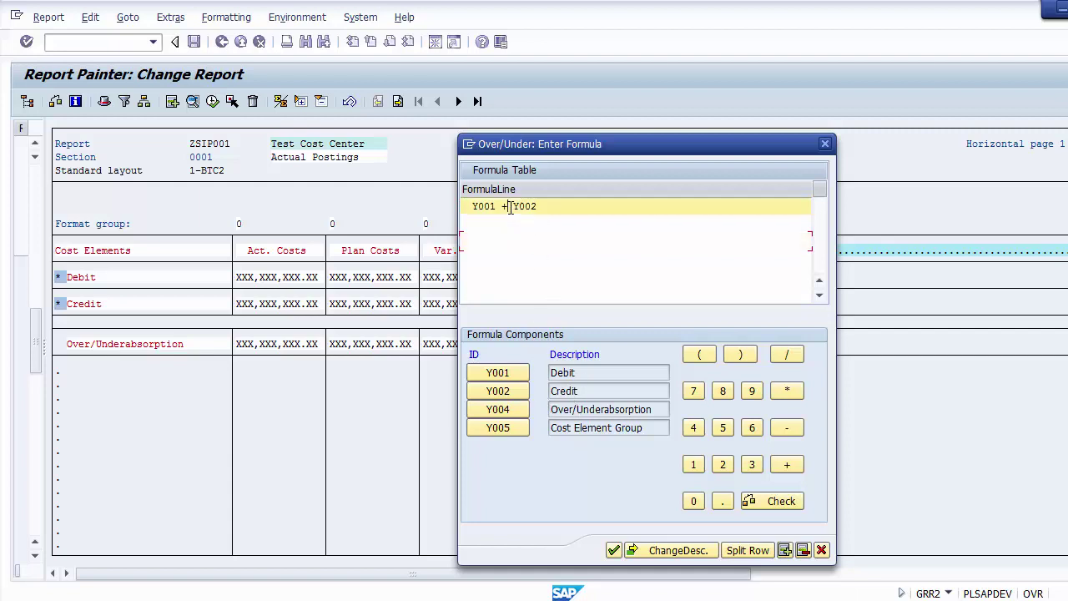
pyautogui.press('BackSpace')
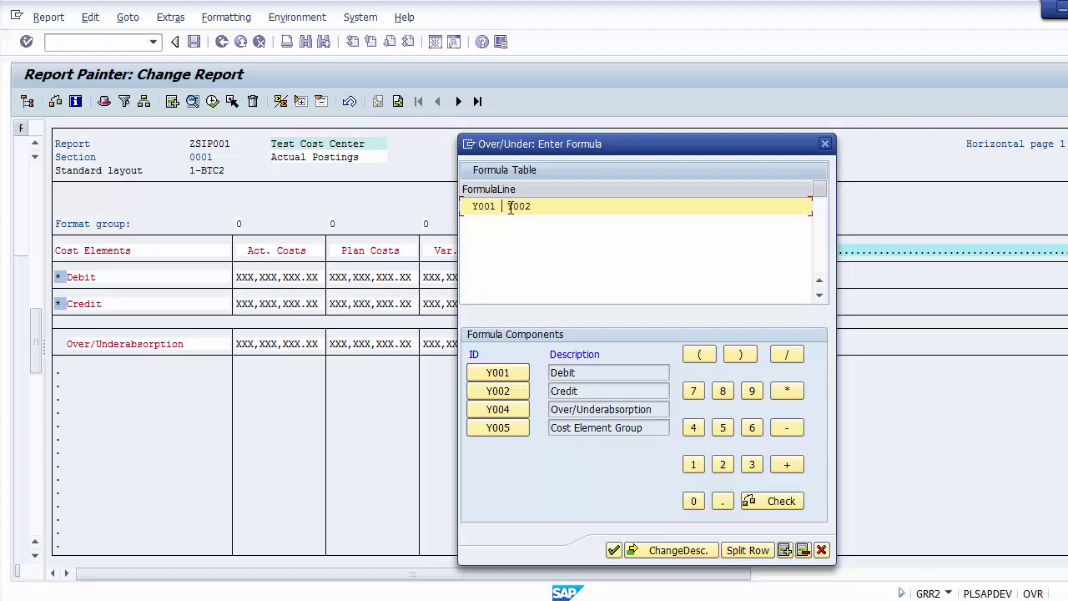
pyautogui.write('-')
pyautogui.press('Delete')
pyautogui.press('Delete')
pyautogui.press('Delete')
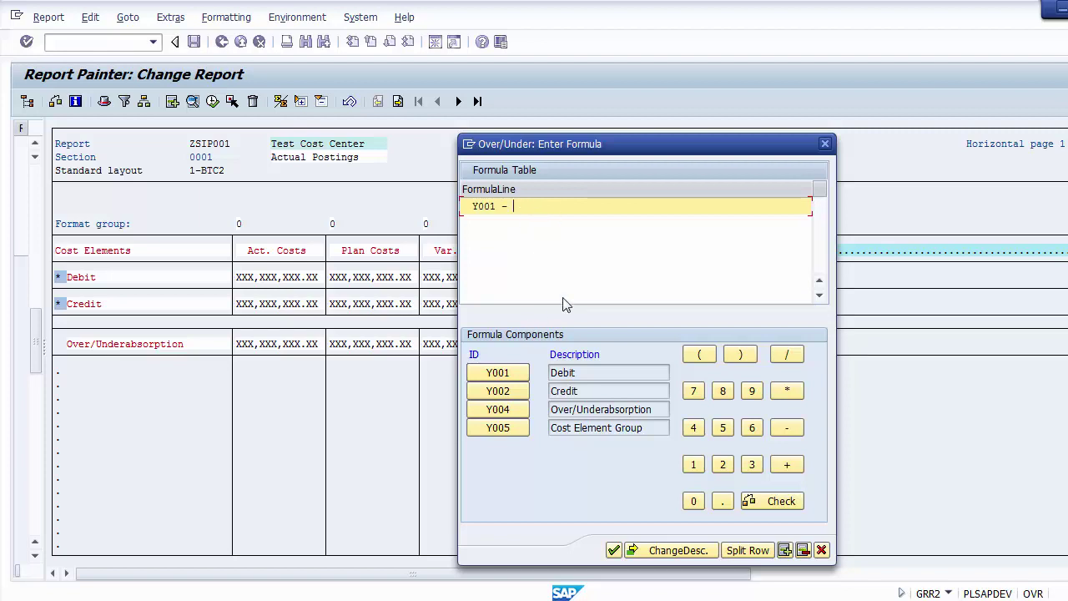
pyautogui.click(498, 390)
pyautogui.click(531, 260)
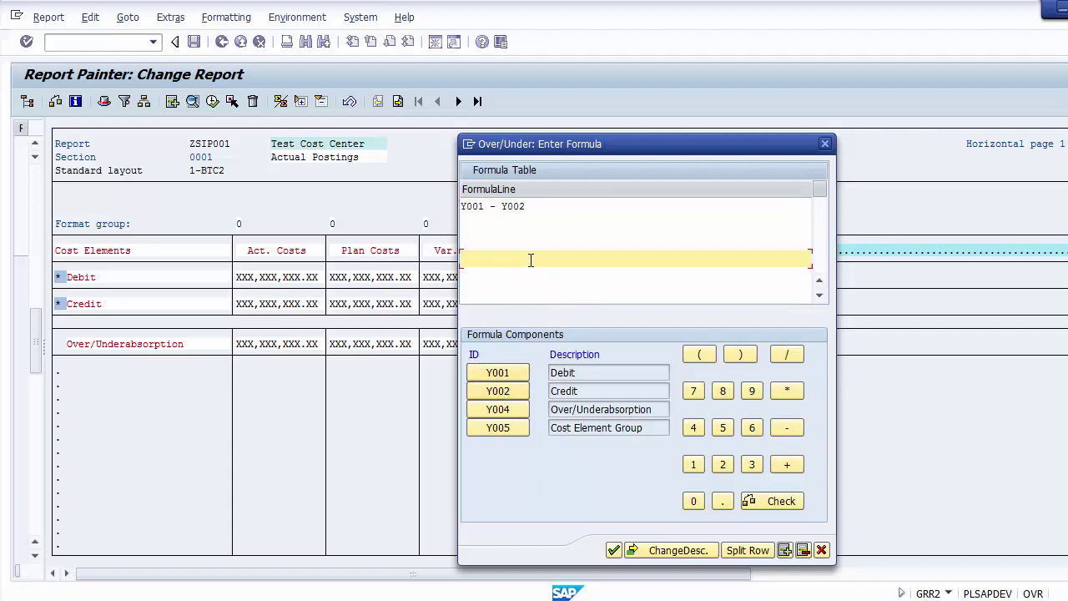
# Clear the formula line and build the formula (Y001+Y002)/2 from the Debit and Credit components.
pyautogui.click(495, 206)
pyautogui.press('BackSpace')
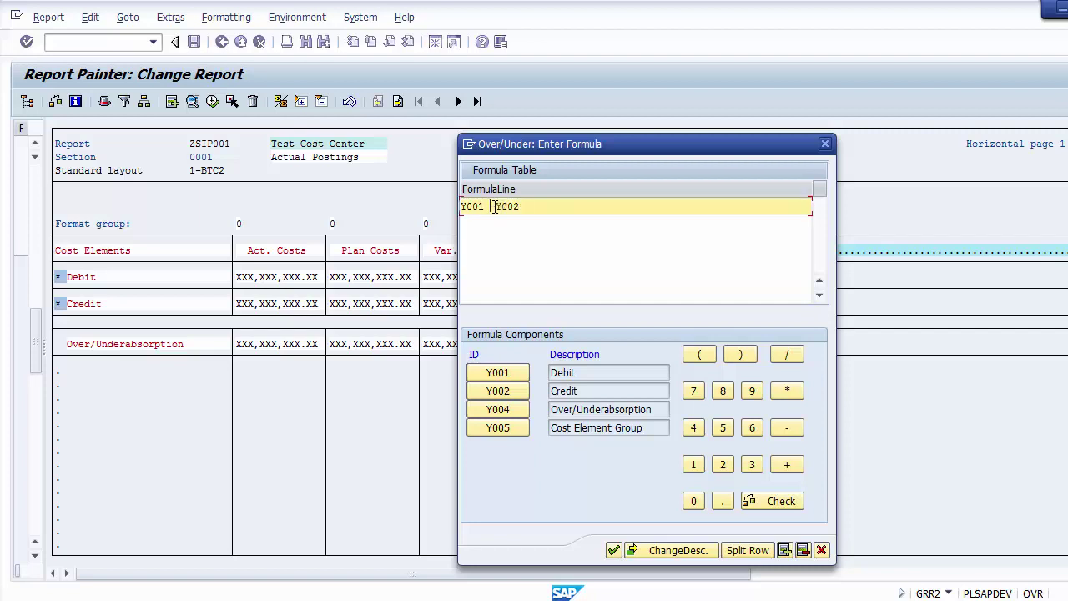
pyautogui.click(789, 465)
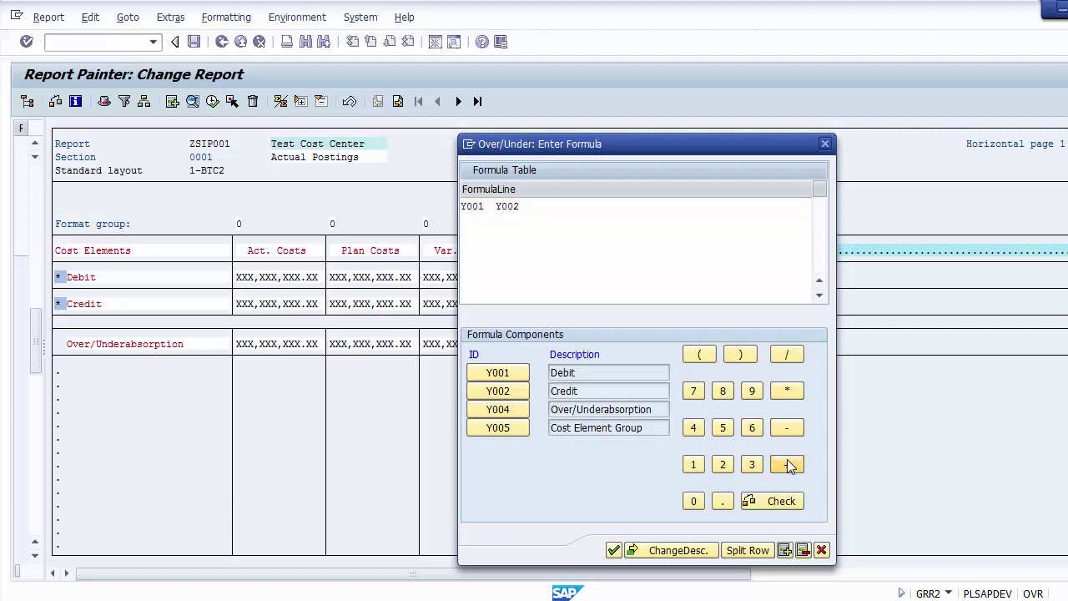
pyautogui.press('Delete')
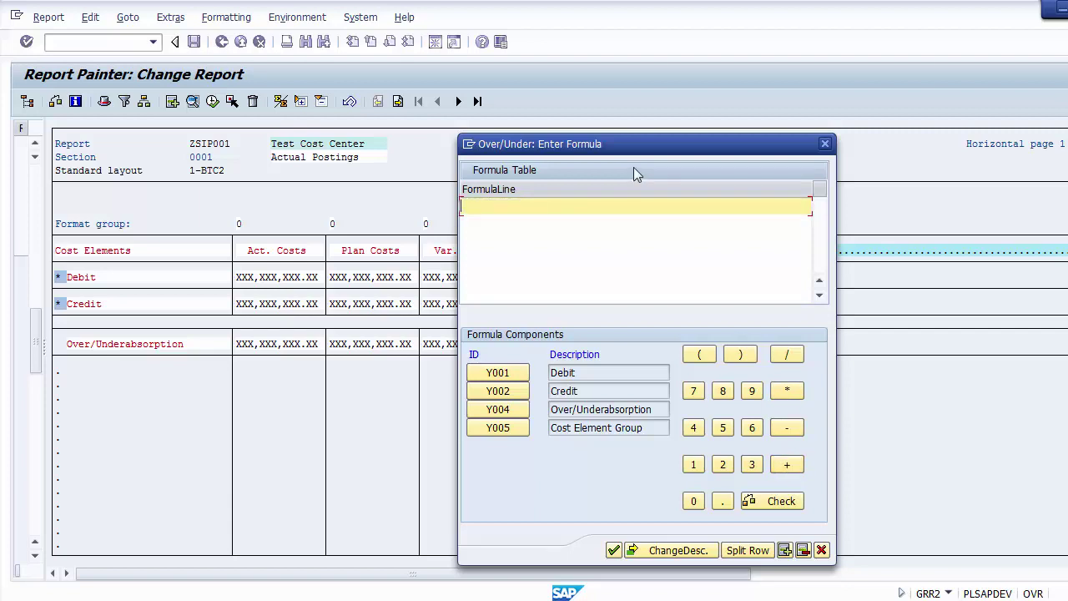
pyautogui.click(699, 354)
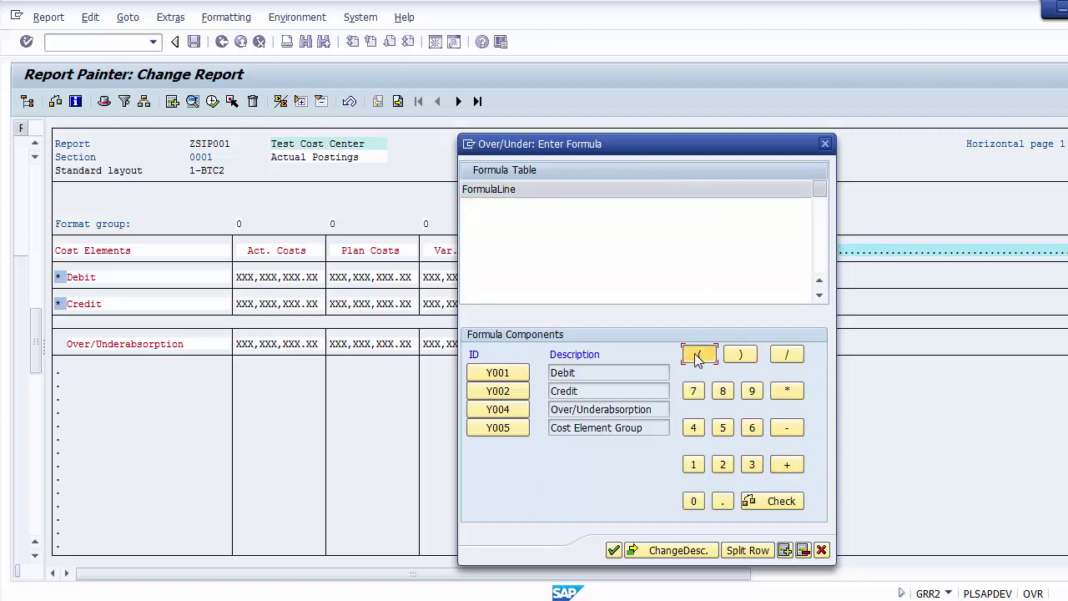
pyautogui.click(497, 373)
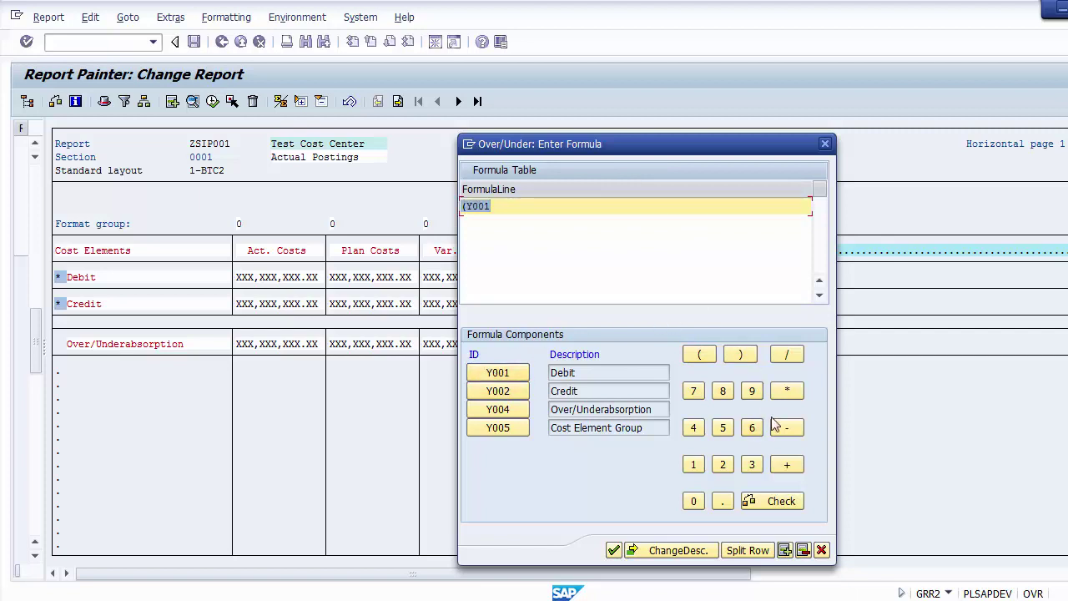
pyautogui.click(786, 464)
pyautogui.click(505, 389)
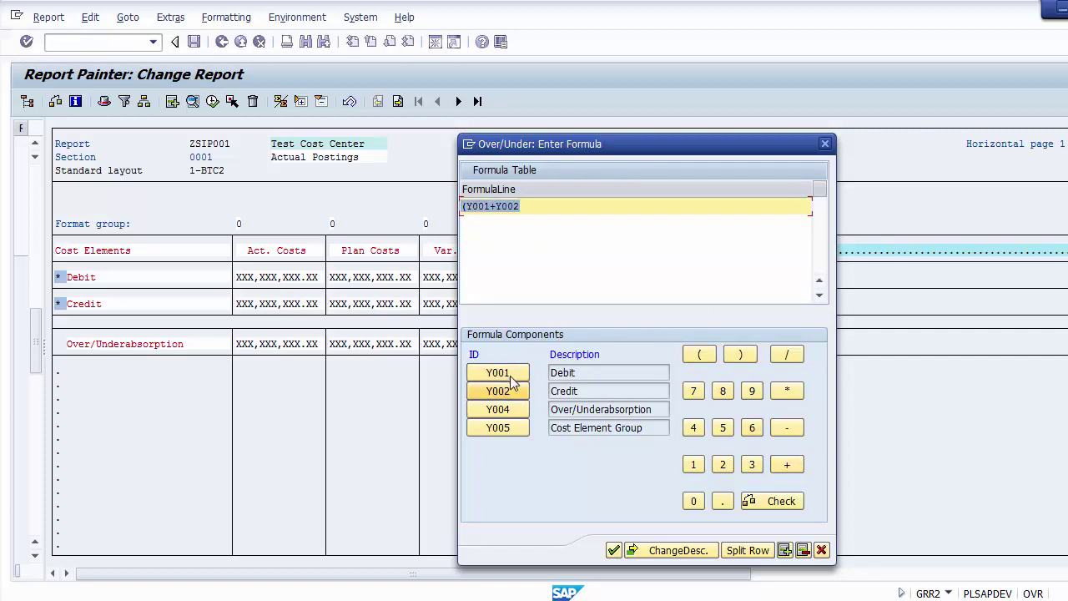
pyautogui.click(740, 354)
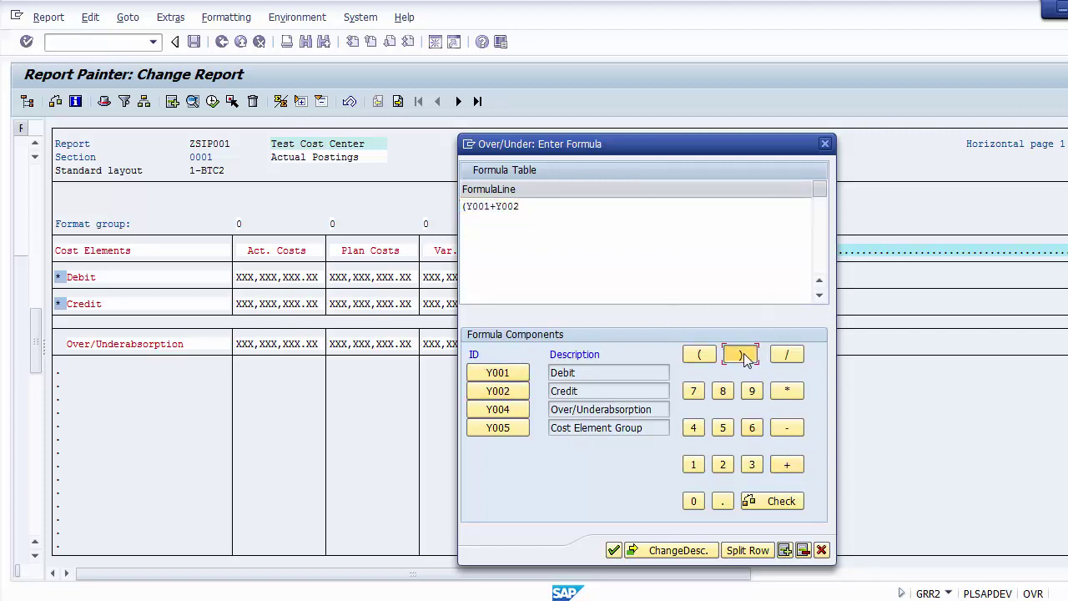
pyautogui.click(787, 359)
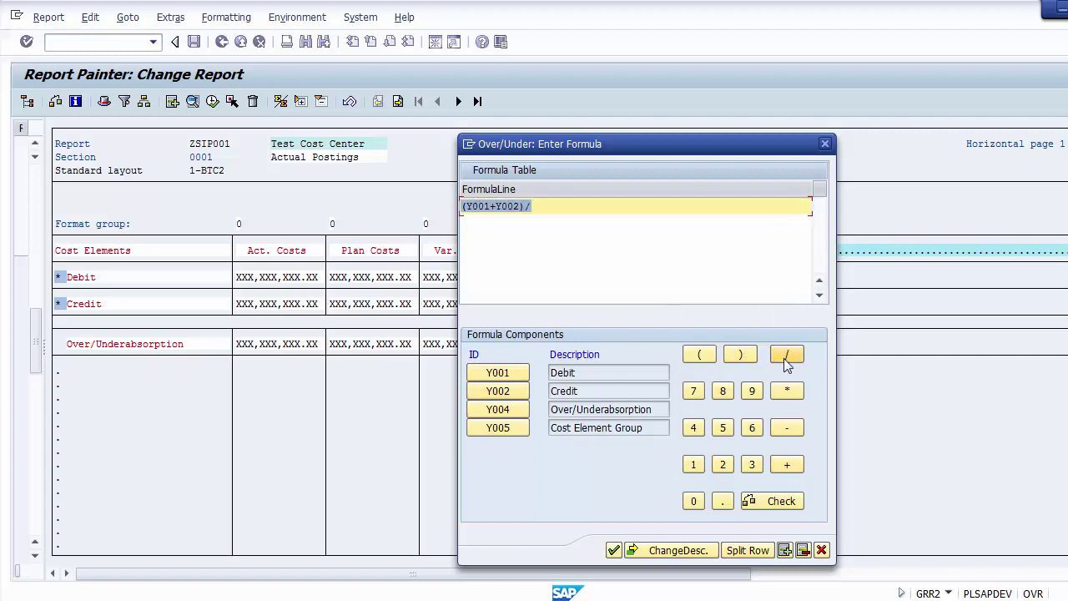
pyautogui.click(721, 464)
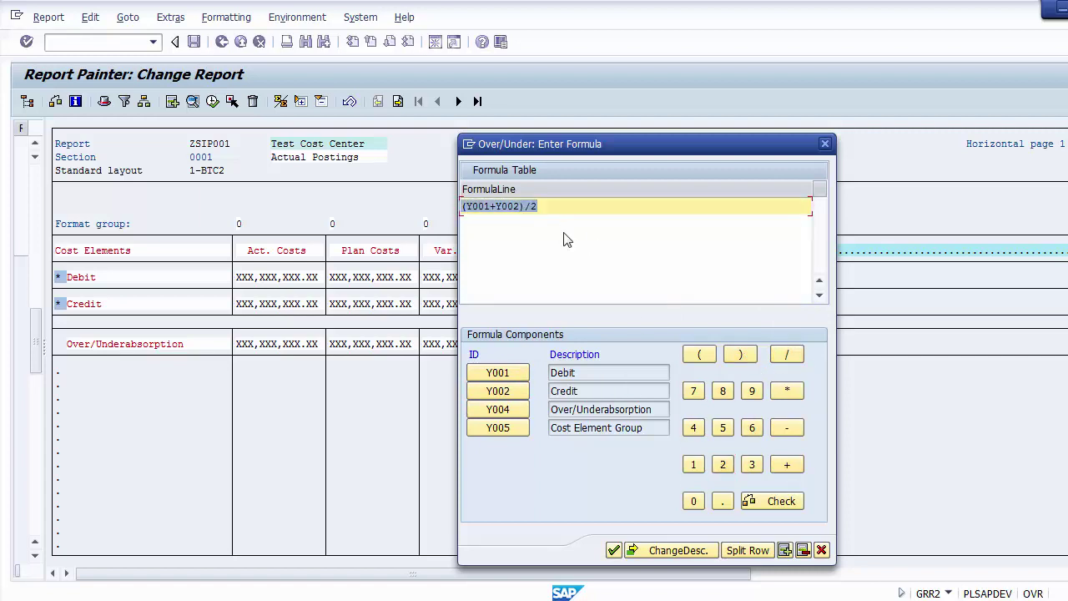
# Switch the formula components to variables and back to the row descriptions, and accept the formula.
pyautogui.click(655, 554)
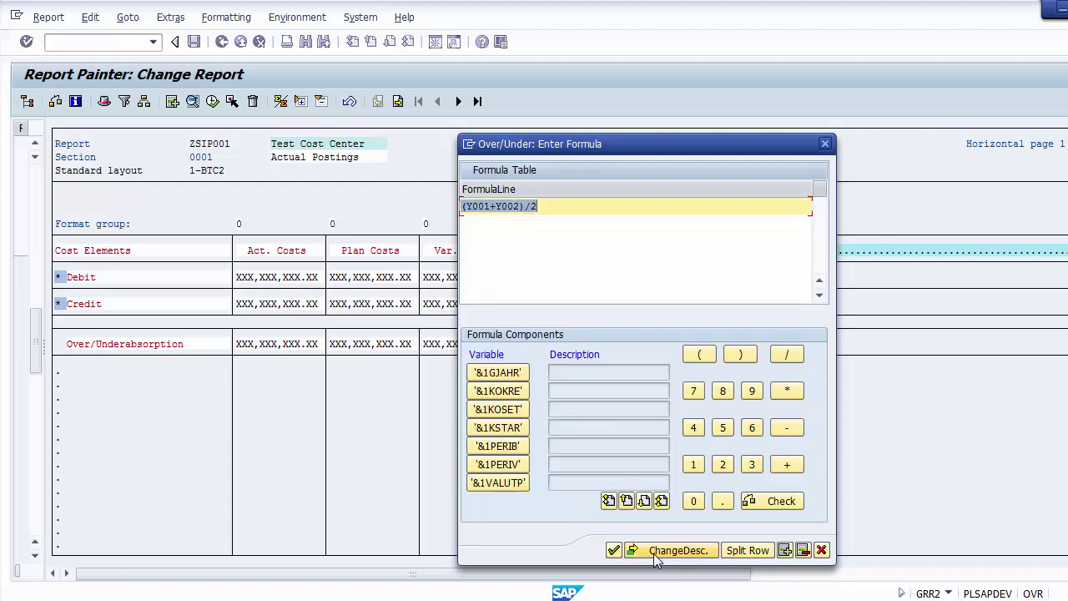
pyautogui.click(660, 553)
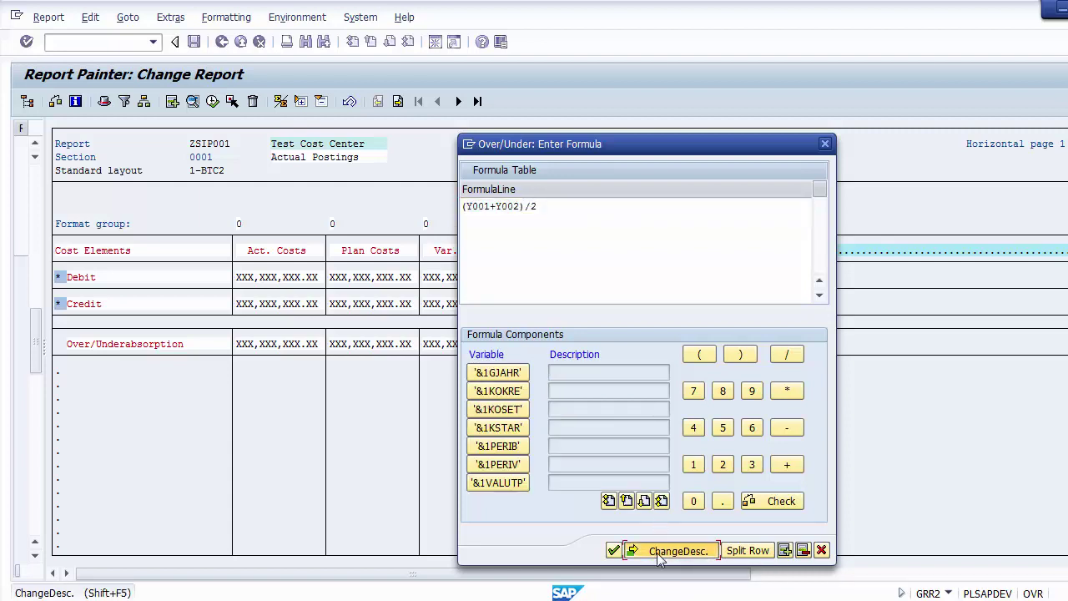
pyautogui.click(658, 552)
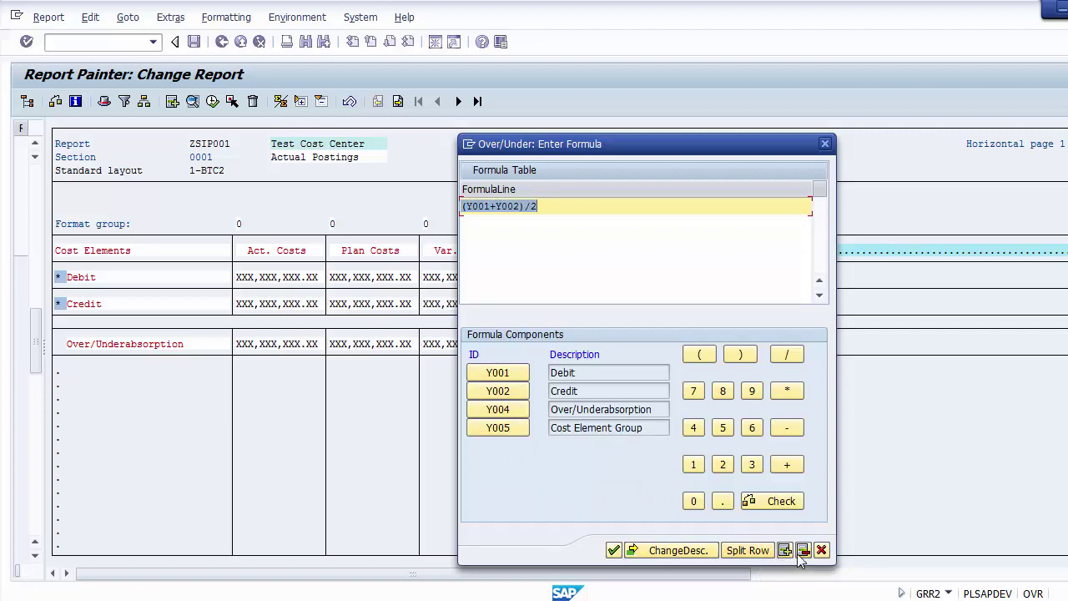
pyautogui.click(614, 551)
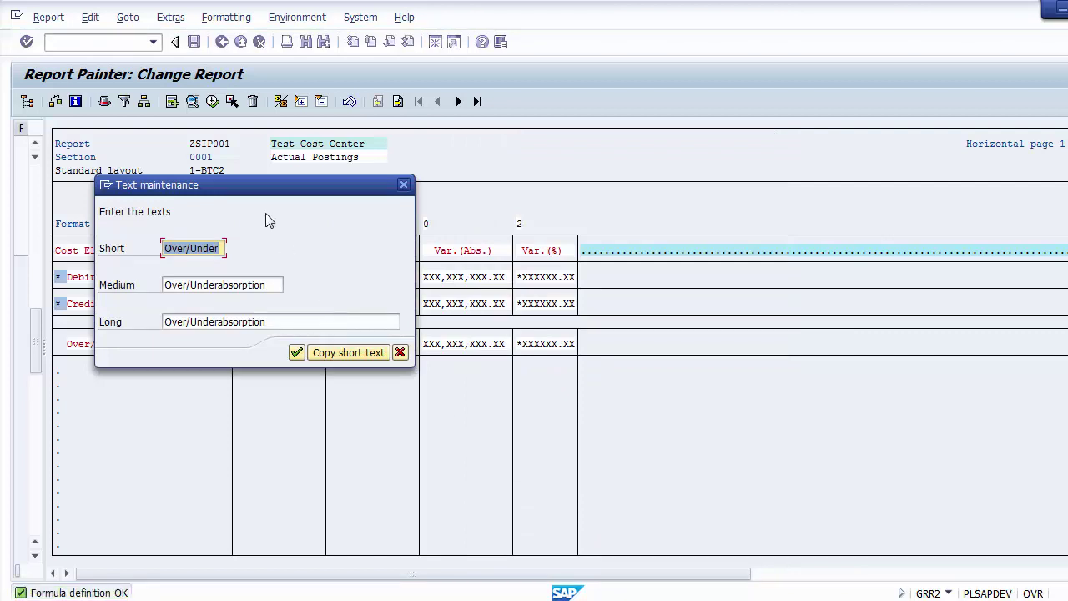
# Replace the short, medium and long texts of the Over/Underabsorption row with Average.
pyautogui.moveTo(222, 192); pyautogui.dragTo(464, 302)
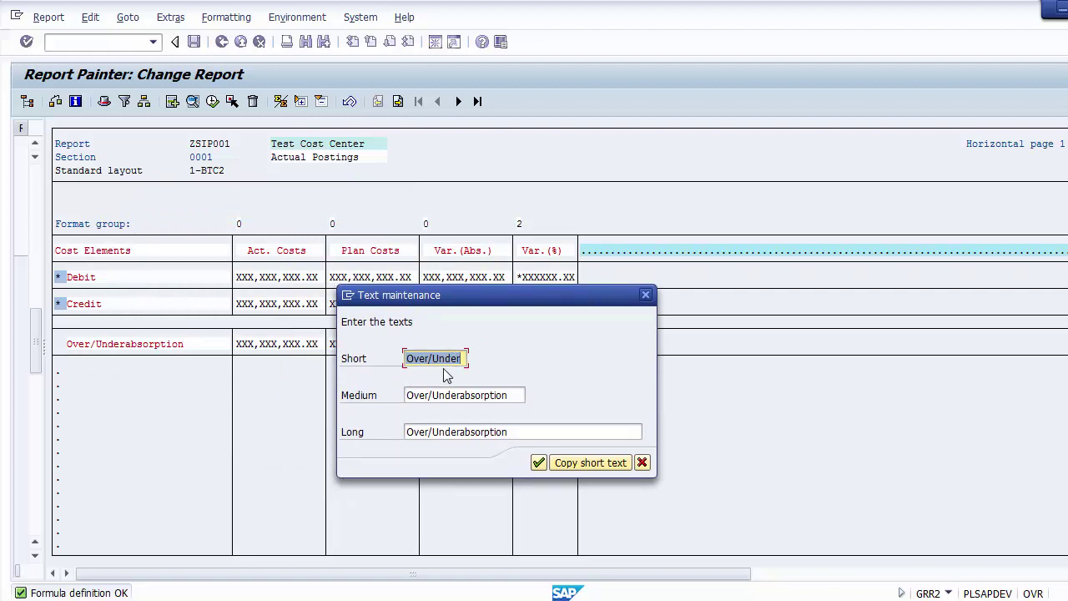
pyautogui.write('Av')
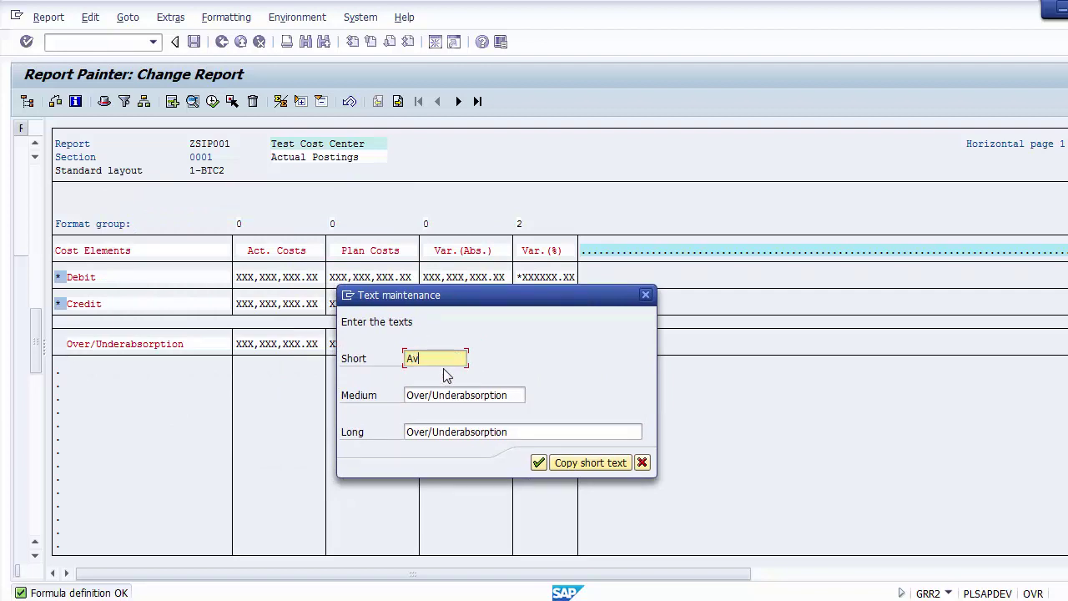
pyautogui.write('erage')
pyautogui.hotkey('shift', 'Home')
pyautogui.hotkey('ctrl', 'c')
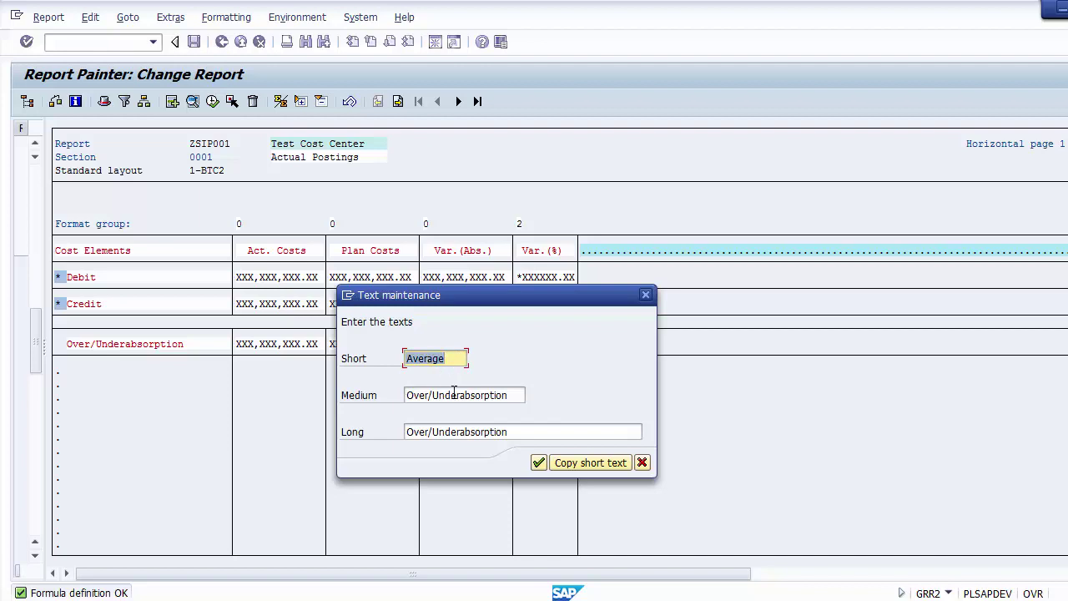
pyautogui.click(454, 394)
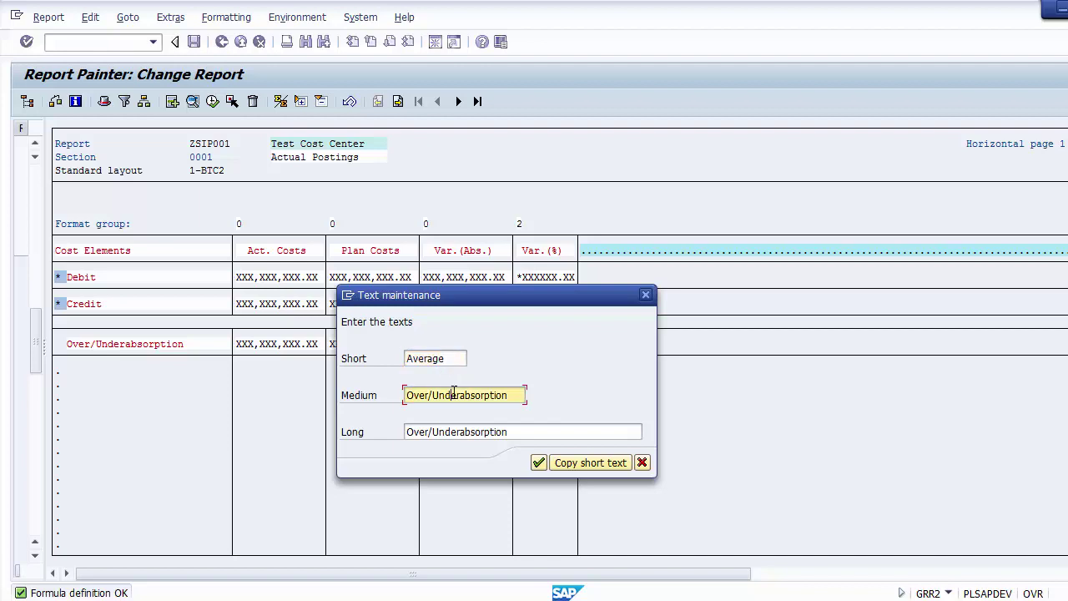
pyautogui.doubleClick(454, 393)
pyautogui.hotkey('ctrl', 'v')
pyautogui.click(461, 431)
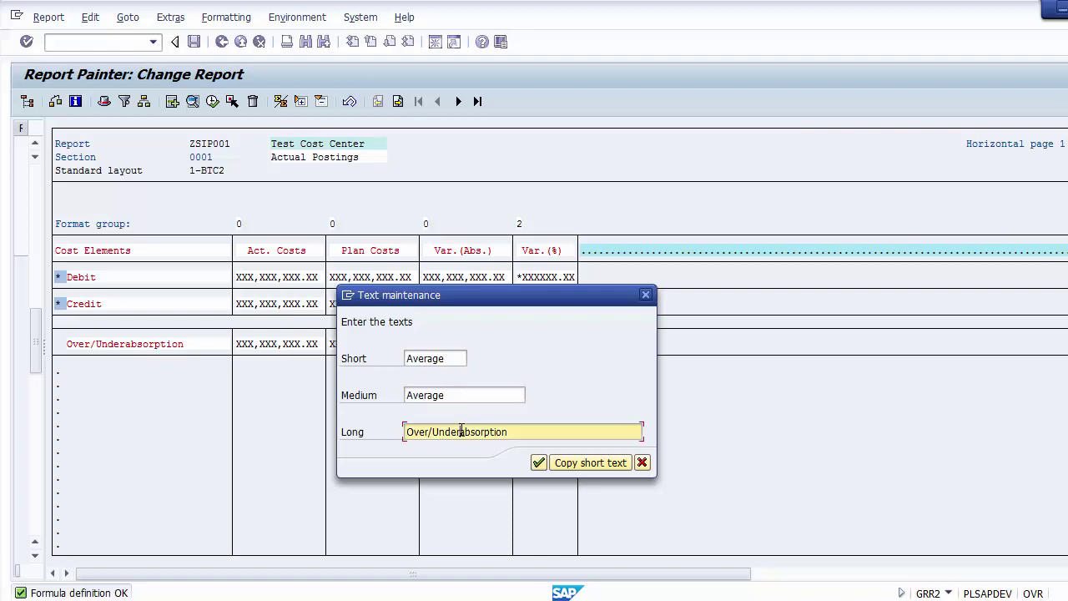
pyautogui.doubleClick(461, 432)
pyautogui.hotkey('ctrl', 'v')
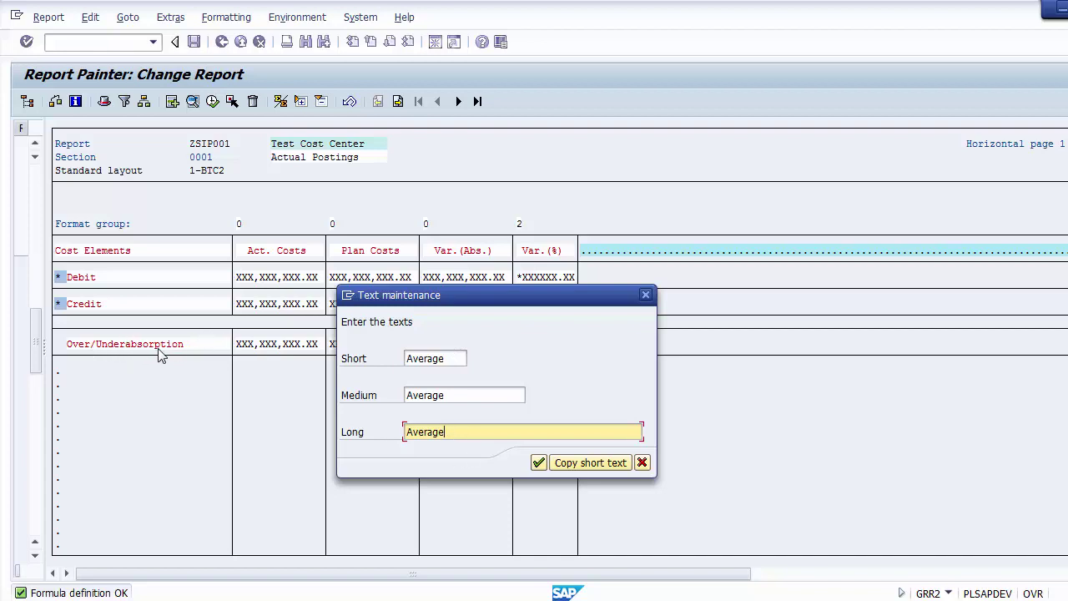
# Confirm the Average texts for the formula row and open the element definition of the Act. Costs column.
pyautogui.click(539, 463)
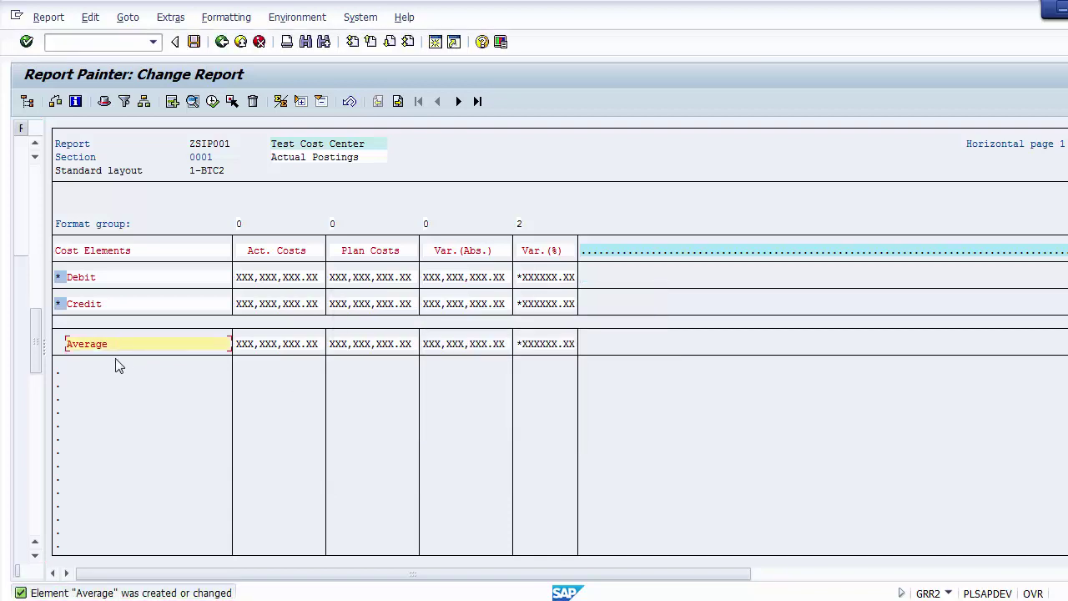
pyautogui.moveTo(107, 344); pyautogui.dragTo(65, 344)
pyautogui.click(275, 251)
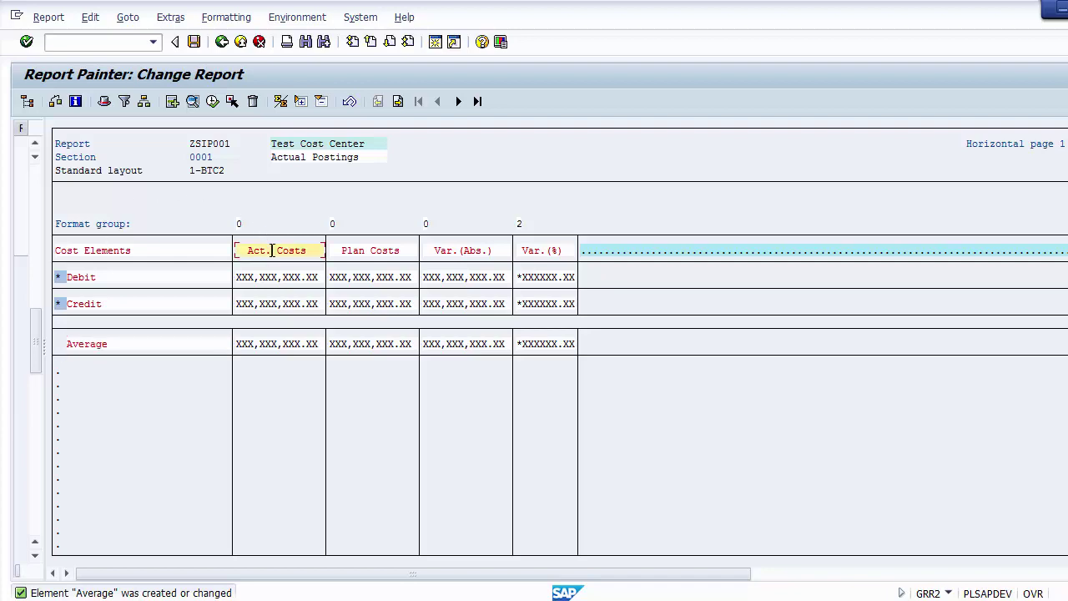
pyautogui.doubleClick(273, 250)
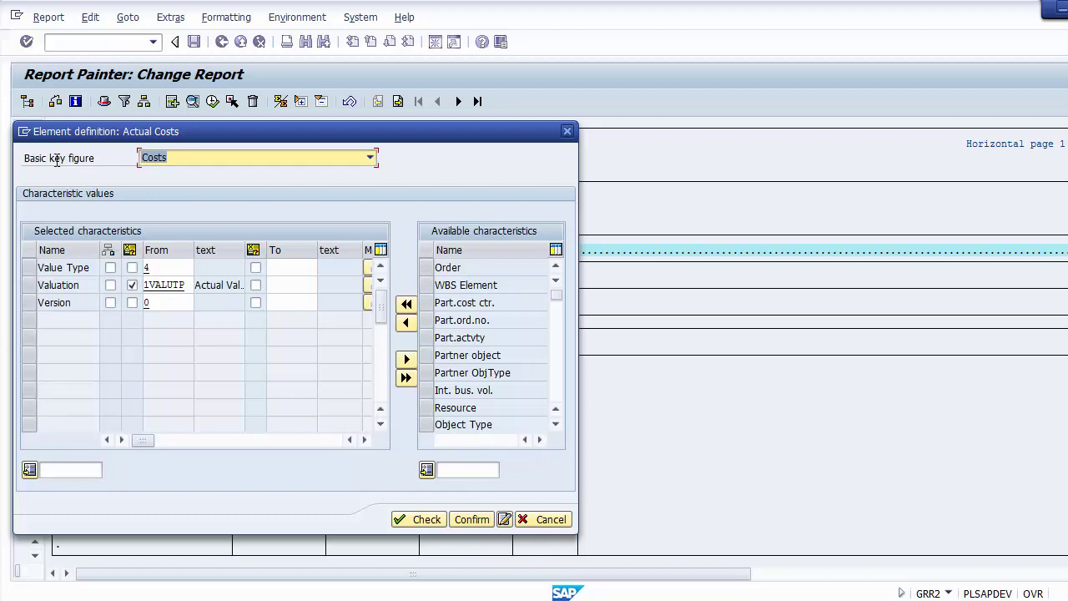
# Review the basic key figures available for the Actual Costs column and keep Costs selected.
pyautogui.click(182, 156)
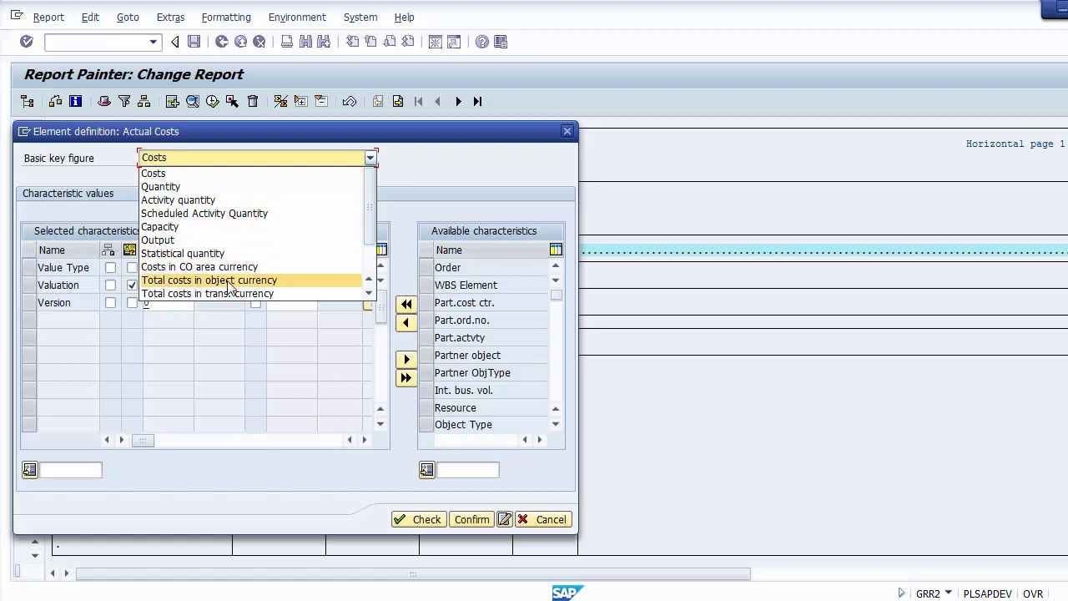
pyautogui.scroll(-2, 371, 267)
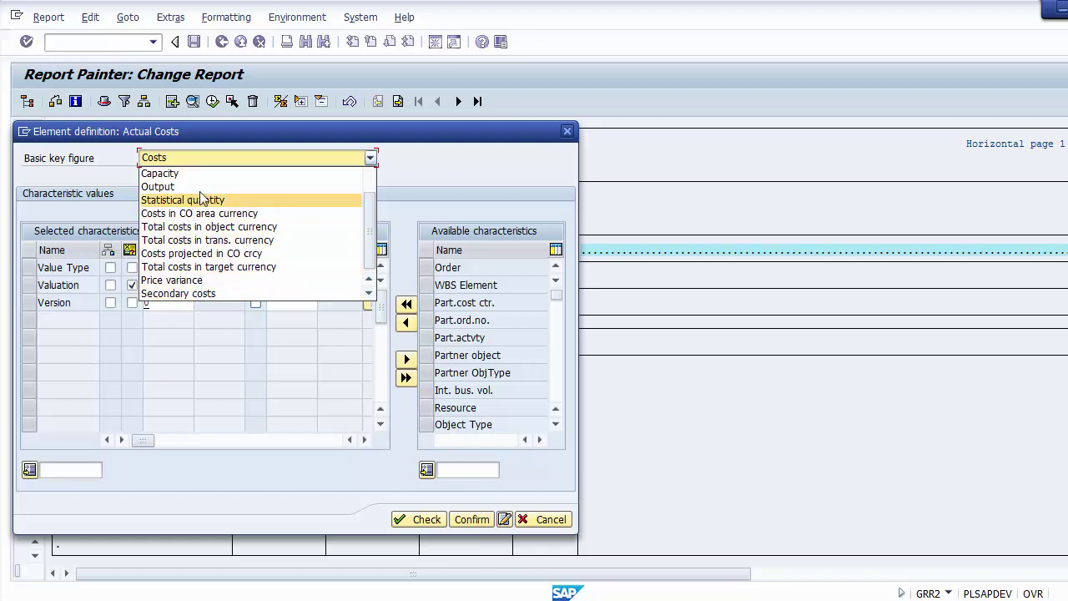
pyautogui.moveTo(371, 247); pyautogui.dragTo(367, 180)
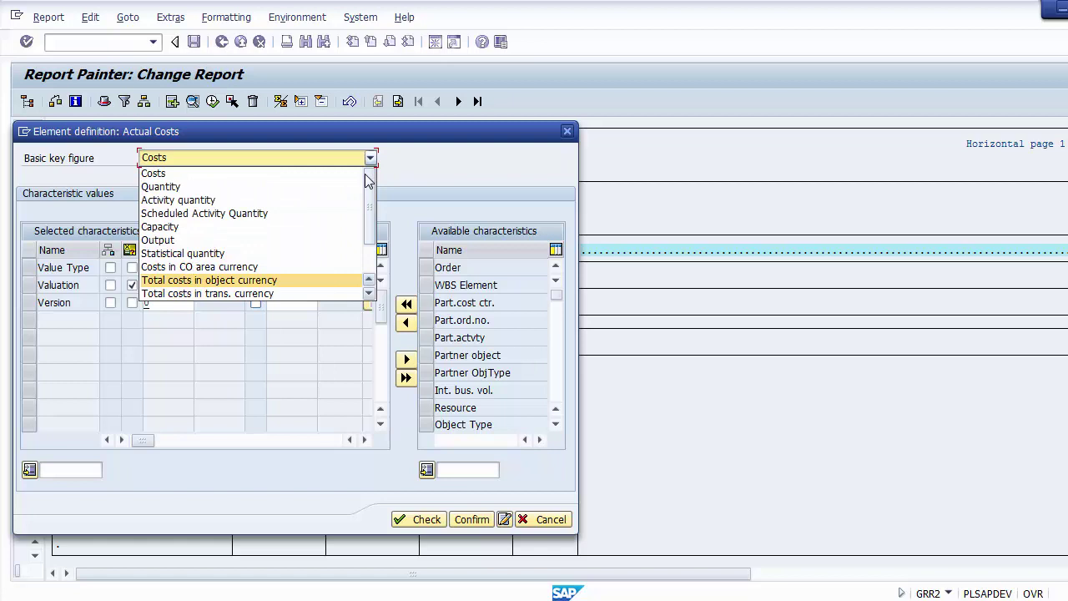
pyautogui.click(274, 174)
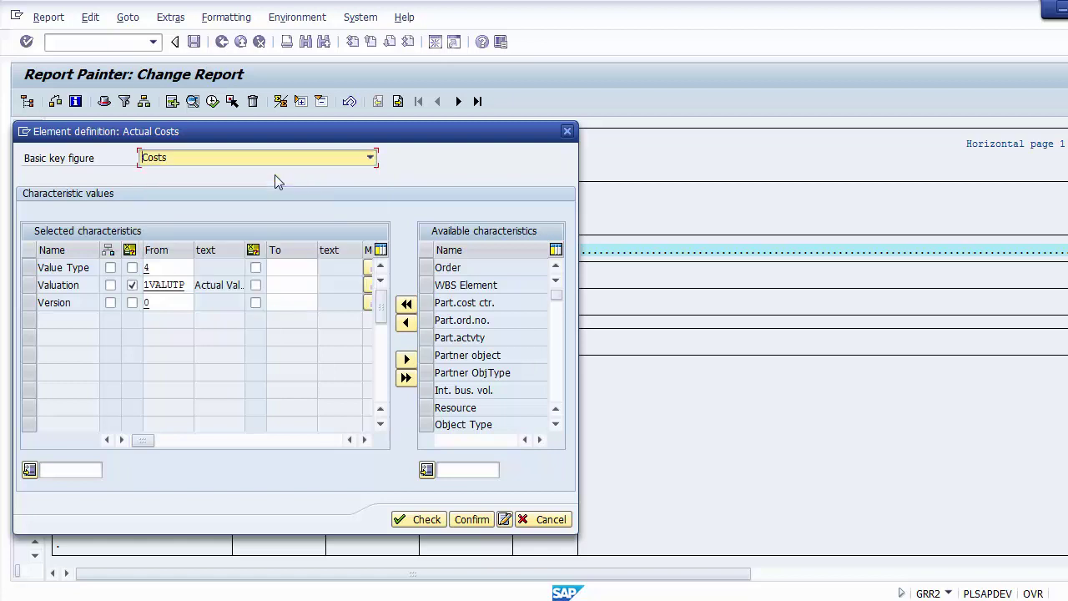
# Examine the possible entries for the Value Type characteristic, such as Actual and Plan, and close the list without taking one over.
pyautogui.click(164, 268)
pyautogui.moveTo(90, 268); pyautogui.dragTo(63, 268)
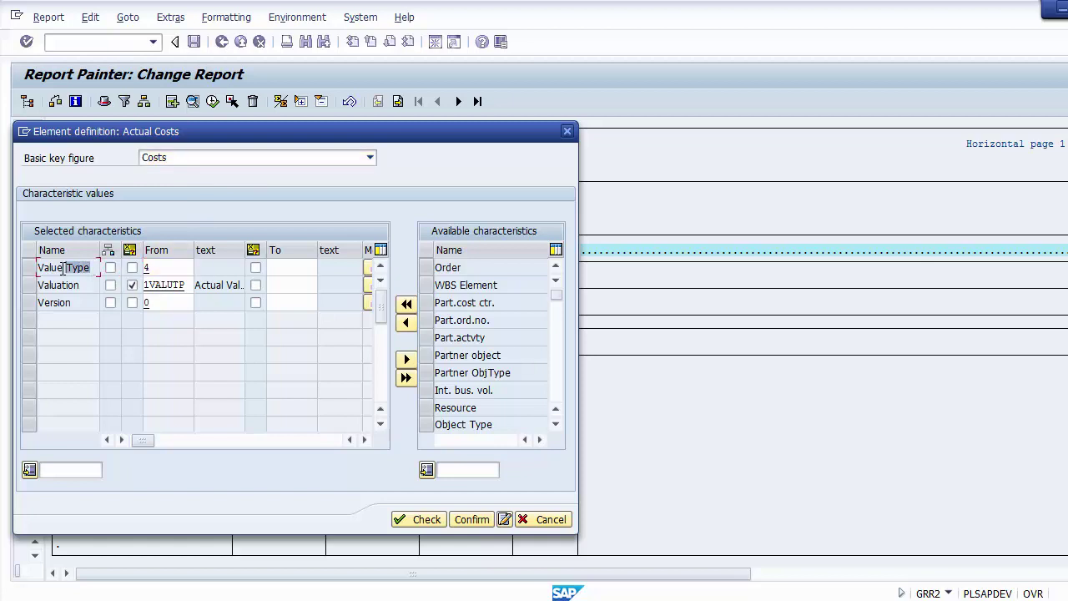
pyautogui.click(167, 268)
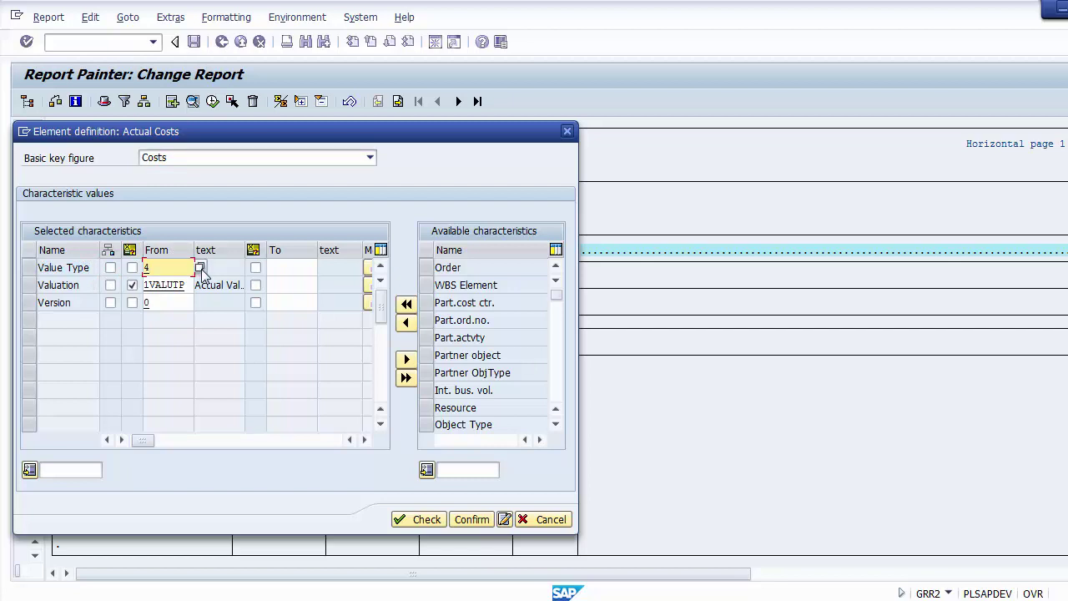
pyautogui.click(201, 269)
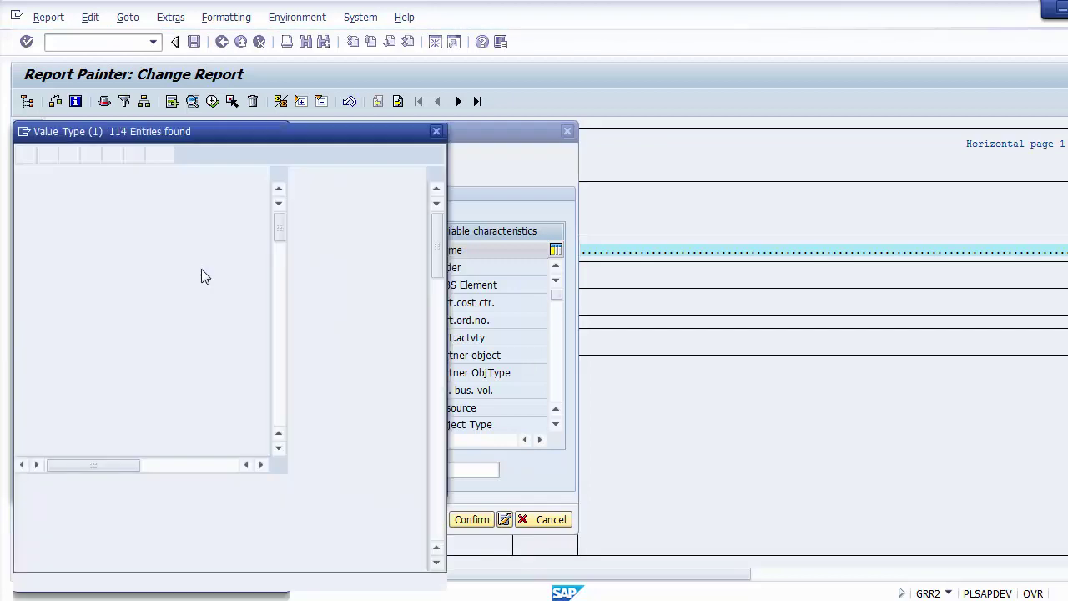
pyautogui.click(128, 240)
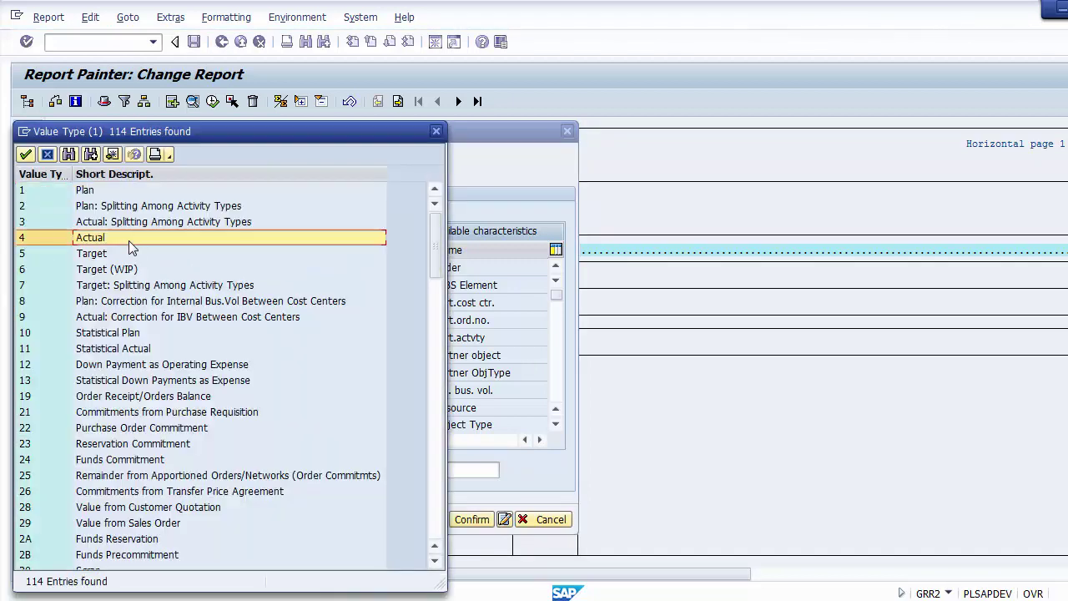
pyautogui.click(106, 193)
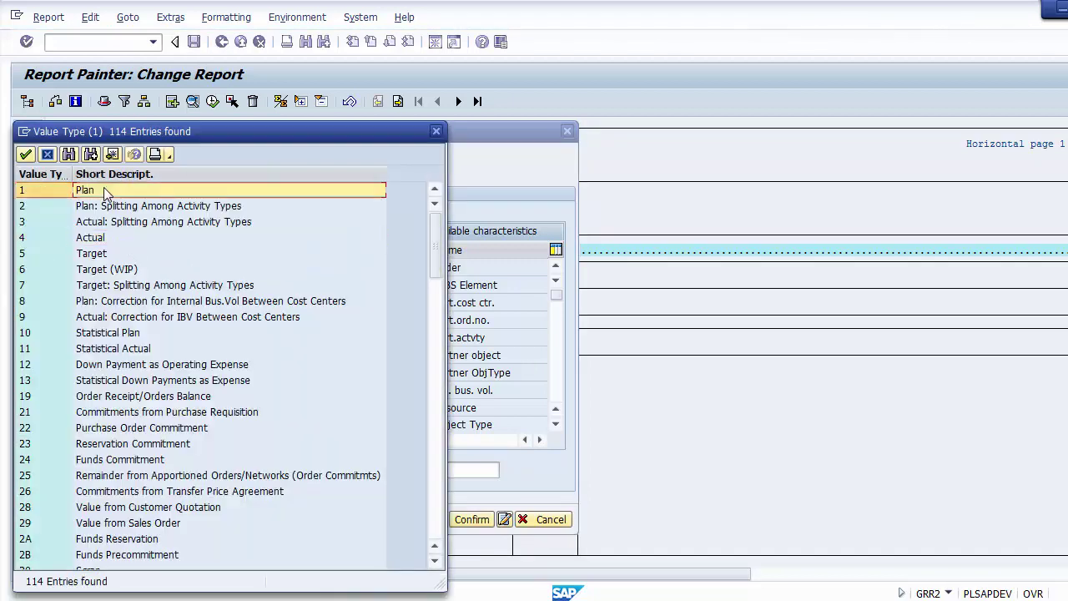
pyautogui.click(125, 240)
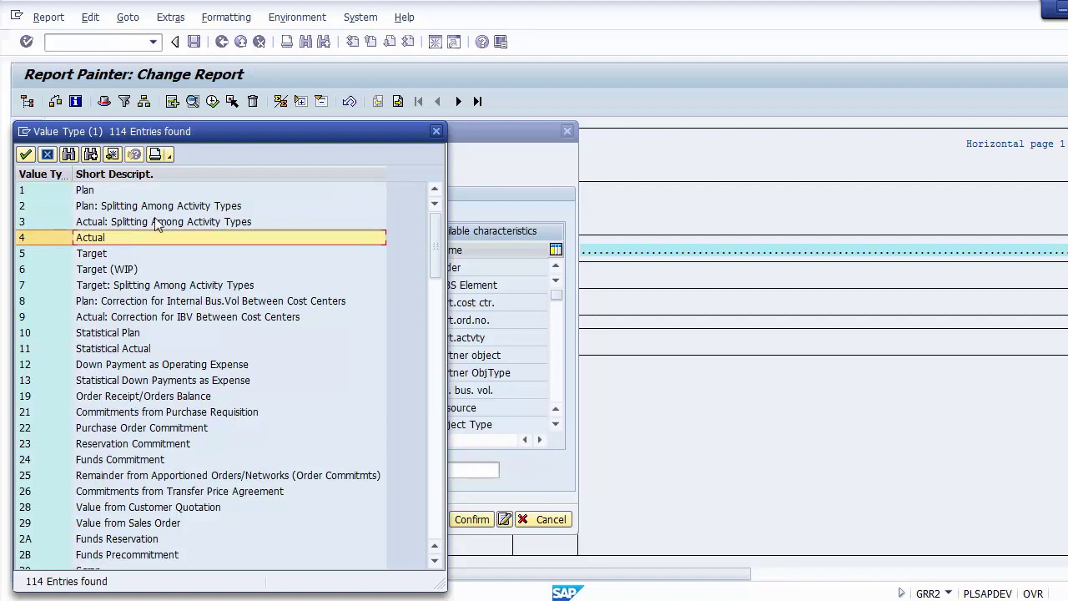
pyautogui.click(435, 131)
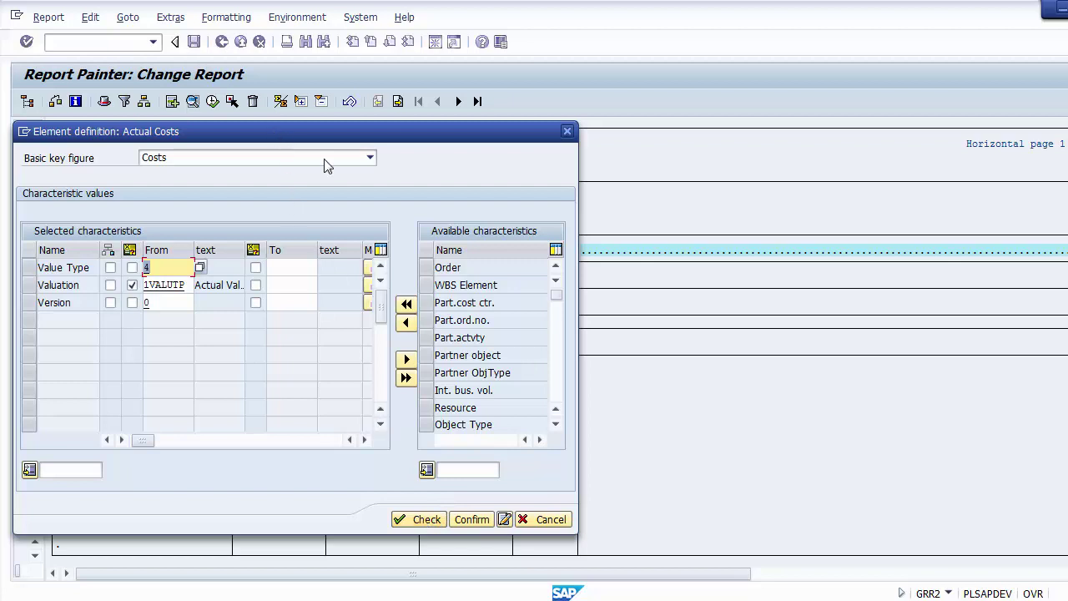
pyautogui.moveTo(278, 135); pyautogui.dragTo(395, 277)
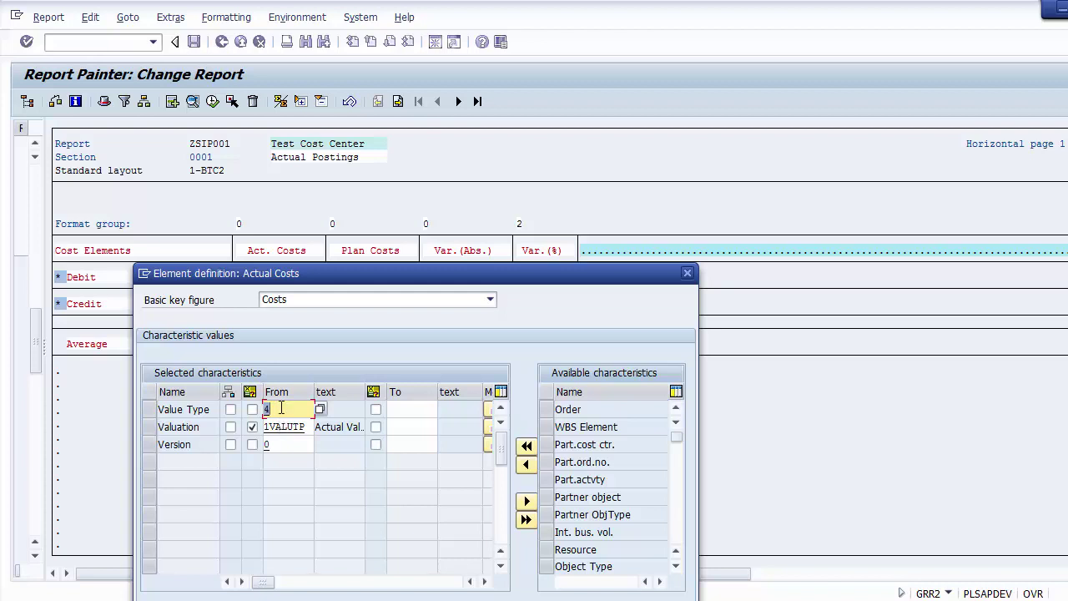
pyautogui.moveTo(355, 275); pyautogui.dragTo(356, 332)
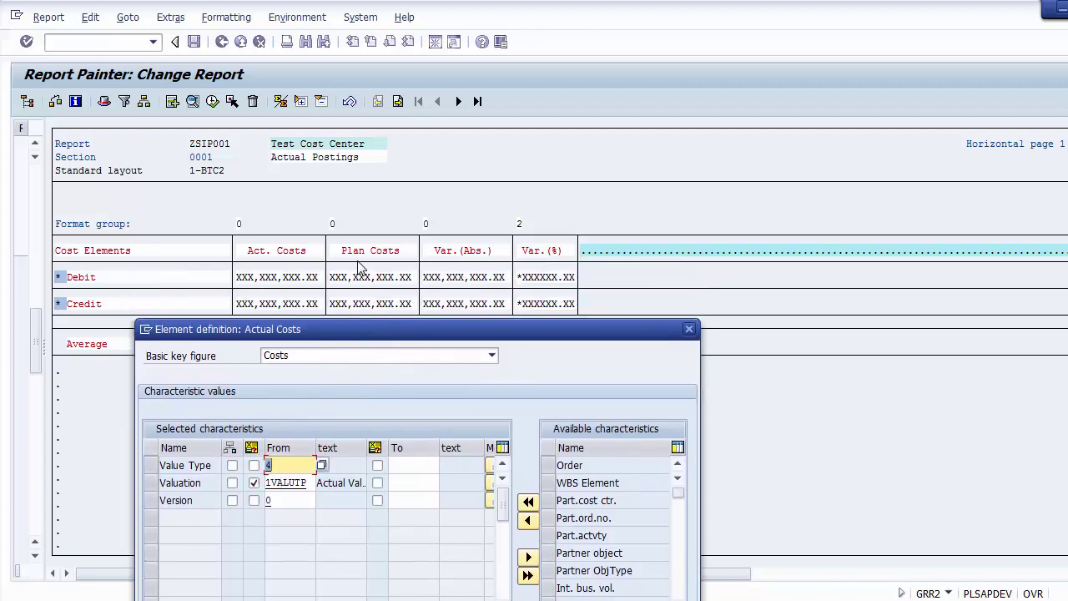
pyautogui.click(290, 464)
pyautogui.moveTo(450, 325); pyautogui.dragTo(488, 148)
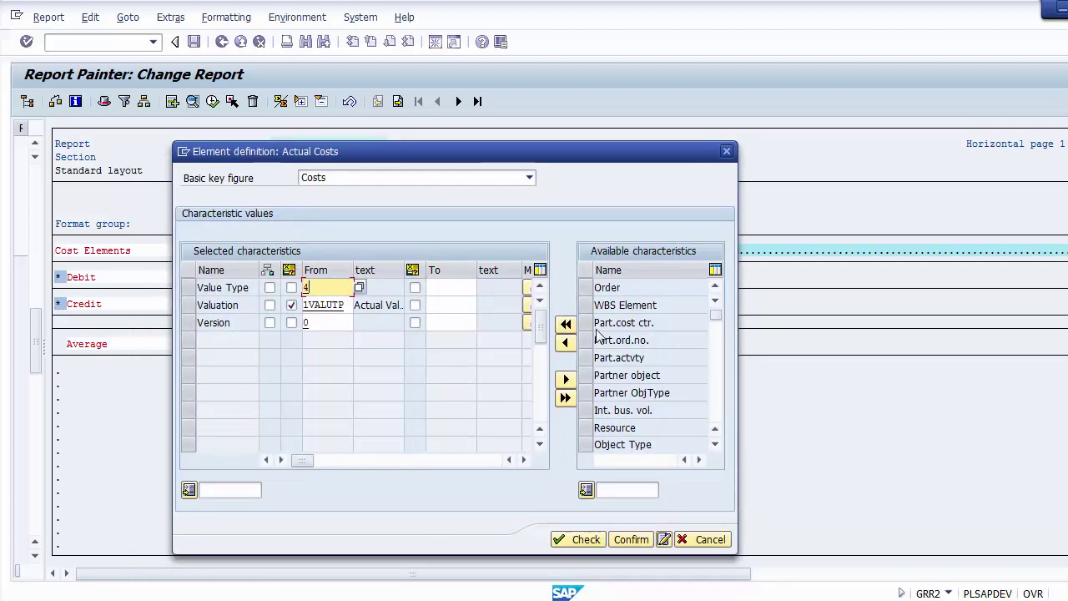
# Add Document Number from the available characteristics to the selected characteristics of the Actual Costs column.
pyautogui.click(715, 444)
pyautogui.click(715, 445)
pyautogui.click(715, 444)
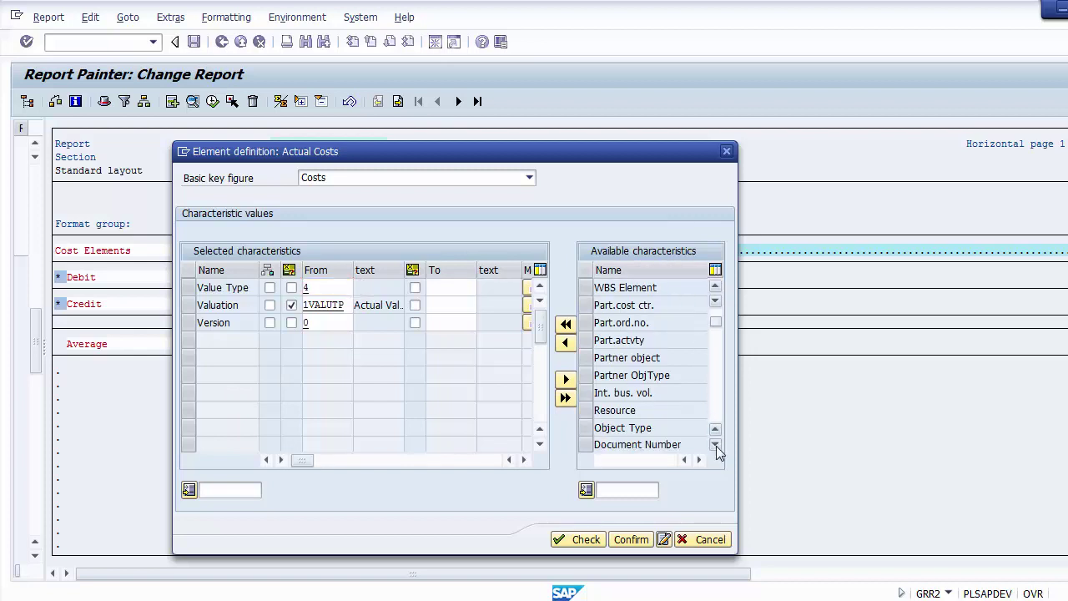
pyautogui.click(715, 445)
pyautogui.click(715, 444)
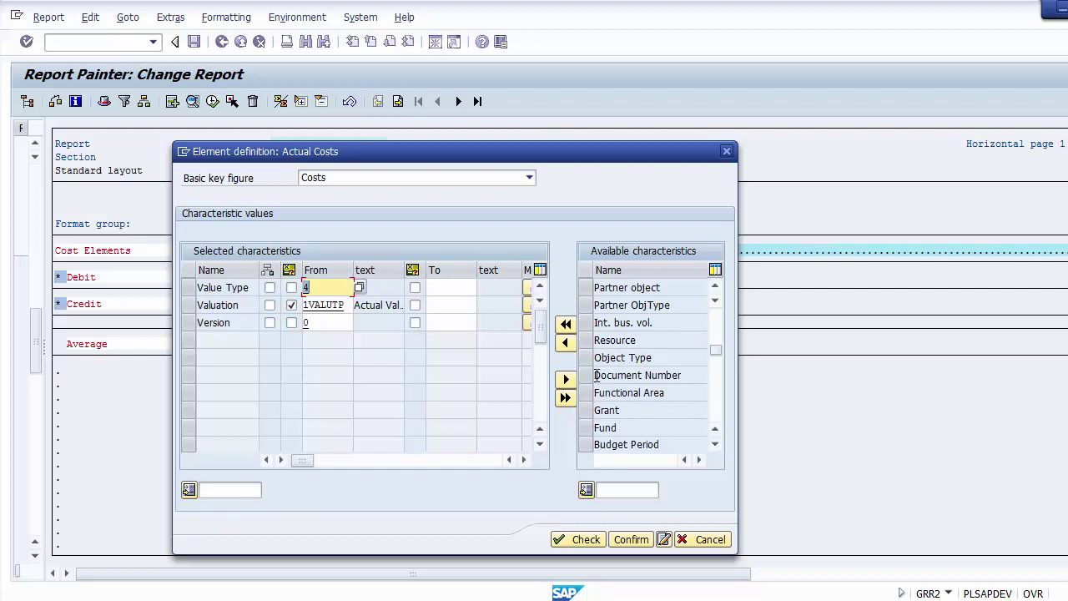
pyautogui.click(588, 376)
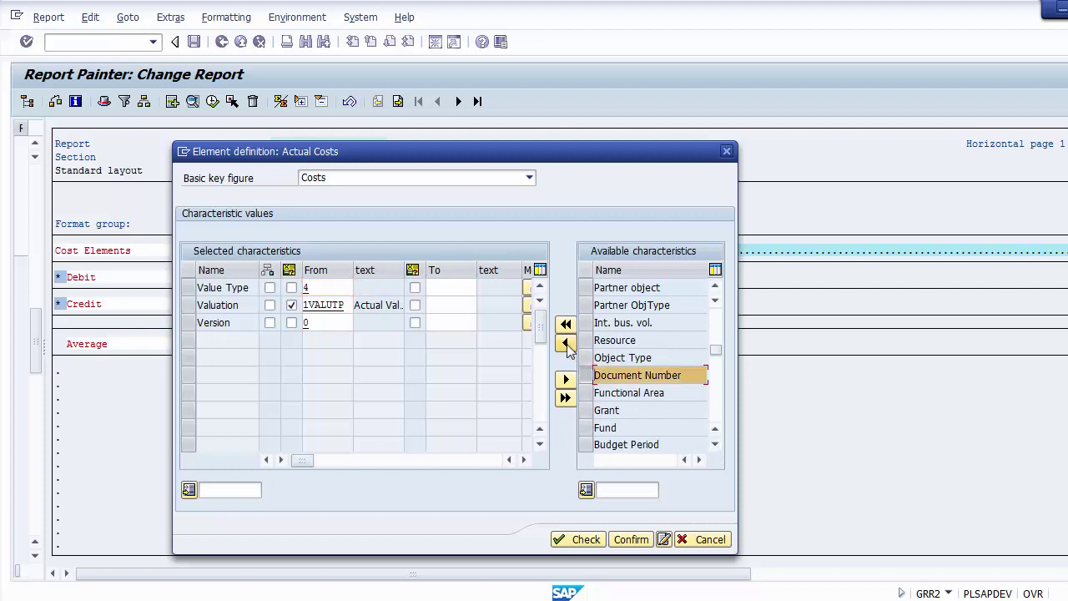
pyautogui.click(567, 346)
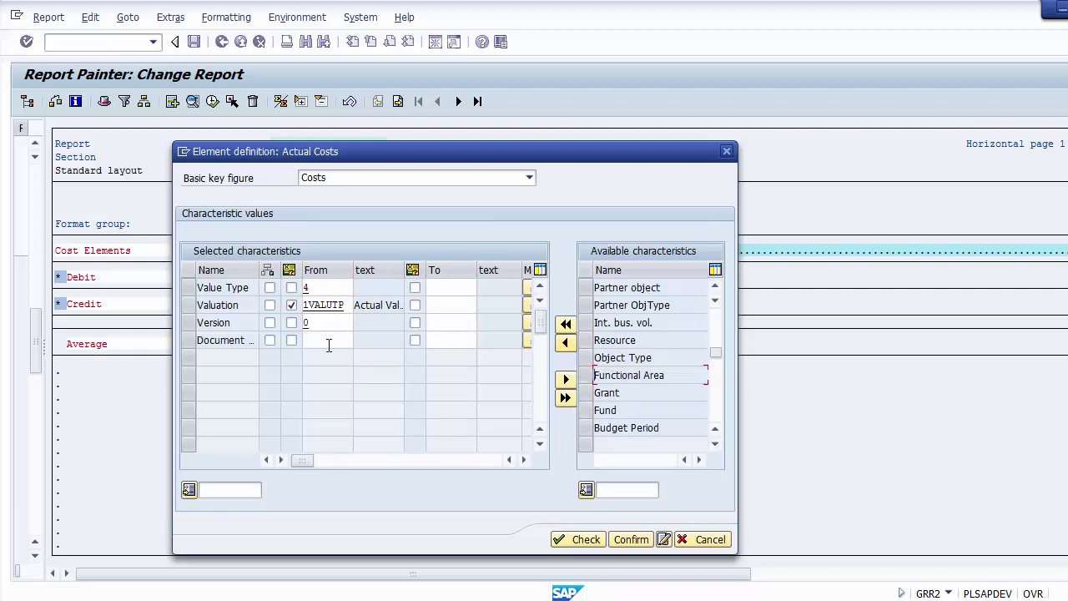
# Look up possible entries for Document Number, switch its From value to a variable, and try to check and confirm the definition.
pyautogui.click(323, 341)
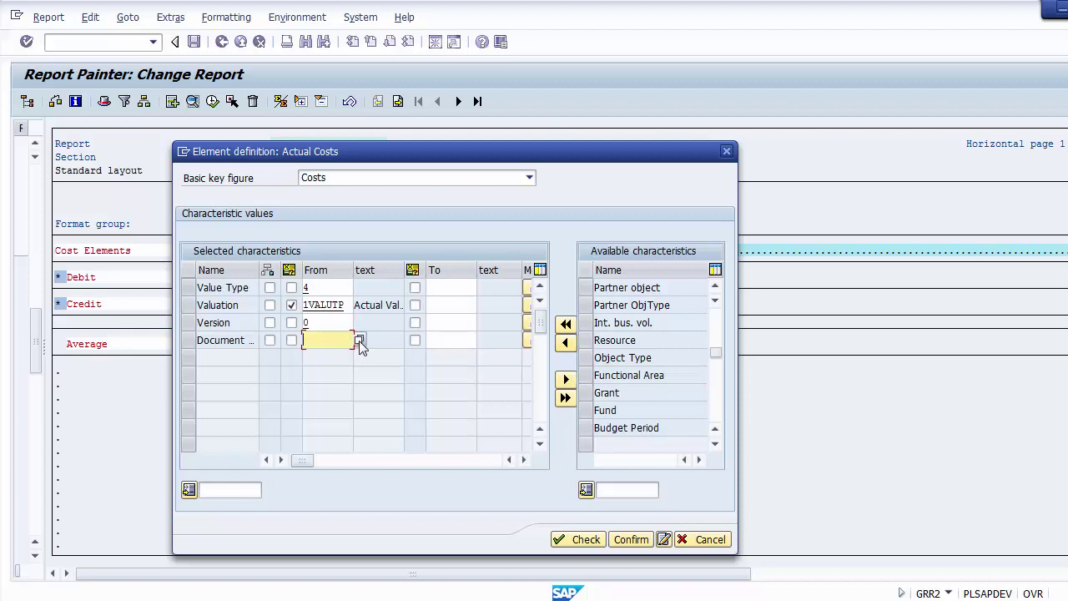
pyautogui.click(359, 341)
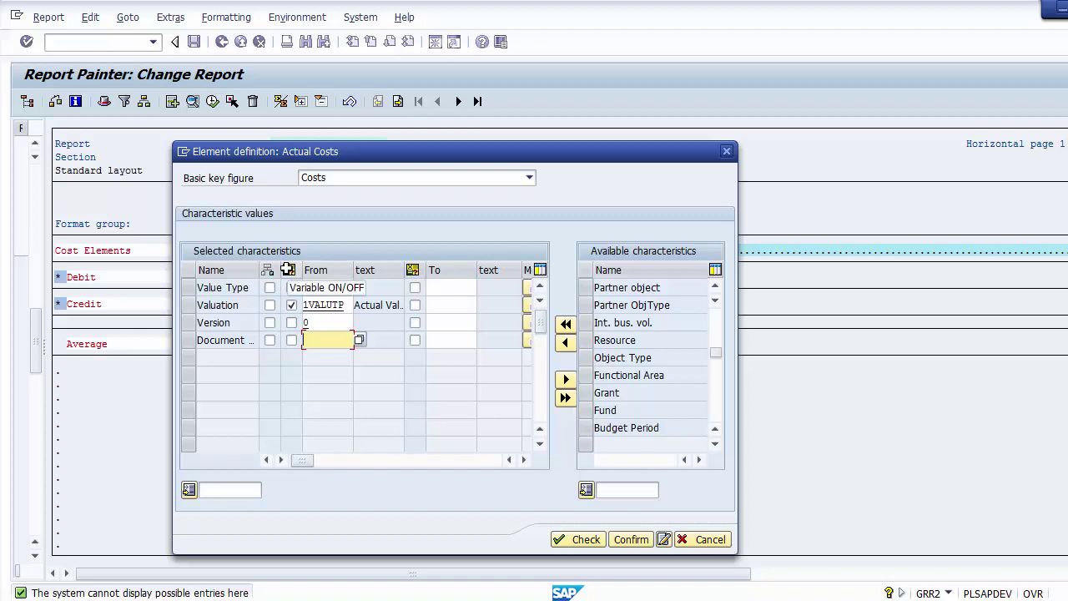
pyautogui.click(291, 341)
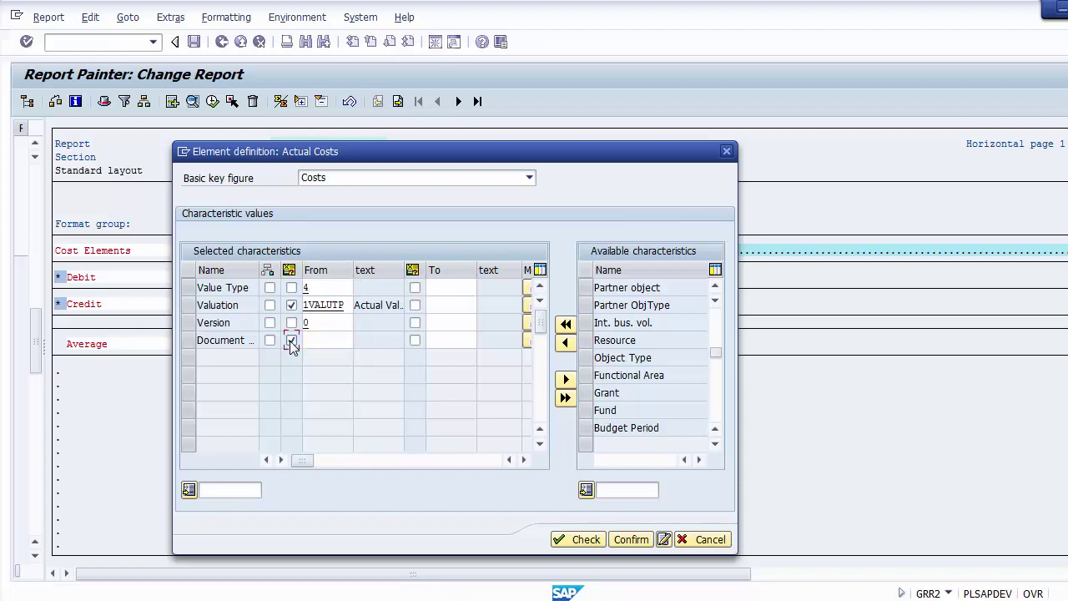
pyautogui.click(313, 341)
pyautogui.click(359, 340)
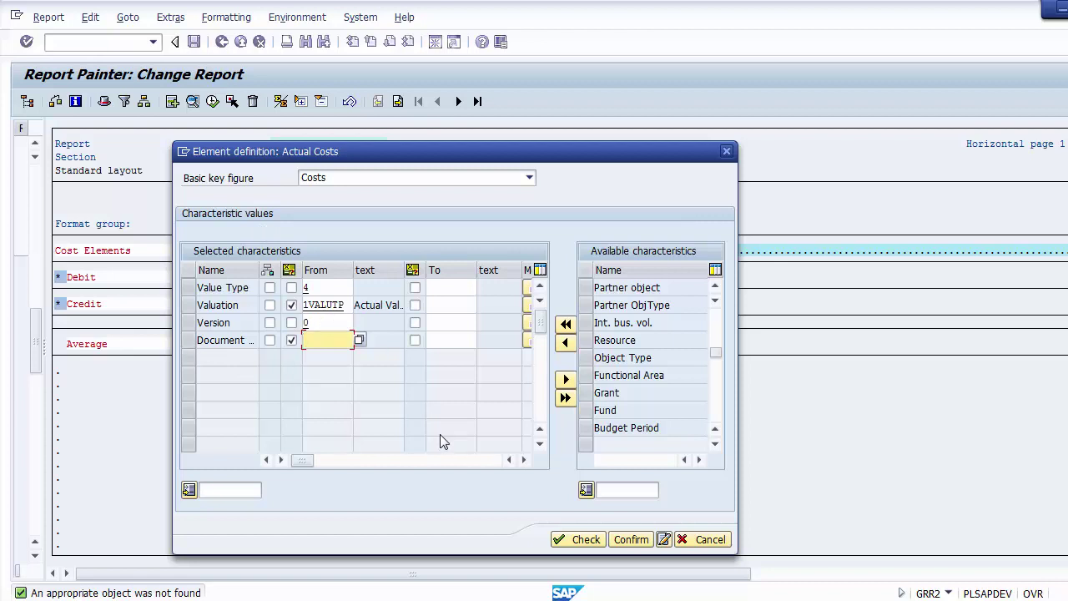
pyautogui.click(582, 540)
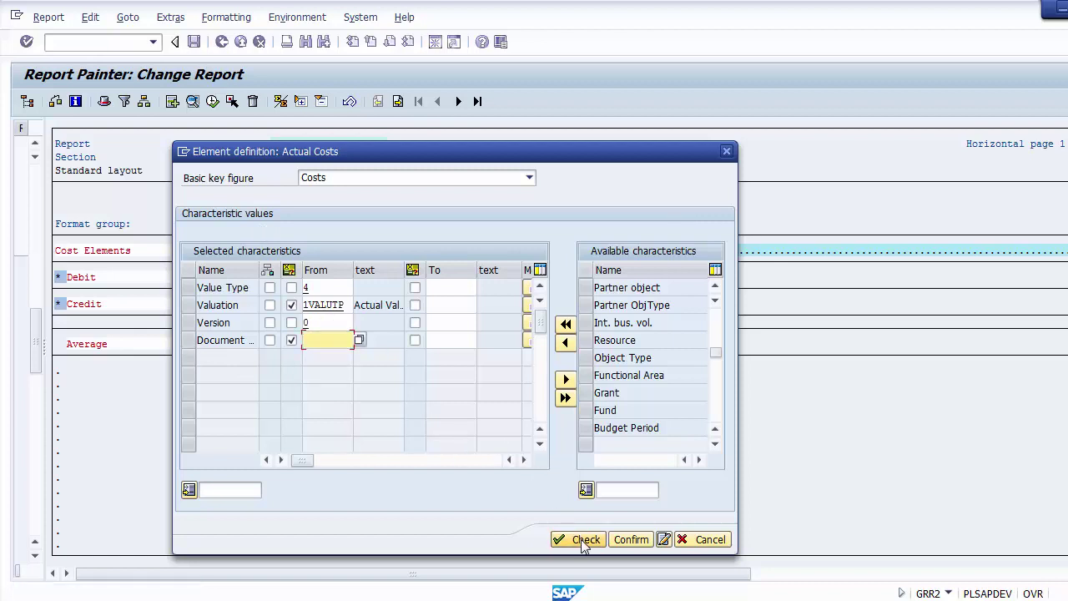
pyautogui.click(628, 539)
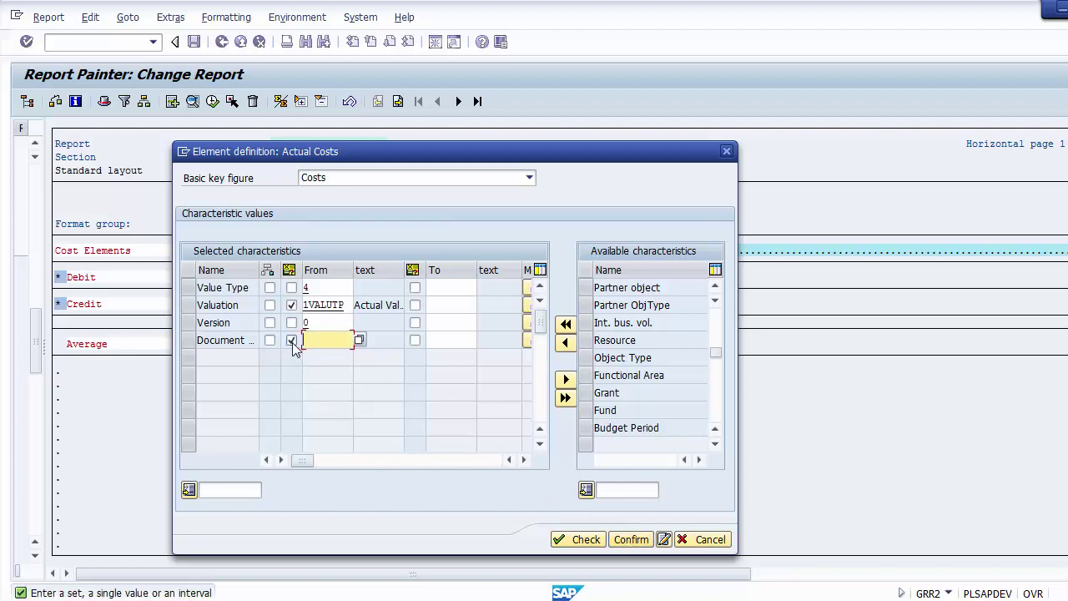
# Remove Document Number from the selected characteristics of the Actual Costs column.
pyautogui.click(189, 340)
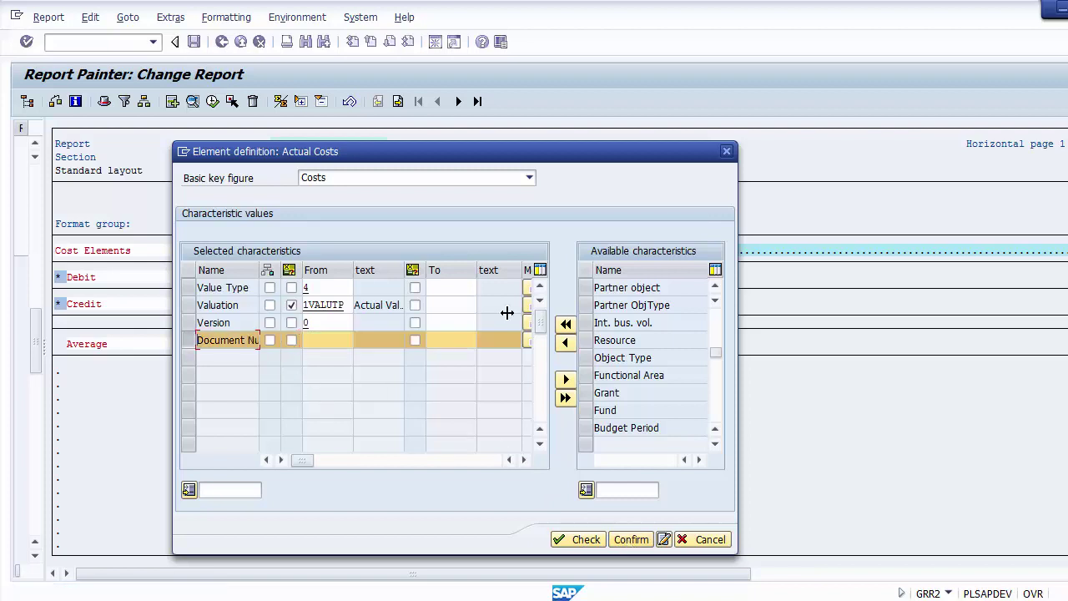
pyautogui.click(566, 379)
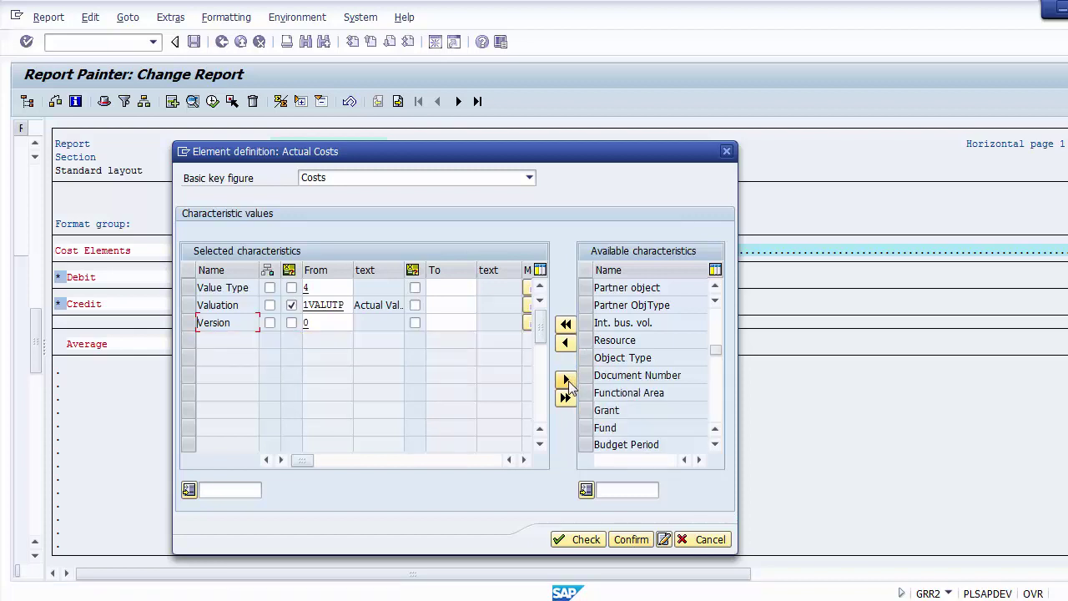
pyautogui.moveTo(307, 158); pyautogui.dragTo(304, 192)
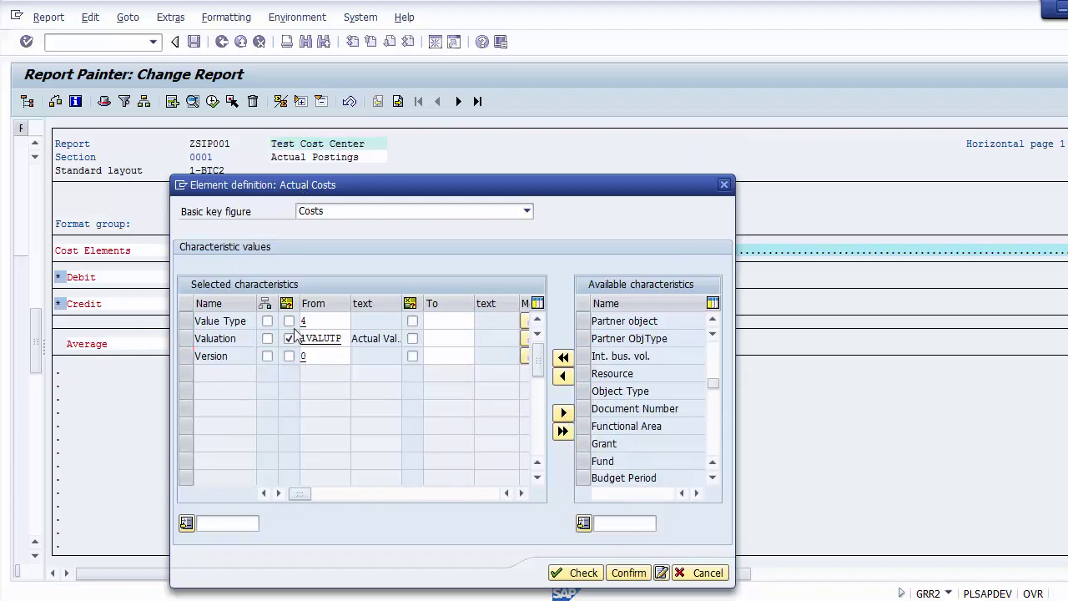
pyautogui.moveTo(294, 332); pyautogui.dragTo(252, 289)
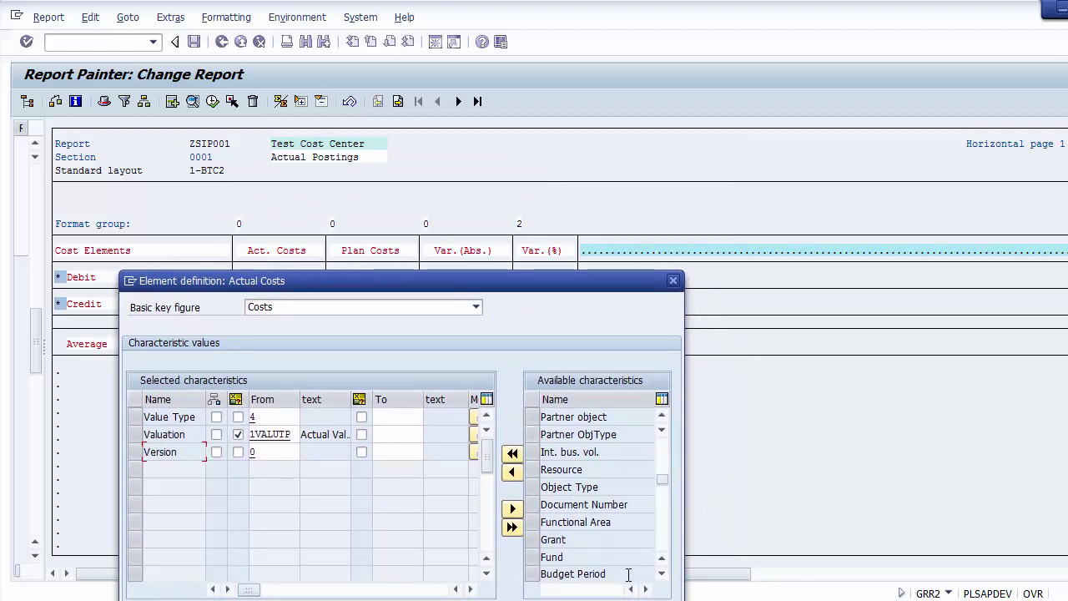
pyautogui.moveTo(468, 286); pyautogui.dragTo(684, 106)
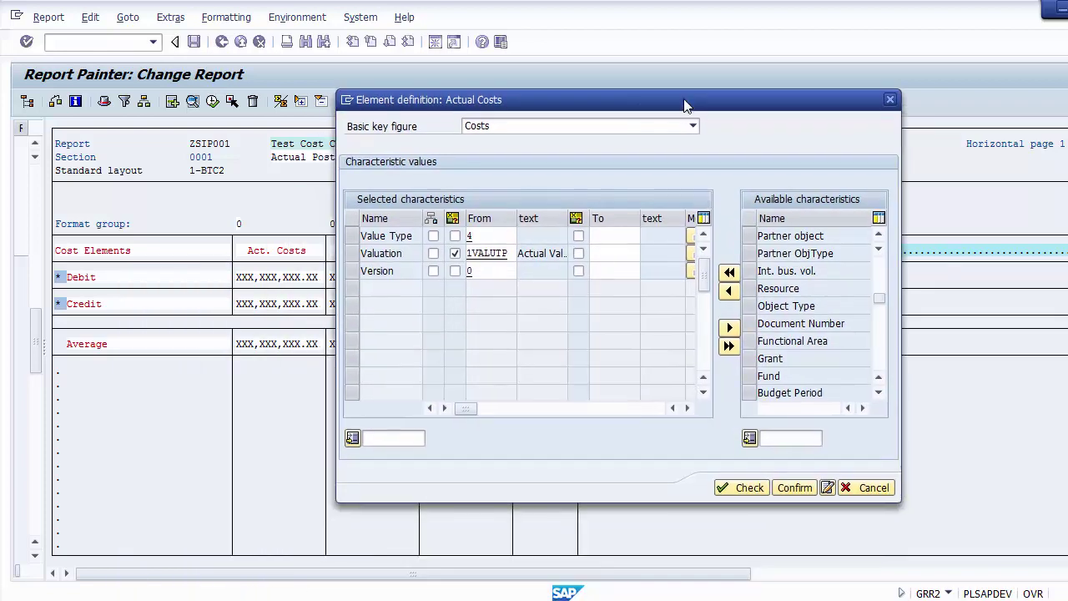
# Set the short and medium texts of the Actual Costs column to Column 1.
pyautogui.click(827, 488)
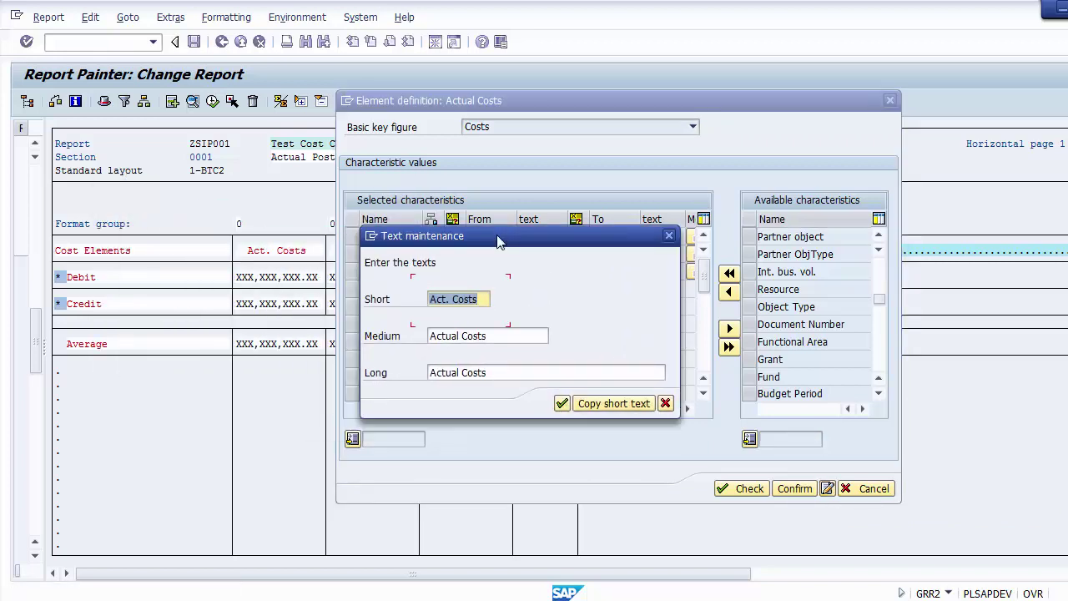
pyautogui.write('C')
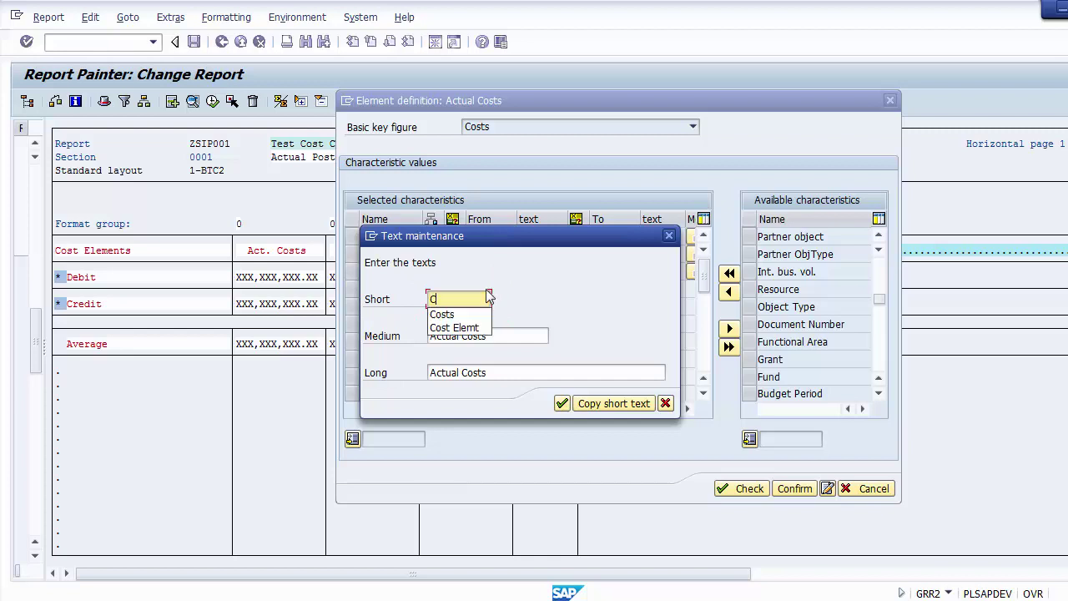
pyautogui.write('olumn 1')
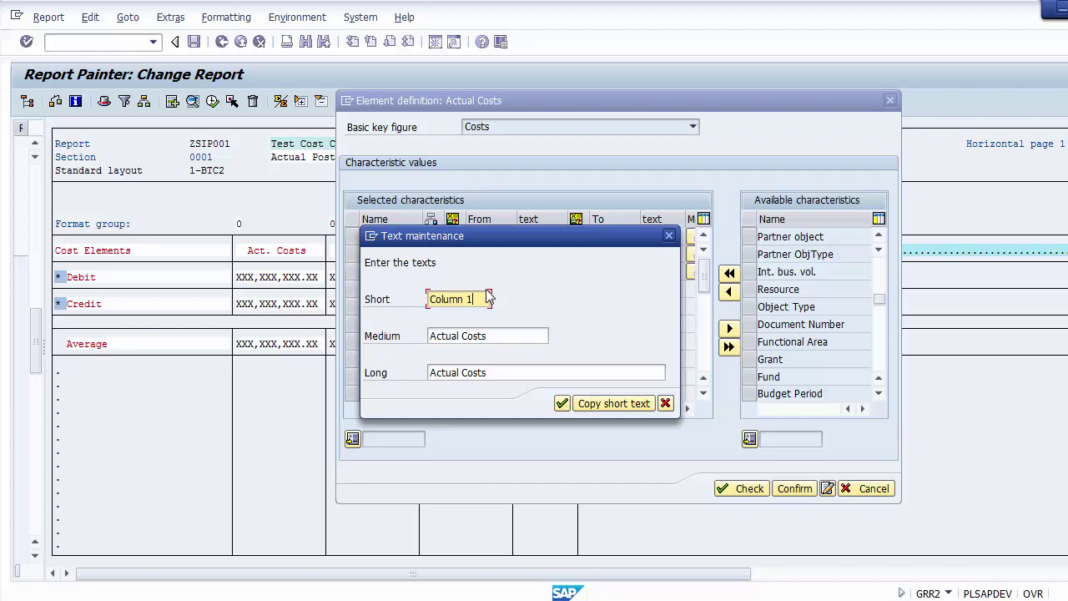
pyautogui.press('Down')
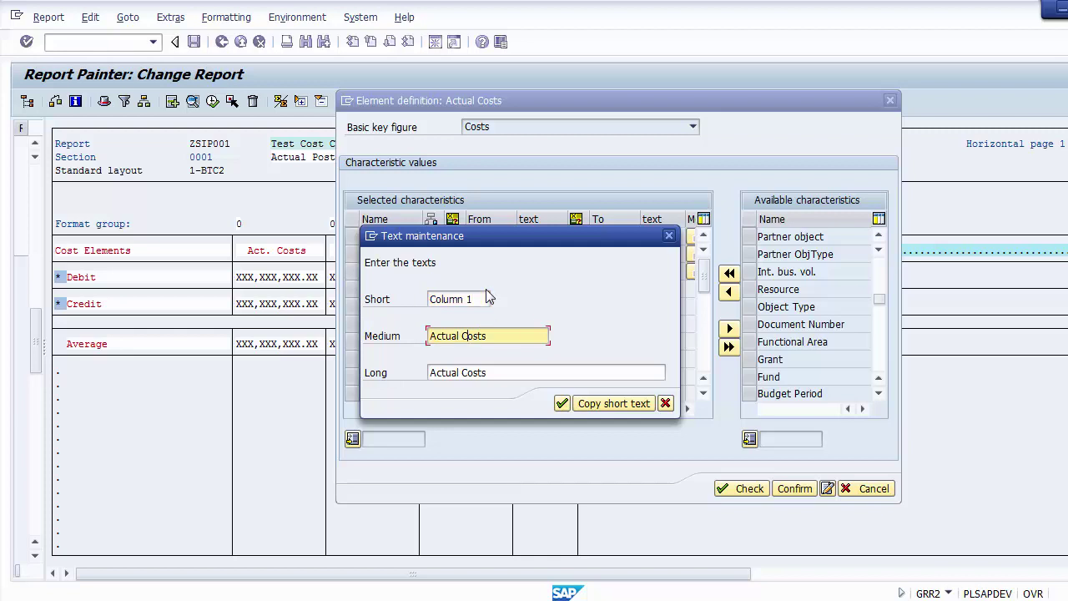
pyautogui.press('Up')
pyautogui.hotkey('shift', 'Home')
pyautogui.hotkey('ctrl', 'c')
pyautogui.press('Down')
pyautogui.press('End')
pyautogui.hotkey('shift', 'Home')
pyautogui.hotkey('ctrl', 'v')
# Set the column's long text to Column 1 as well and confirm the element definition.
pyautogui.press('Down')
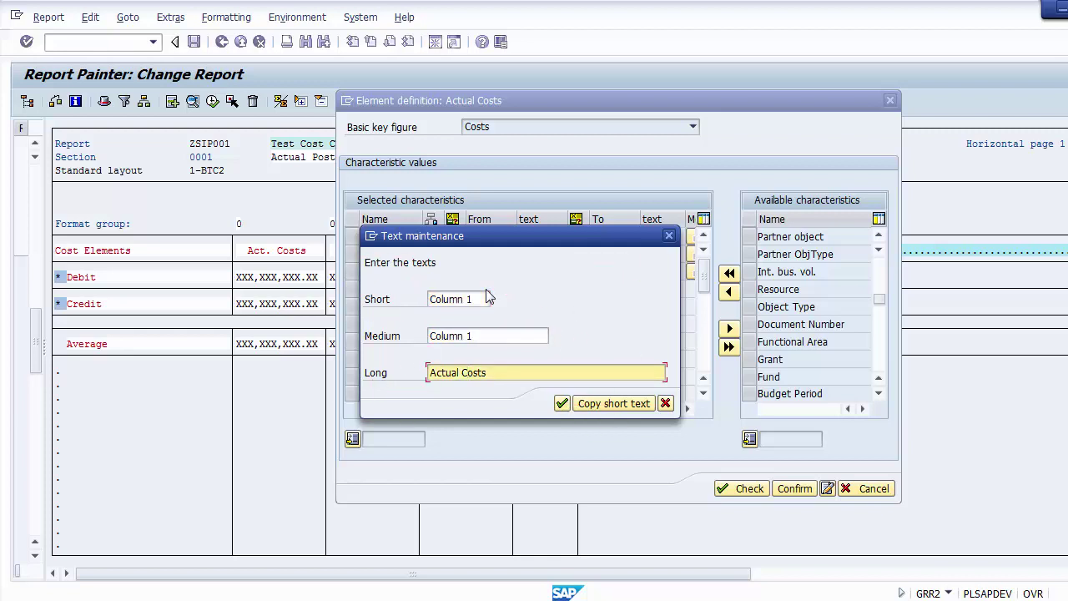
pyautogui.press('End')
pyautogui.hotkey('shift', 'Home')
pyautogui.hotkey('ctrl', 'v')
pyautogui.click(562, 403)
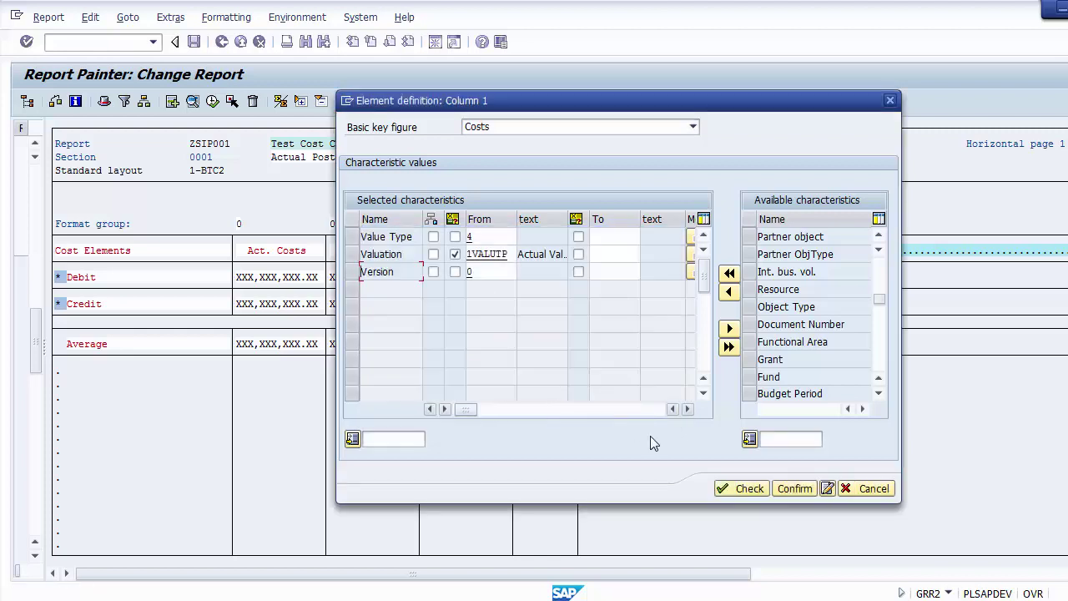
pyautogui.click(790, 489)
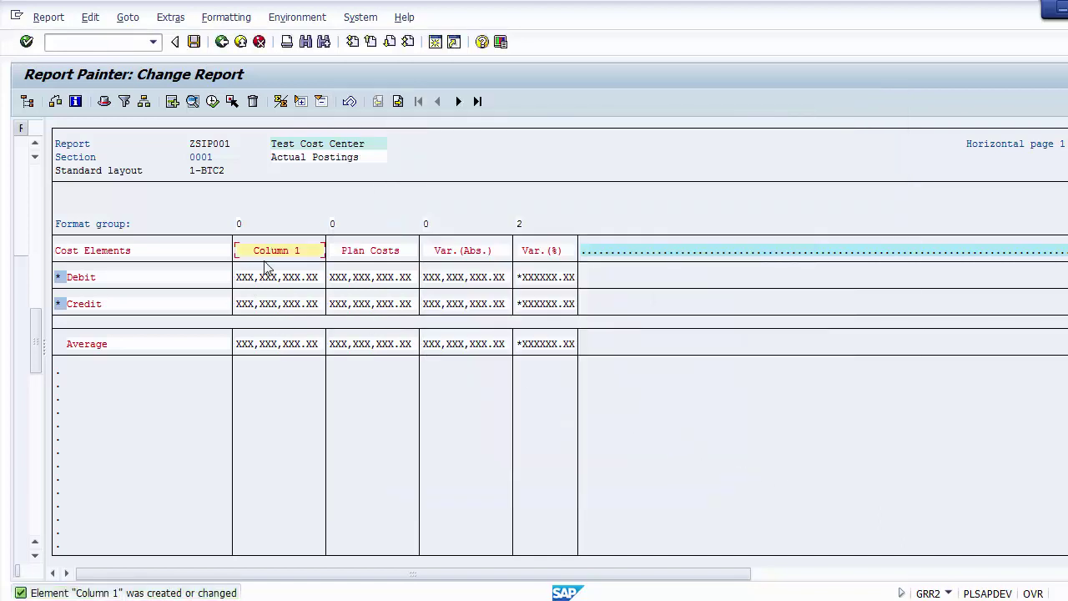
# Reopen the definition of the Column 1 column and set its short text to Act. Cost.
pyautogui.moveTo(303, 250); pyautogui.dragTo(236, 248)
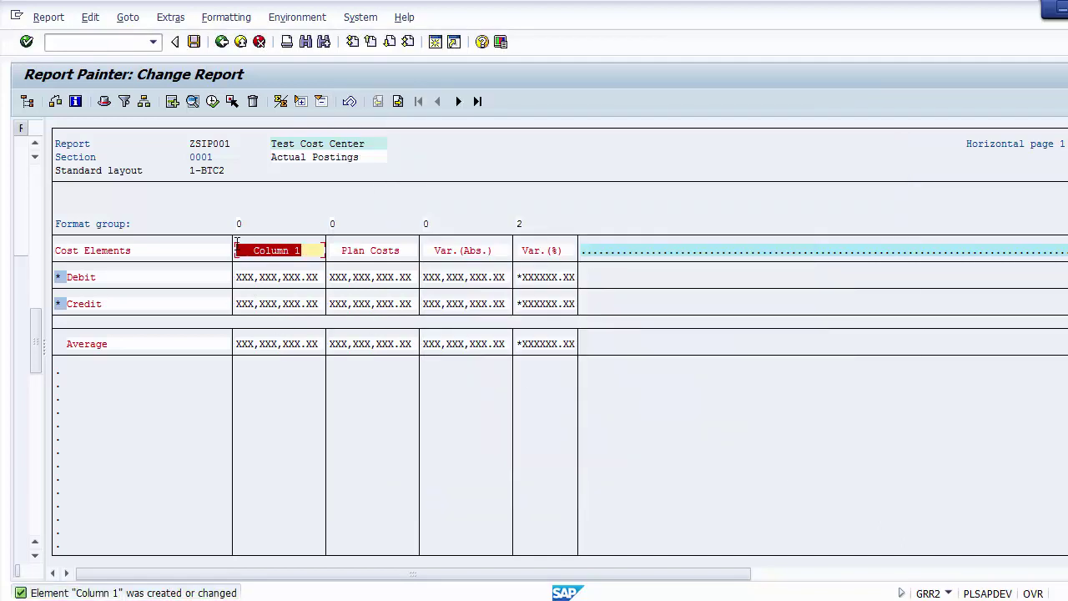
pyautogui.click(272, 252)
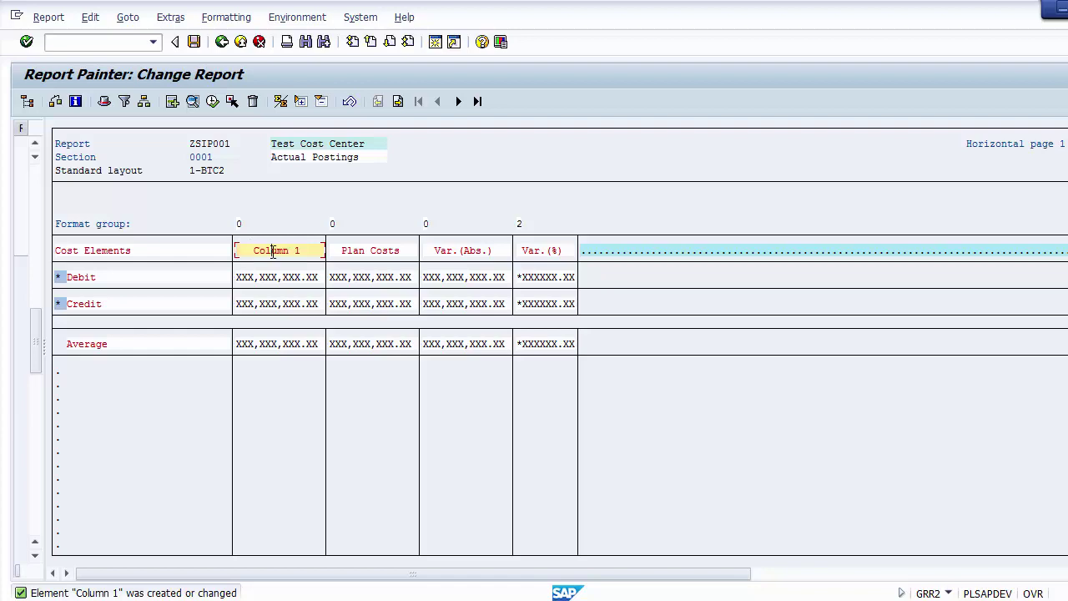
pyautogui.doubleClick(272, 252)
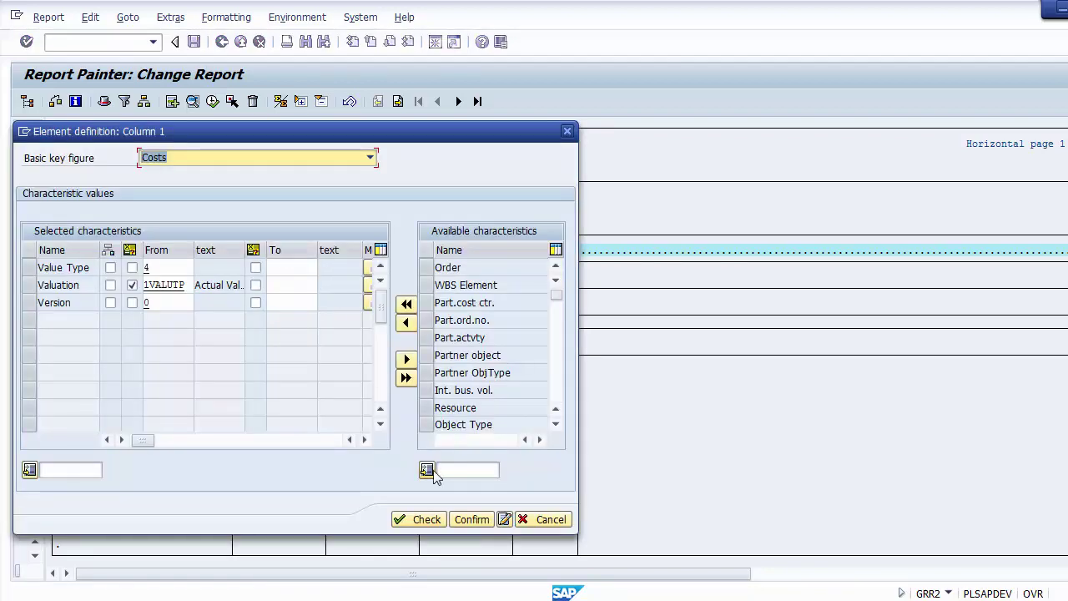
pyautogui.click(504, 520)
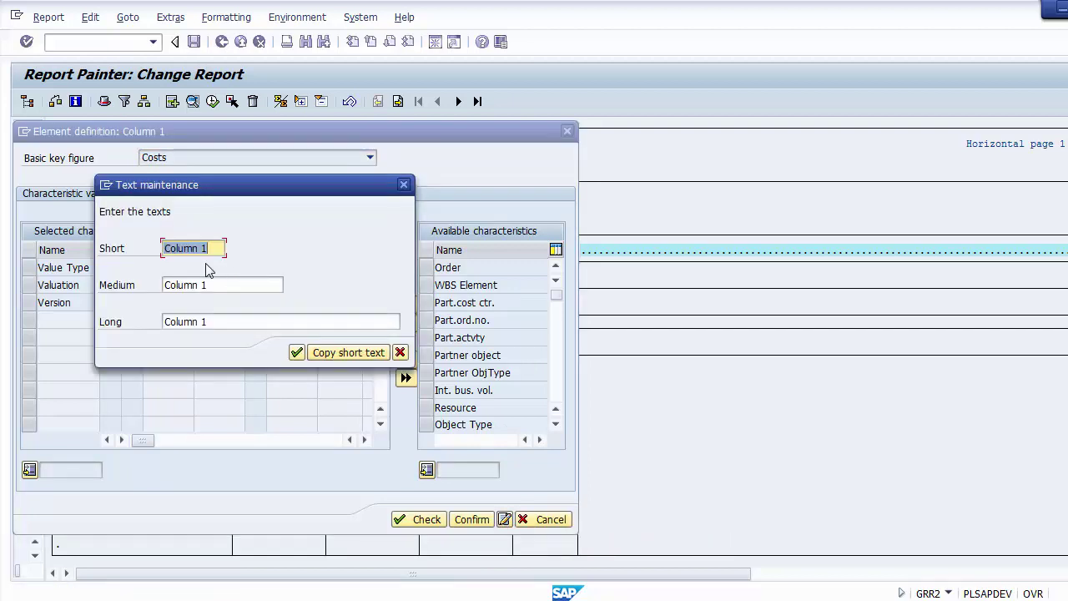
pyautogui.write('Act')
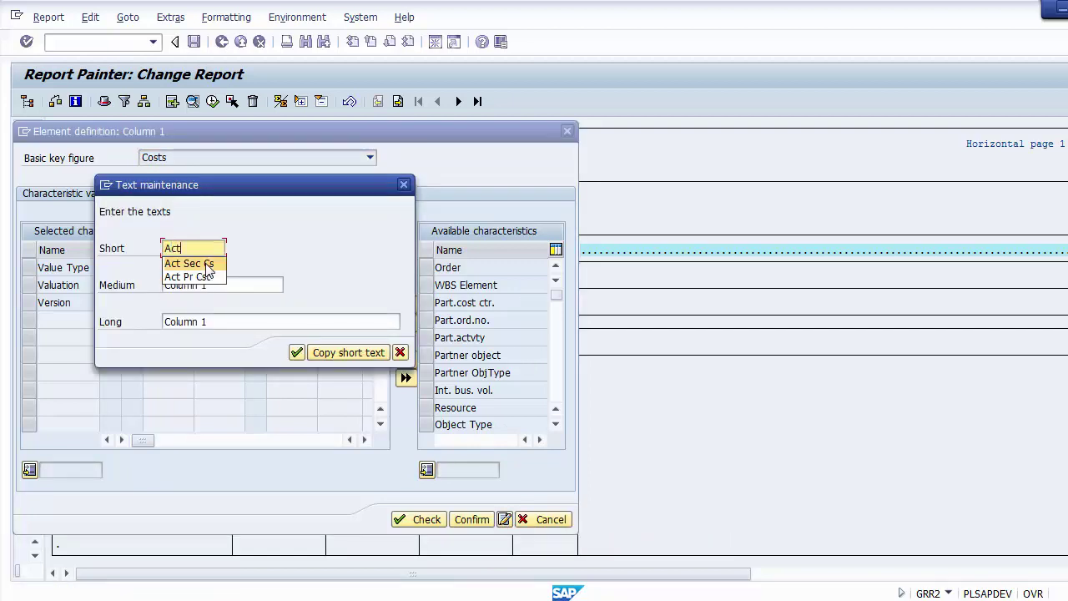
pyautogui.write('. Cost')
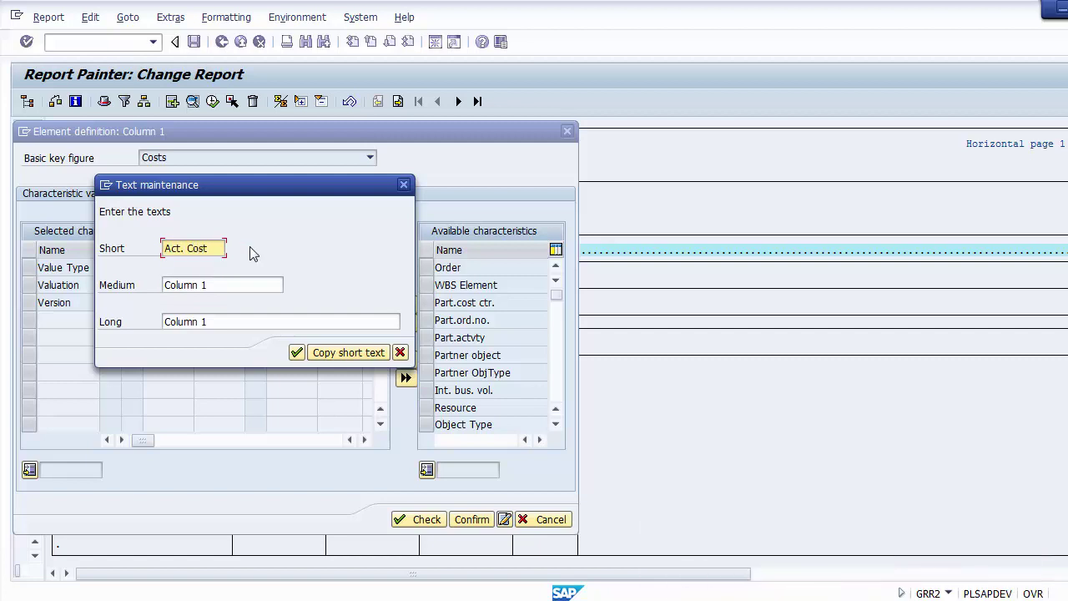
# Replace the column's medium text with Actual Cost.
pyautogui.click(220, 286)
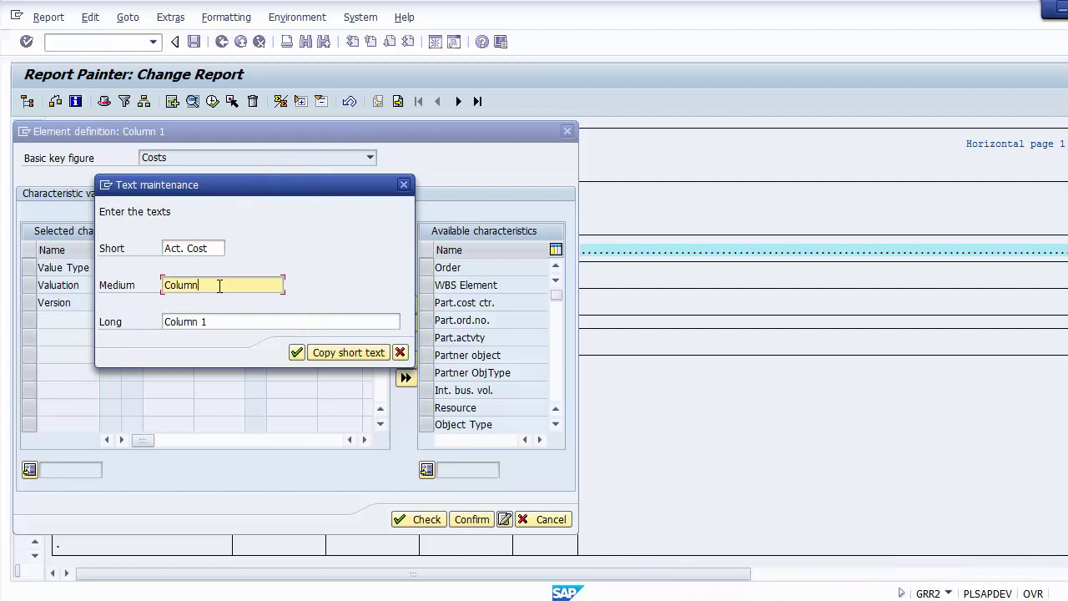
pyautogui.press('BackSpace')
pyautogui.press('BackSpace')
pyautogui.press('BackSpace')
pyautogui.press('BackSpace')
pyautogui.press('BackSpace')
pyautogui.press('BackSpace')
pyautogui.write('M')
pyautogui.press('BackSpace')
pyautogui.write('Ac')
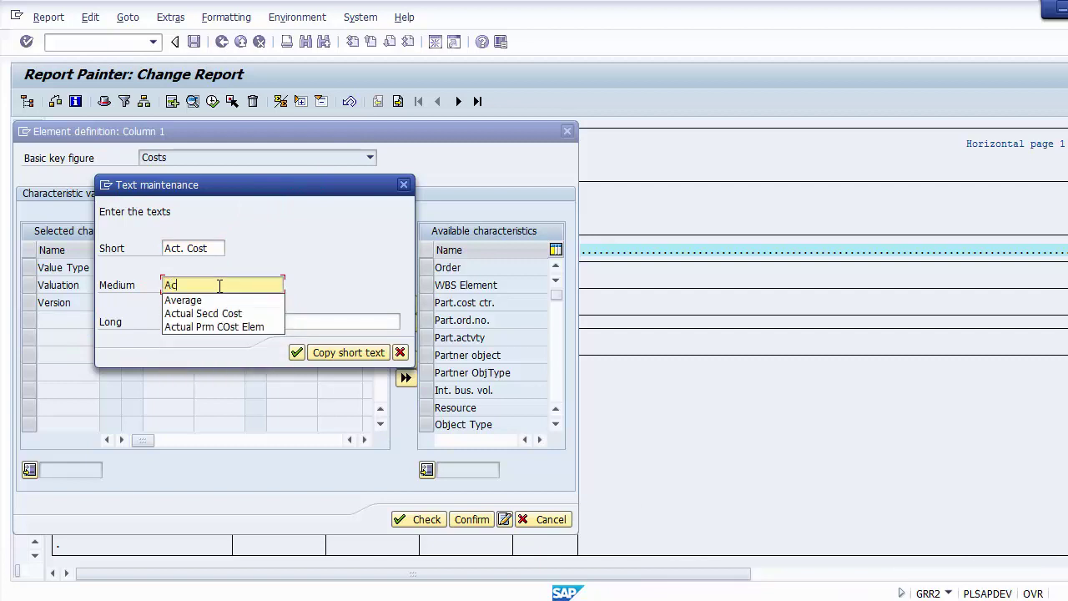
pyautogui.write('tual Cost')
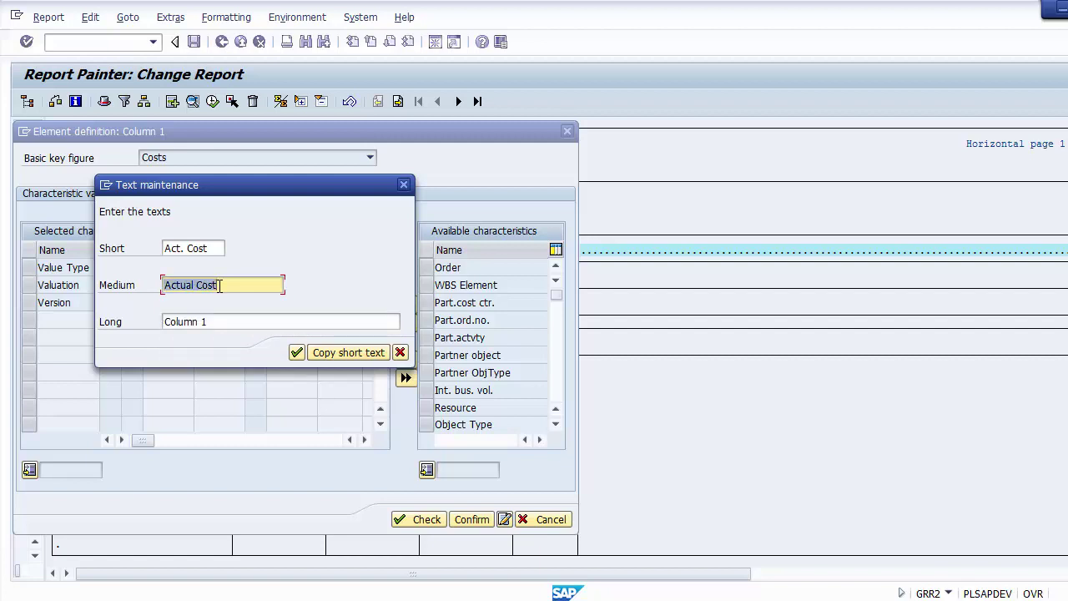
# Set the column's long text to Actual Cost, then check and confirm the element definition.
pyautogui.click(225, 321)
pyautogui.doubleClick(225, 321)
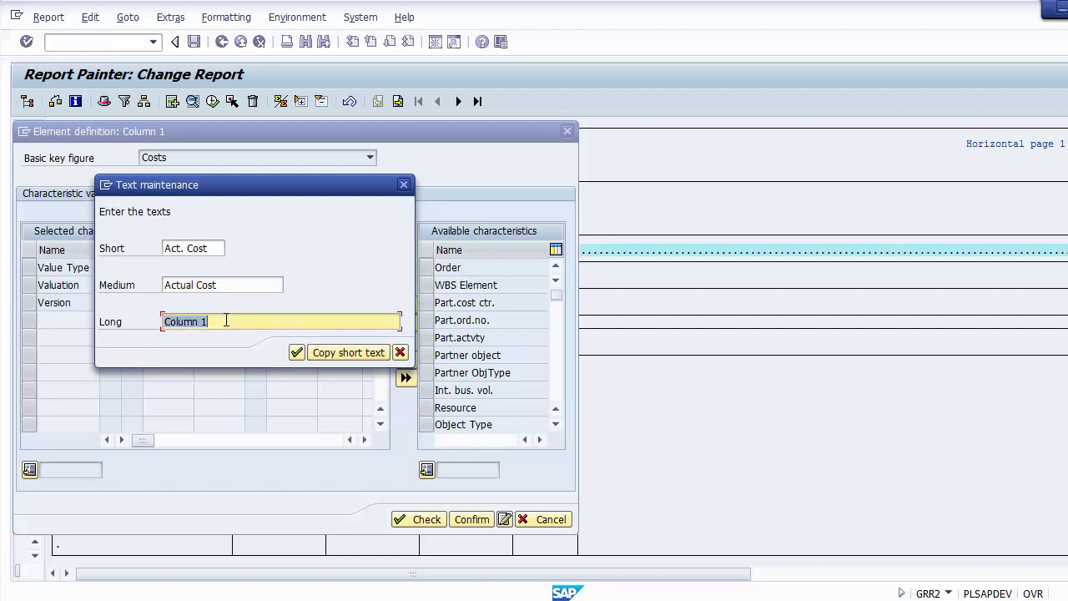
pyautogui.write('Actual Cost')
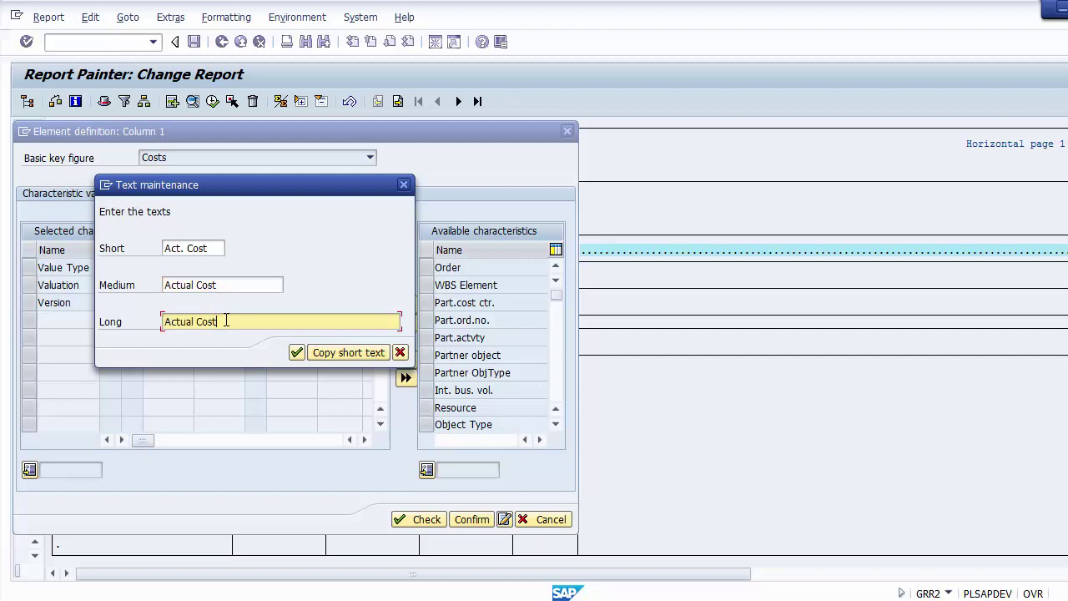
pyautogui.click(296, 353)
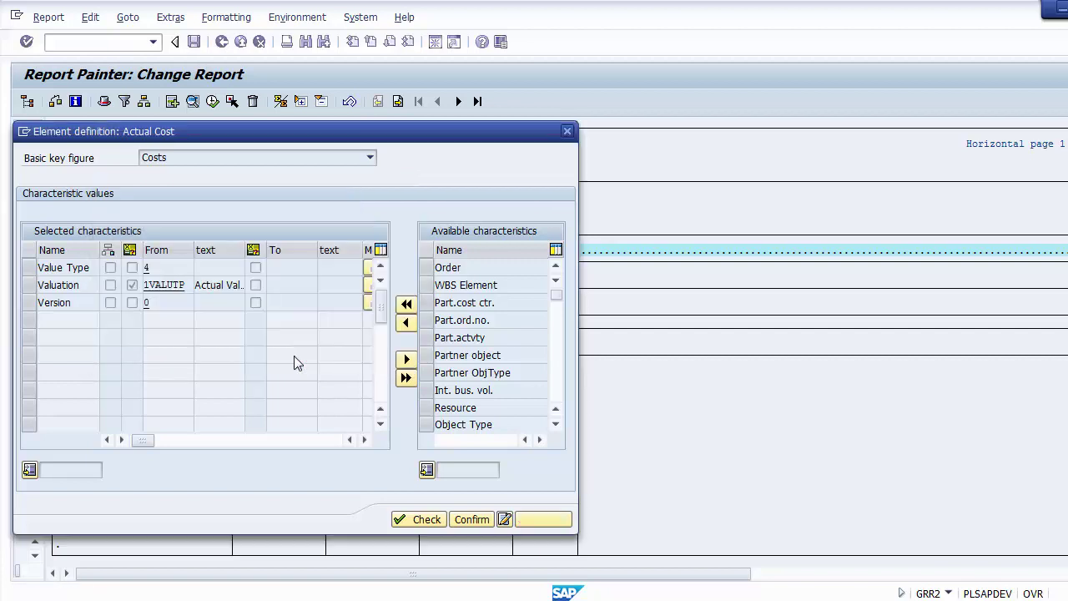
pyautogui.click(414, 520)
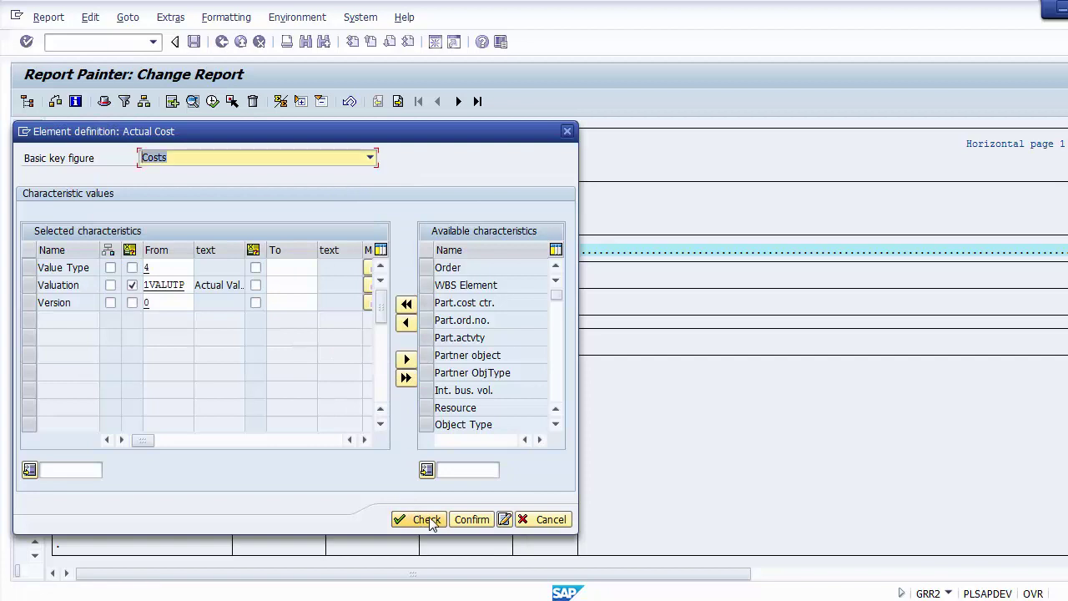
pyautogui.click(472, 519)
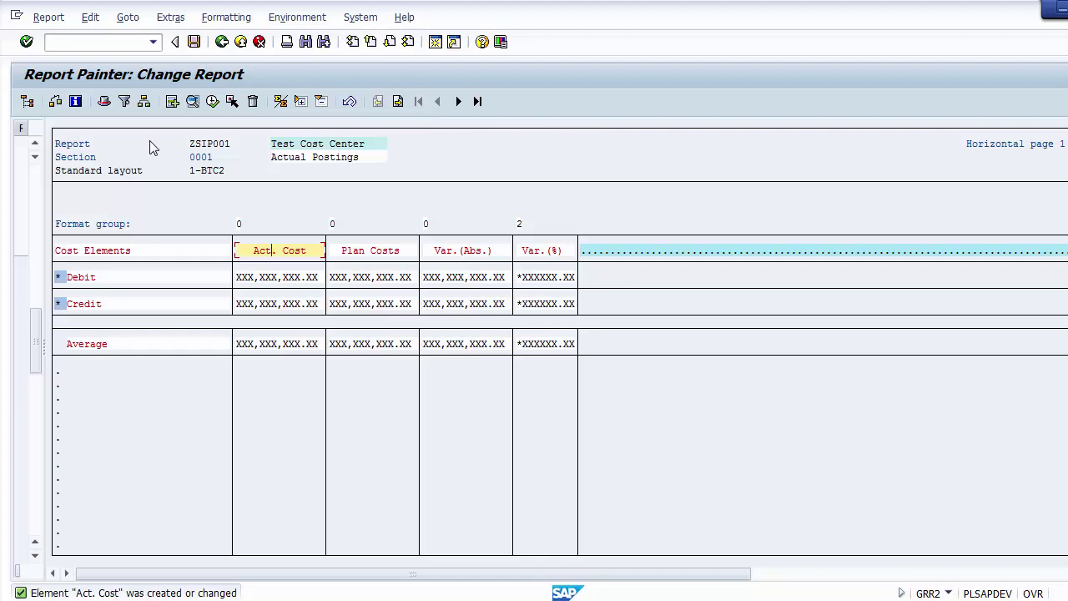
# Examine the report header settings of ZSIP001 and their export parameters, and close both without changes.
pyautogui.click(128, 16)
pyautogui.moveTo(170, 18)
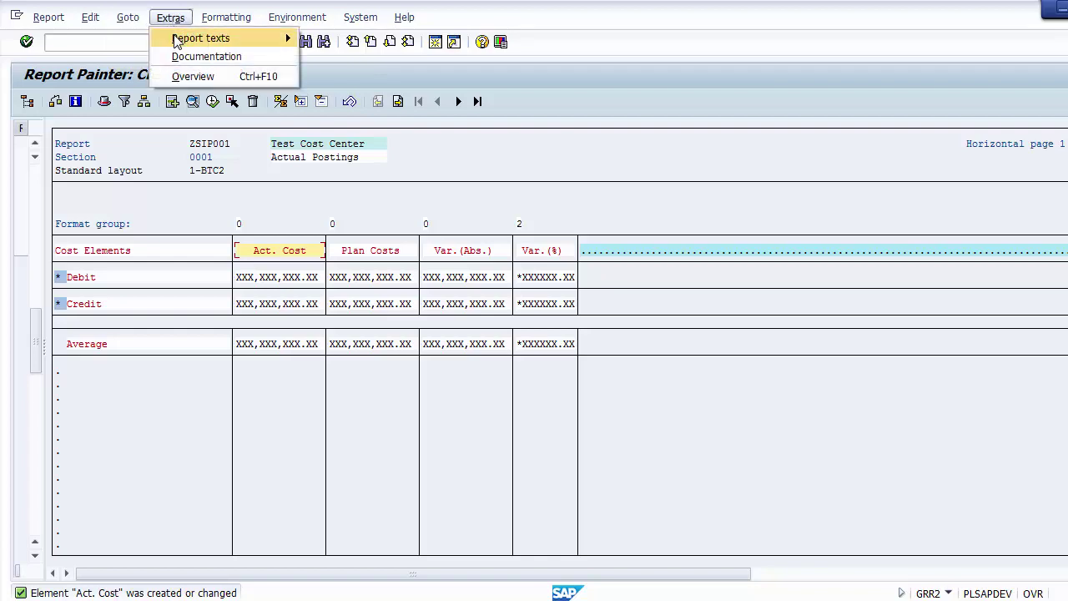
pyautogui.moveTo(127, 20)
pyautogui.moveTo(90, 18)
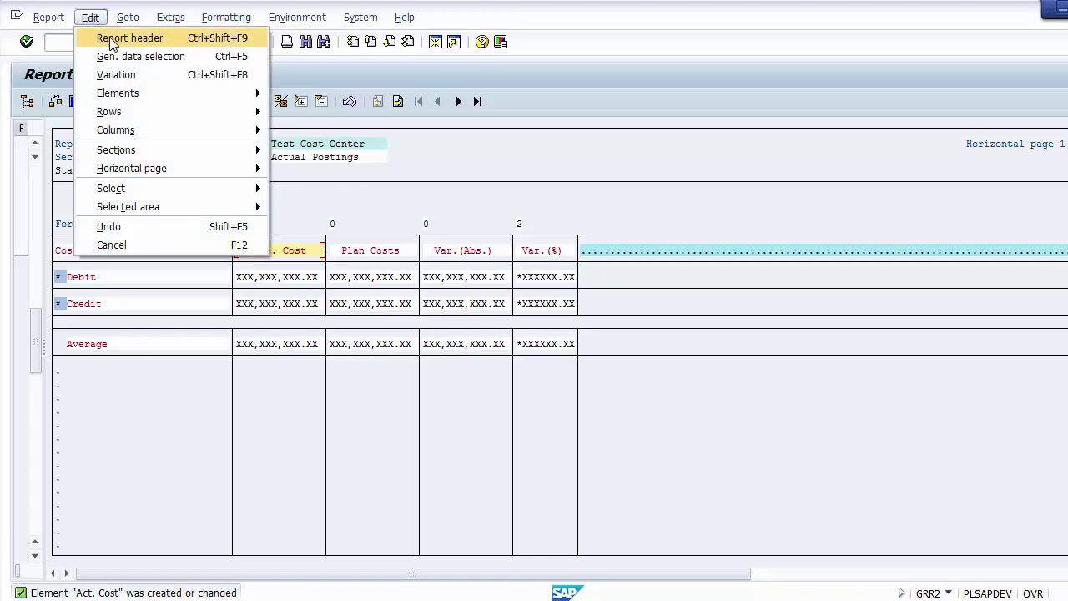
pyautogui.click(90, 19)
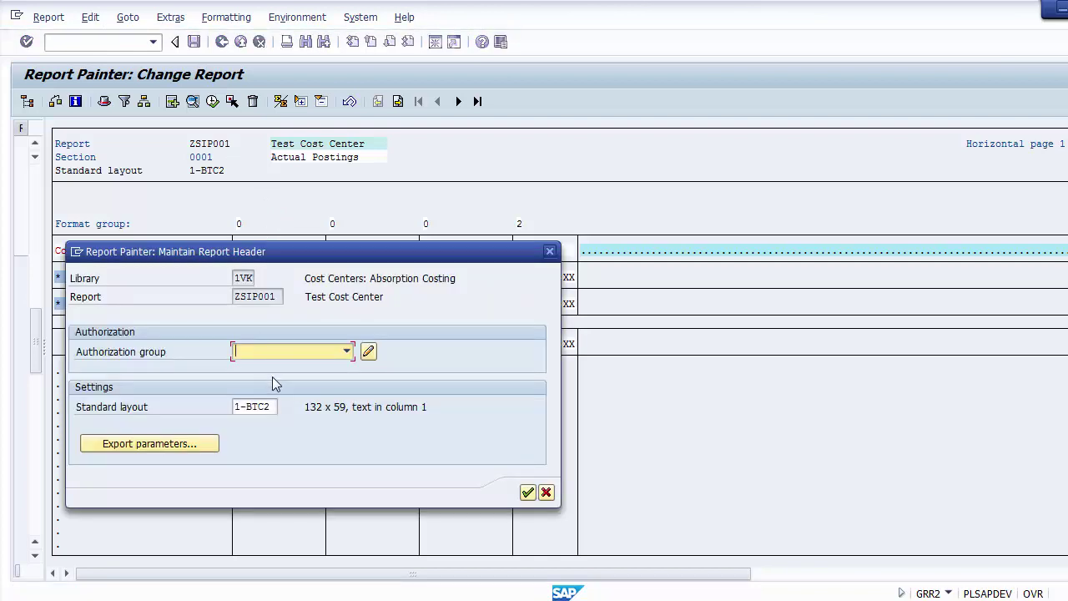
pyautogui.click(127, 444)
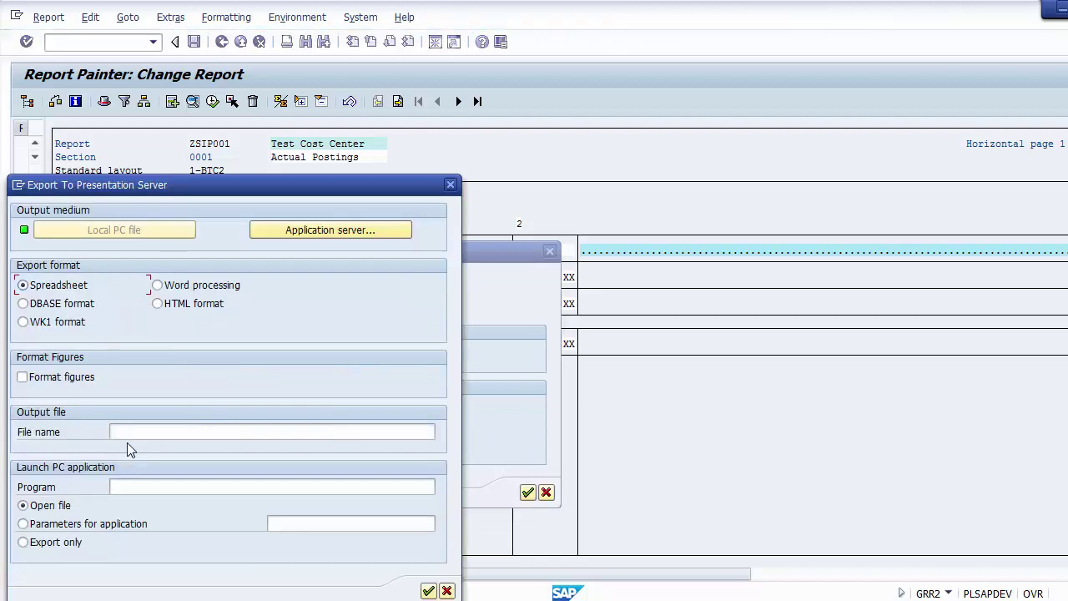
pyautogui.click(451, 185)
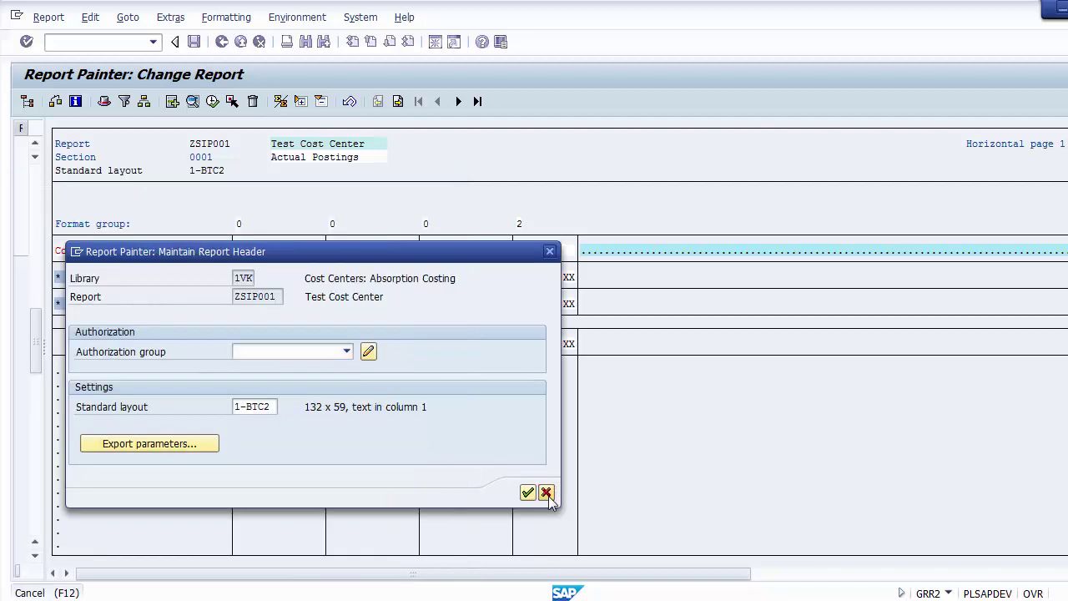
pyautogui.click(546, 492)
# Open the header texts of report ZSIP001 for editing.
pyautogui.click(91, 18)
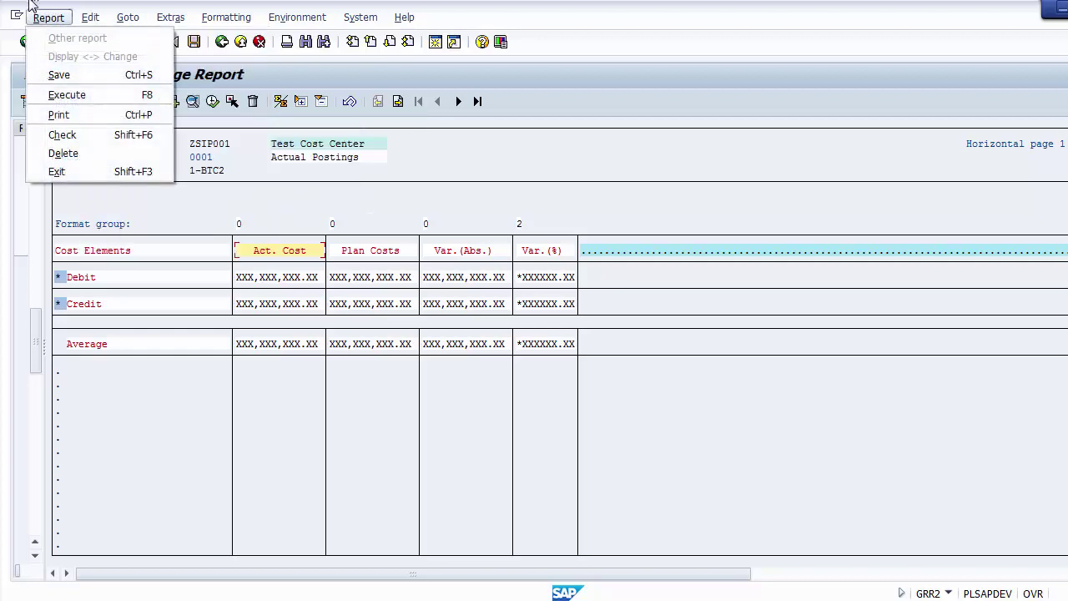
pyautogui.click(48, 17)
pyautogui.click(128, 17)
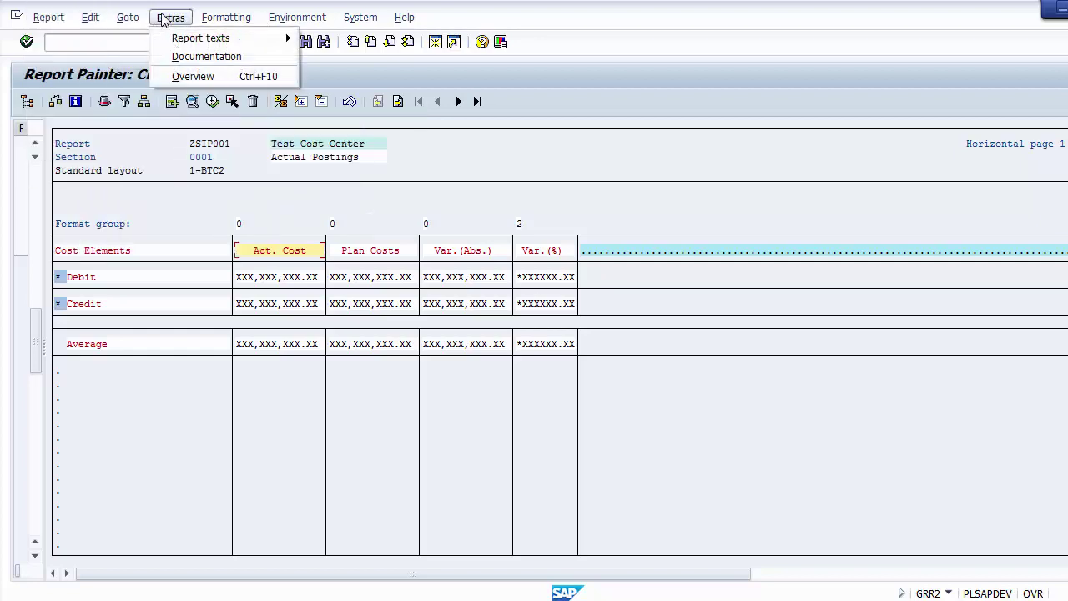
pyautogui.moveTo(177, 37)
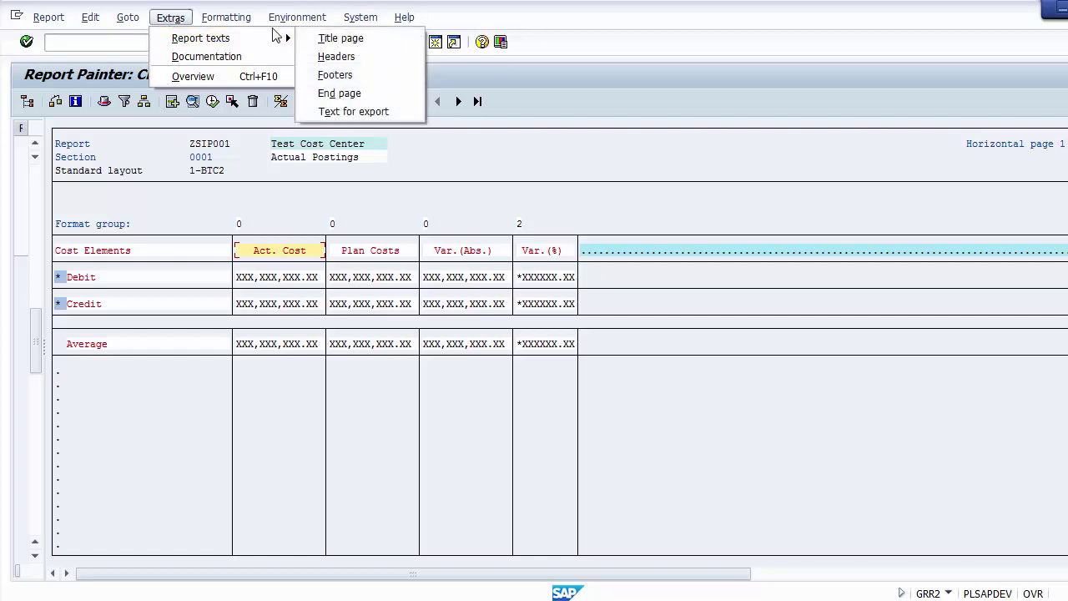
pyautogui.click(346, 17)
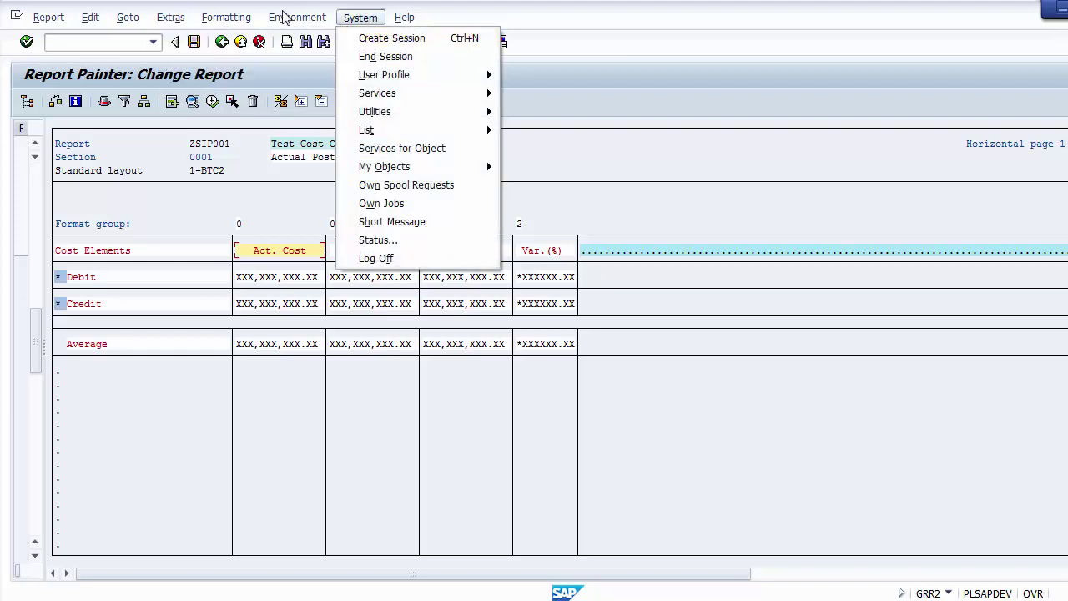
pyautogui.click(170, 18)
pyautogui.moveTo(275, 38)
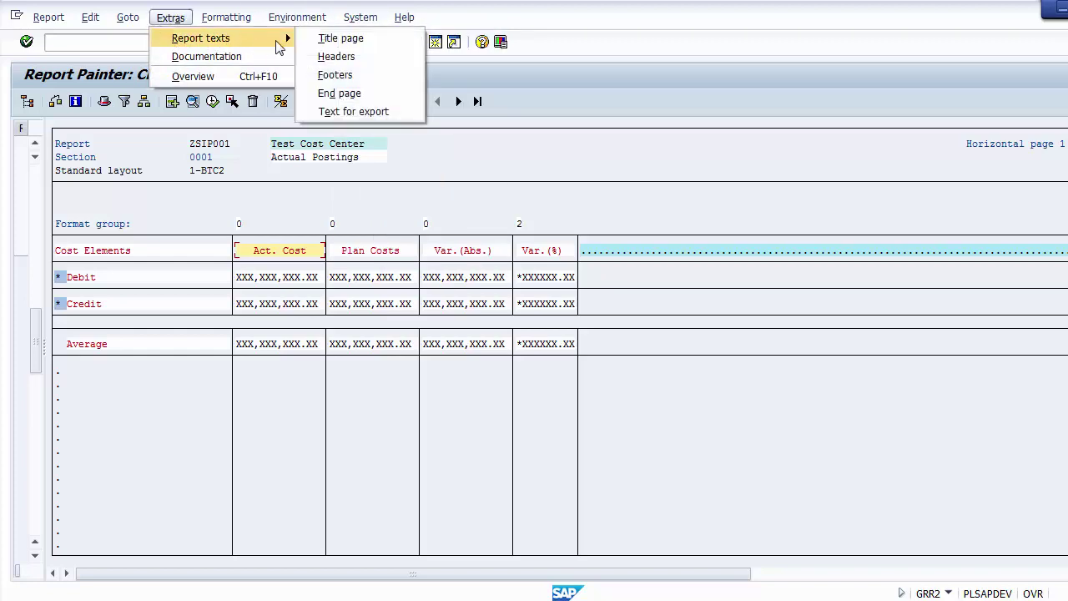
pyautogui.click(338, 56)
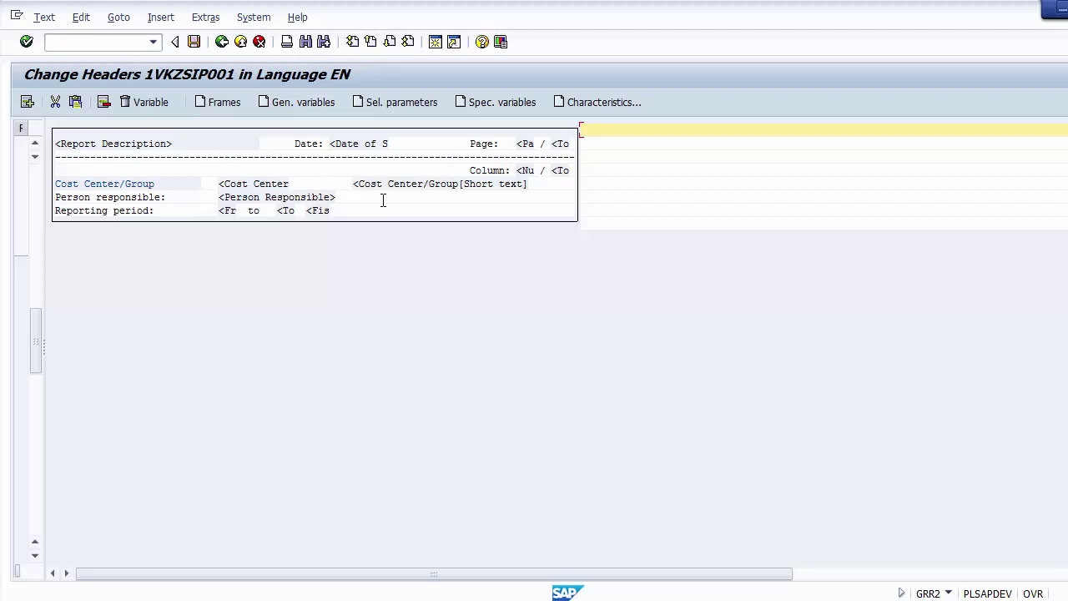
# Examine the general text variables available for the header's first line without inserting one.
pyautogui.click(596, 167)
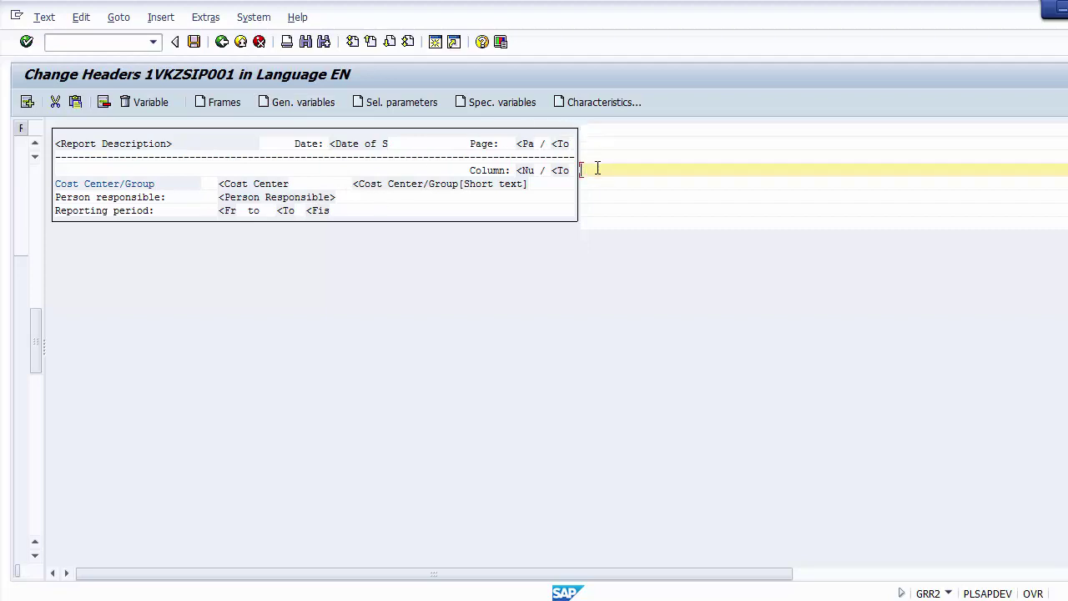
pyautogui.click(595, 197)
pyautogui.click(596, 143)
pyautogui.click(597, 127)
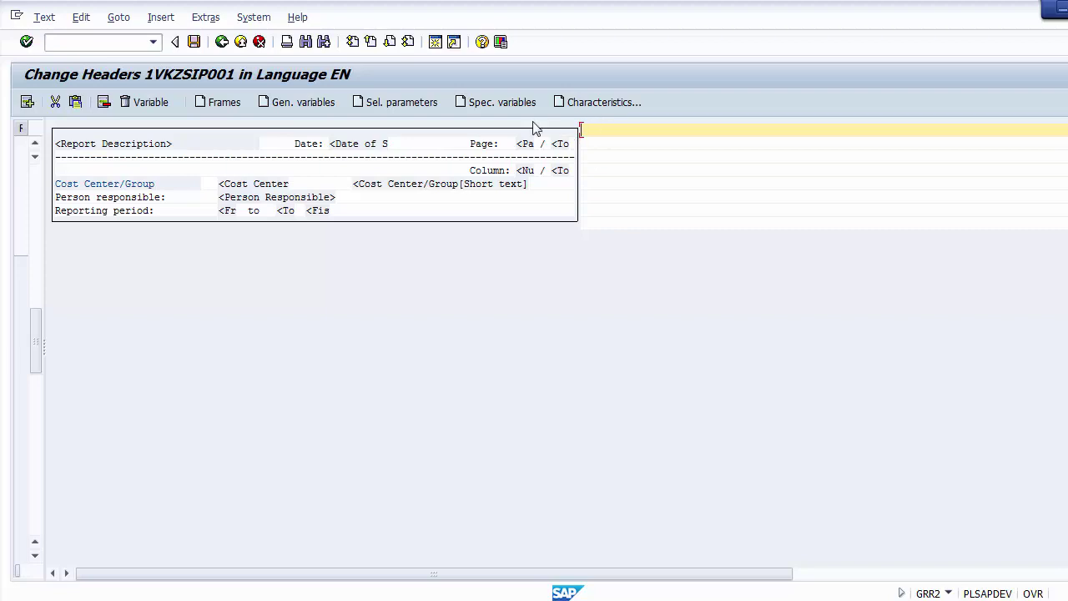
pyautogui.click(294, 104)
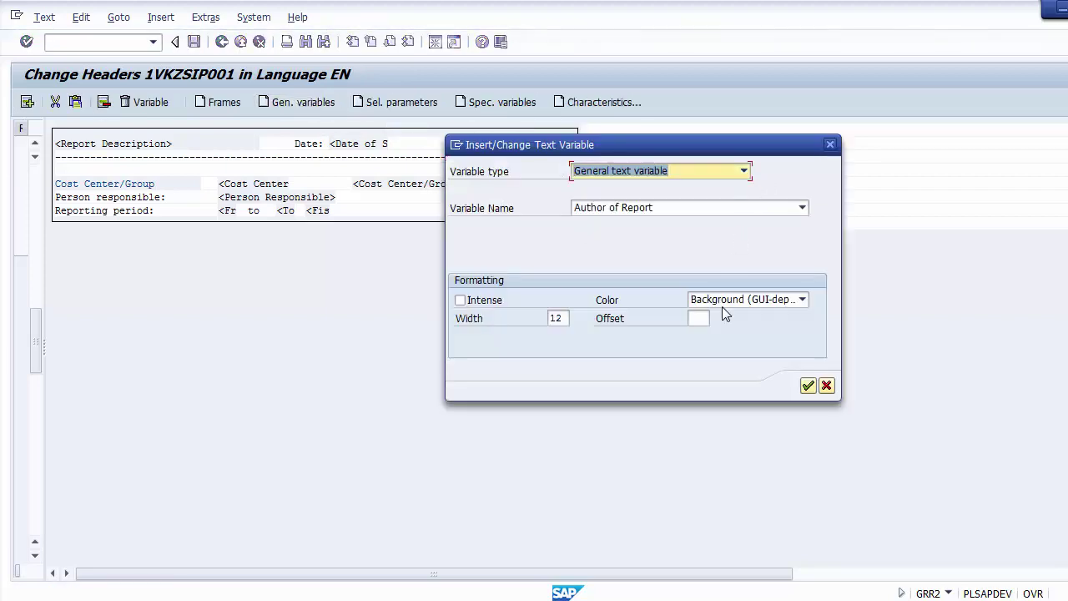
pyautogui.click(660, 208)
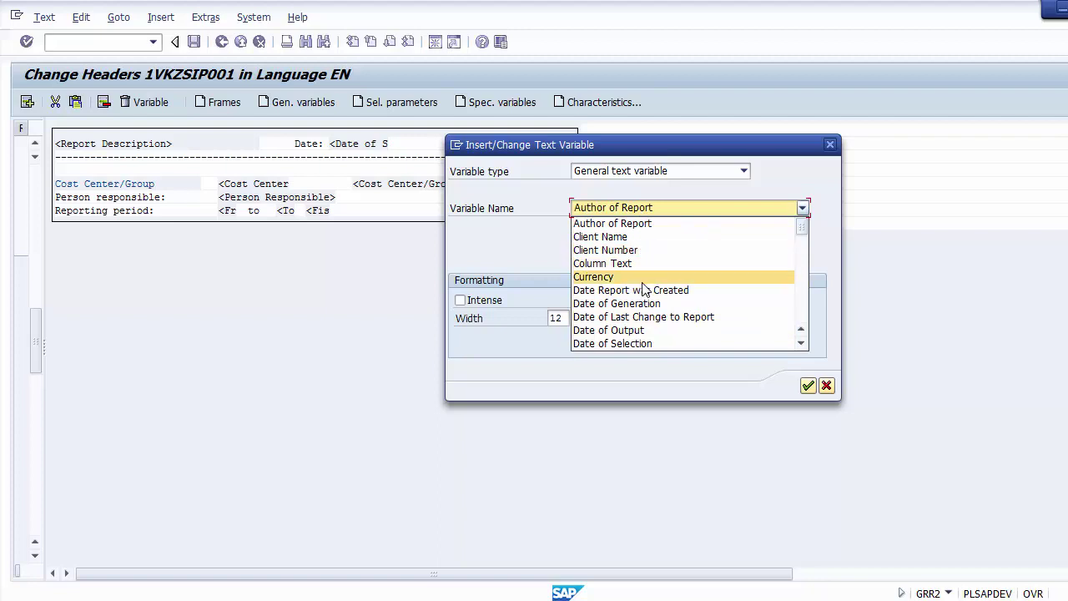
pyautogui.click(807, 386)
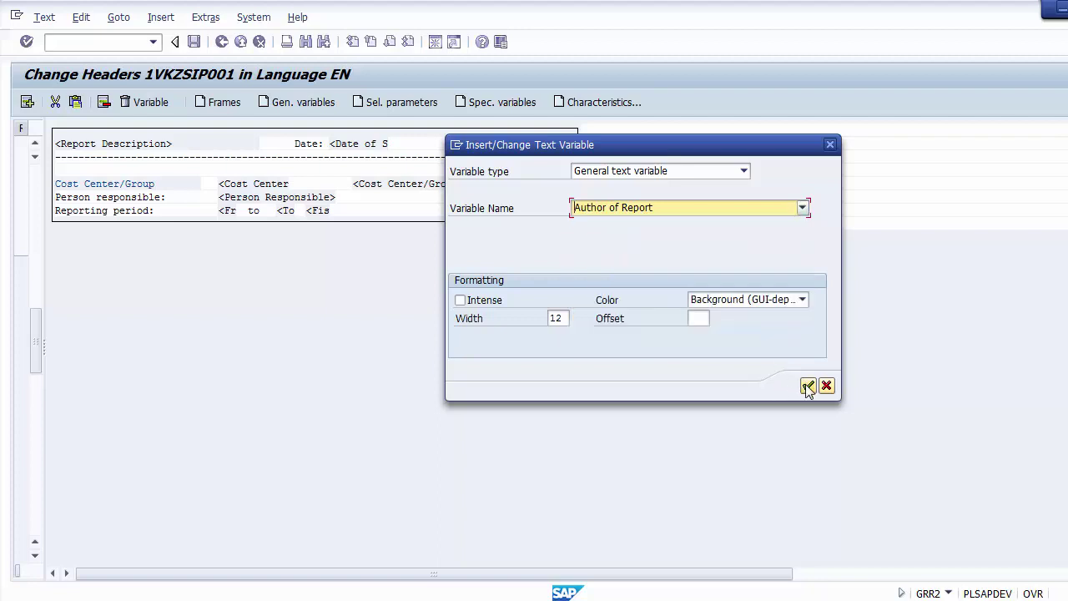
pyautogui.click(826, 385)
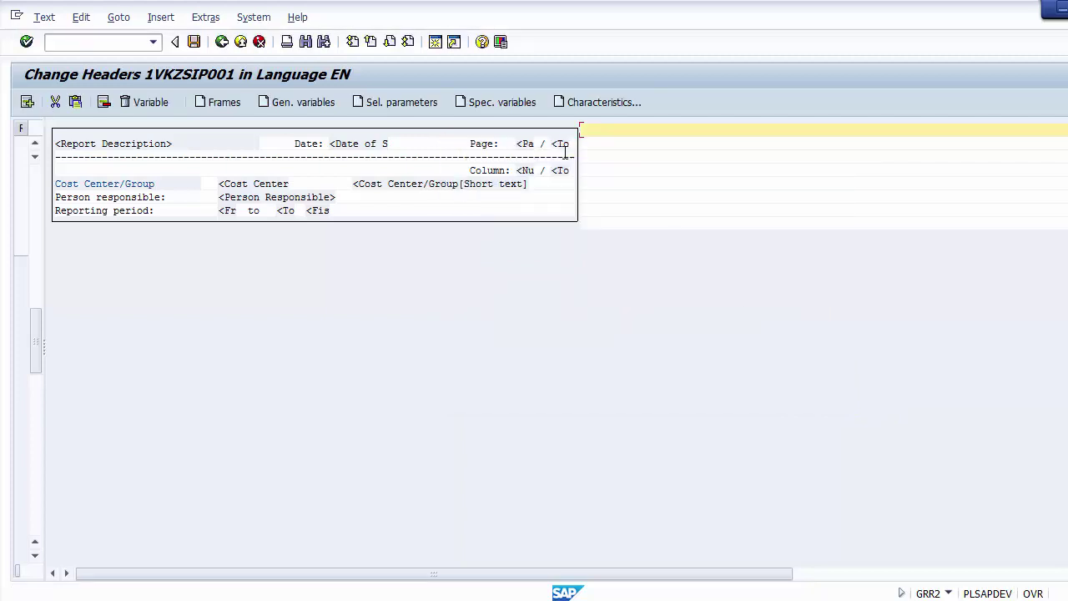
# Insert a selection parameter variable for Controlling Area with text type Value on the header's first line, outside the frame.
pyautogui.click(394, 102)
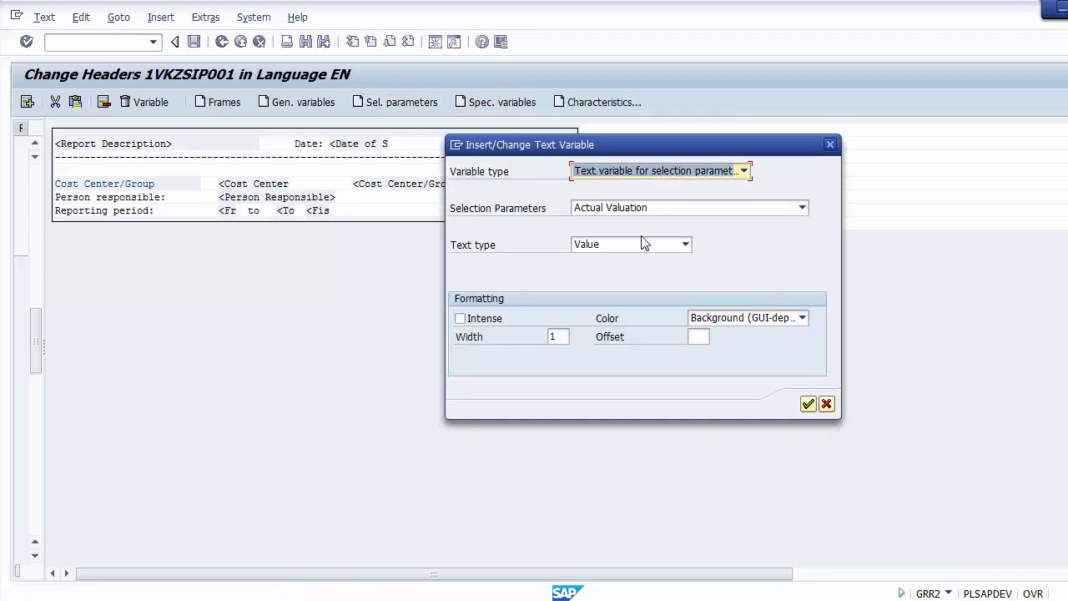
pyautogui.click(633, 207)
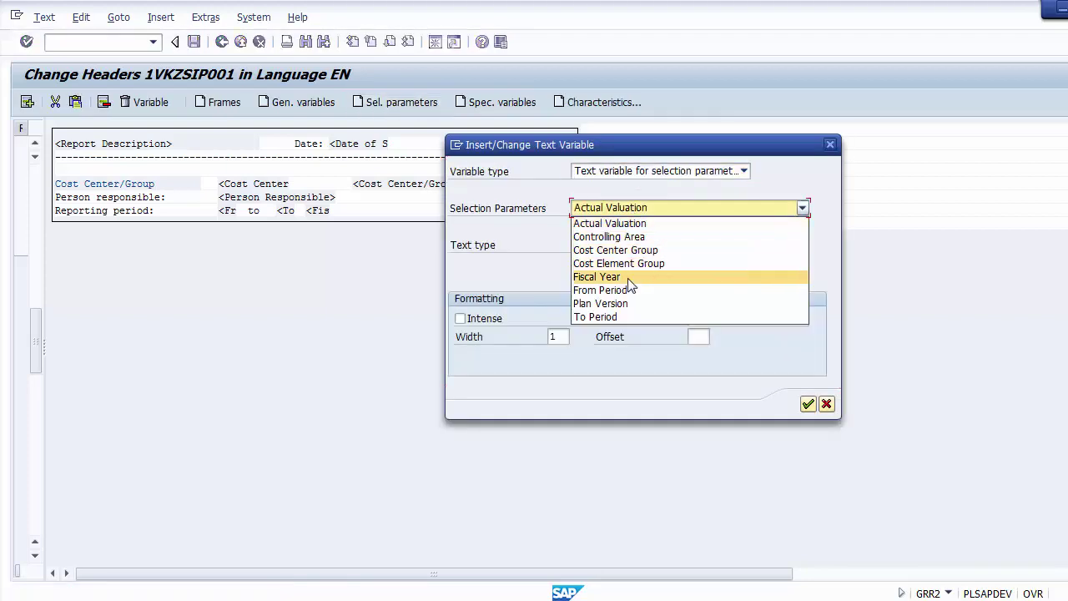
pyautogui.click(797, 178)
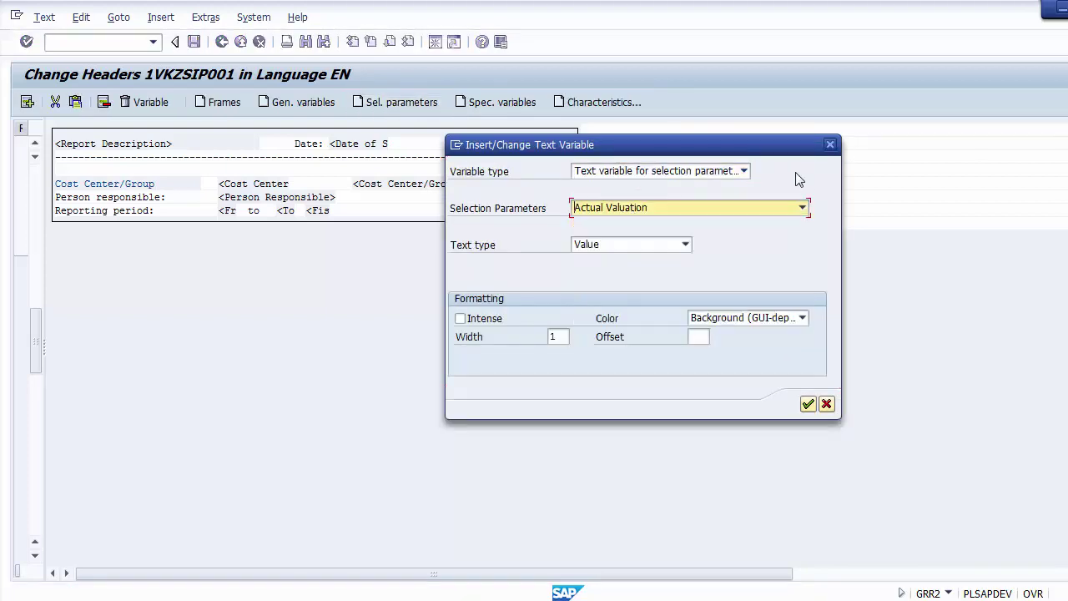
pyautogui.click(670, 214)
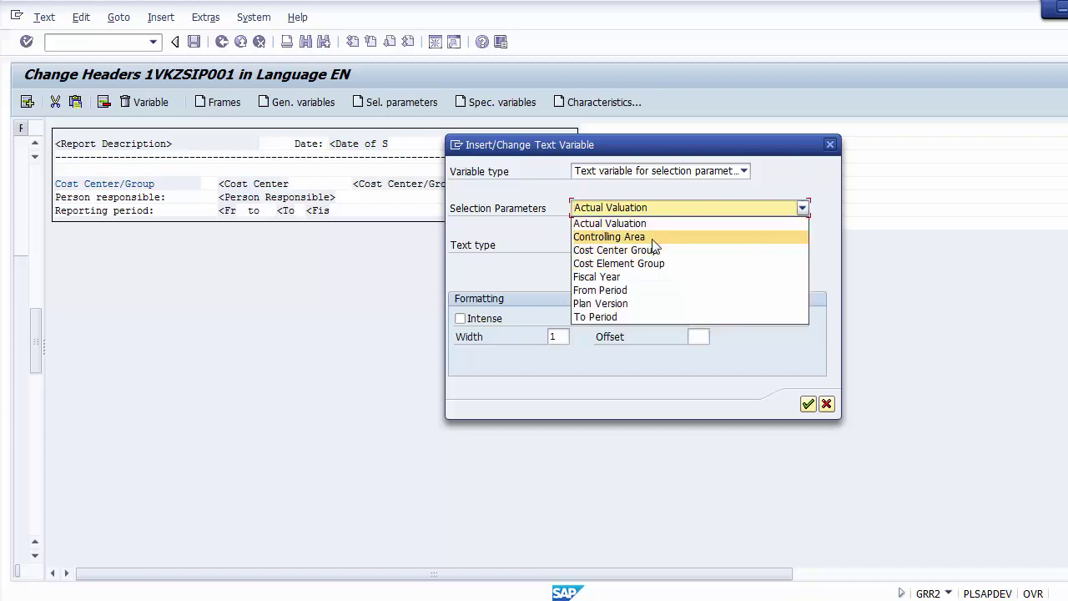
pyautogui.click(663, 237)
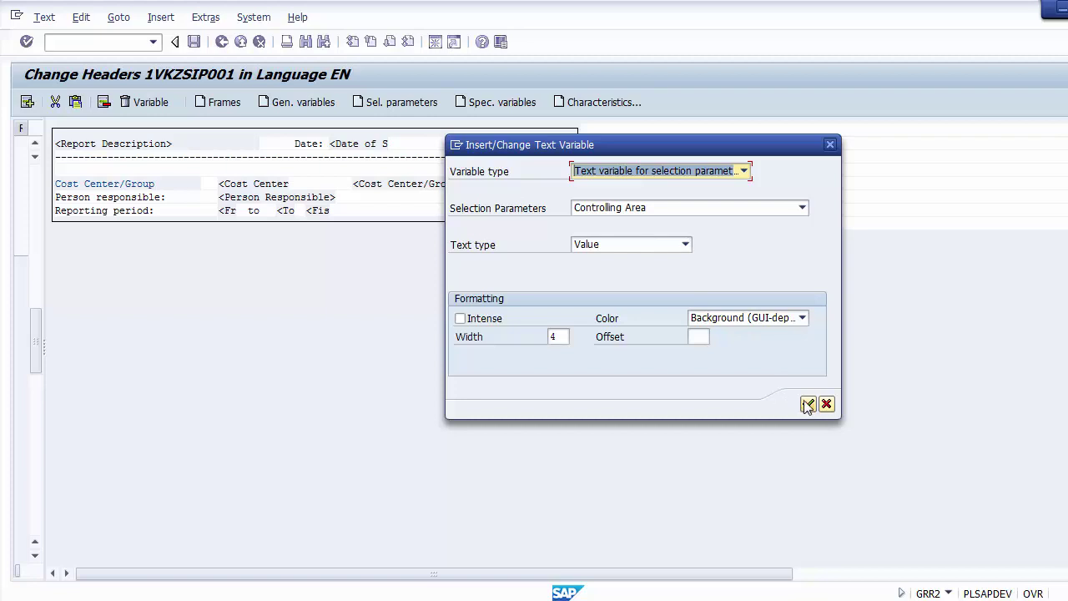
pyautogui.click(807, 405)
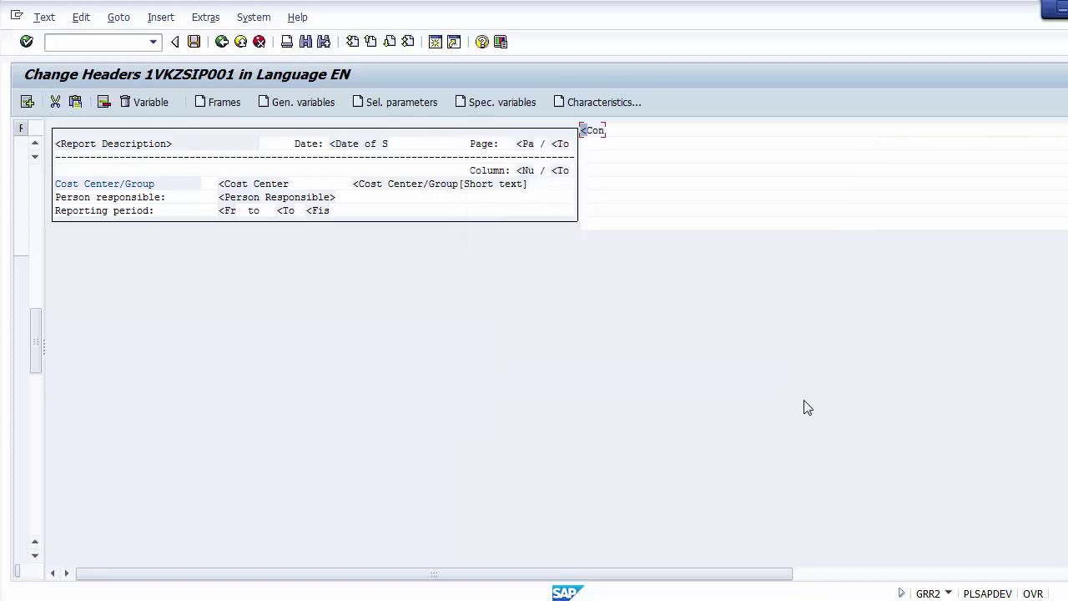
# Delete the Controlling Area variable from the header's first line, and view the special text variable settings without inserting one.
pyautogui.click(597, 134)
pyautogui.click(146, 102)
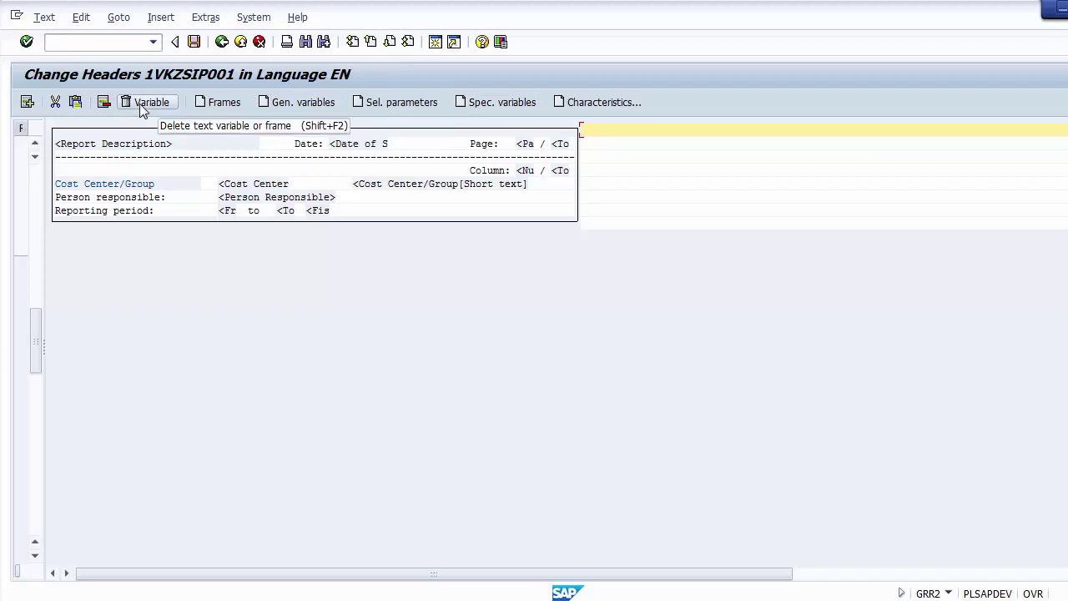
pyautogui.click(497, 101)
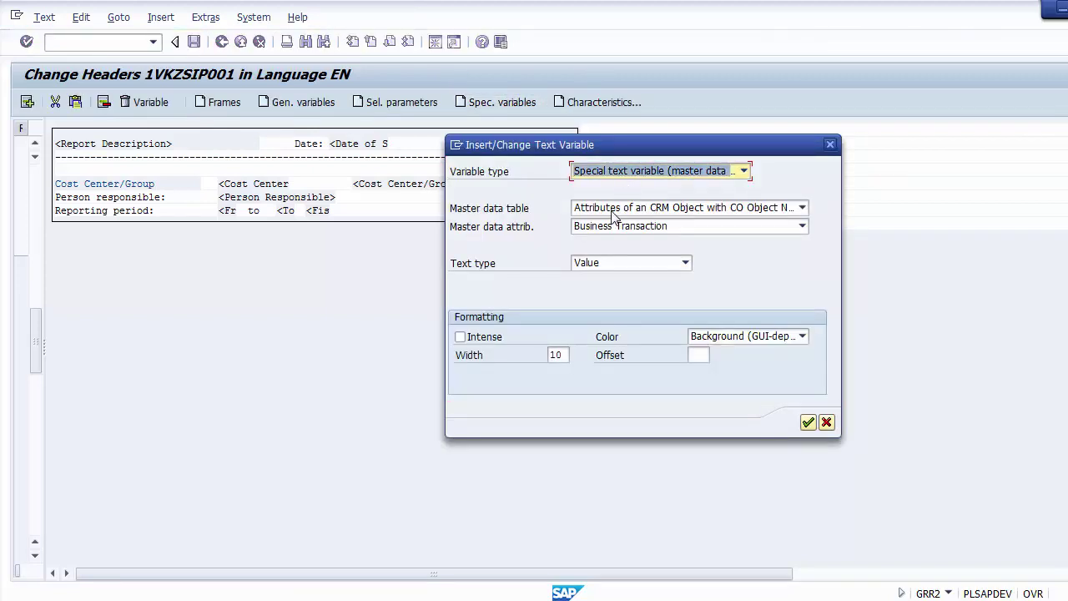
pyautogui.click(808, 422)
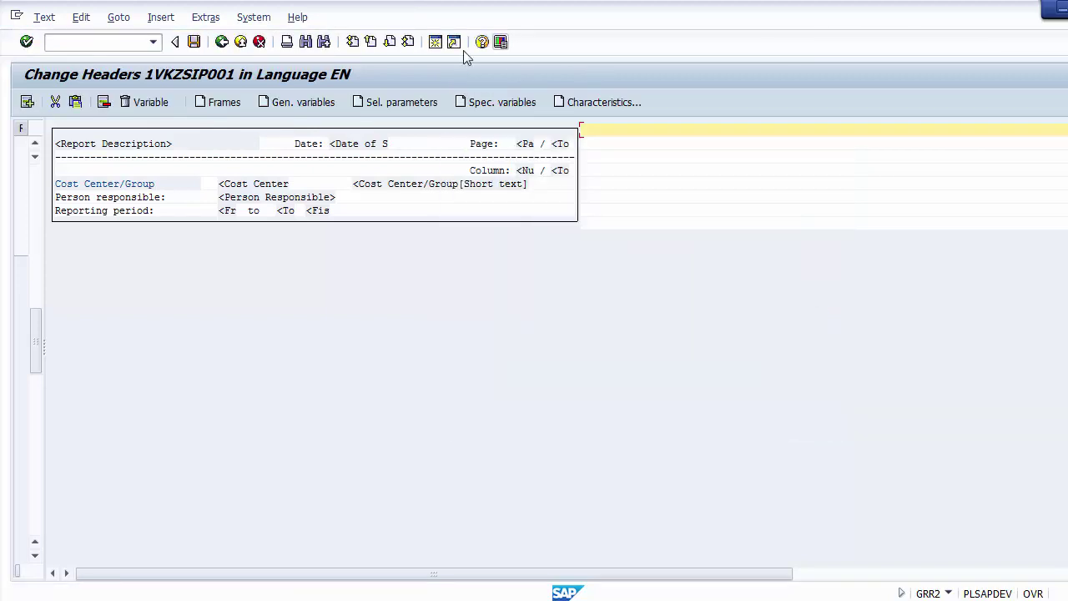
# Insert a selection parameter variable for Controlling Area with text type Description on the header's first line, outside the frame.
pyautogui.click(418, 102)
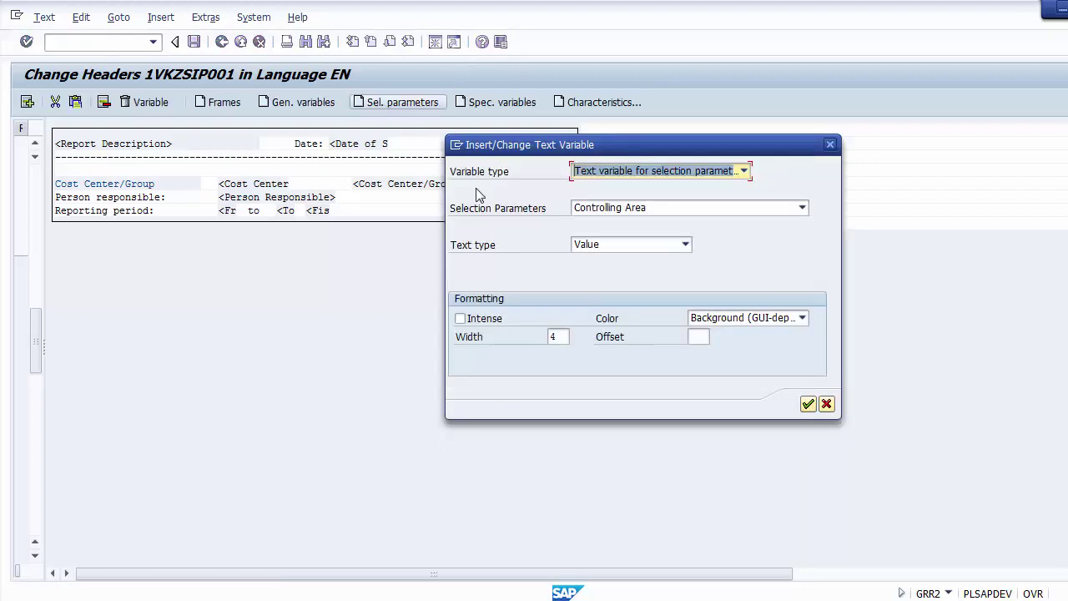
pyautogui.click(589, 208)
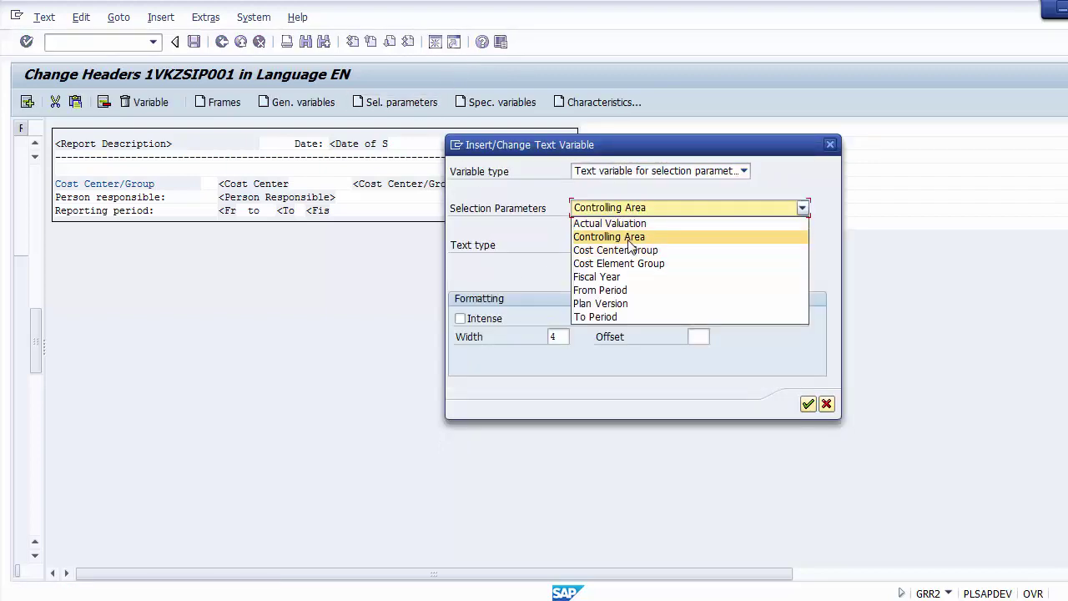
pyautogui.click(629, 239)
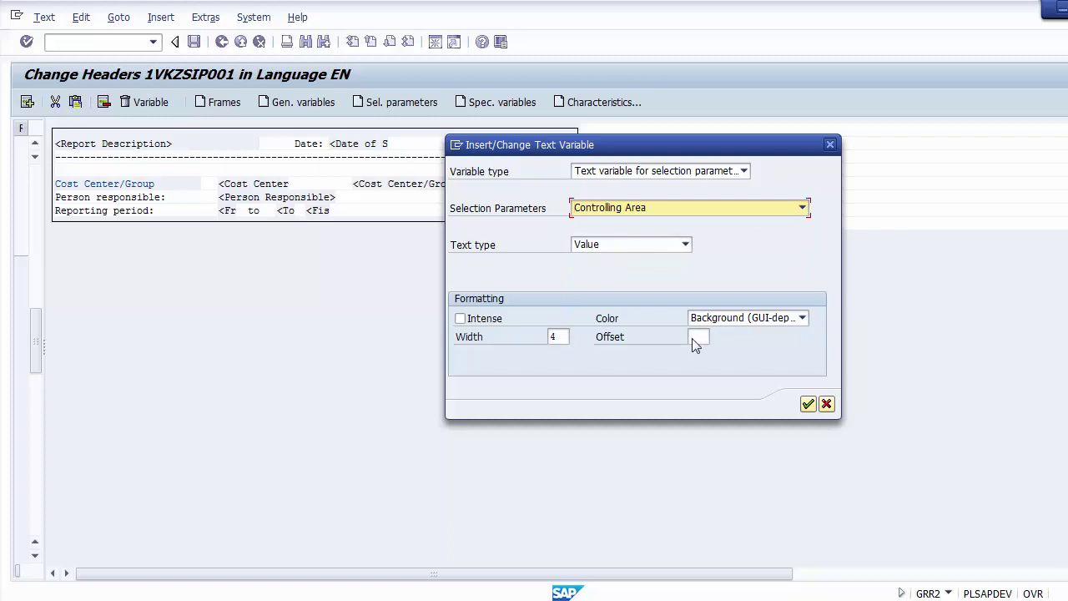
pyautogui.click(685, 244)
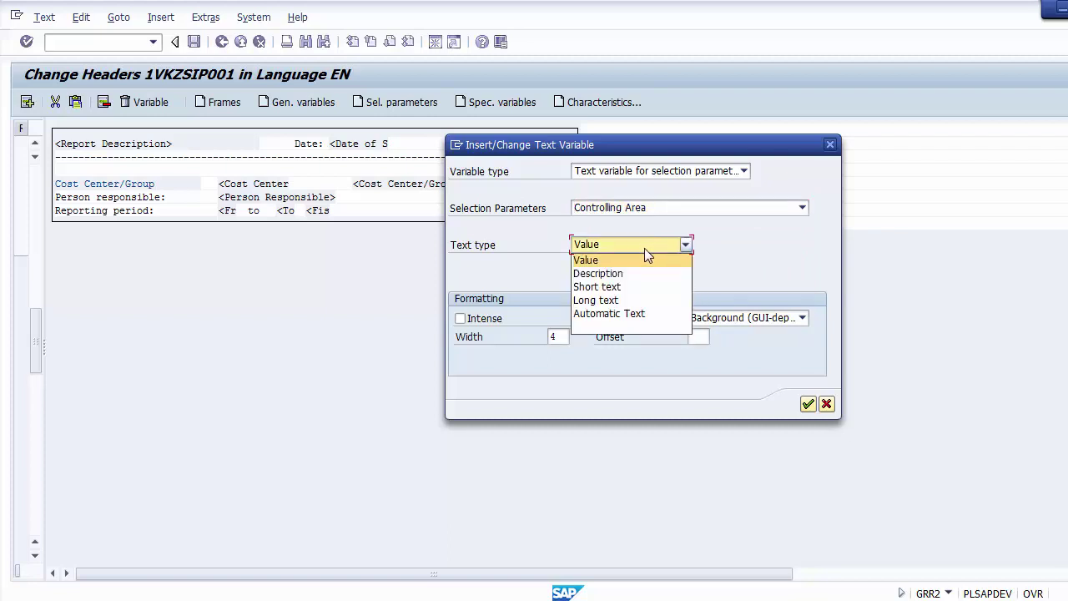
pyautogui.click(622, 274)
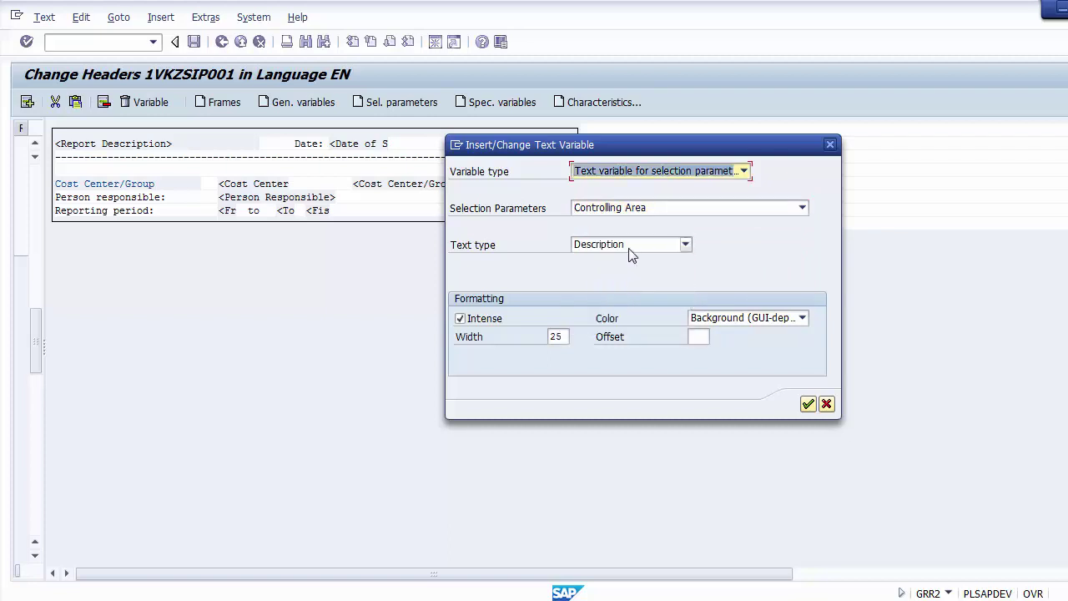
pyautogui.click(807, 405)
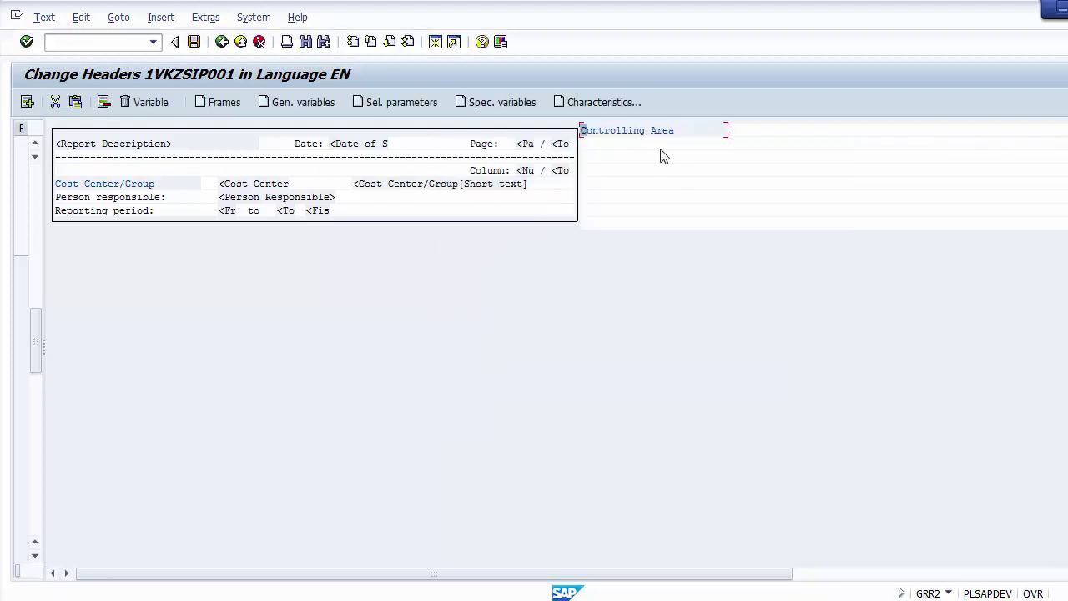
# Save the header texts and return to the report definition.
pyautogui.click(689, 138)
pyautogui.click(197, 47)
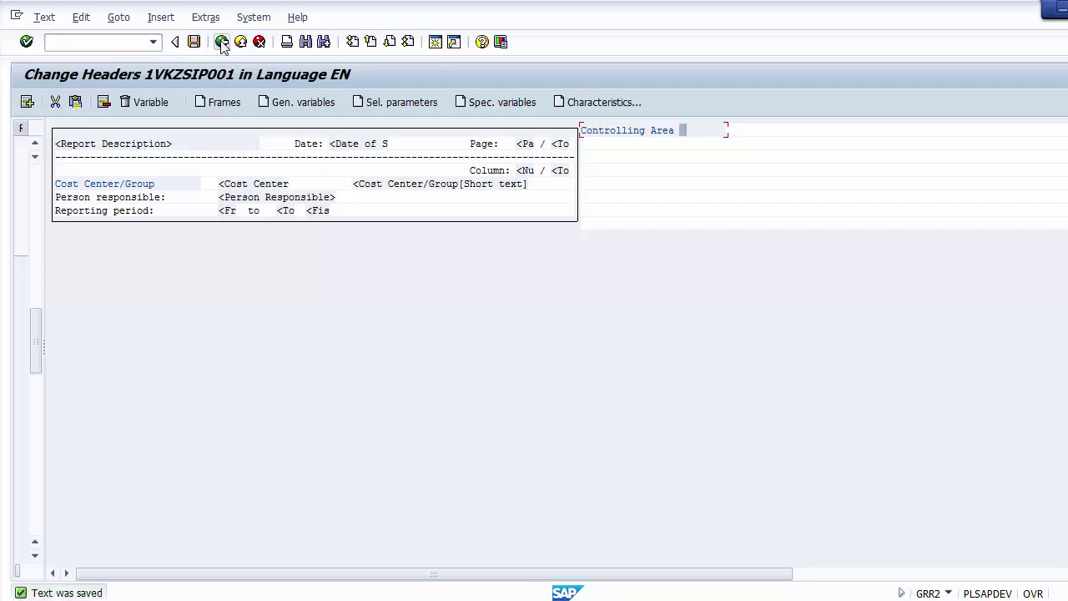
pyautogui.click(222, 43)
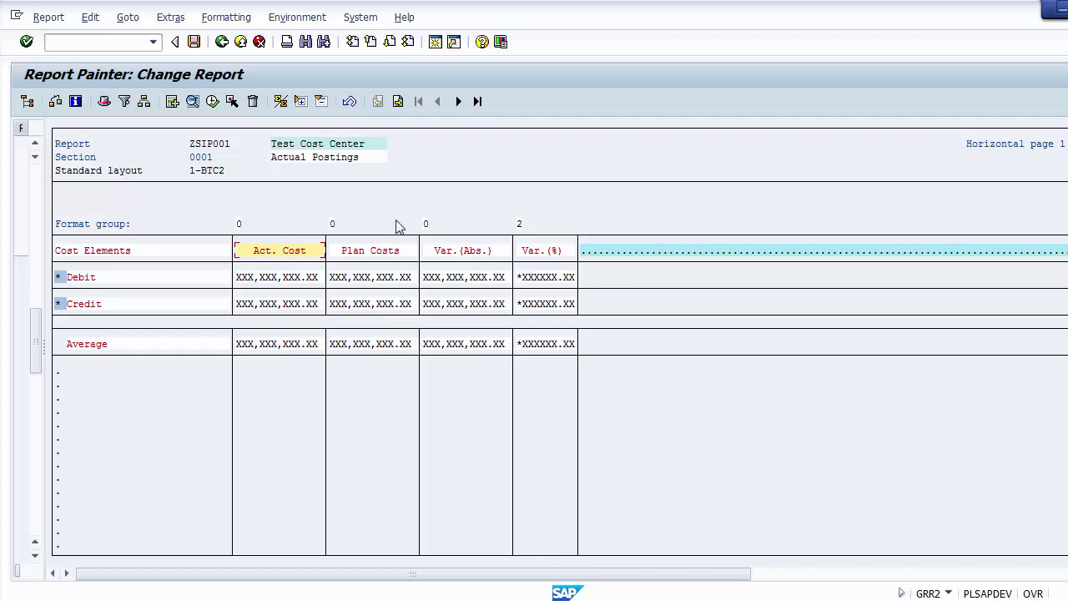
# Examine the header data and assigned reports of the report's library 1VK, and return to the report definition.
pyautogui.click(170, 20)
pyautogui.moveTo(218, 19)
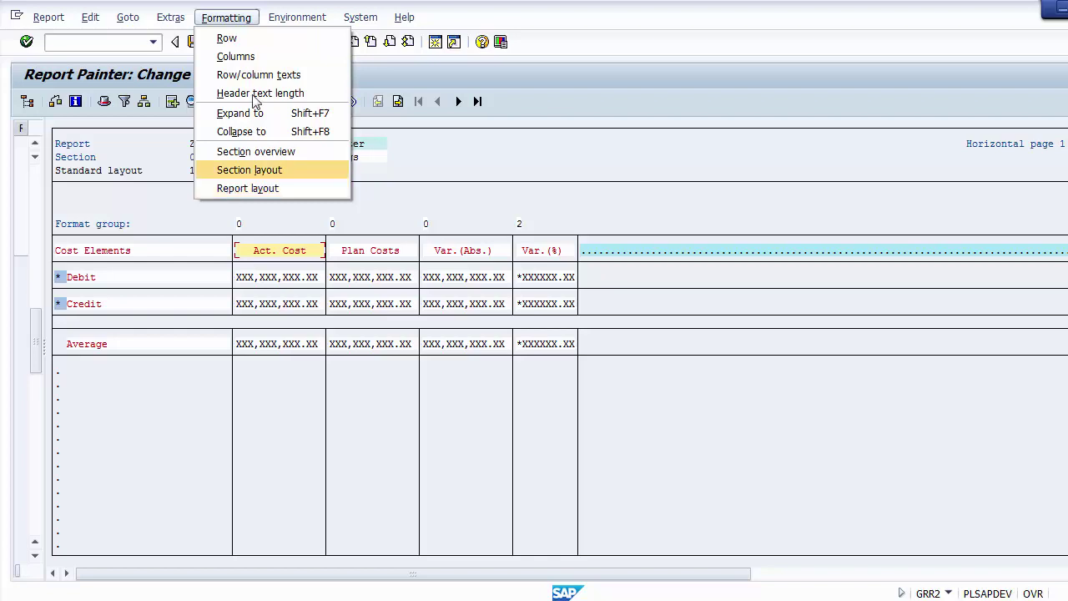
pyautogui.moveTo(280, 15)
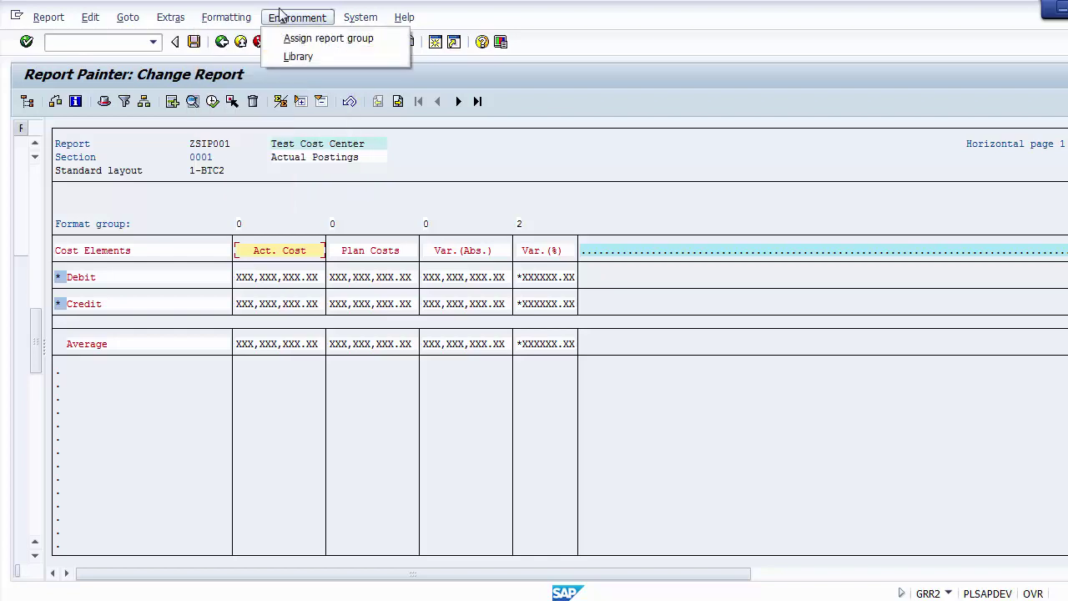
pyautogui.click(297, 58)
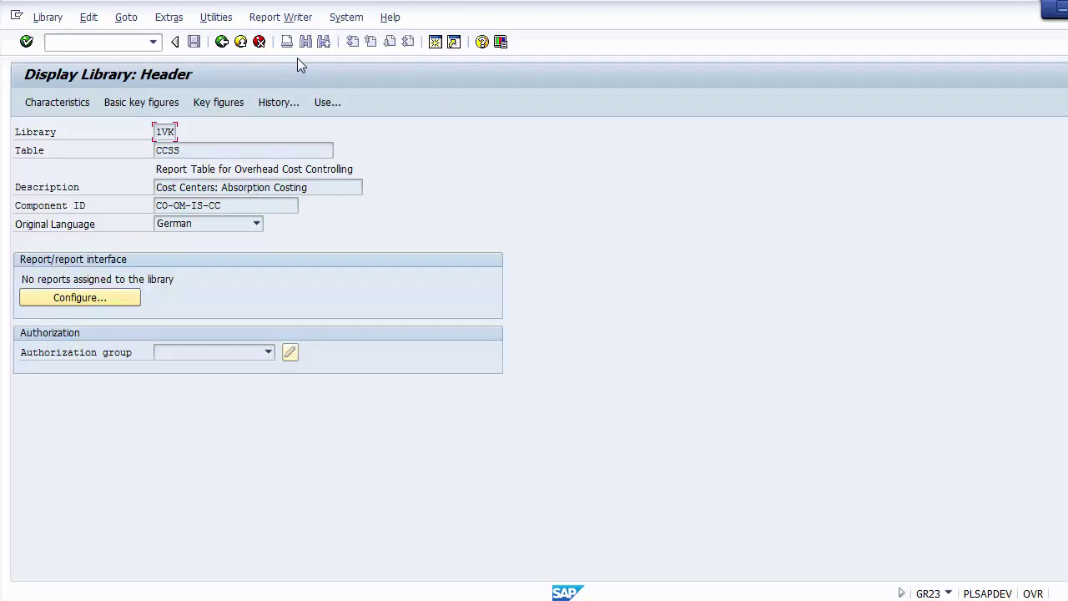
pyautogui.moveTo(159, 131); pyautogui.dragTo(179, 131)
pyautogui.press('Tab')
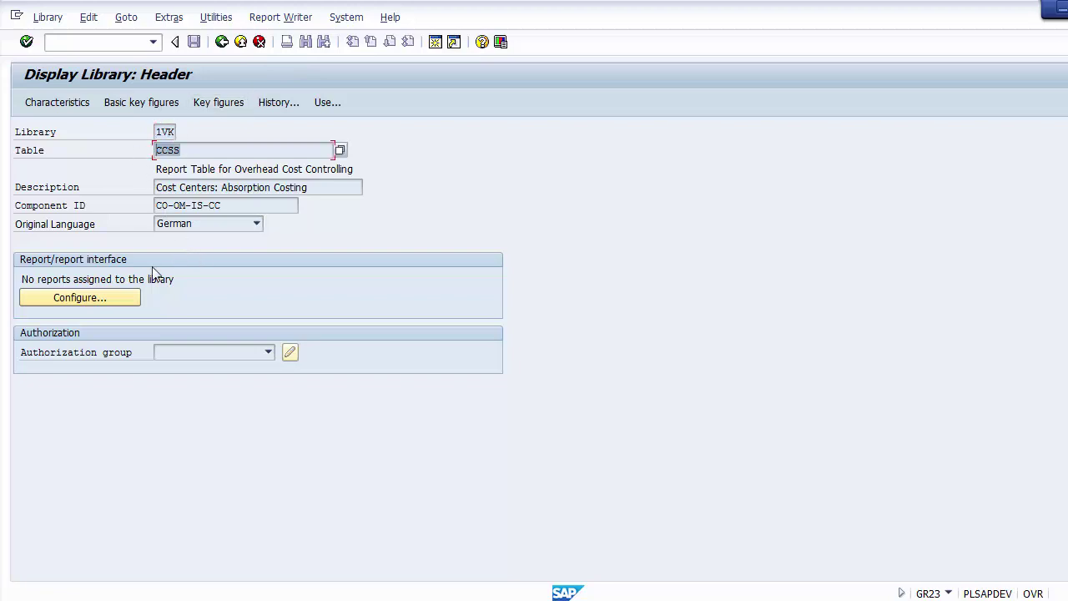
pyautogui.click(71, 303)
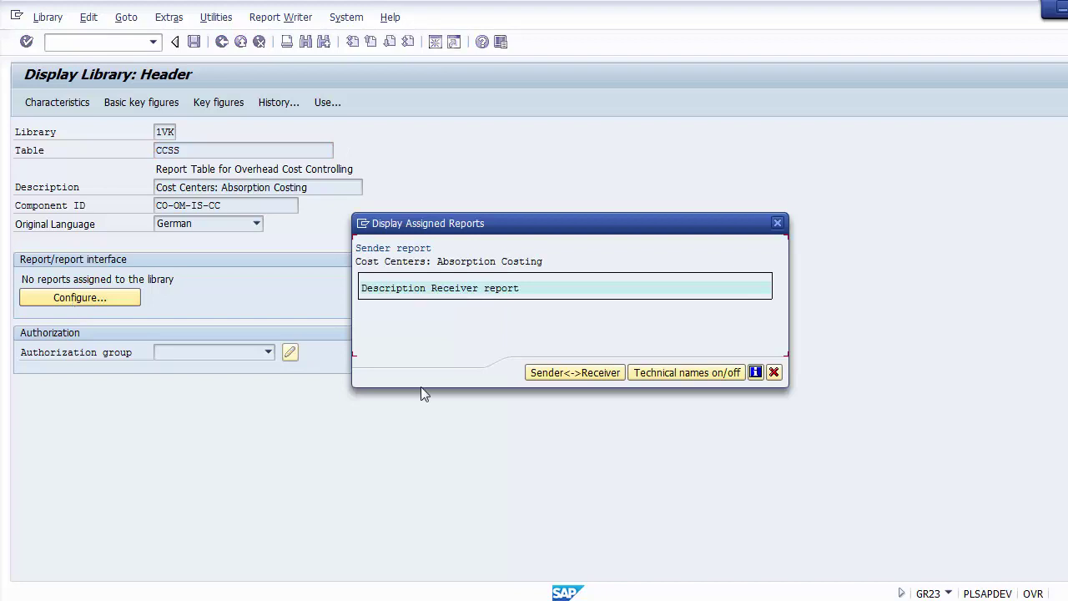
pyautogui.click(773, 372)
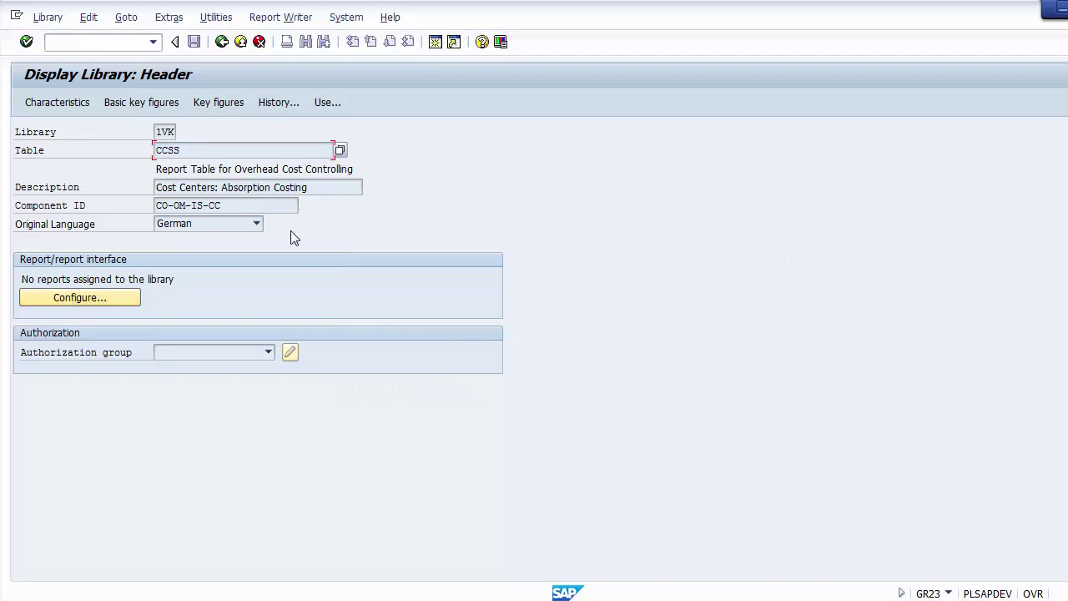
pyautogui.click(222, 43)
pyautogui.click(221, 43)
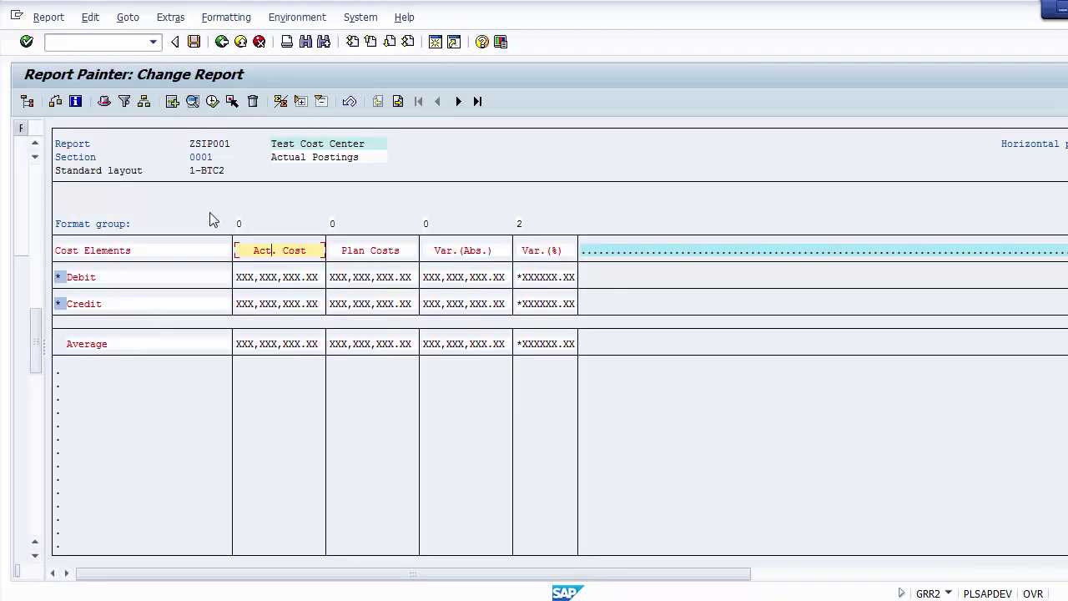
# Save and execute report ZSIP001, and set its selection to controlling area 1000 and fiscal year 2014.
pyautogui.click(213, 101)
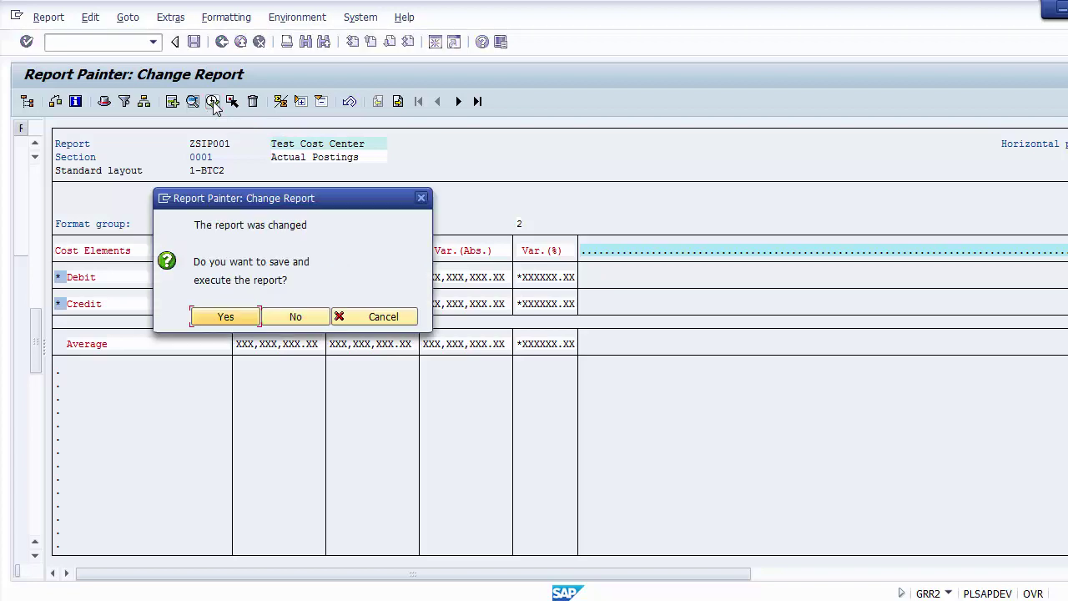
pyautogui.click(224, 322)
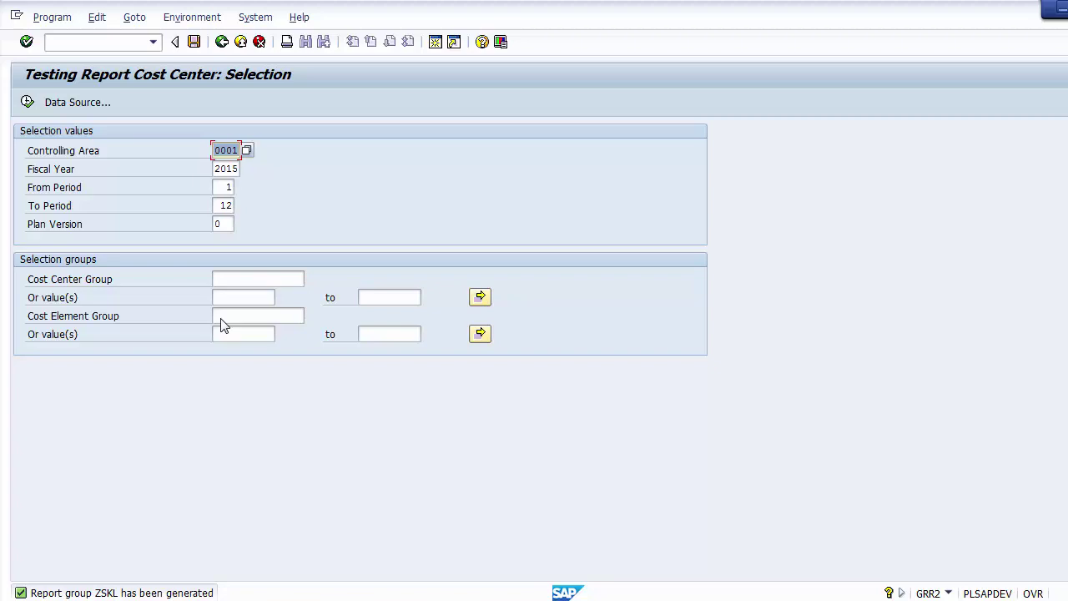
pyautogui.write('1000')
pyautogui.press('Tab')
pyautogui.press('BackSpace')
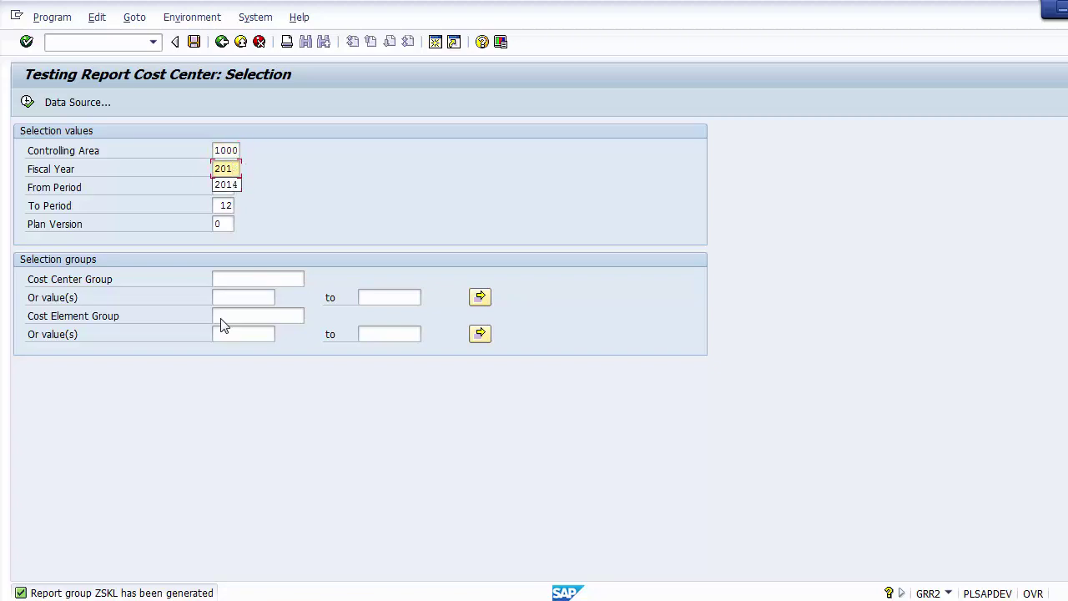
pyautogui.write('4')
pyautogui.press('Tab')
pyautogui.press('Tab')
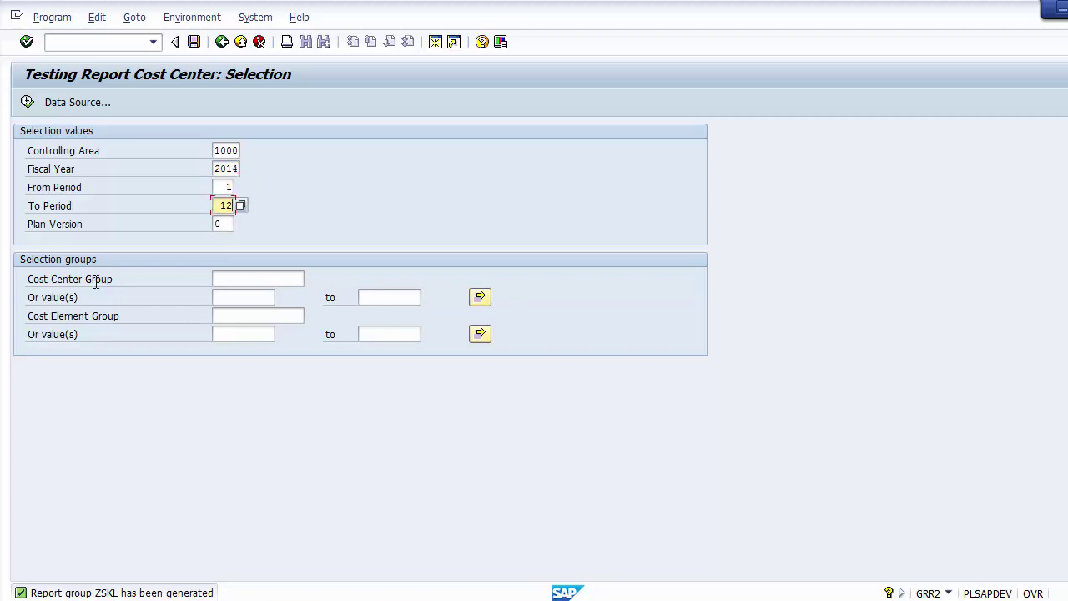
pyautogui.click(92, 315)
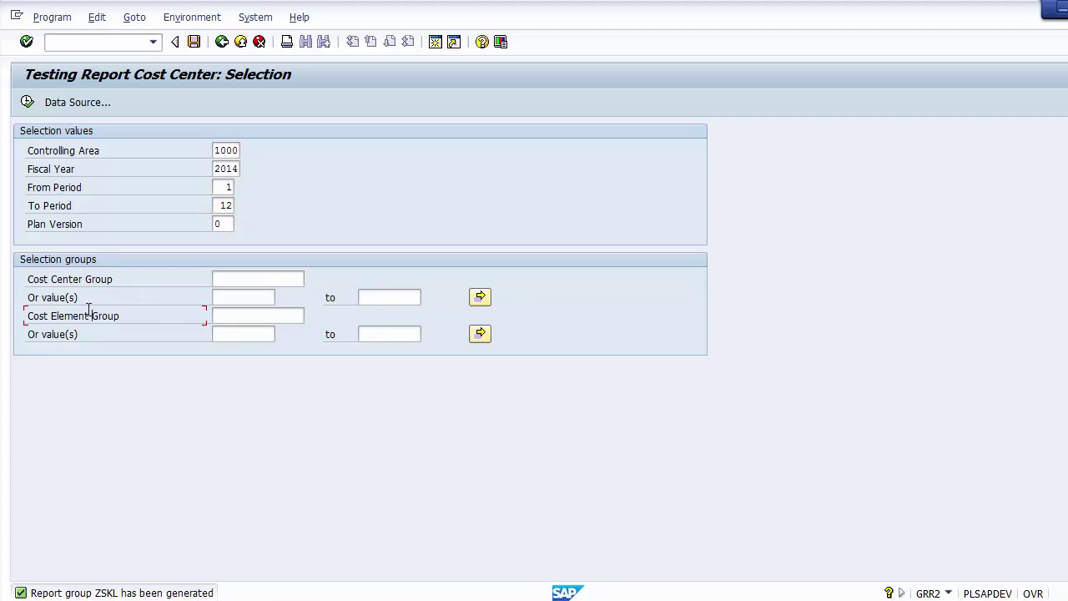
# Execute the report for the entered selection and display the output of the Test Cost Center report.
pyautogui.click(27, 101)
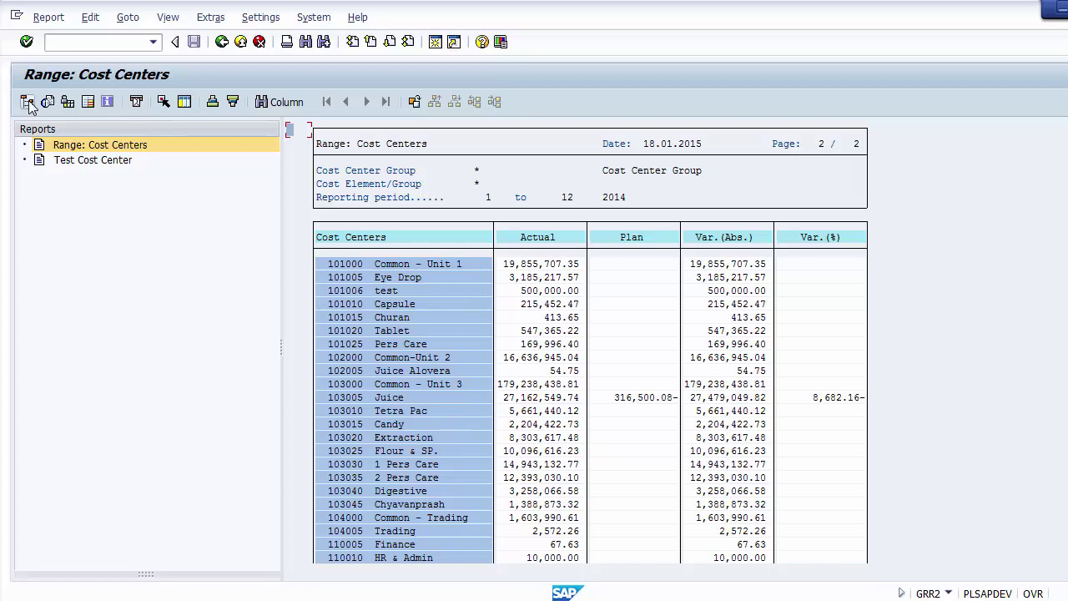
pyautogui.click(70, 164)
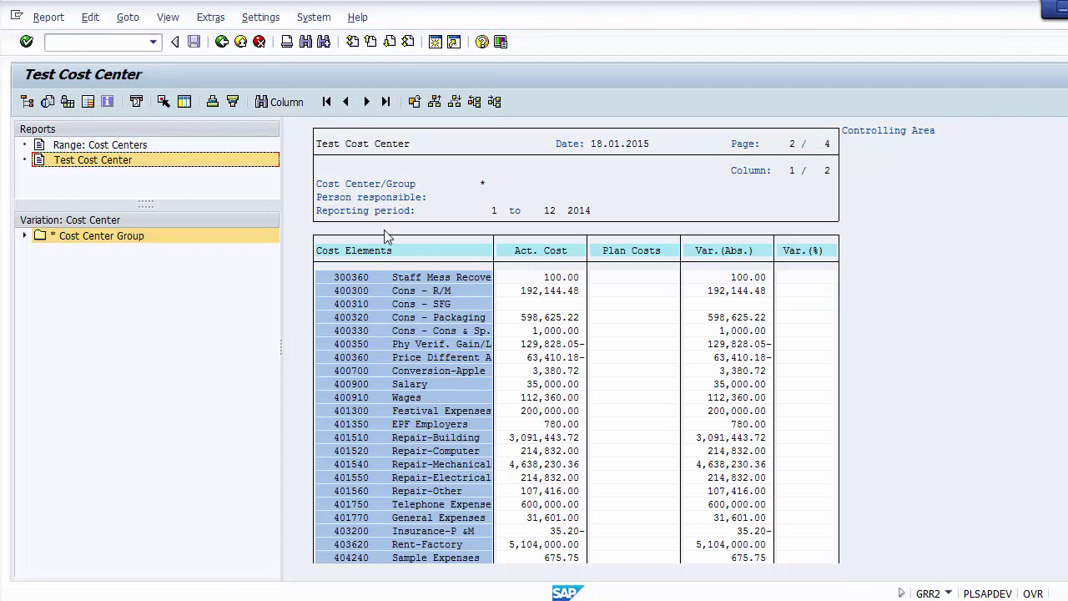
pyautogui.click(83, 145)
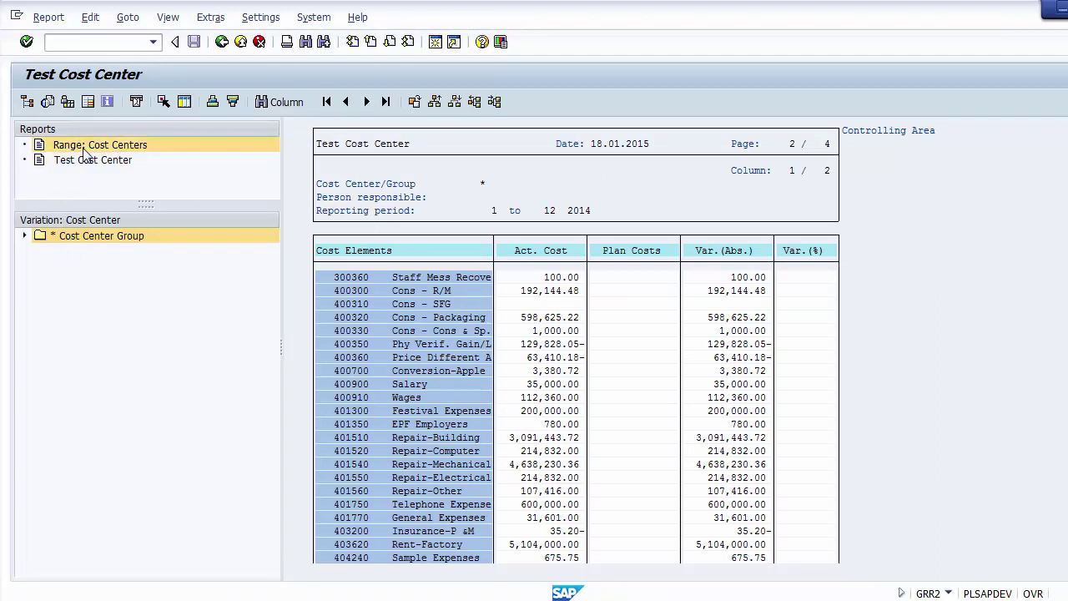
pyautogui.click(90, 160)
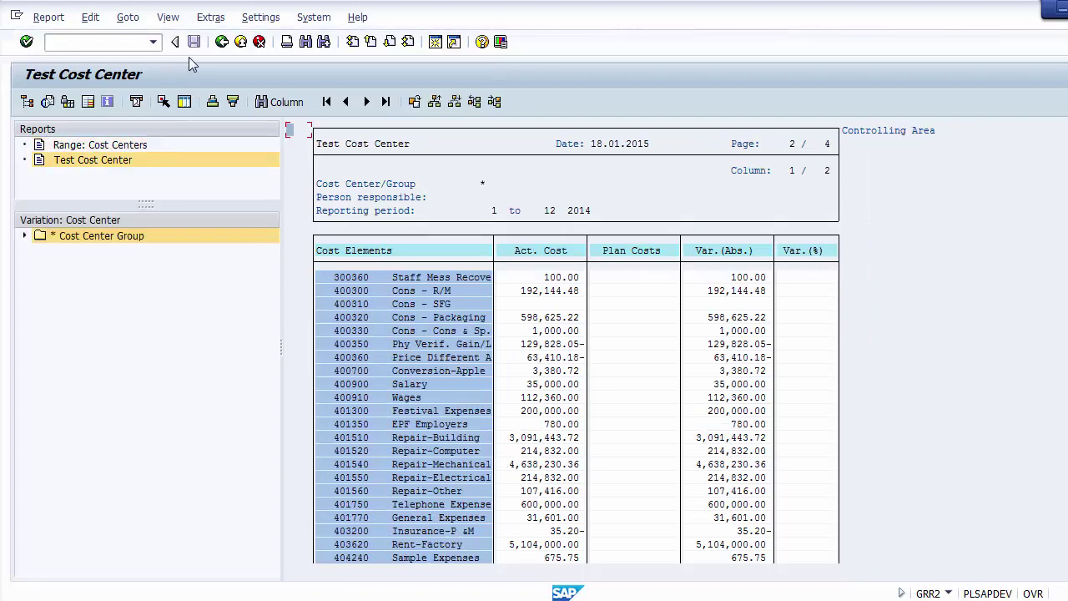
# Exit the report output and leave the selection screen to return to Report Painter's Change Report screen.
pyautogui.click(222, 41)
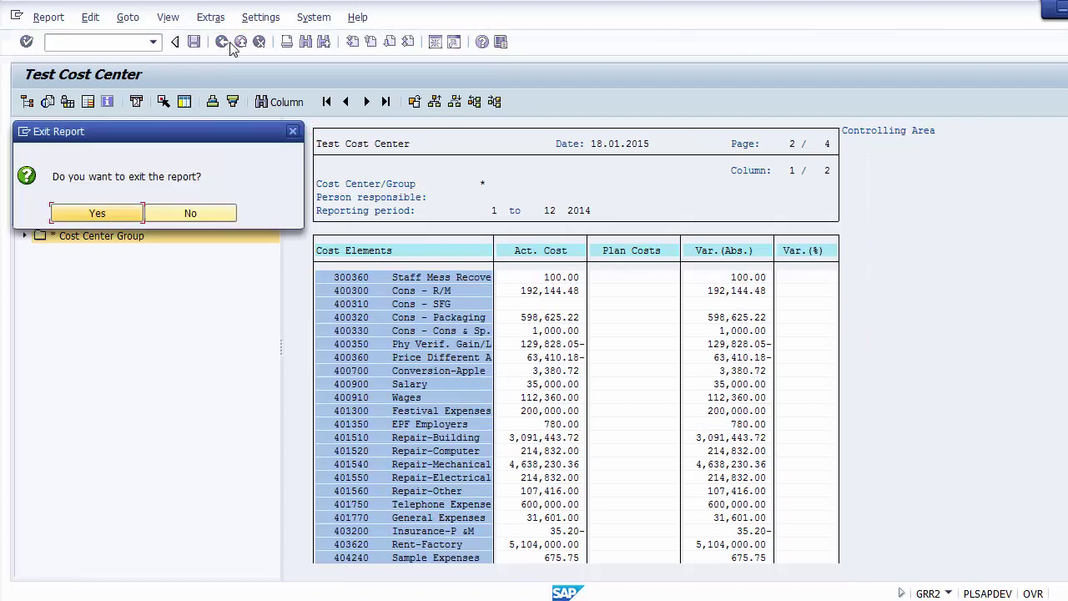
pyautogui.click(112, 215)
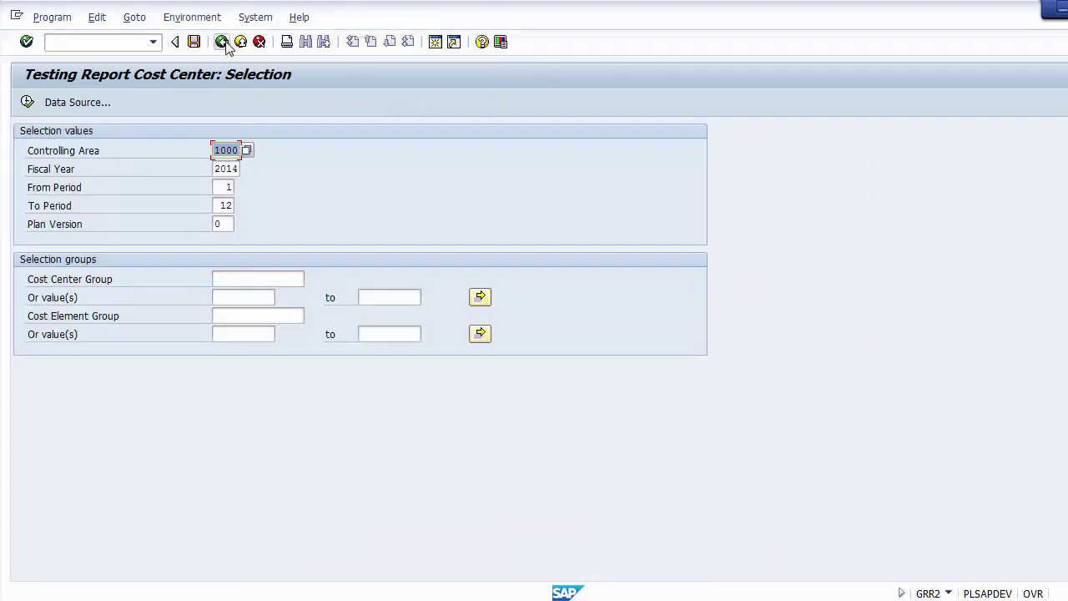
pyautogui.click(222, 42)
pyautogui.click(222, 42)
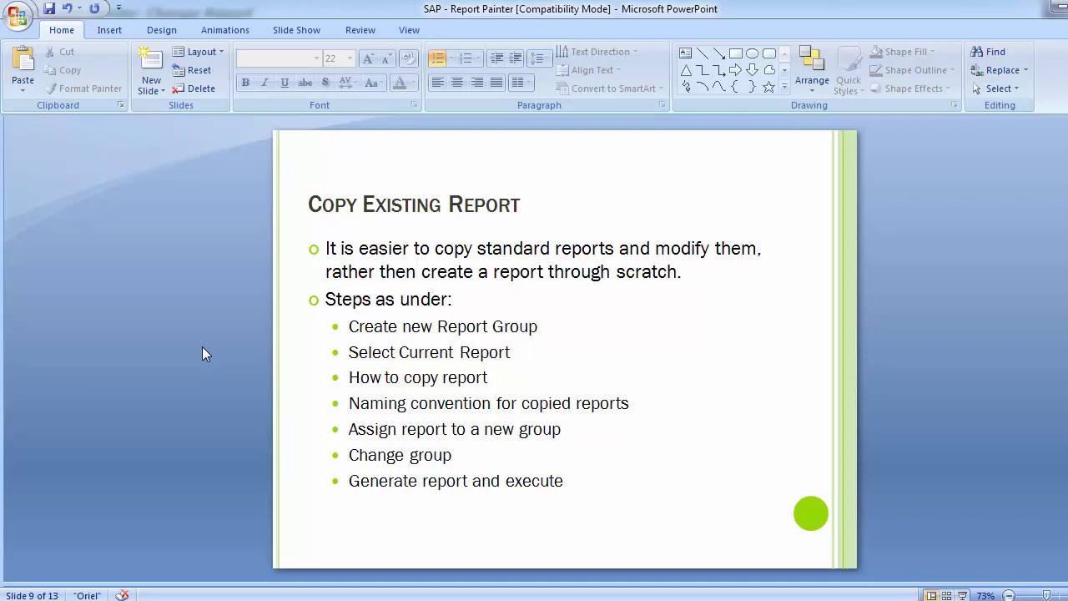
# In the PowerPoint presentation, reword the "Change group" bullet on the Copy Existing Report slide to "Change Report".
pyautogui.click(446, 456)
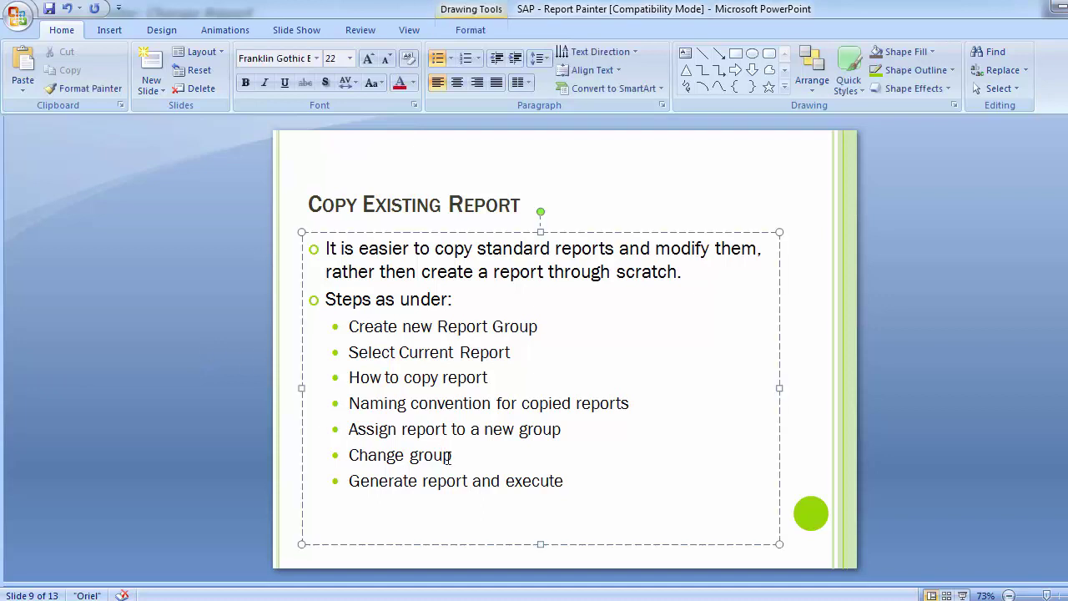
pyautogui.press('BackSpace')
pyautogui.press('BackSpace')
pyautogui.press('BackSpace')
pyautogui.press('BackSpace')
pyautogui.press('BackSpace')
pyautogui.write('Report')
pyautogui.click(149, 377)
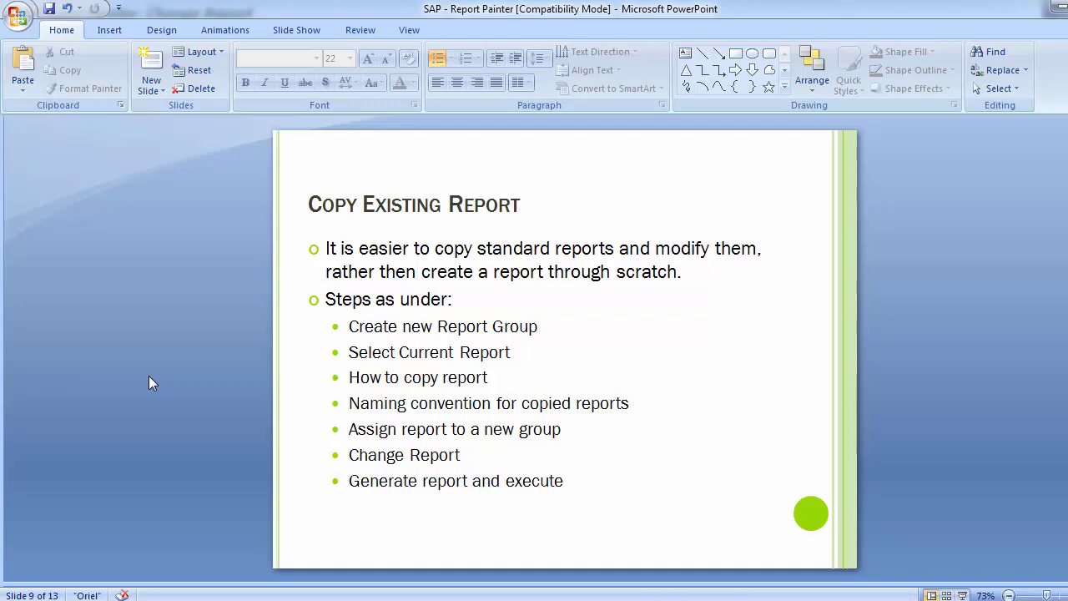
# Advance to the Transport Report slide, and switch back to SAP to start transaction GCTR.
pyautogui.press('pagedown')
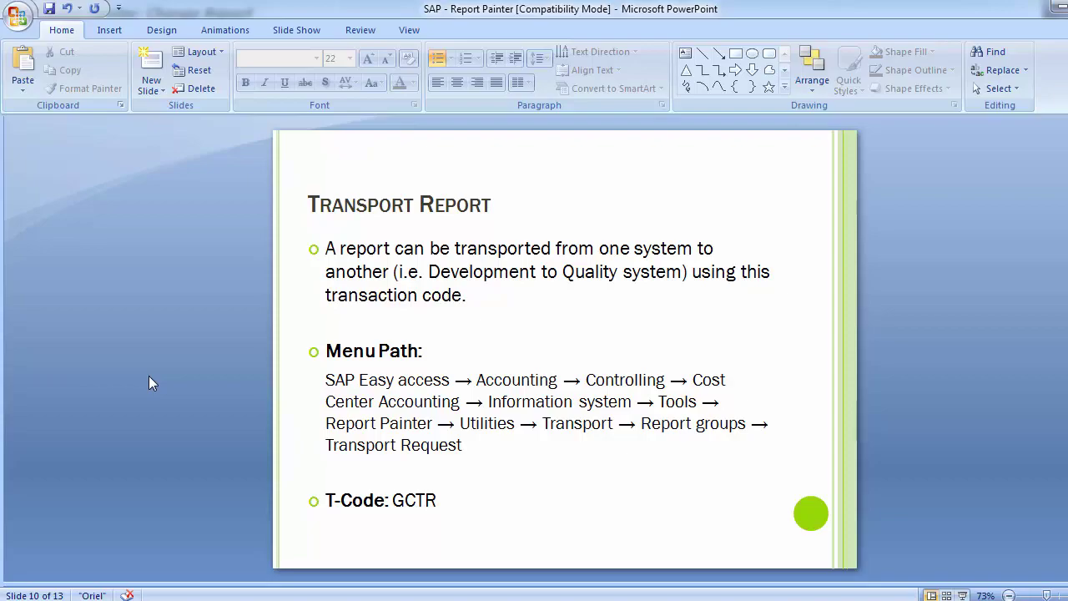
pyautogui.hotkey('alt', 'Tab')
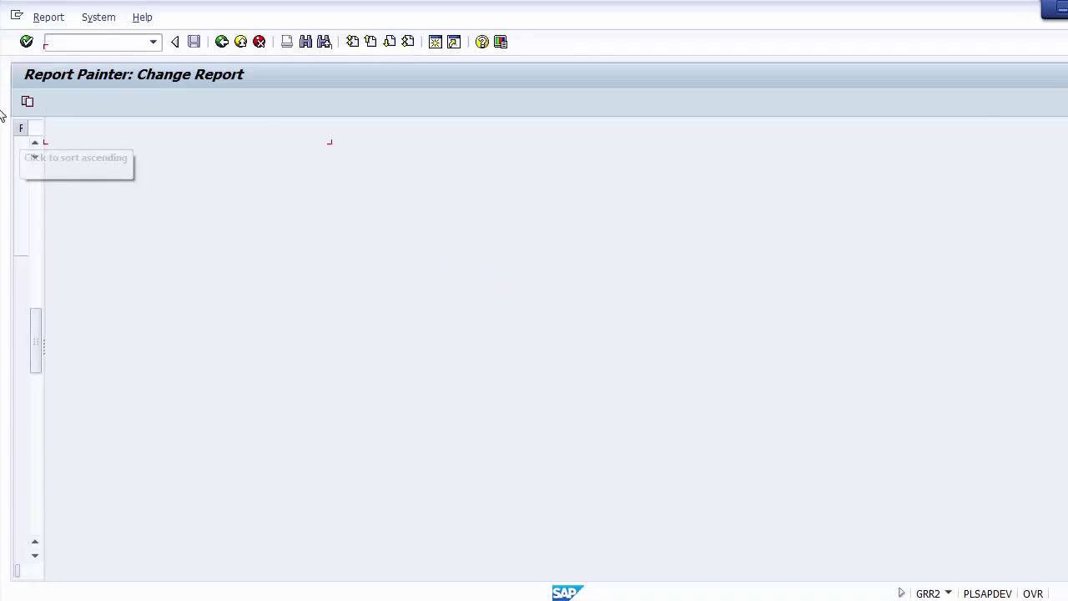
pyautogui.write('/n')
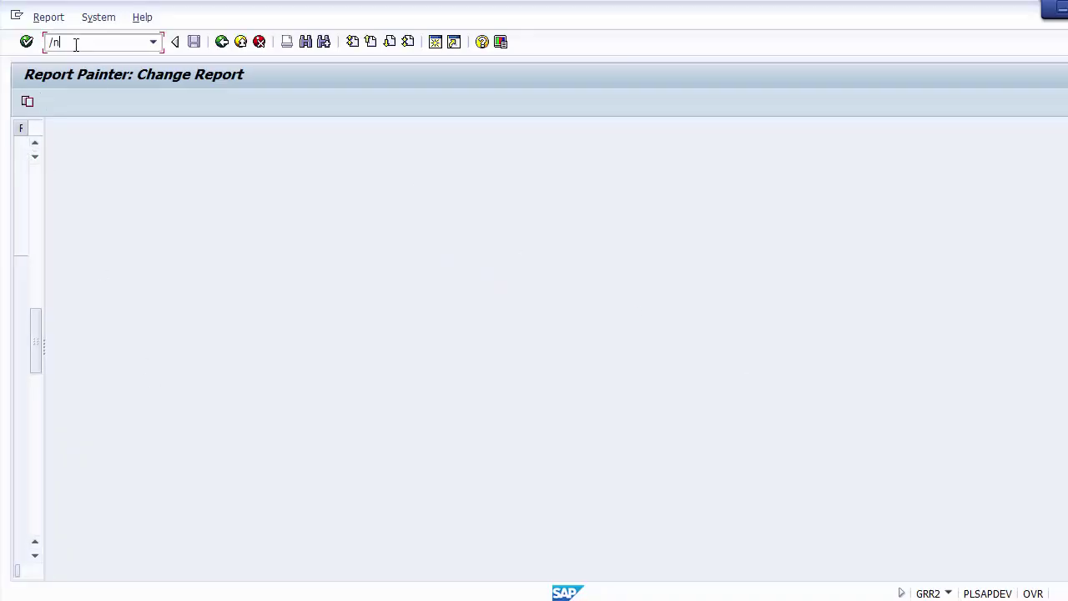
pyautogui.write('GCTR')
pyautogui.hotkey('alt', 'Tab')
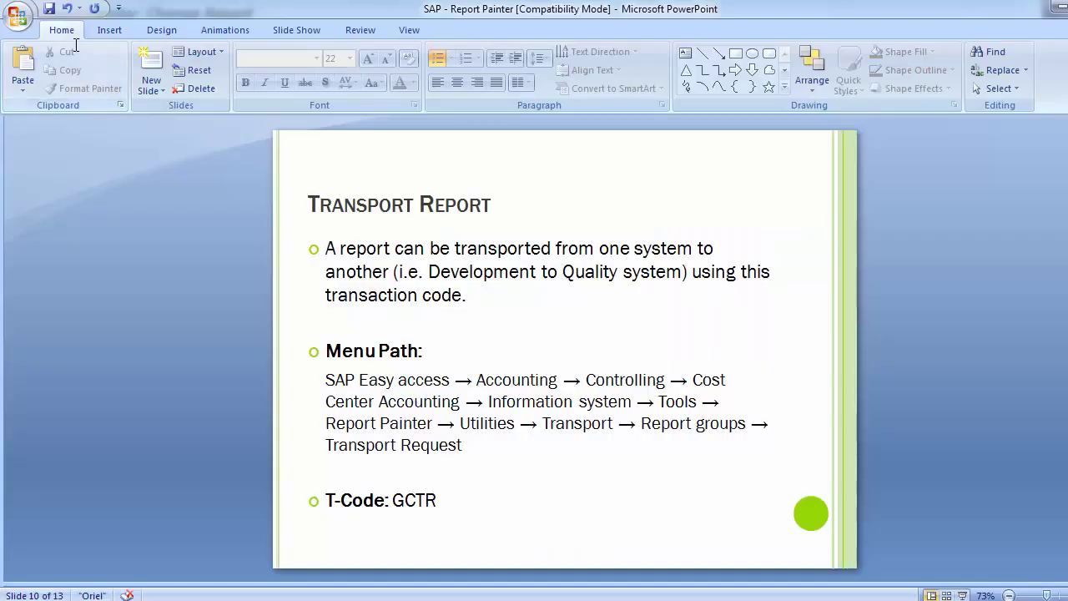
pyautogui.hotkey('alt', 'Tab')
pyautogui.press('Return')
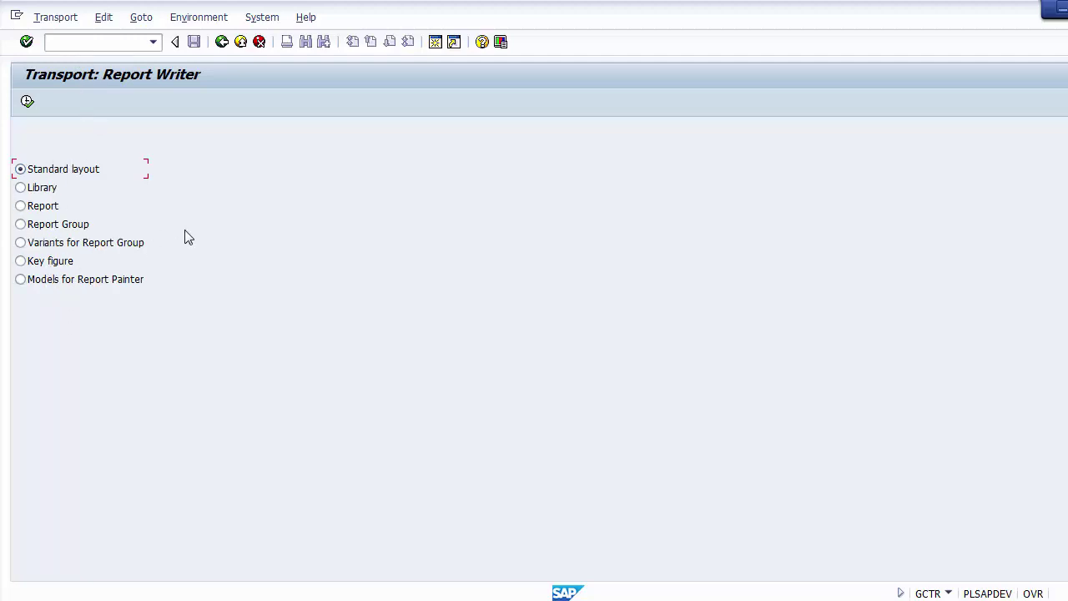
# Choose Report Group as the object type for the transport and pick report group ZSKL from the value list.
pyautogui.click(70, 232)
pyautogui.click(27, 101)
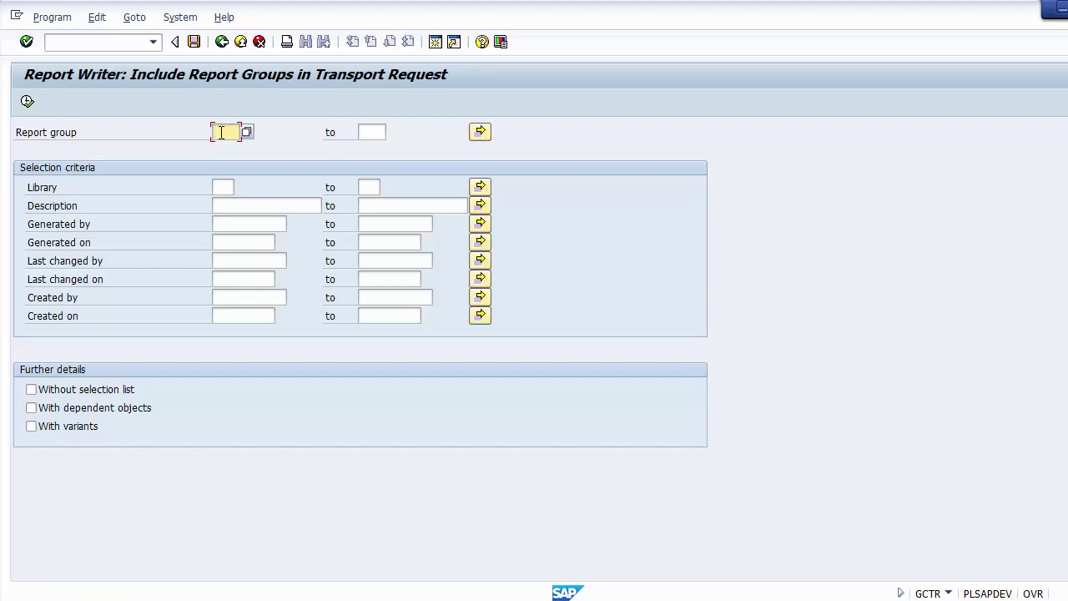
pyautogui.click(248, 131)
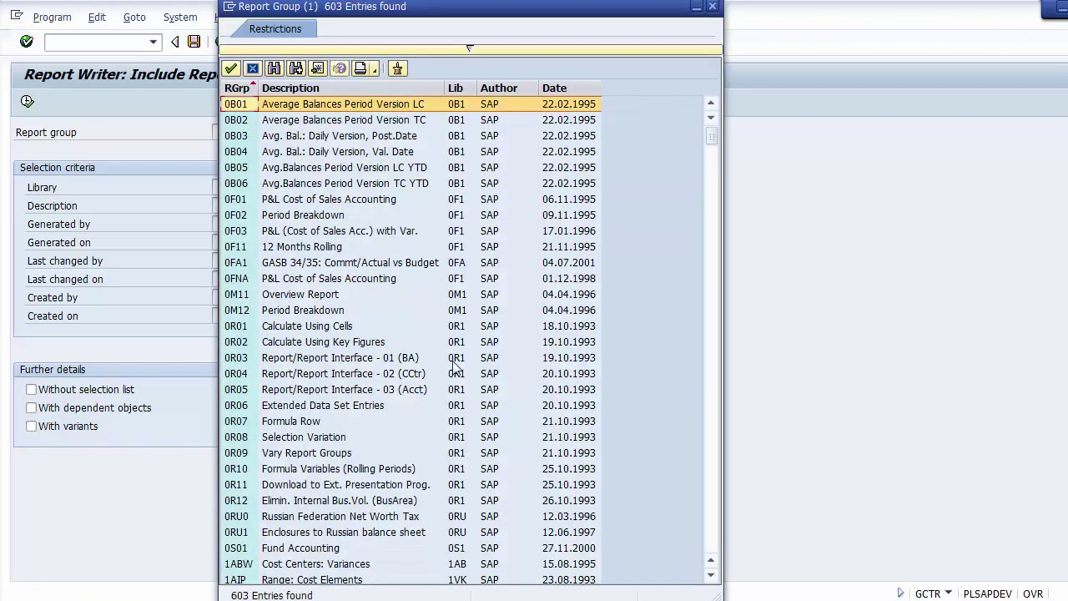
pyautogui.scroll(-20, 454, 365)
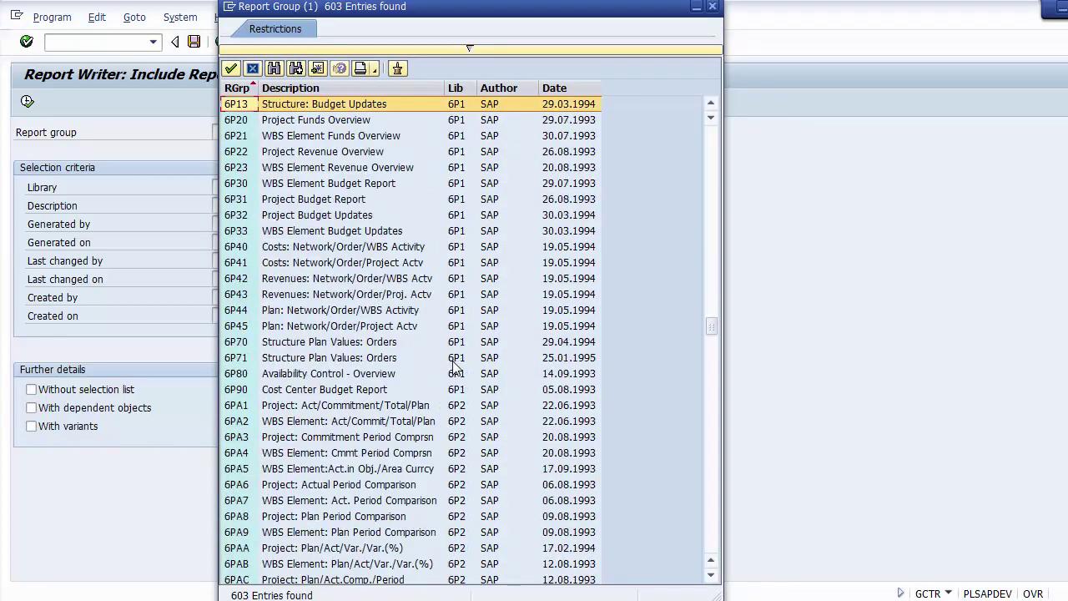
pyautogui.scroll(-20, 455, 365)
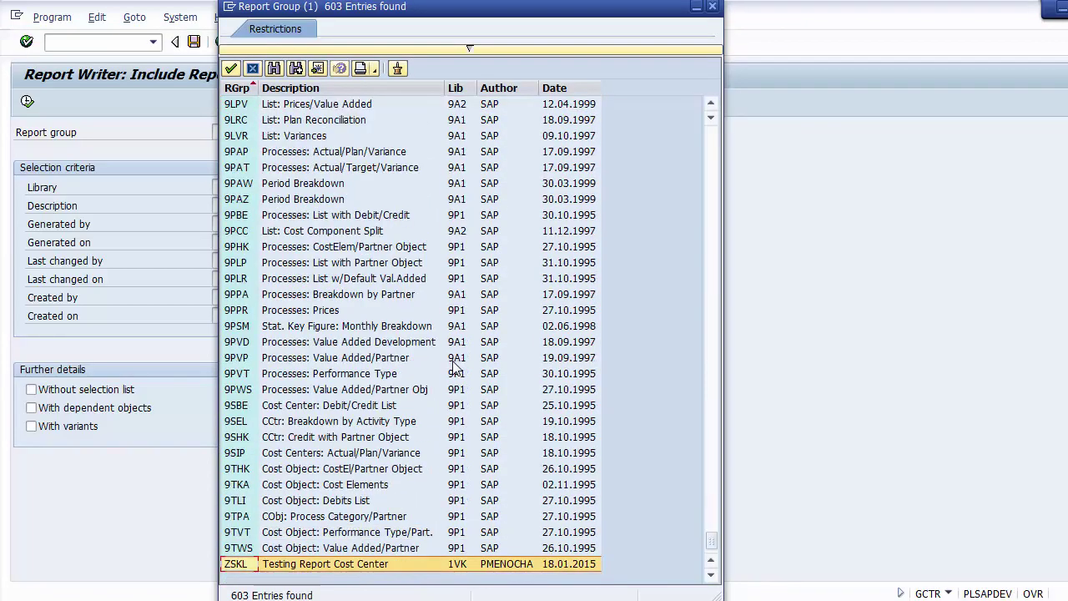
pyautogui.click(292, 566)
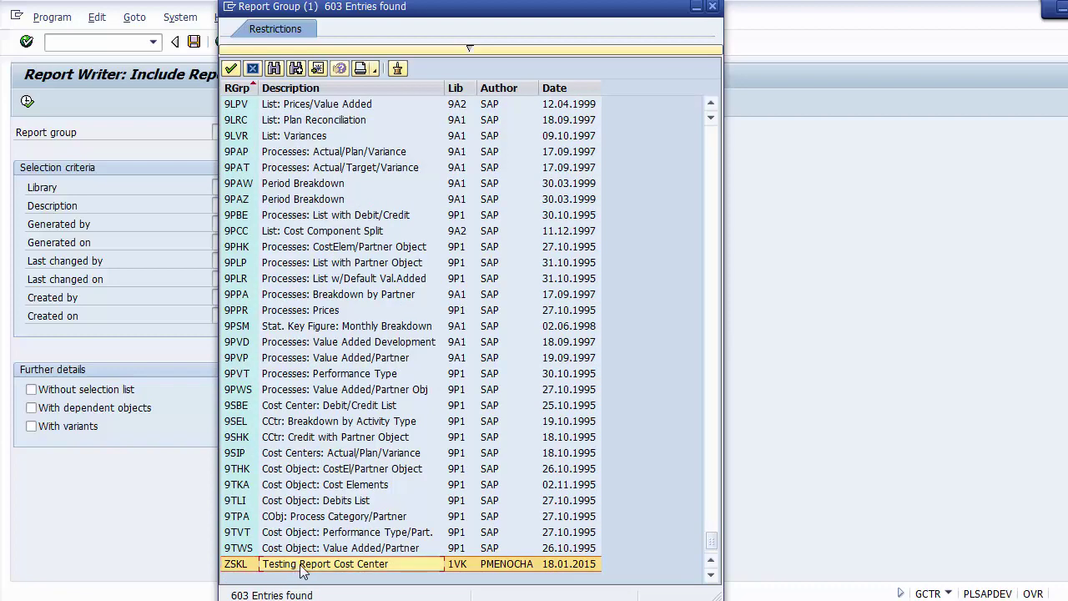
pyautogui.doubleClick(303, 566)
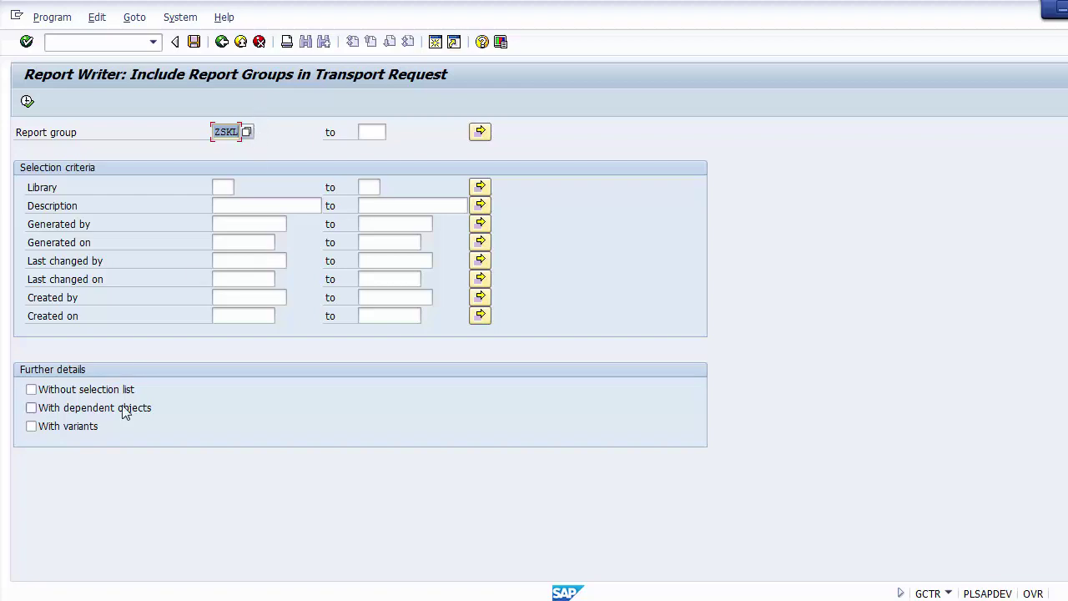
# Include dependent objects and variants with report group ZSKL, and execute its inclusion in a transport request.
pyautogui.click(79, 408)
pyautogui.click(70, 429)
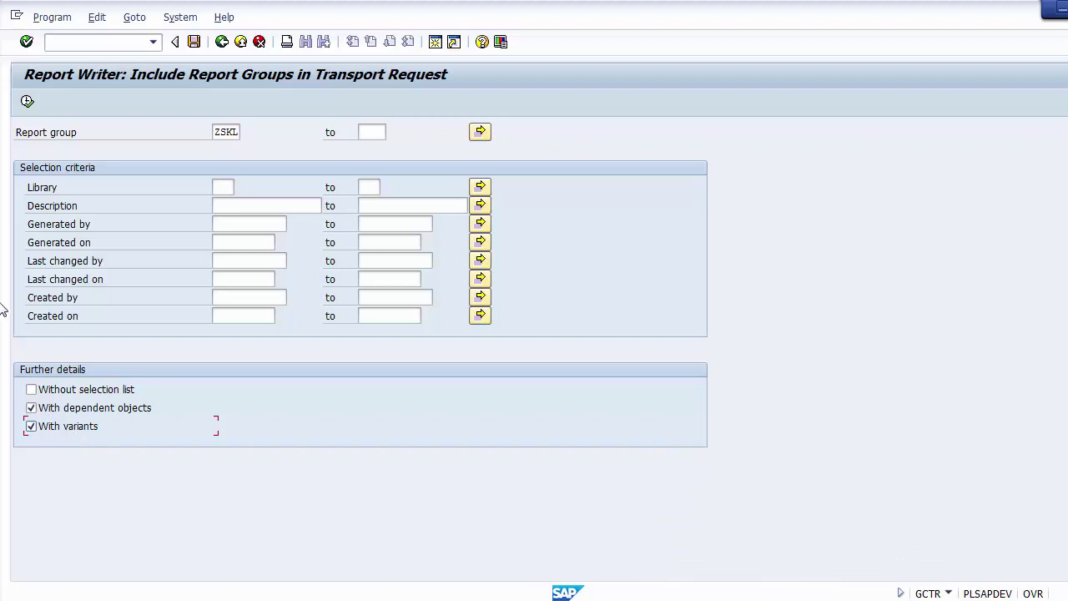
pyautogui.click(27, 101)
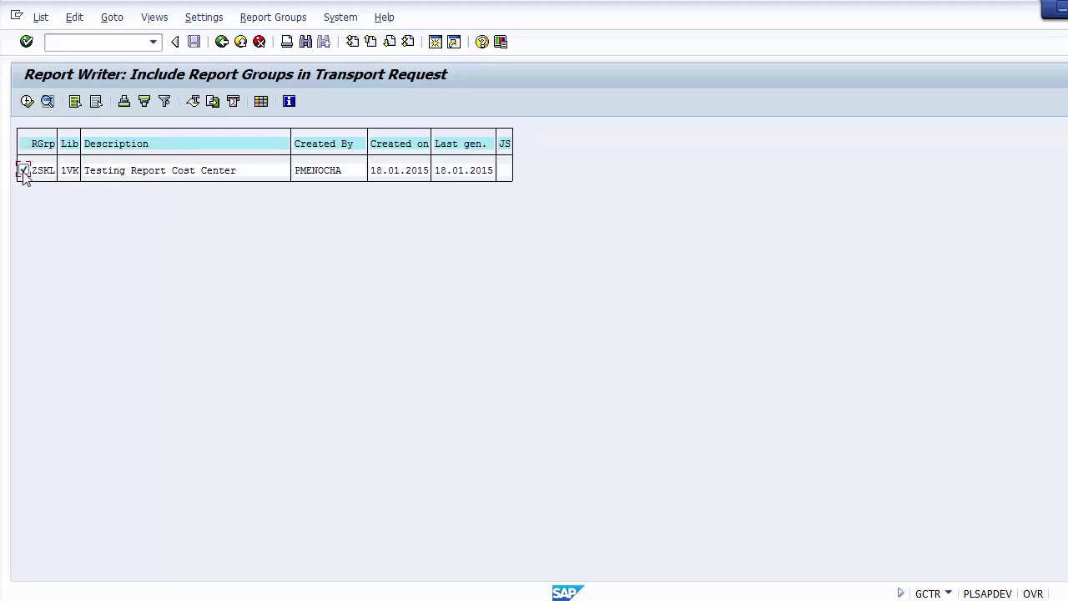
pyautogui.click(27, 102)
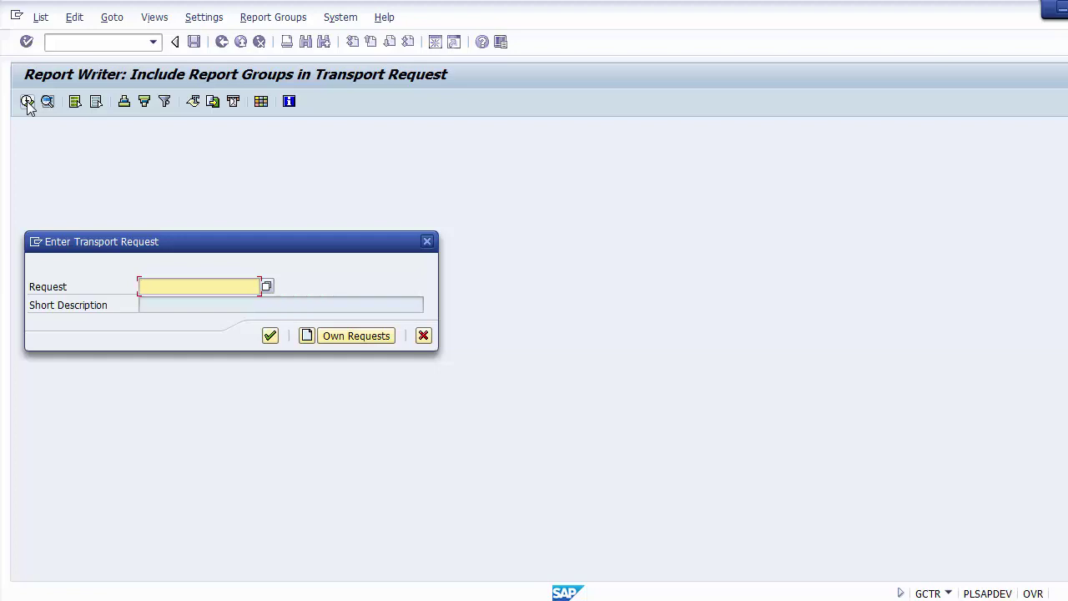
# Create a workbench request described "FI: Zreport with Report Painter created" and include the report group in it.
pyautogui.click(306, 335)
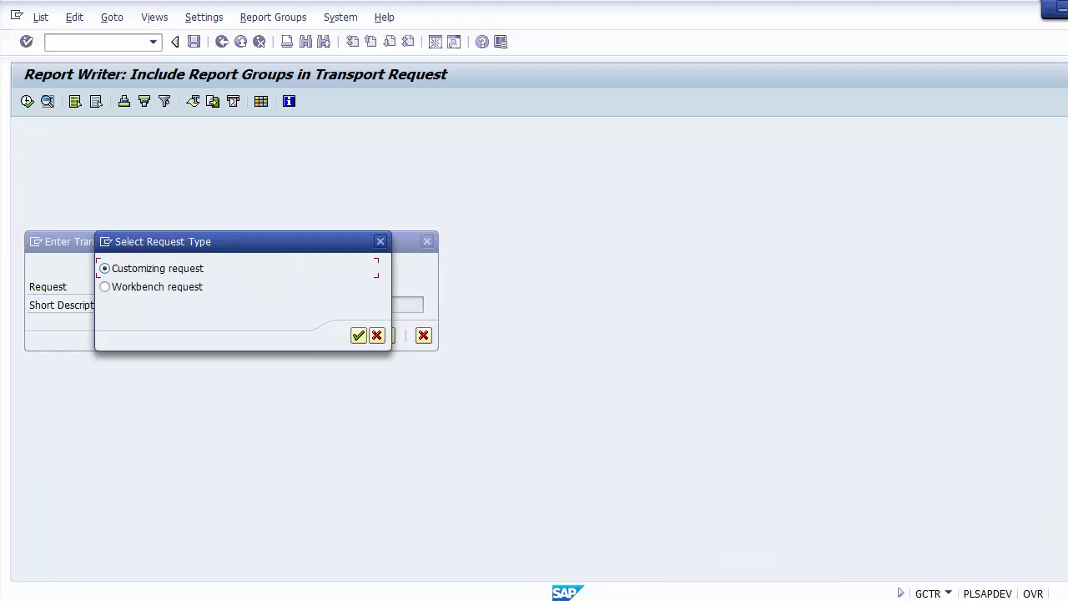
pyautogui.press('Down')
pyautogui.click(359, 338)
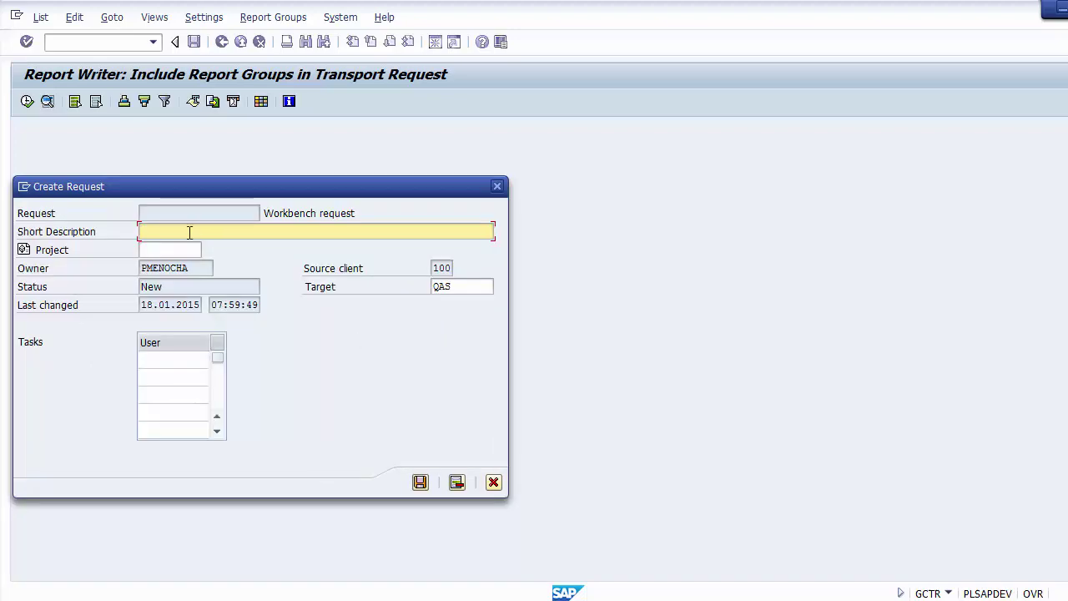
pyautogui.write('FI: Zreport with Report')
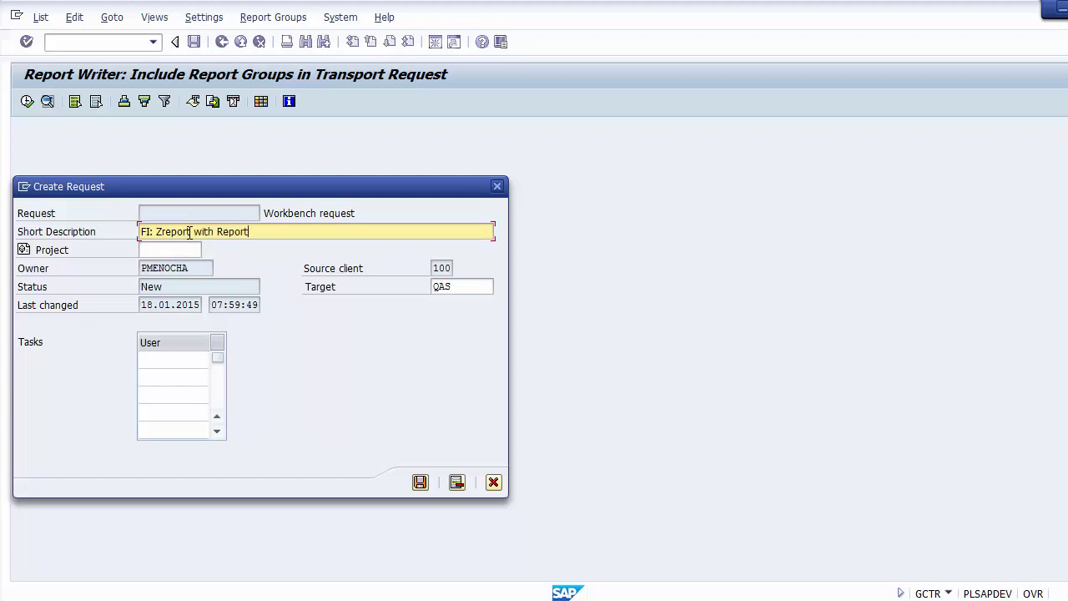
pyautogui.write(' Painteer')
pyautogui.press('BackSpace')
pyautogui.press('BackSpace')
pyautogui.write('er created')
pyautogui.click(419, 482)
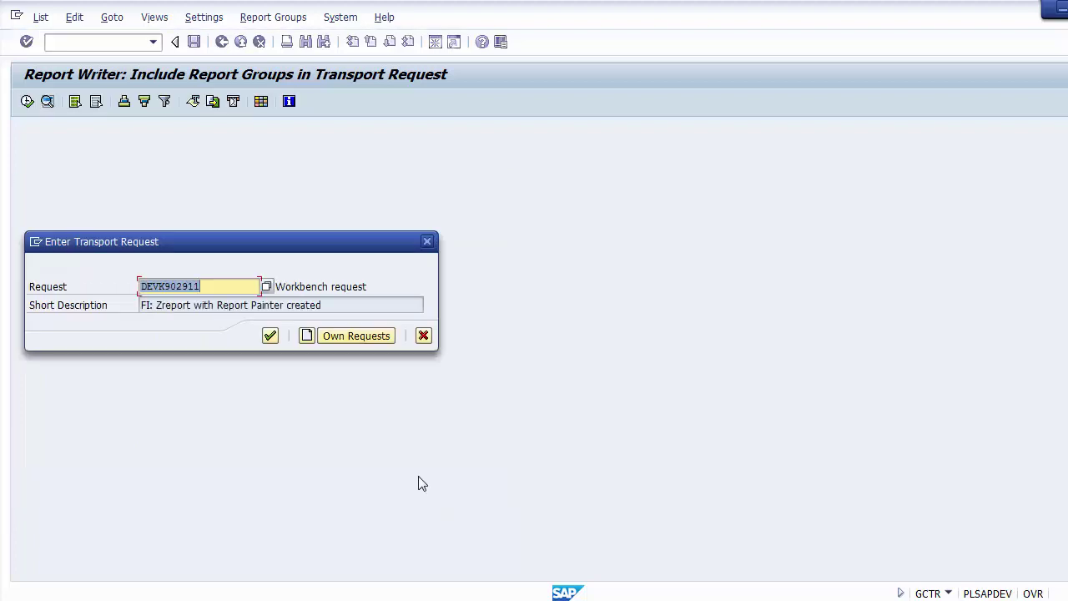
pyautogui.click(270, 336)
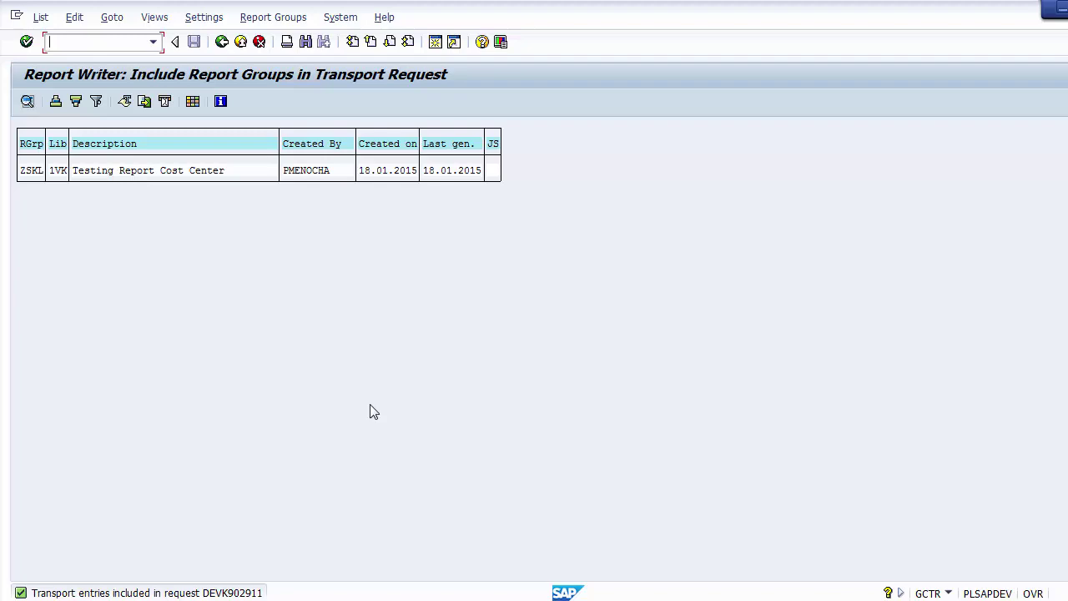
# Switch to the PowerPoint presentation and advance to the Summary slide.
pyautogui.hotkey('alt', 'Tab')
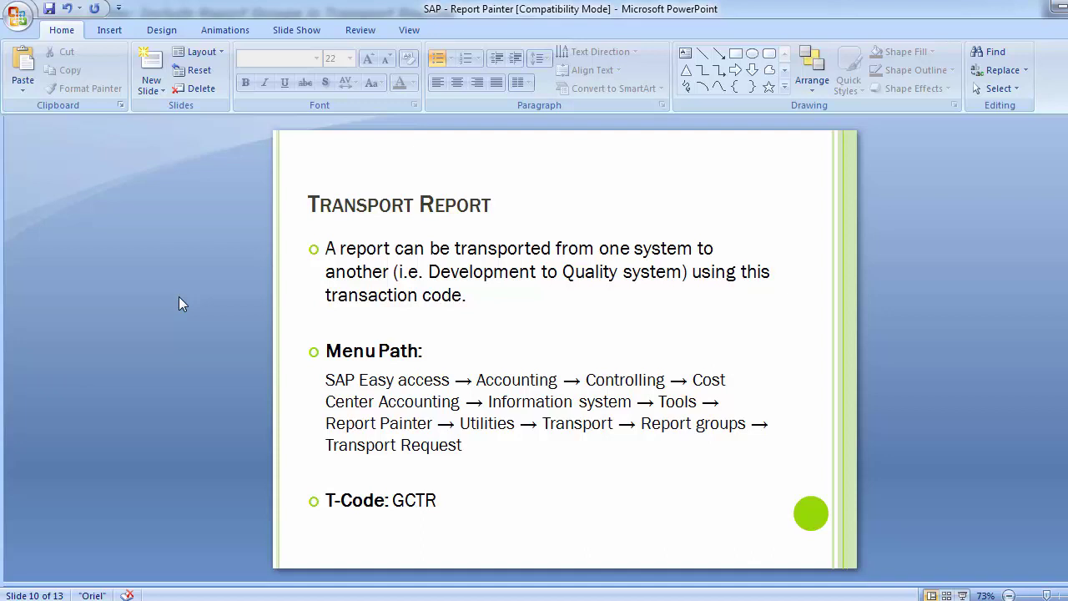
pyautogui.press('pagedown')
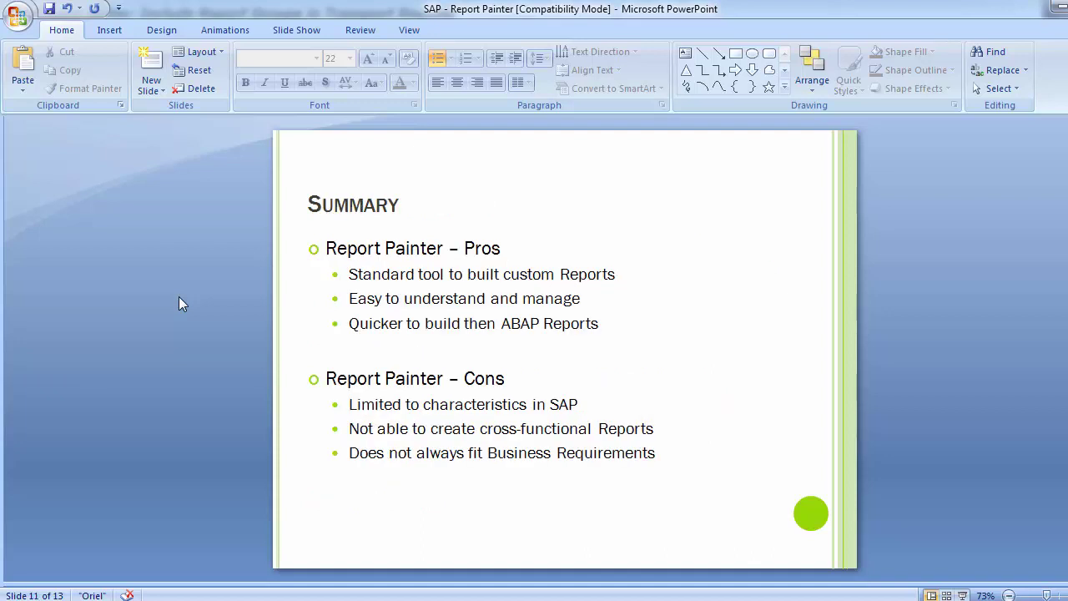